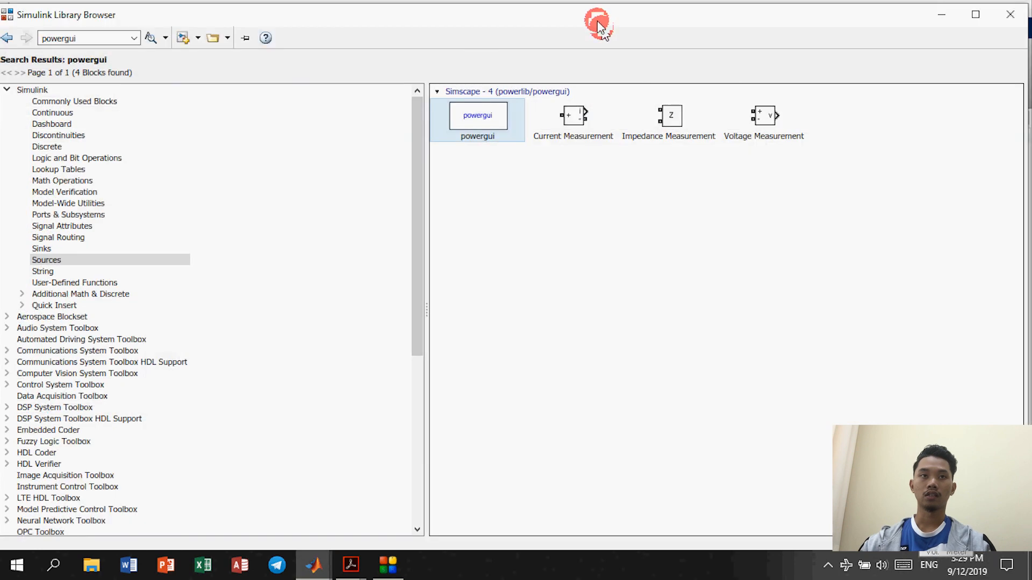
Step: Dock the Library Browser on the left half of the screen and the untitled model on the right half
drag(598, 23, 604, 42)
drag(933, 32, 2, 53)
drag(0, 53, 0, 53)
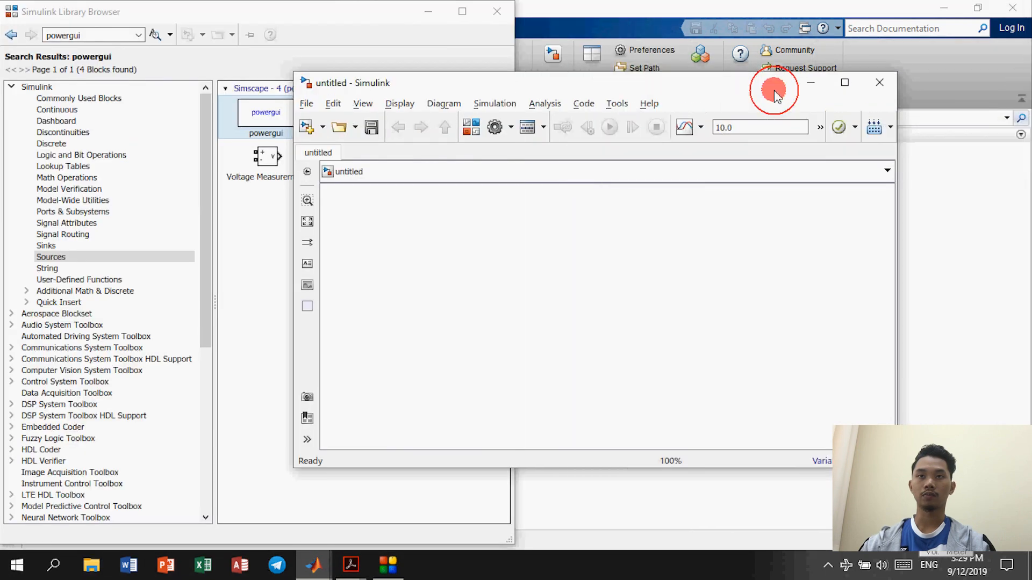
drag(774, 89, 1031, 92)
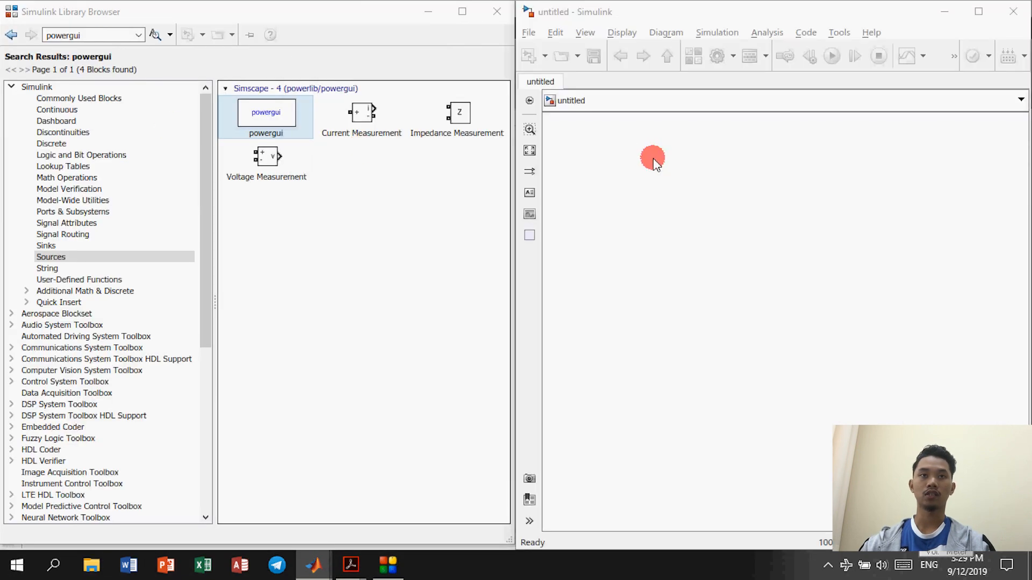
Step: Add the powergui block from the library search results to model untitled
click(279, 122)
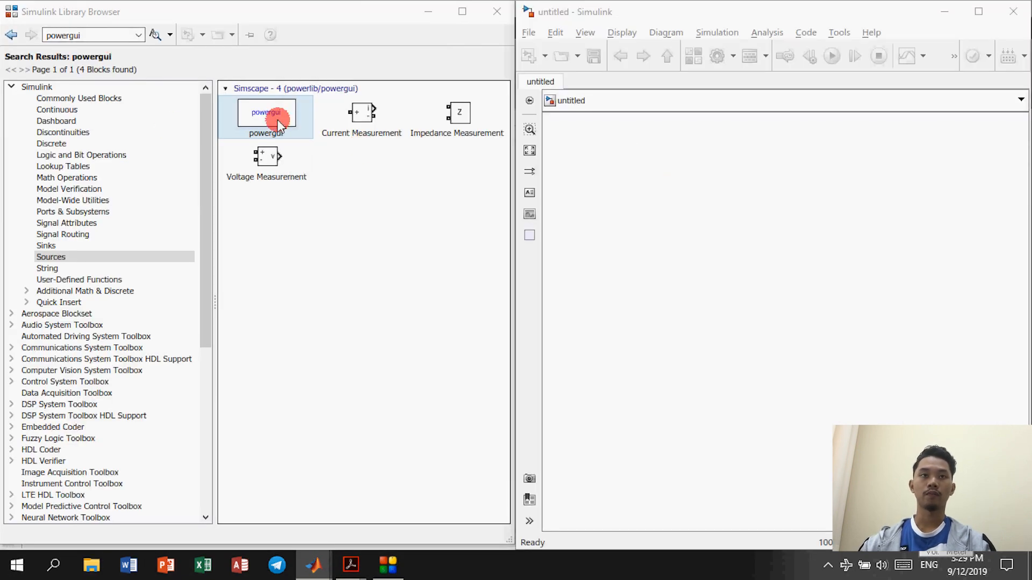
click(102, 35)
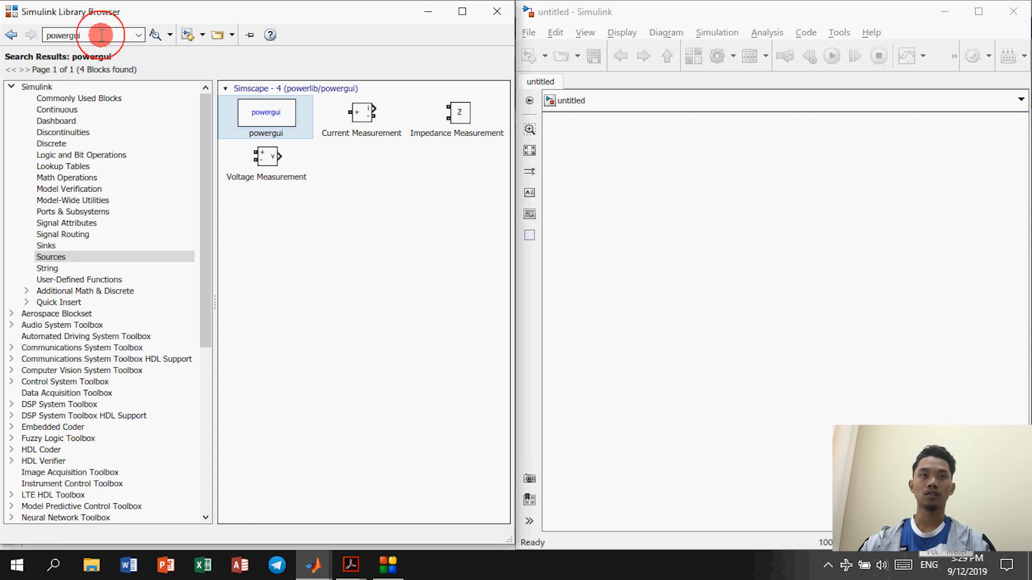
click(65, 36)
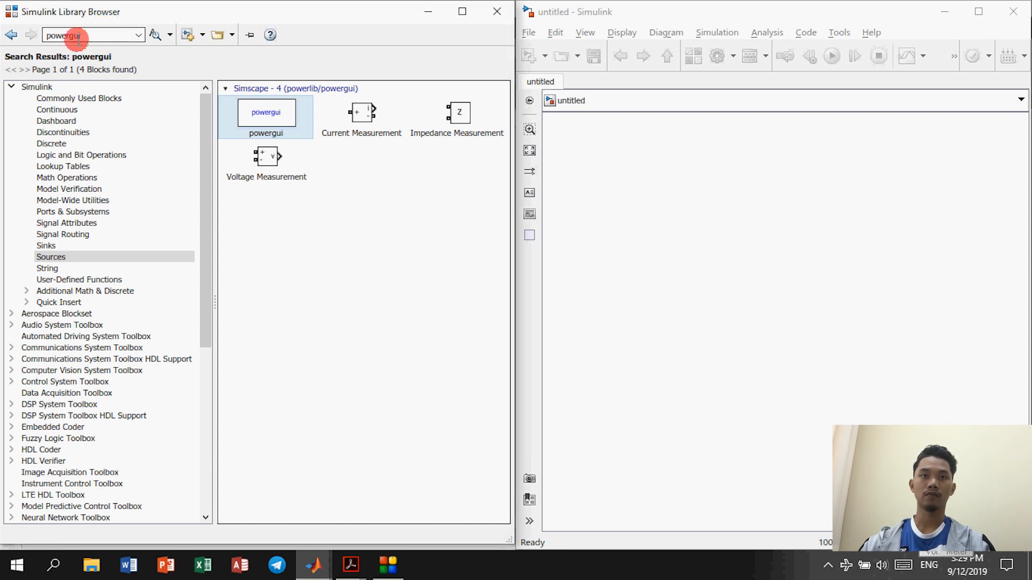
drag(274, 117, 588, 142)
click(587, 141)
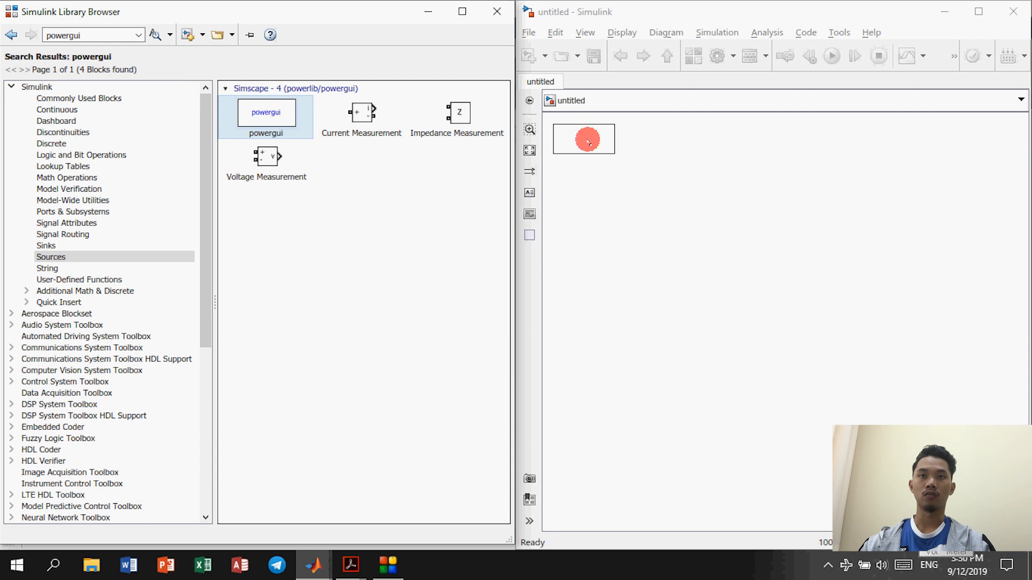
click(528, 184)
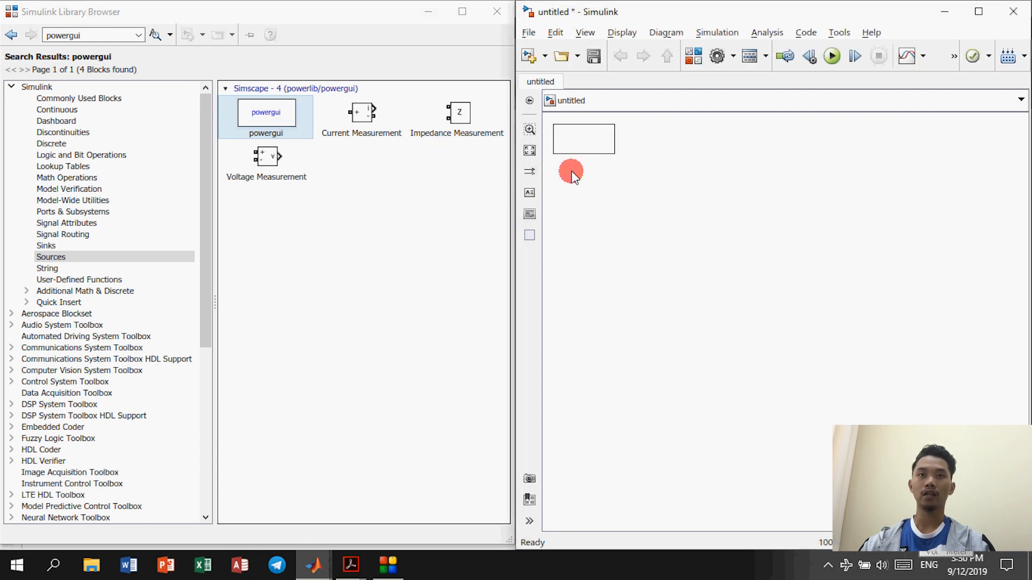
click(280, 124)
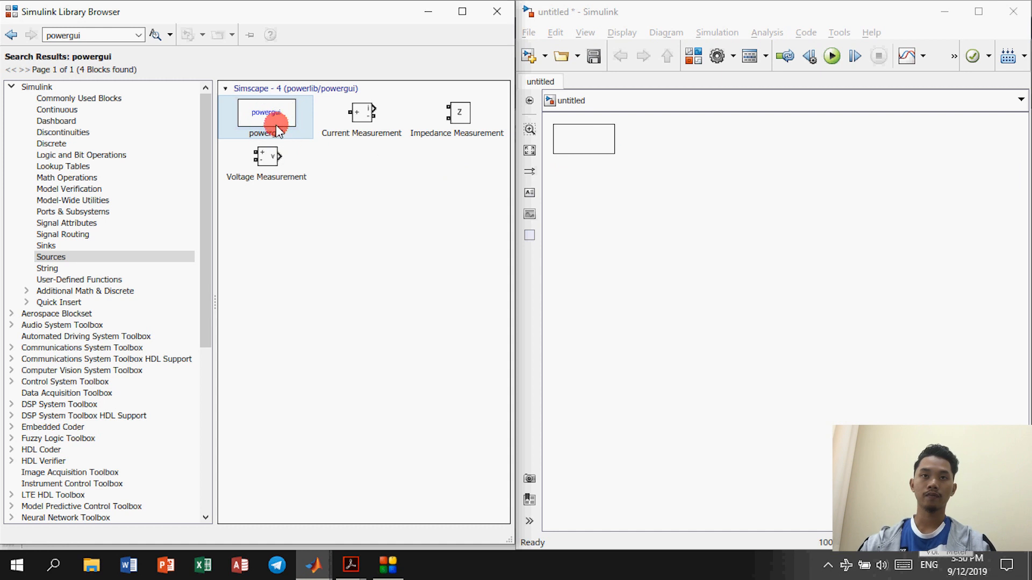
drag(276, 125, 287, 125)
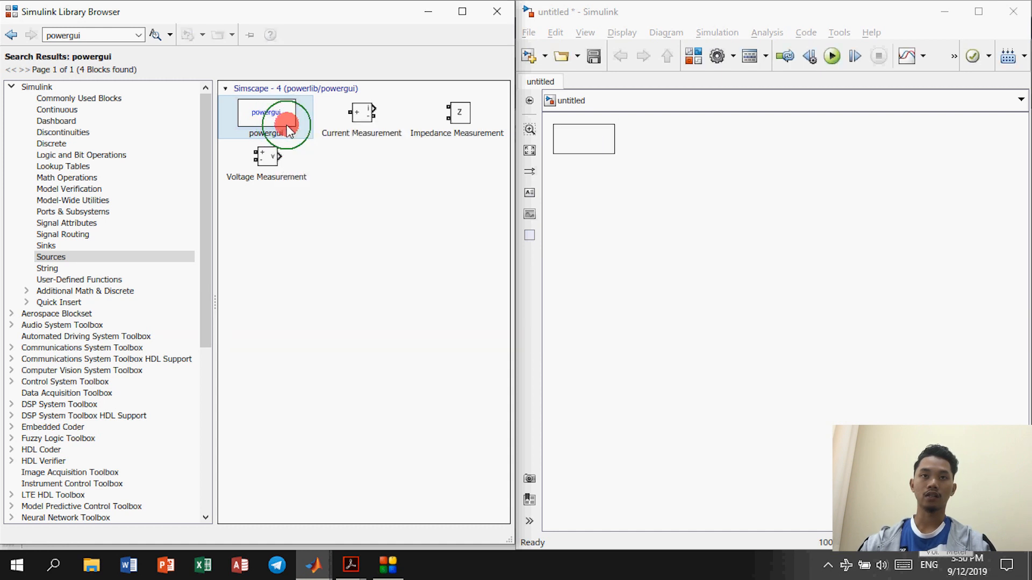
right_click(288, 129)
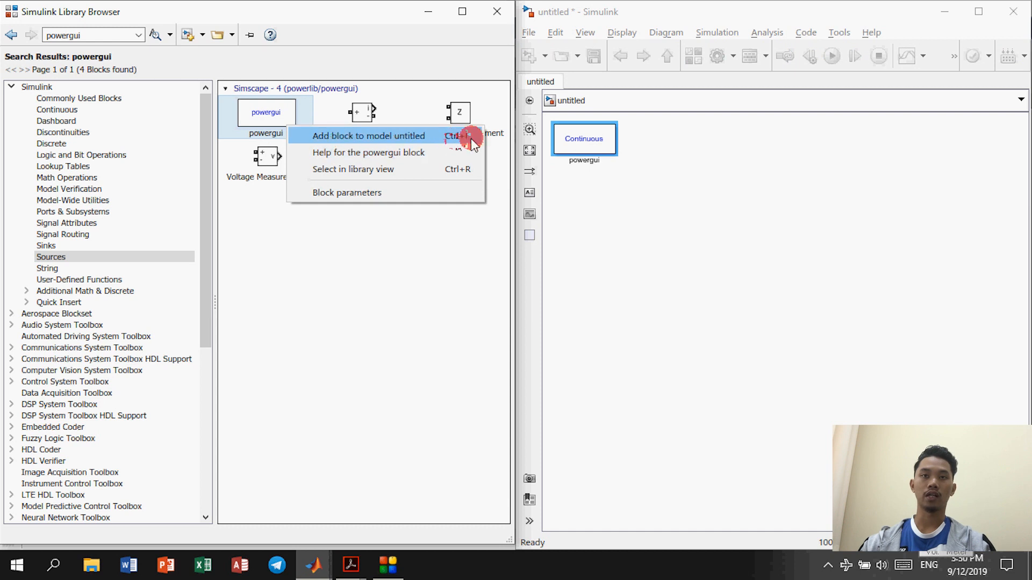
click(358, 258)
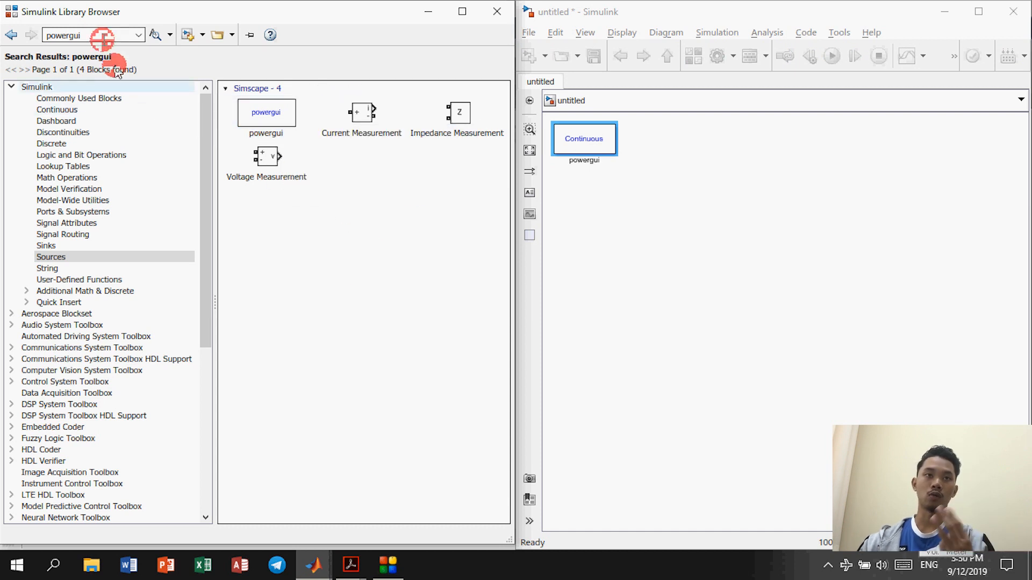
double_click(103, 35)
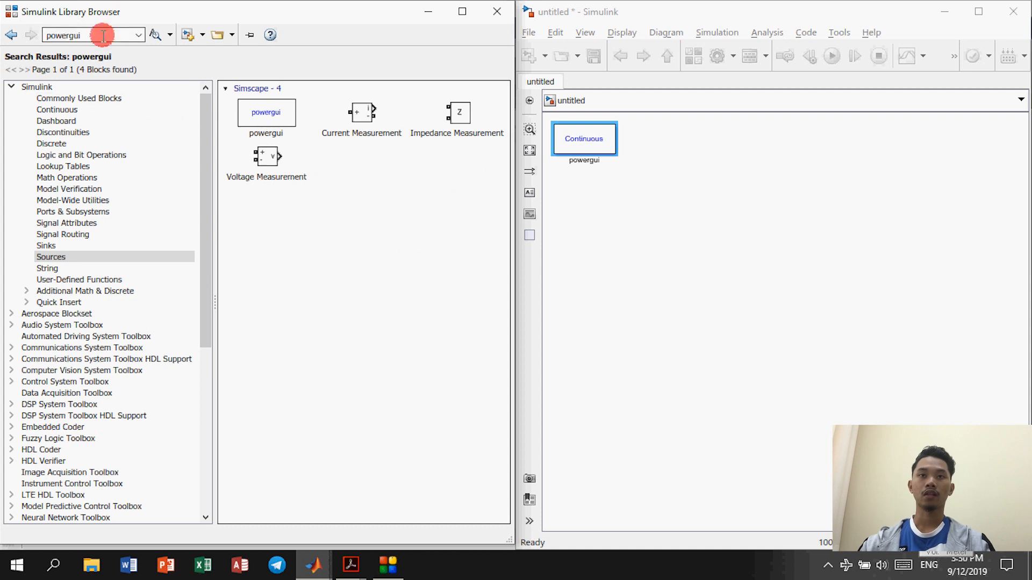
double_click(102, 36)
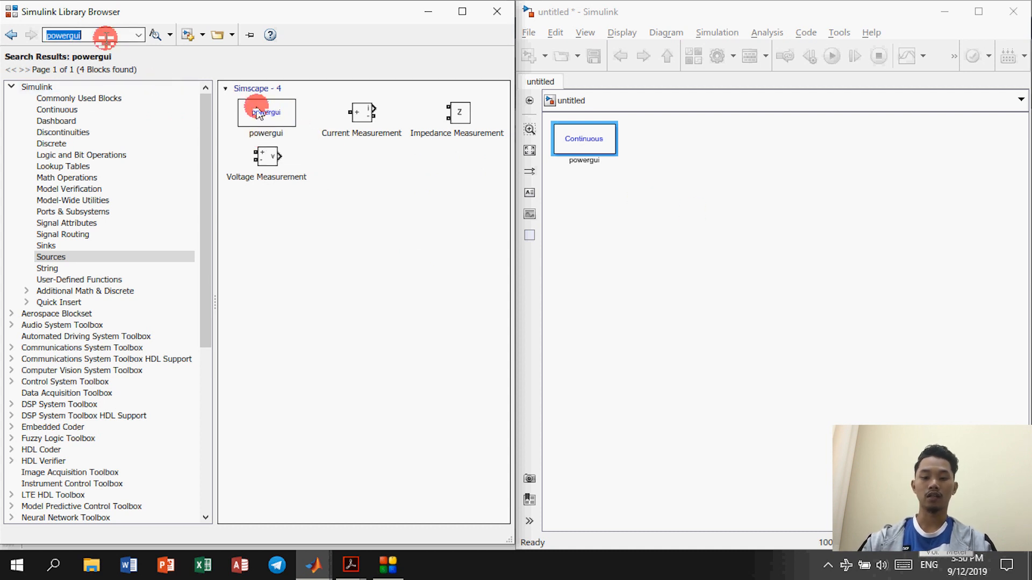
Step: Search 'three' and place a Three-Phase Source below powergui
key(BackSpace)
text(thr)
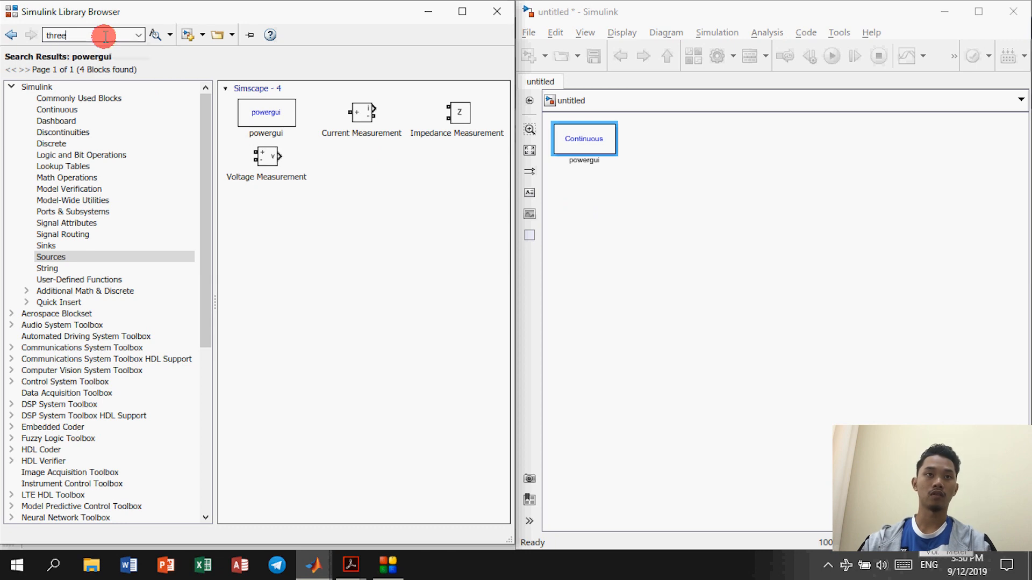
text(ee)
key(Return)
scroll(357, 339, down, 10)
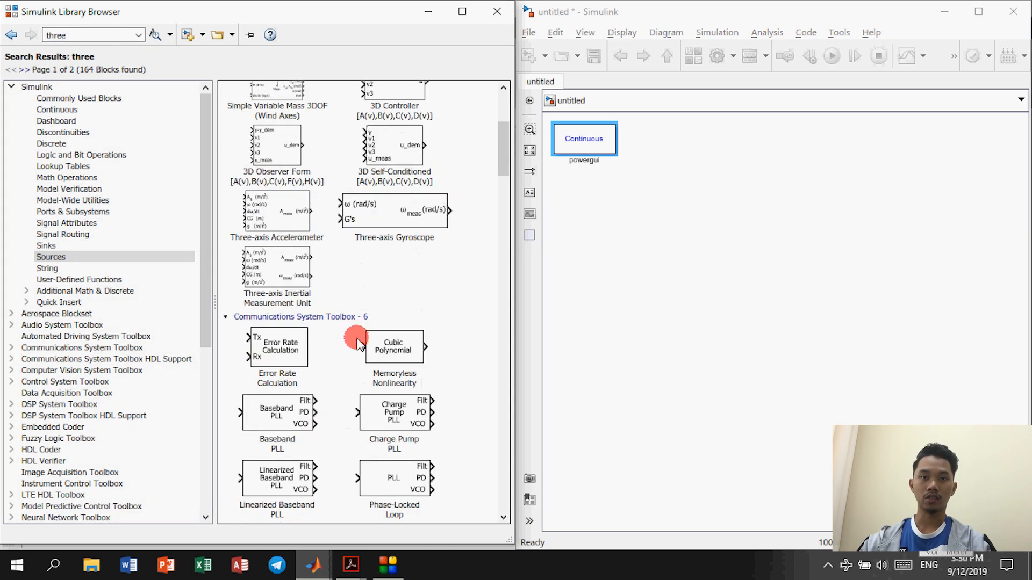
scroll(390, 388, down, 12)
drag(502, 301, 502, 505)
click(280, 228)
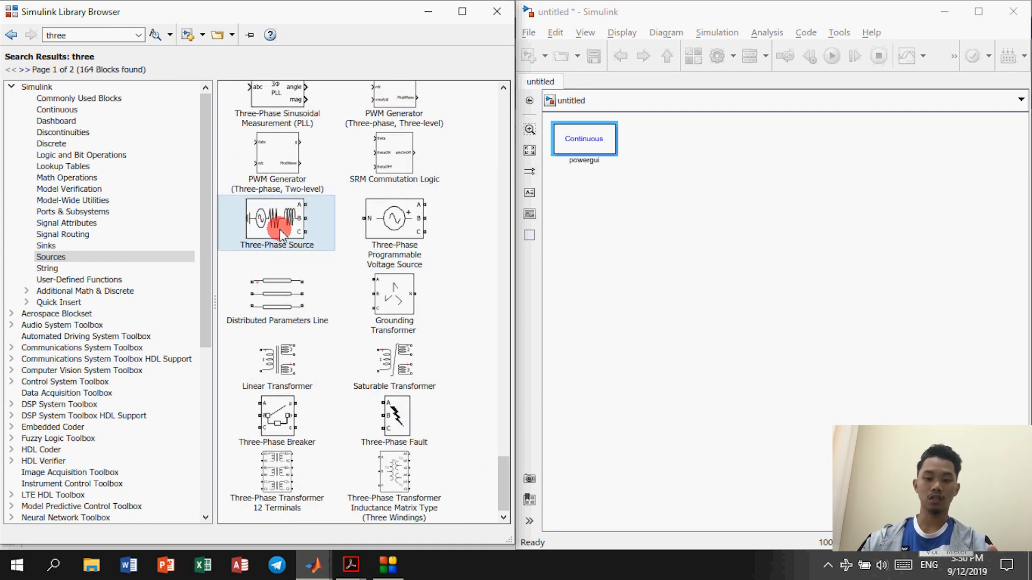
drag(279, 228, 785, 323)
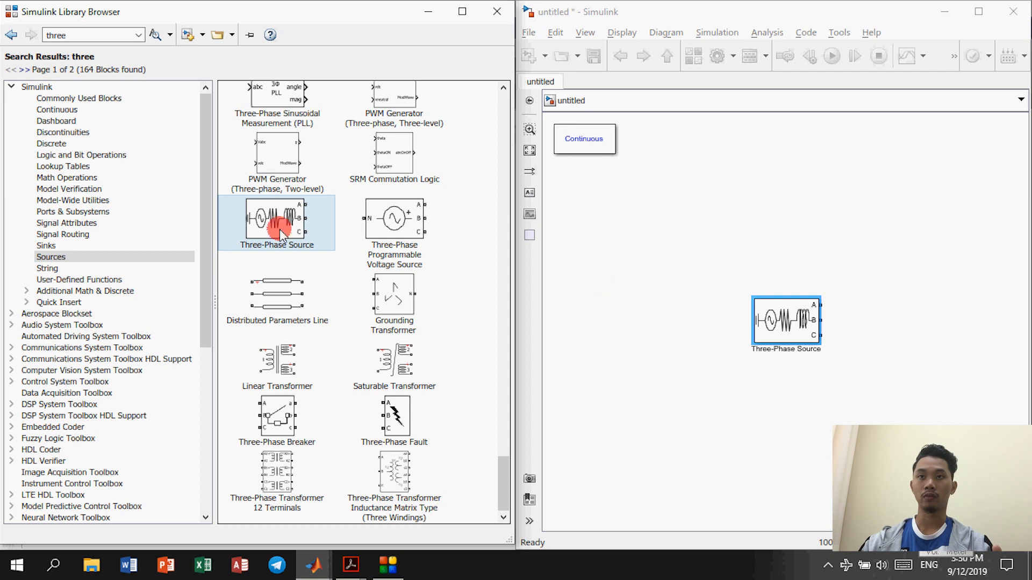
drag(786, 314, 631, 224)
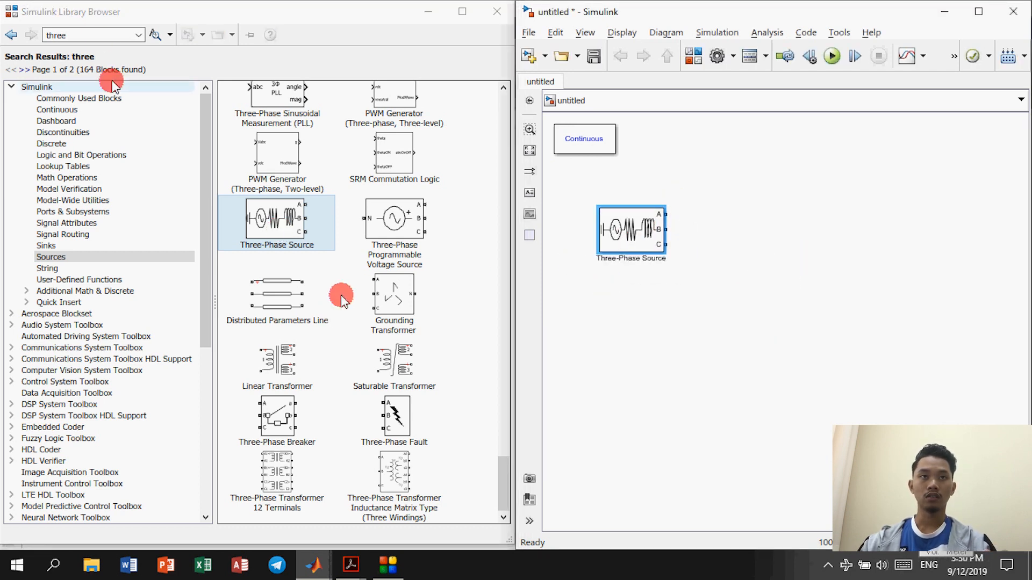
Step: Search 'rlc' and add a Three-Phase Series RLC Branch beside the source
click(94, 36)
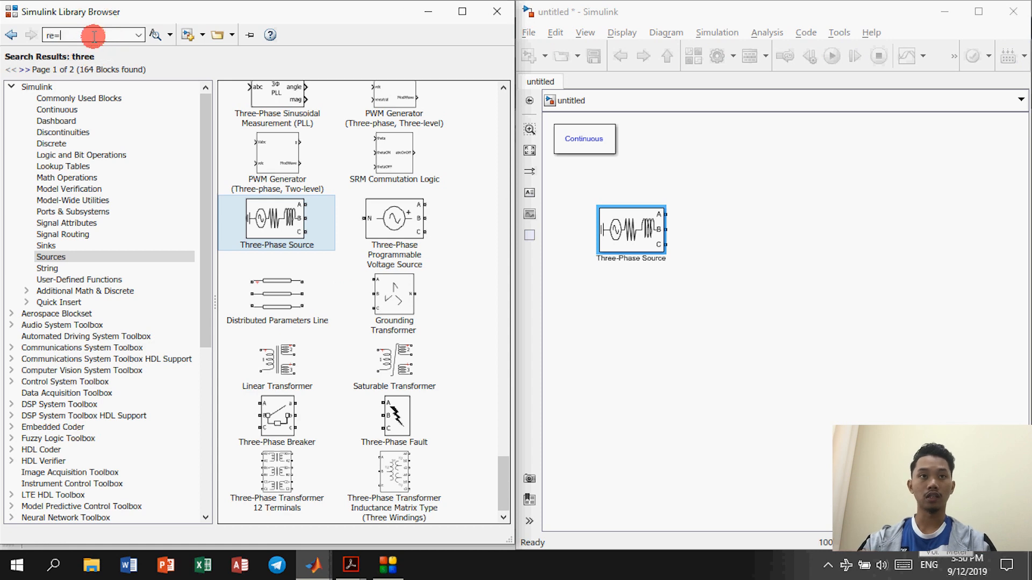
text(re)
key(BackSpace)
text(l)
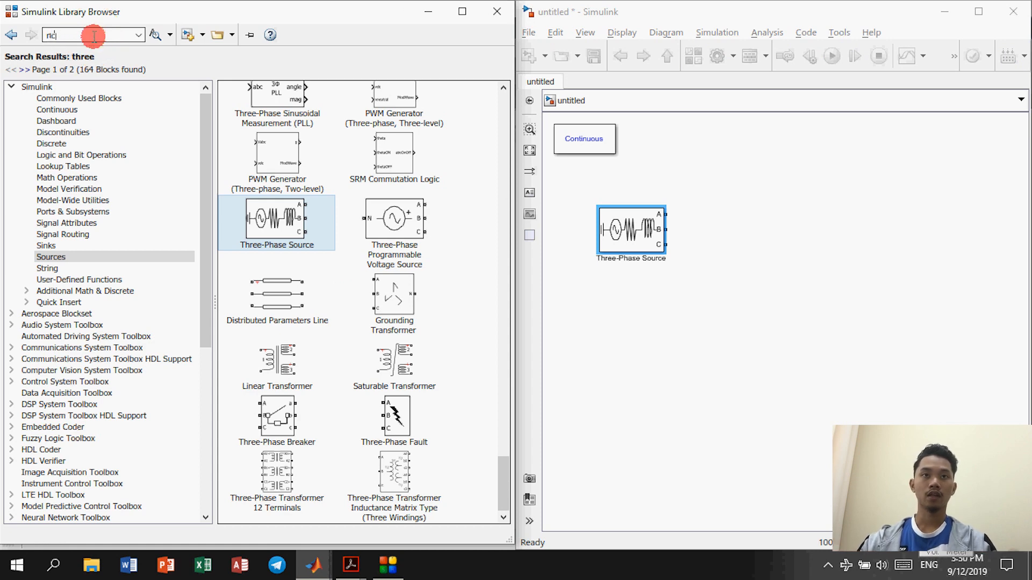
text(c)
key(Return)
scroll(339, 277, down, 3)
scroll(340, 273, up, 3)
scroll(329, 302, down, 8)
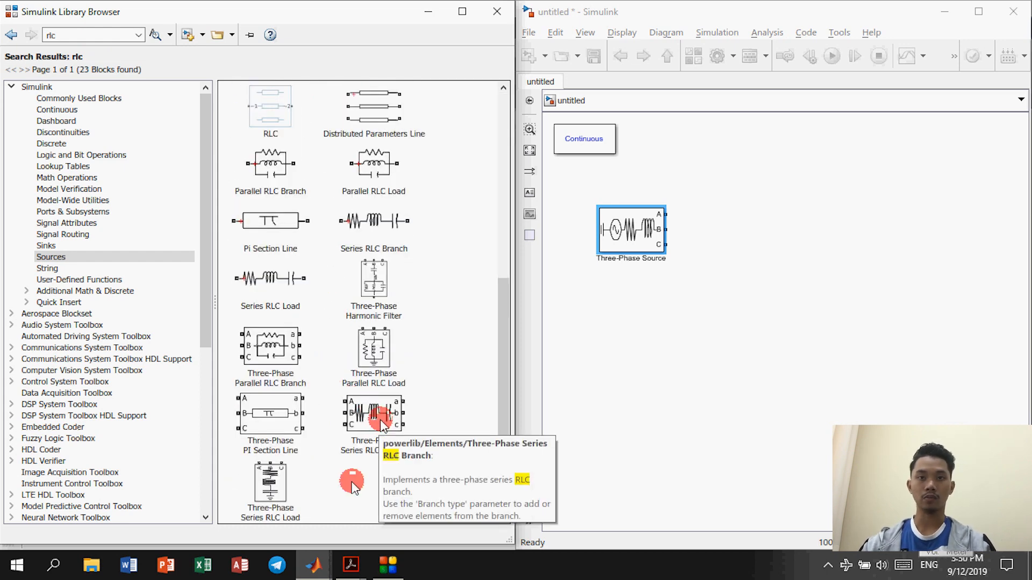
drag(376, 422, 784, 231)
click(94, 36)
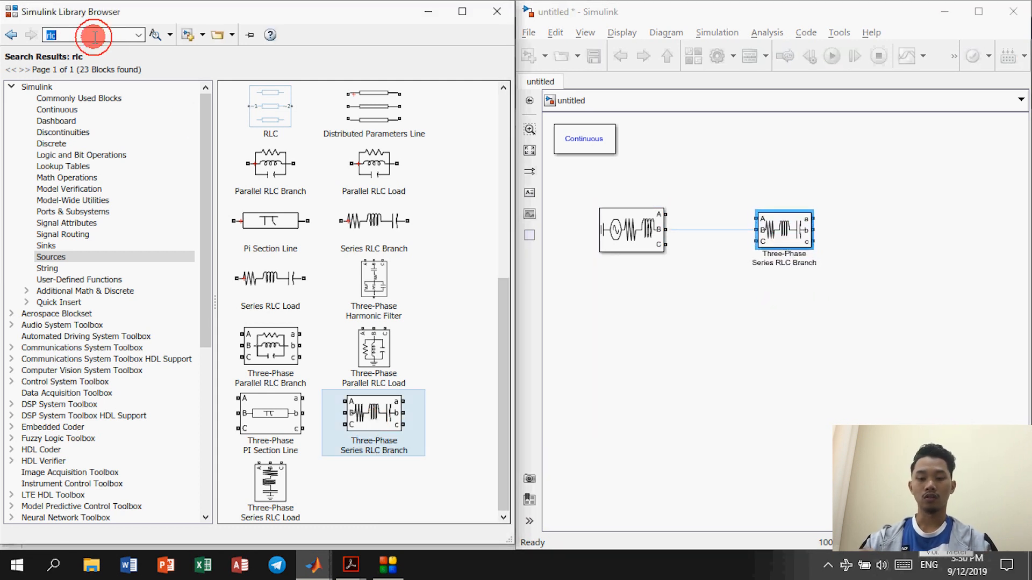
text(load)
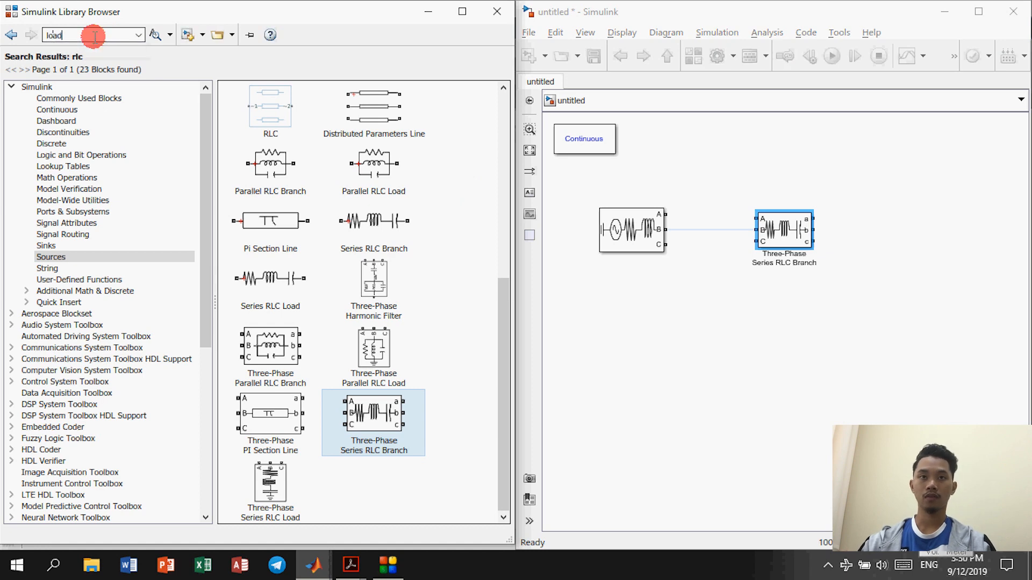
Step: Search 'load' and add a Three-Phase Parallel RLC Load with Ctrl+I
key(Return)
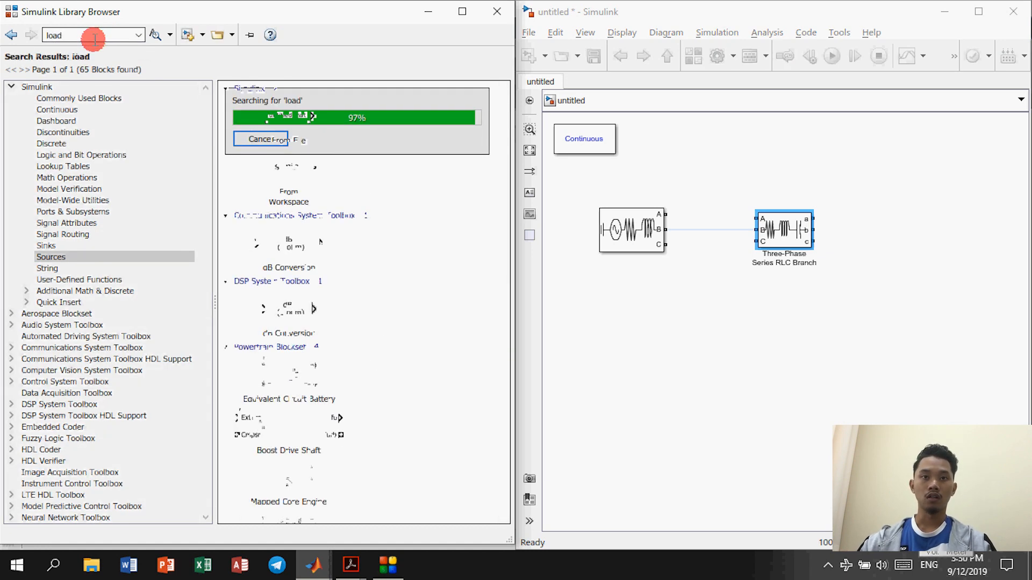
scroll(296, 307, up, 4)
scroll(299, 357, down, 15)
scroll(305, 360, down, 5)
scroll(308, 382, down, 10)
scroll(306, 365, down, 5)
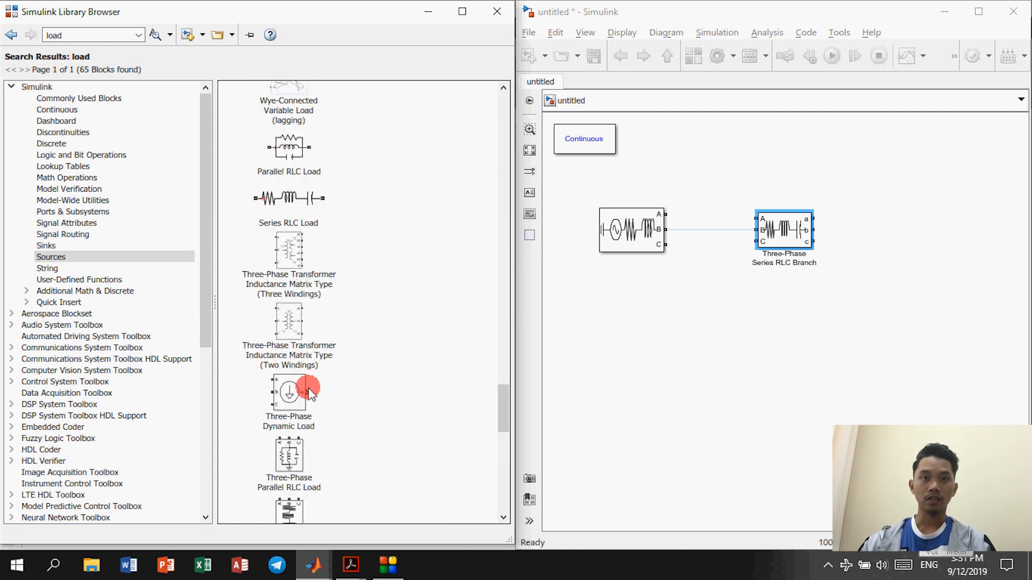
click(293, 250)
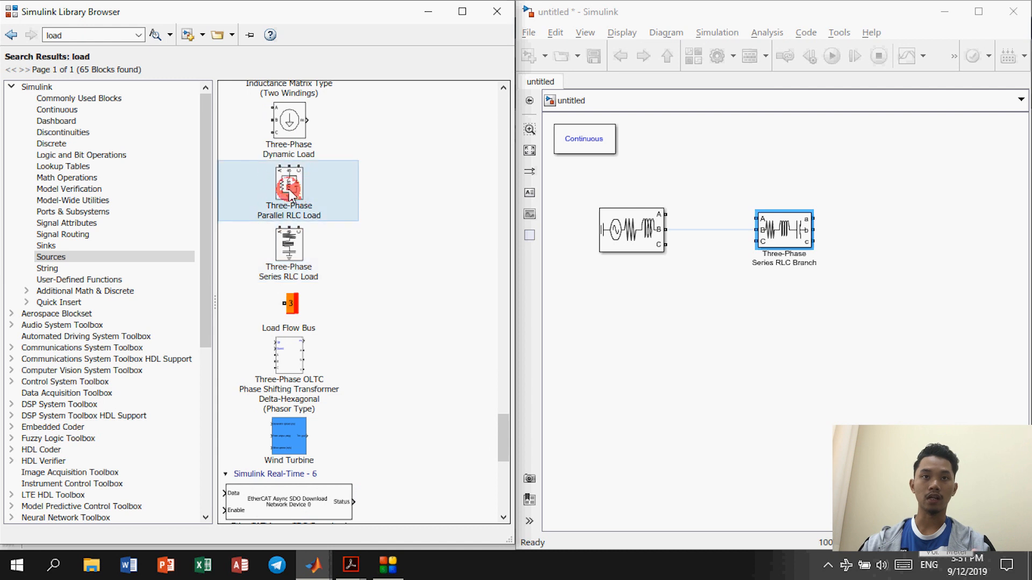
key(ctrl+i)
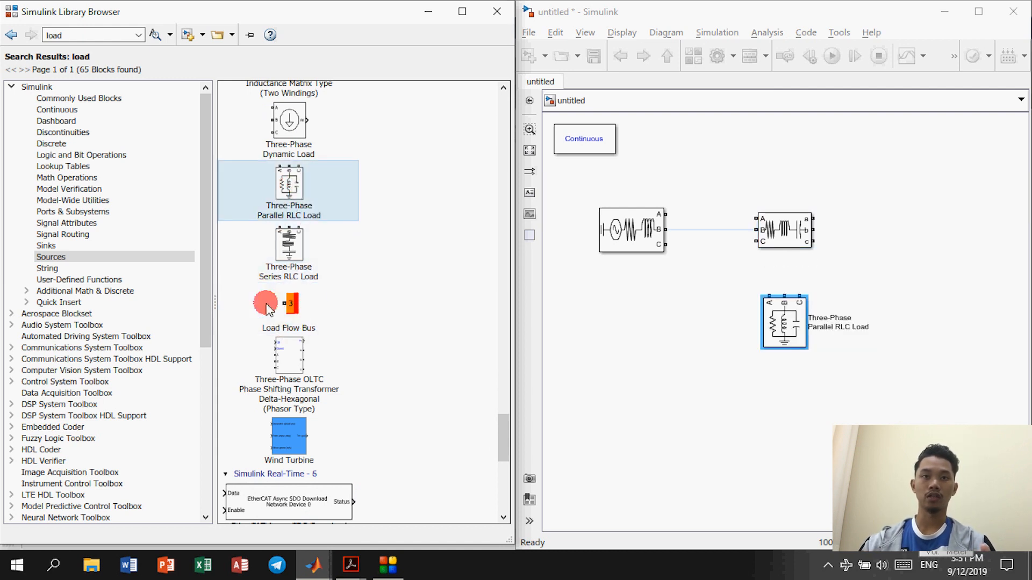
Step: Add the Load Flow Bus block BUS_1 above the source and shift the RLC load right
click(269, 329)
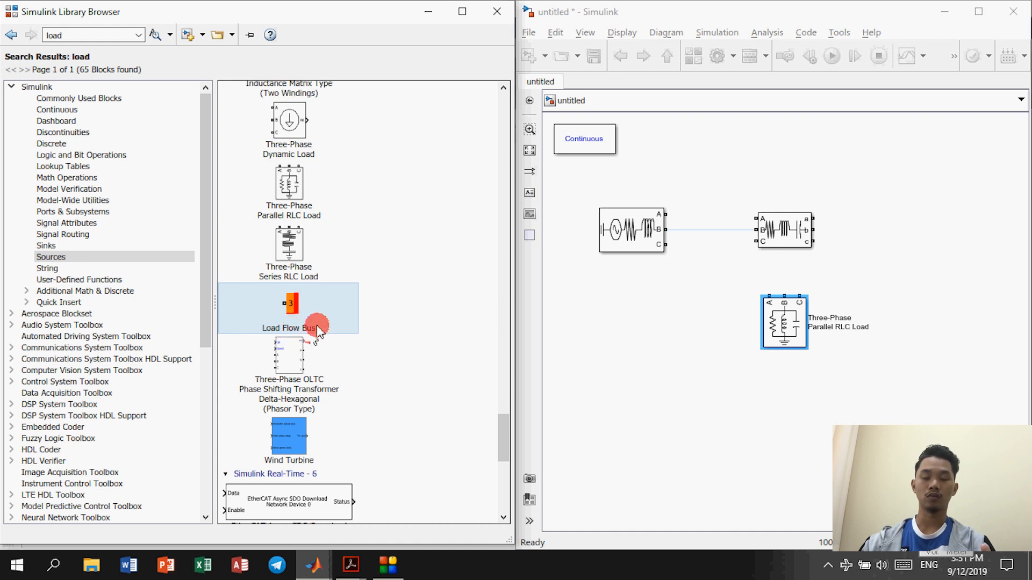
key(ctrl+i)
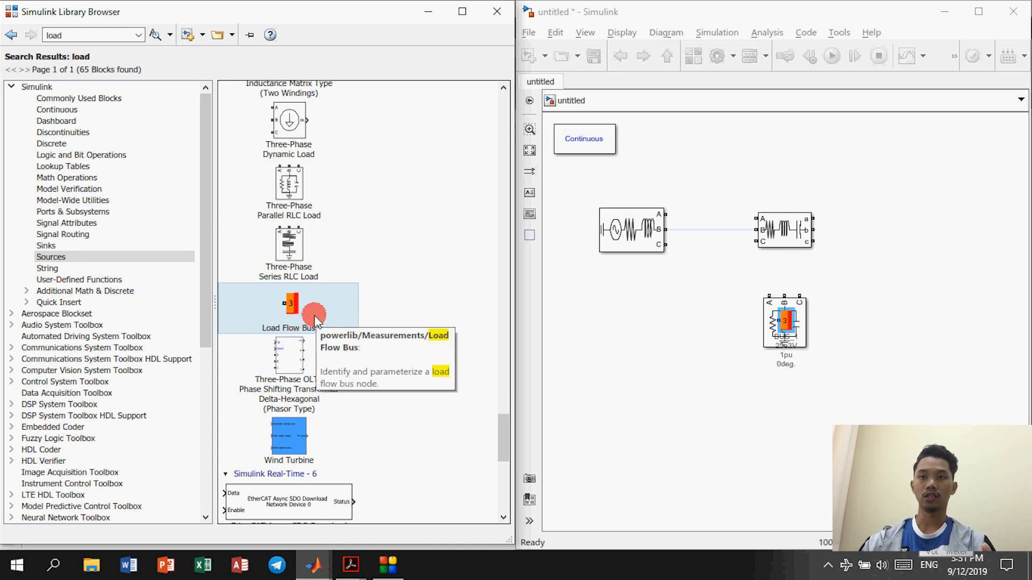
drag(792, 321, 721, 152)
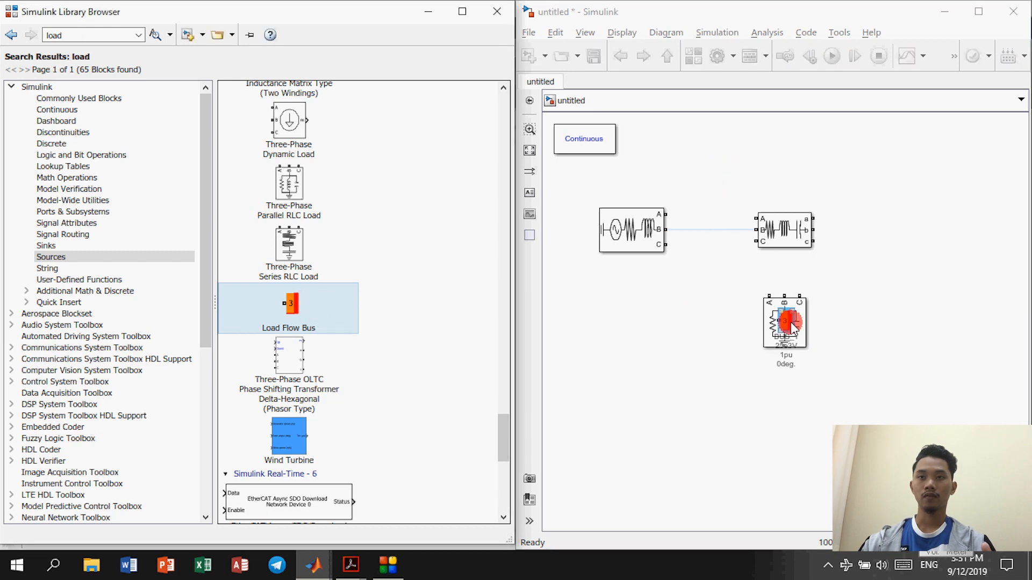
drag(788, 316, 984, 233)
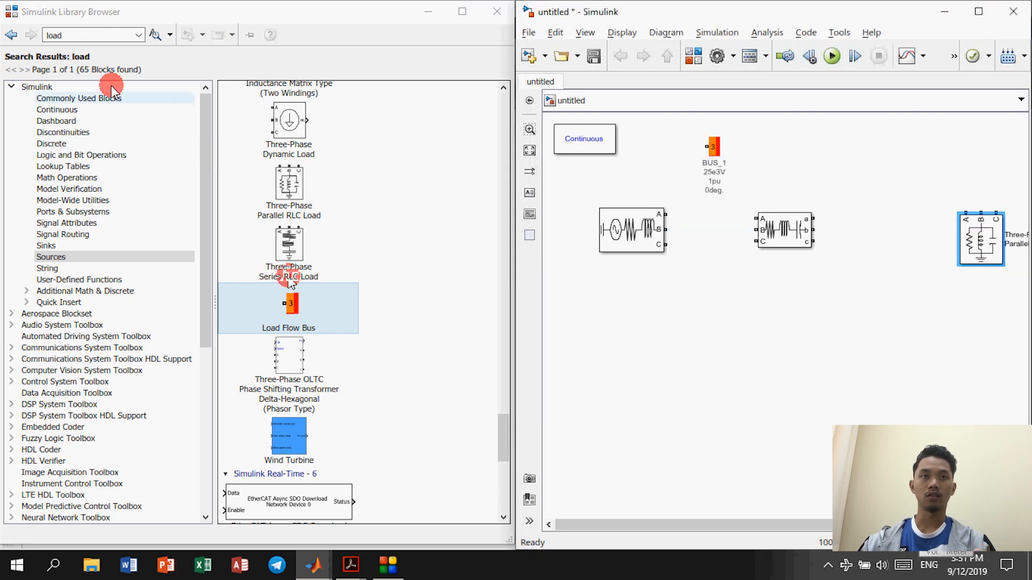
click(102, 36)
Step: Search 'measurement' and place a Three-Phase V-I Measurement between the source and series RLC branch
text(mea)
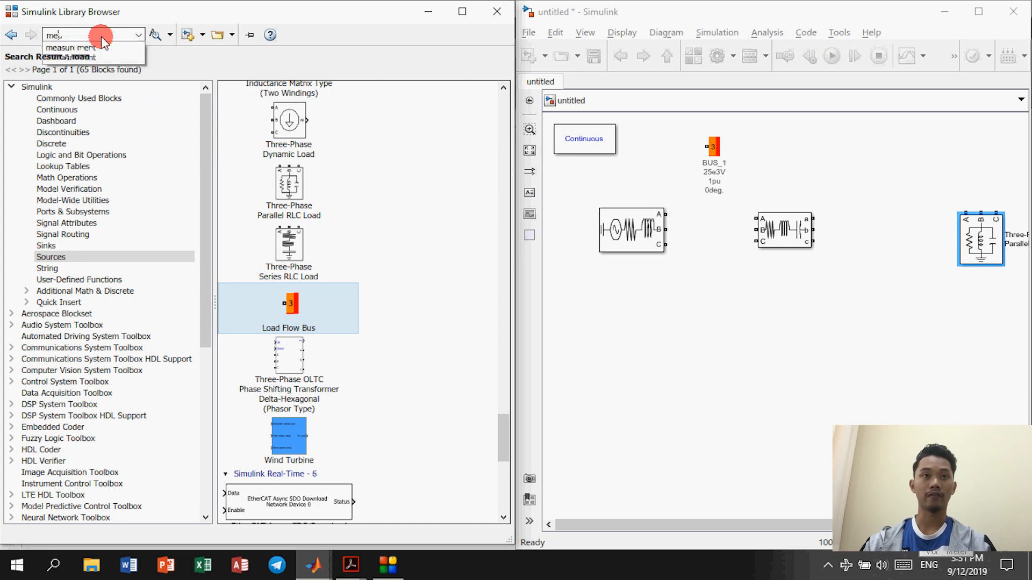
key(Down)
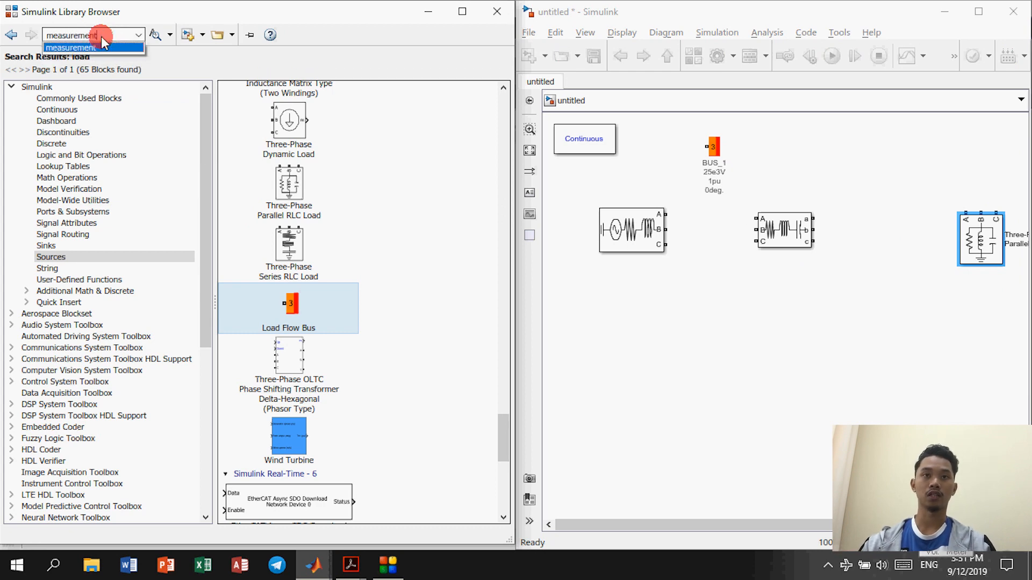
key(Return)
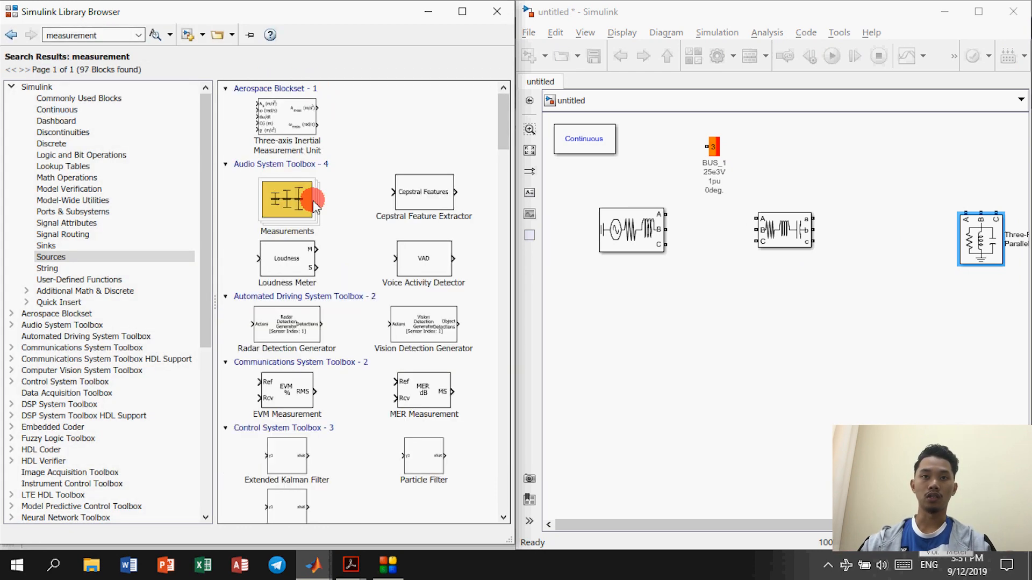
scroll(341, 291, down, 10)
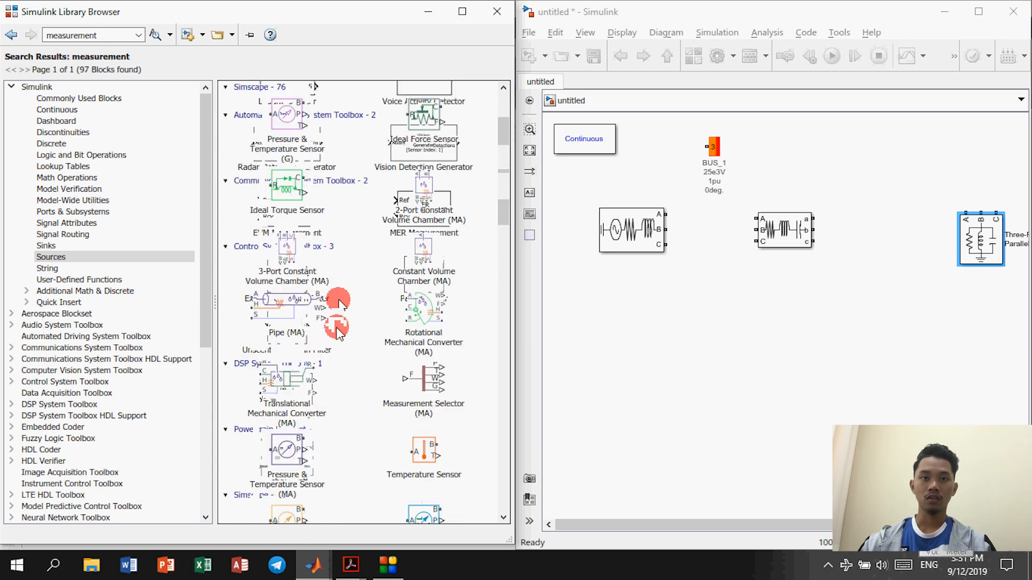
scroll(336, 317, down, 10)
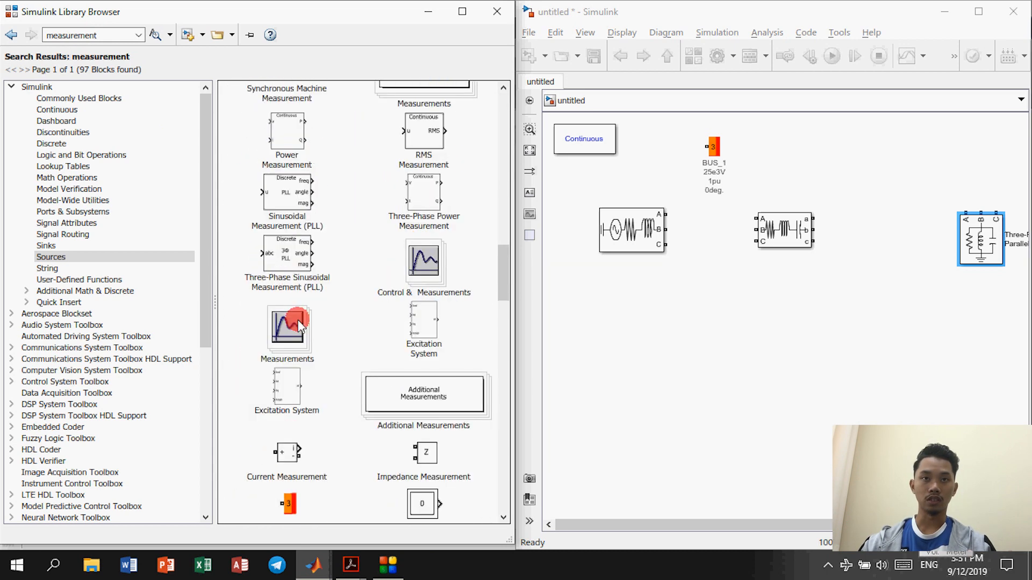
scroll(299, 312, down, 8)
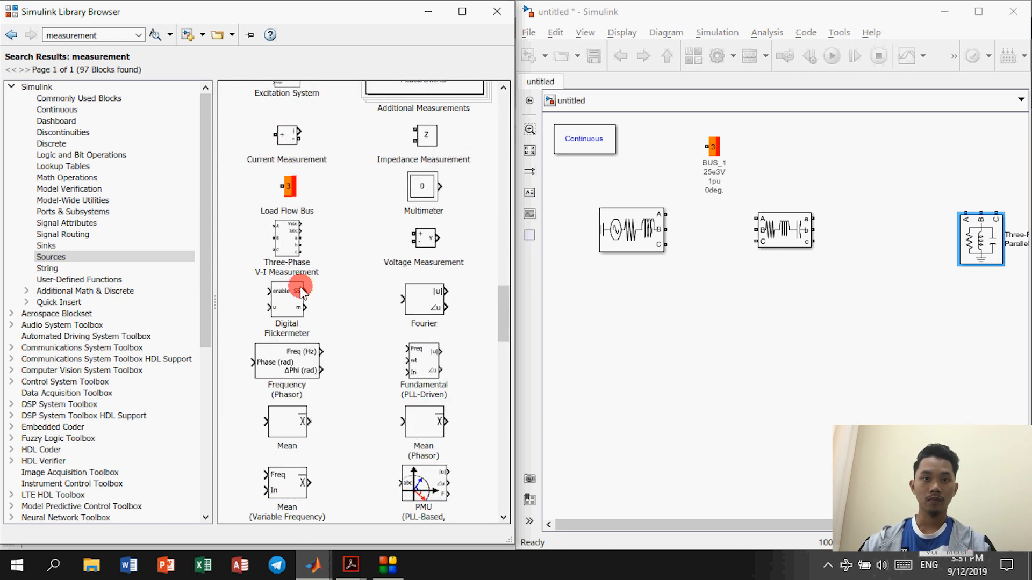
scroll(296, 291, down, 1)
scroll(297, 290, up, 1)
scroll(297, 289, down, 1)
scroll(297, 285, up, 1)
scroll(296, 293, down, 8)
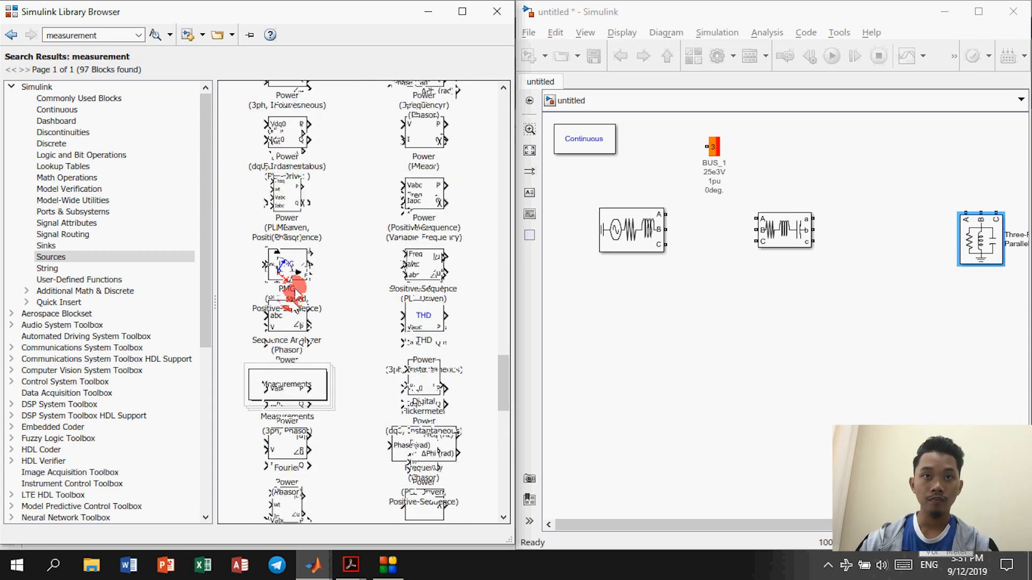
scroll(294, 307, down, 7)
scroll(295, 307, up, 10)
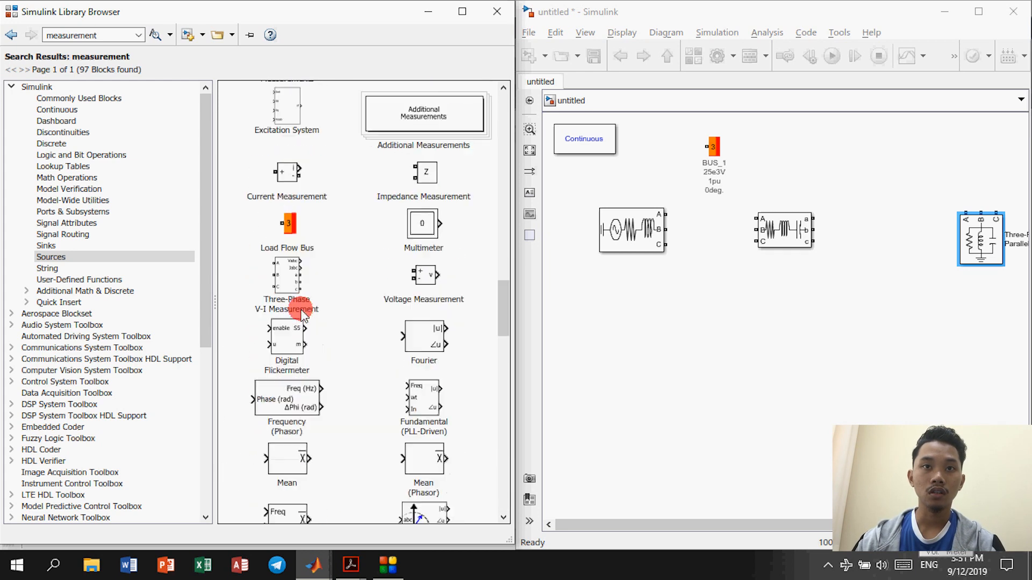
scroll(289, 304, up, 2)
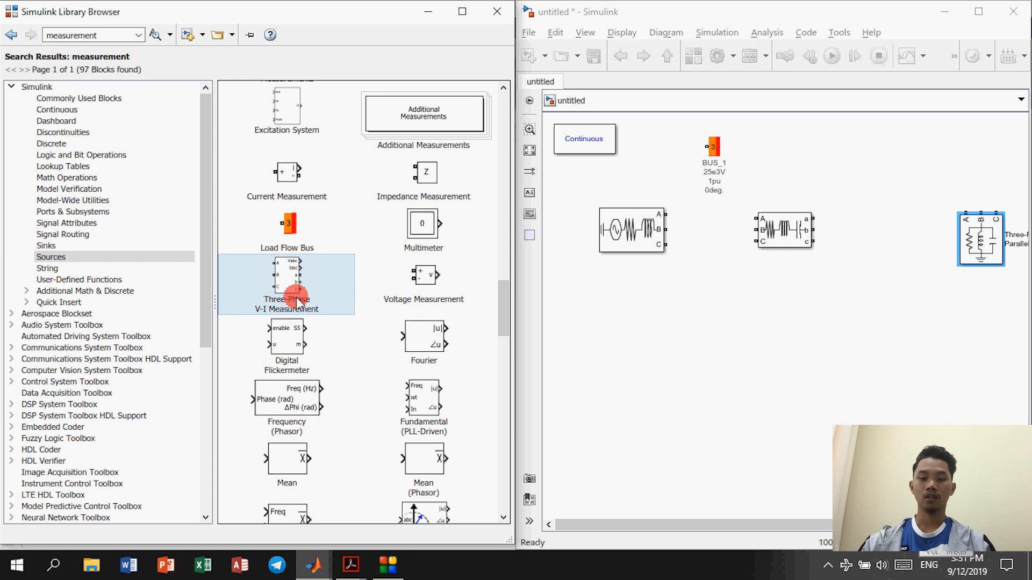
drag(297, 303, 715, 236)
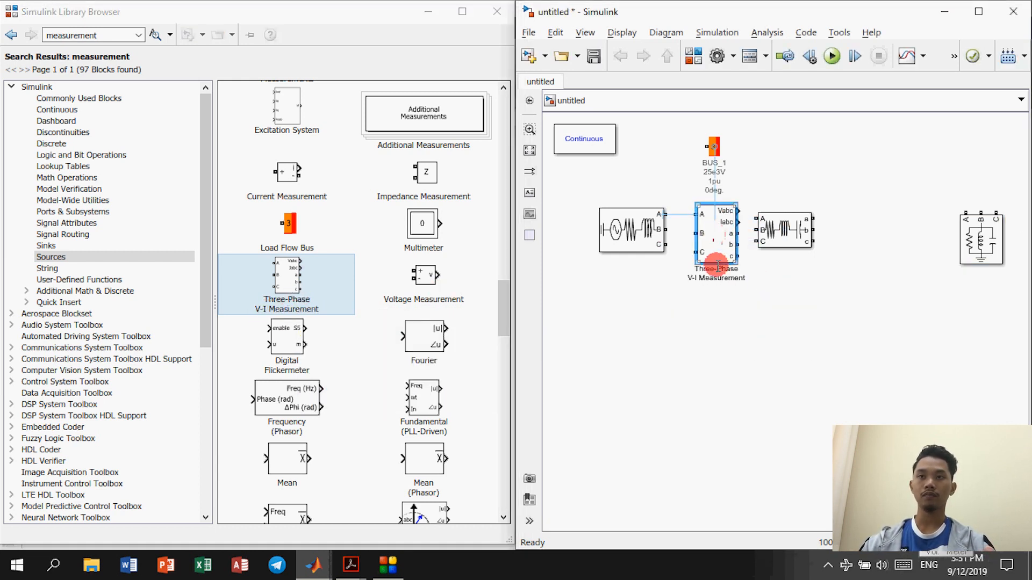
click(750, 371)
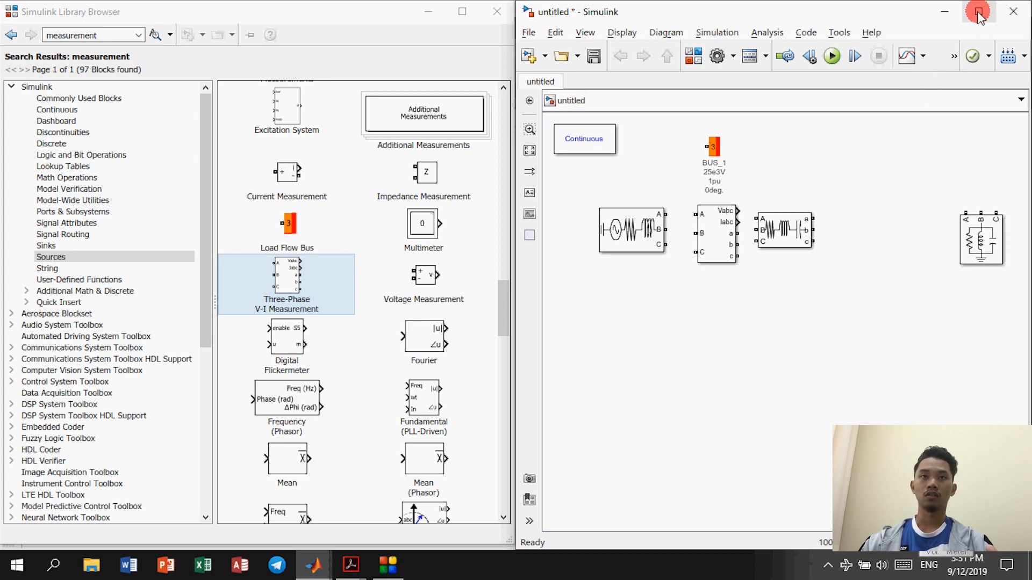
Step: Close the Library Browser, maximize the model window and check the textbook diagram
click(496, 12)
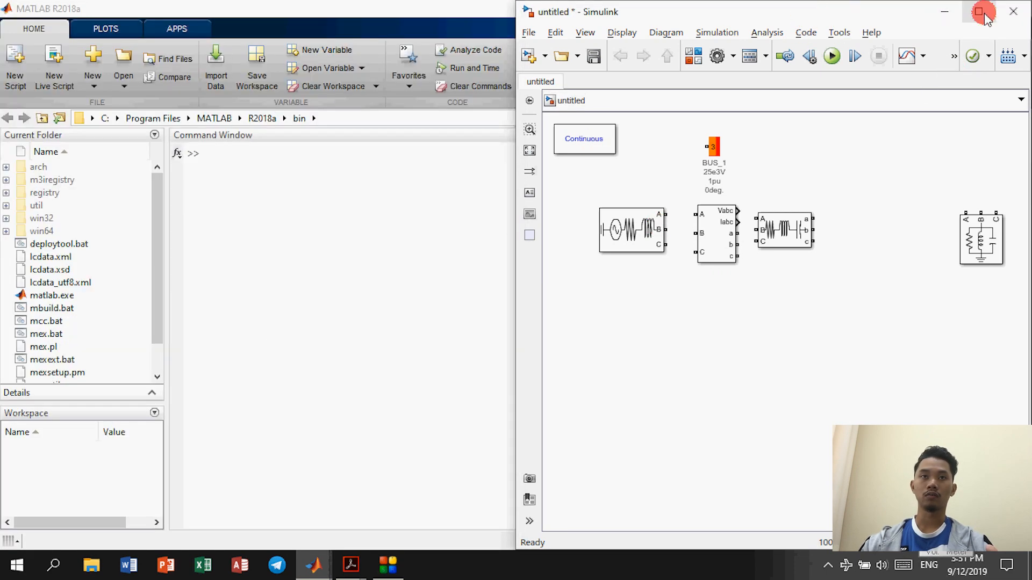
click(979, 11)
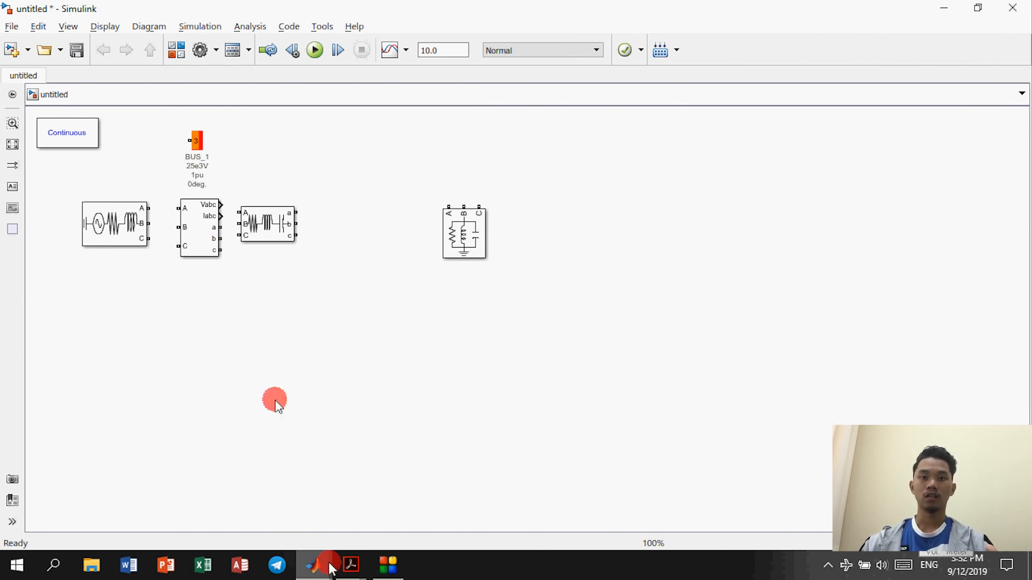
mouse_move(351, 565)
click(287, 498)
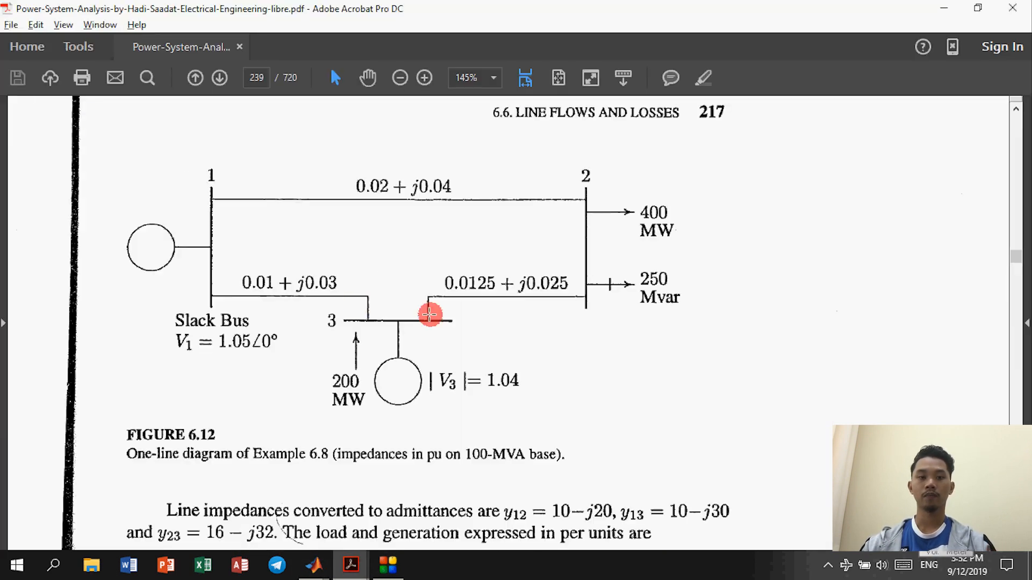
key(alt+Tab)
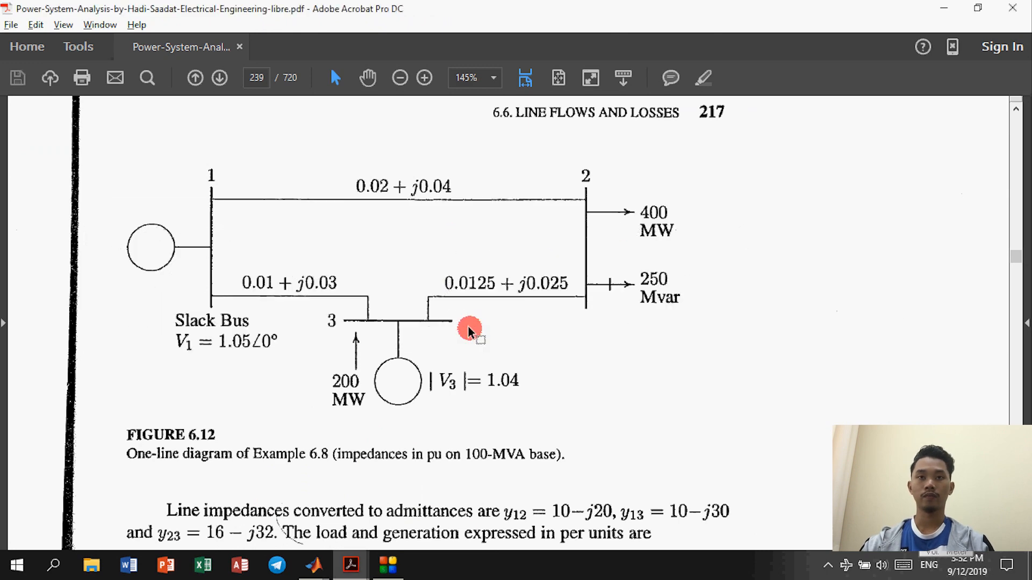
key(alt+Tab)
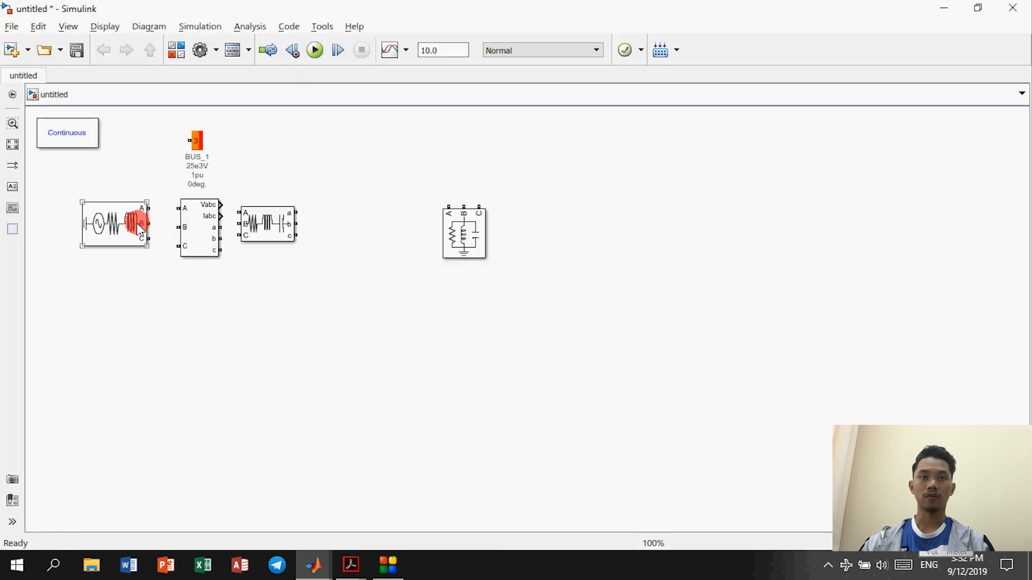
Step: Spread the blocks out: parallel RLC load far right, series RLC branch in the middle
drag(461, 243, 887, 243)
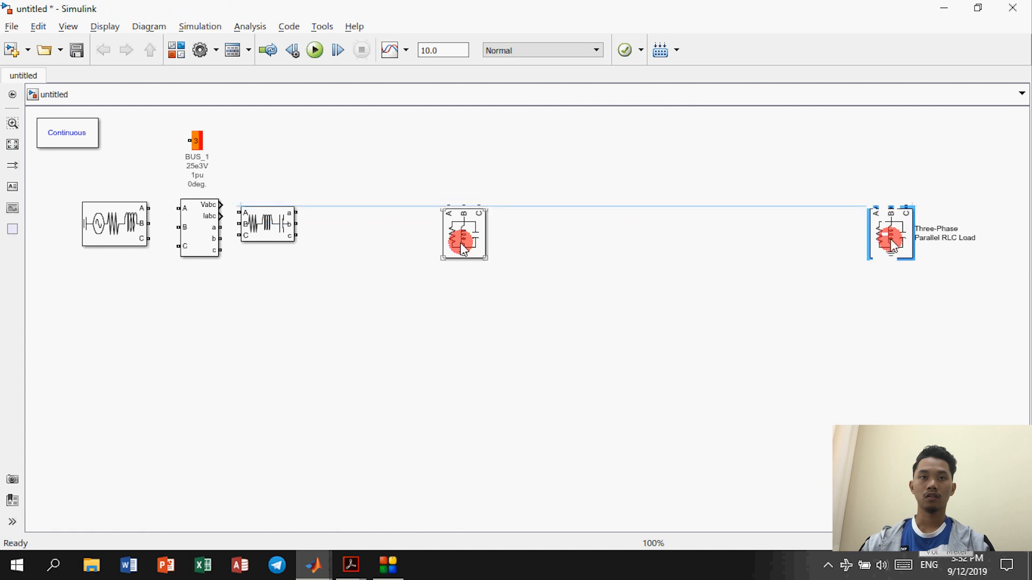
drag(267, 226, 508, 226)
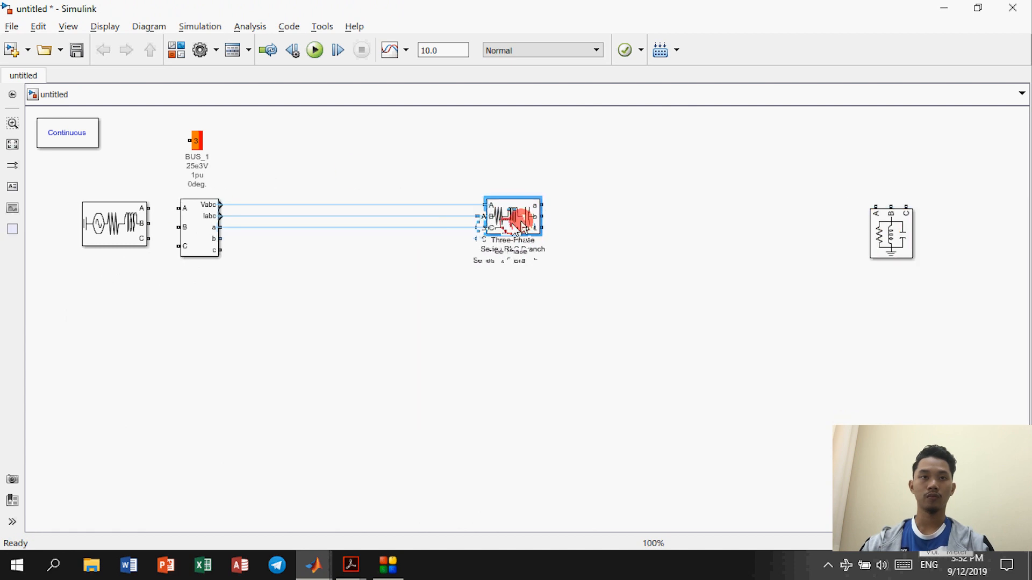
click(128, 245)
click(227, 283)
click(162, 226)
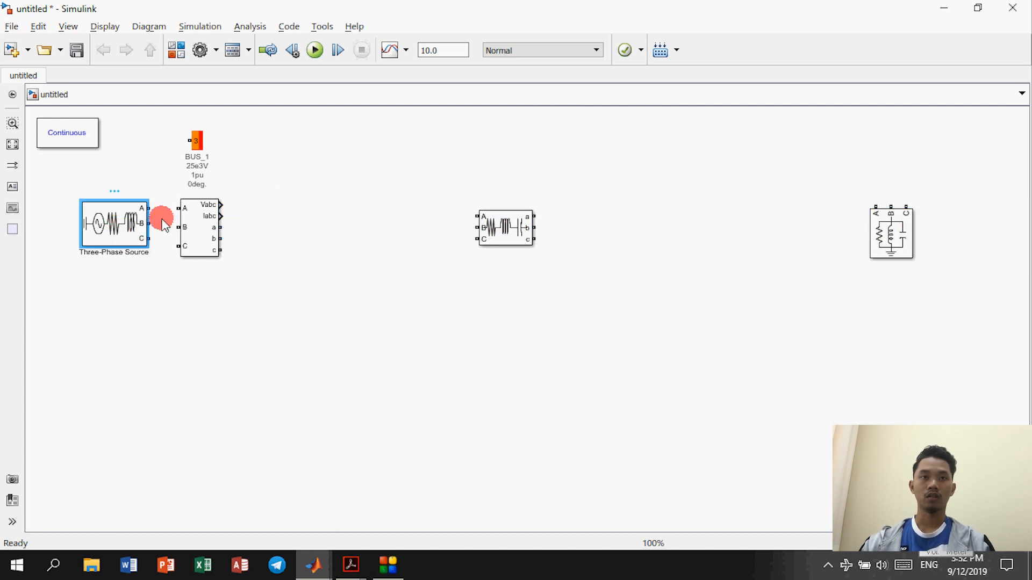
click(106, 244)
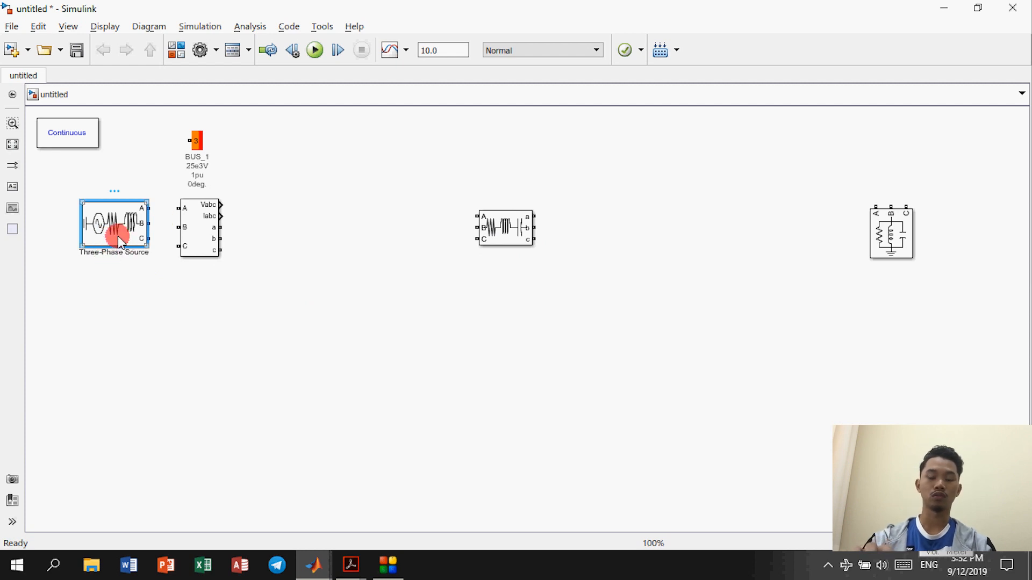
click(135, 275)
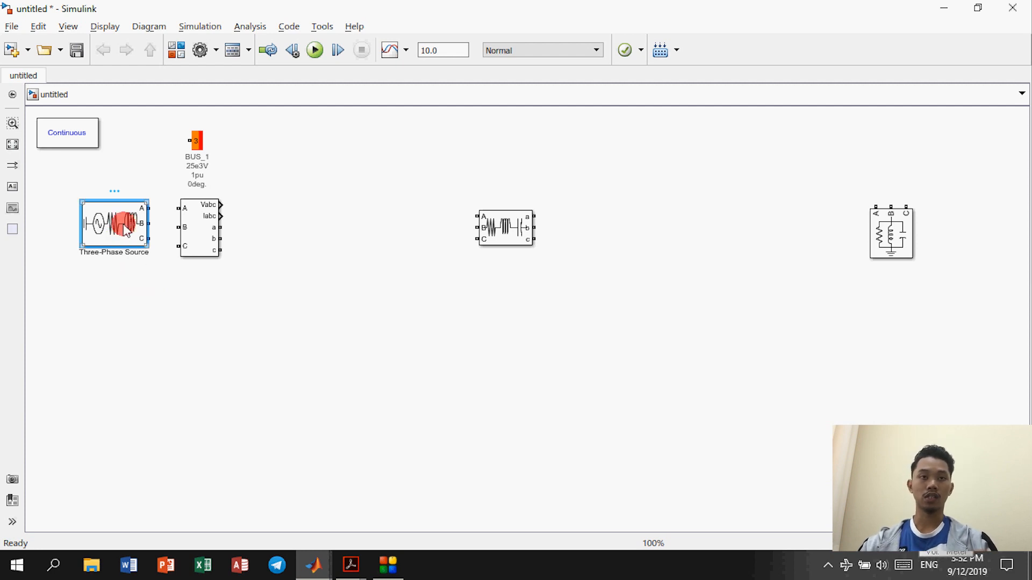
Step: Duplicate the three-phase source, series RLC branch and V-I measurement block
drag(124, 230, 503, 406)
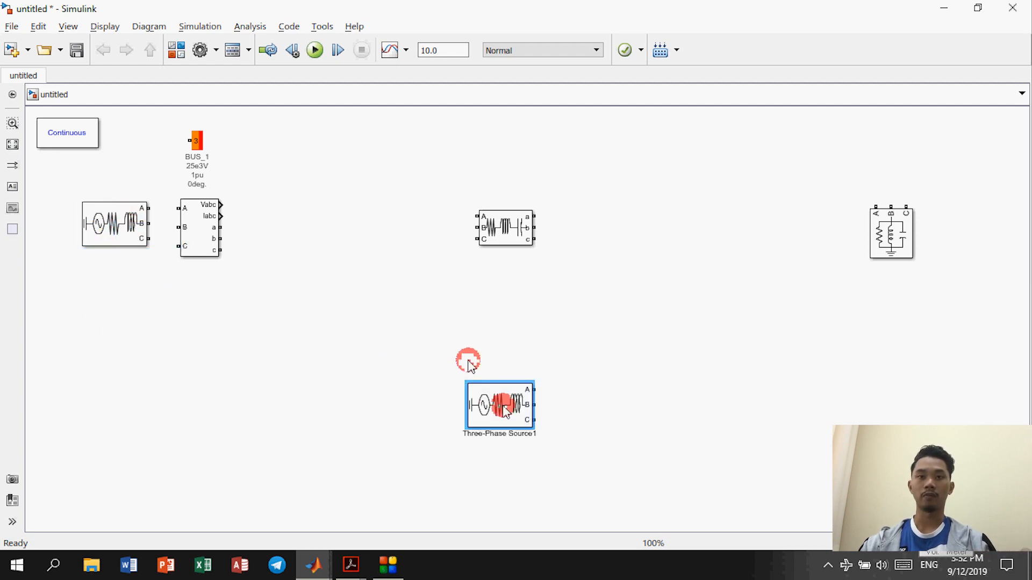
click(511, 248)
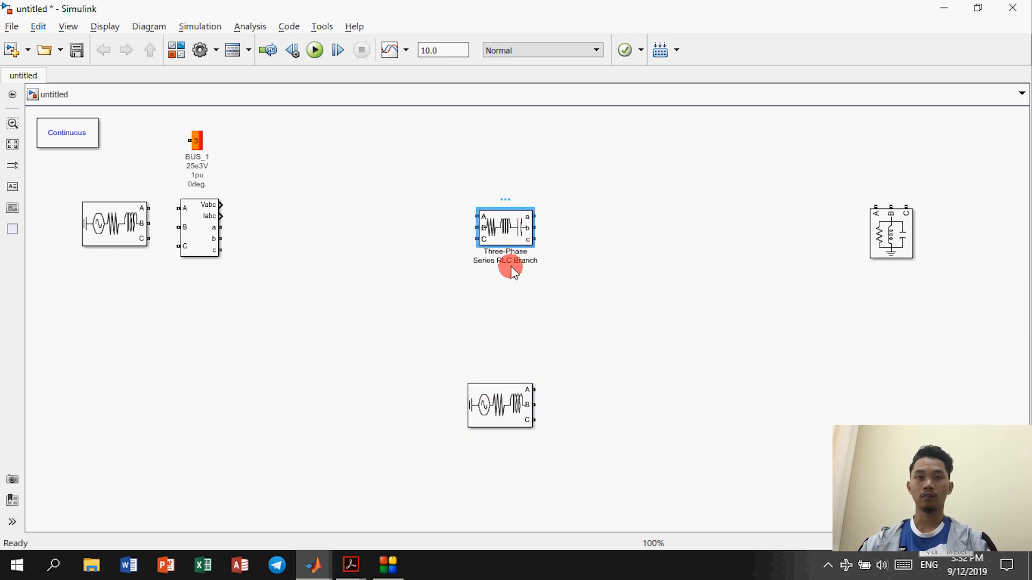
drag(506, 238, 647, 321)
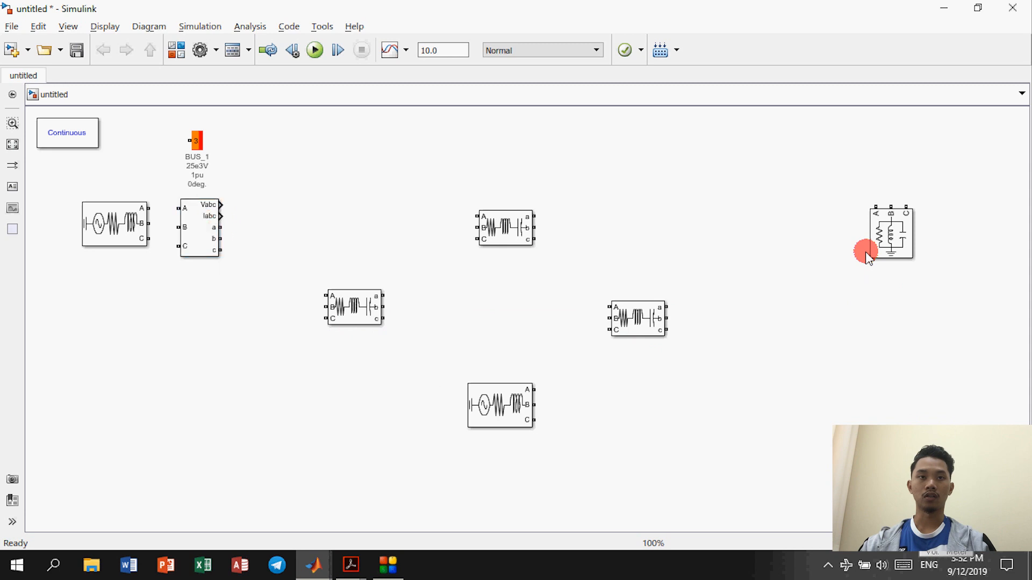
click(209, 229)
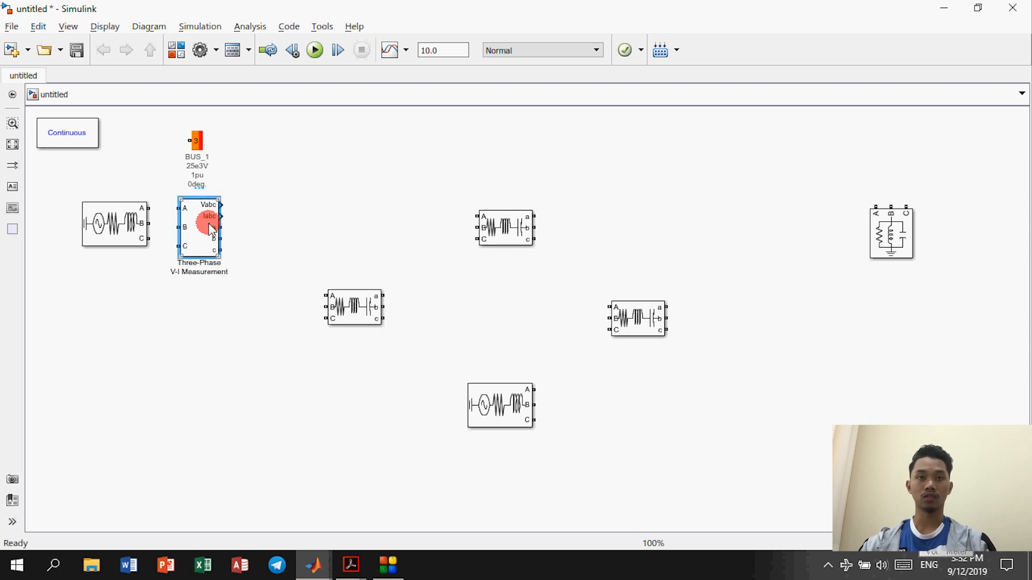
drag(208, 225, 491, 349)
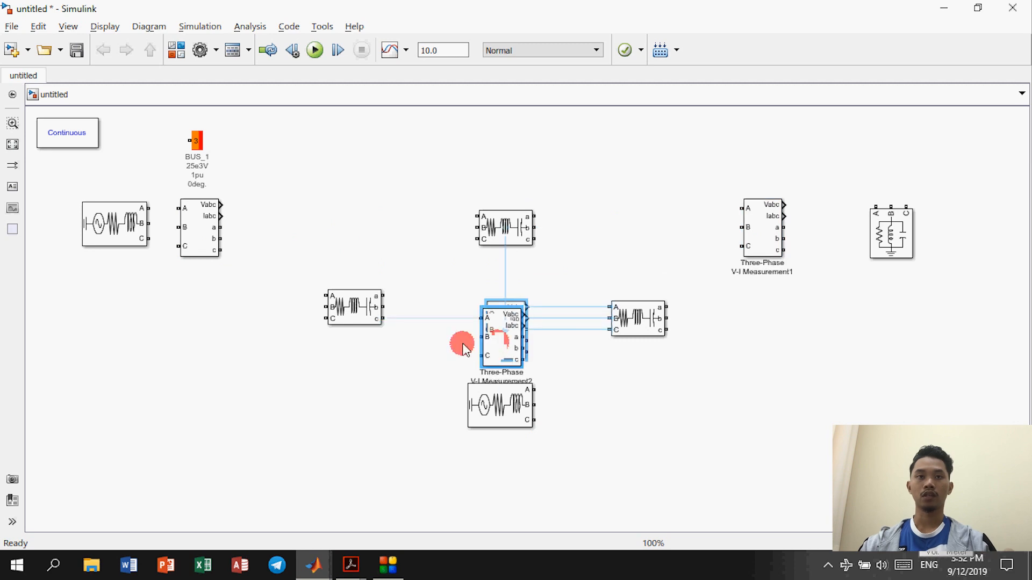
click(148, 215)
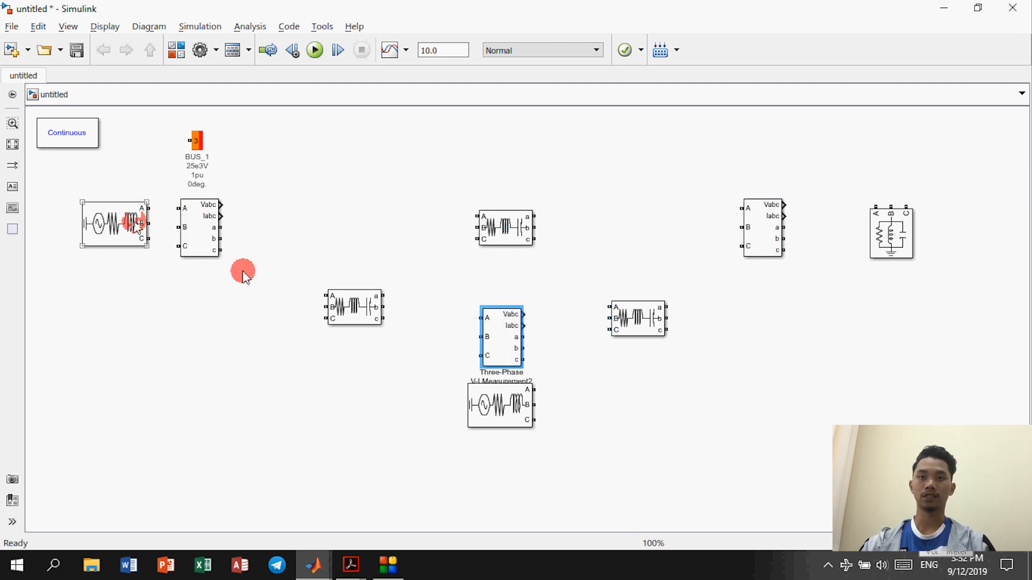
Step: Lower the second source and measurement, then wire source phases A and B to the BUS_1 measurement
drag(508, 415, 508, 489)
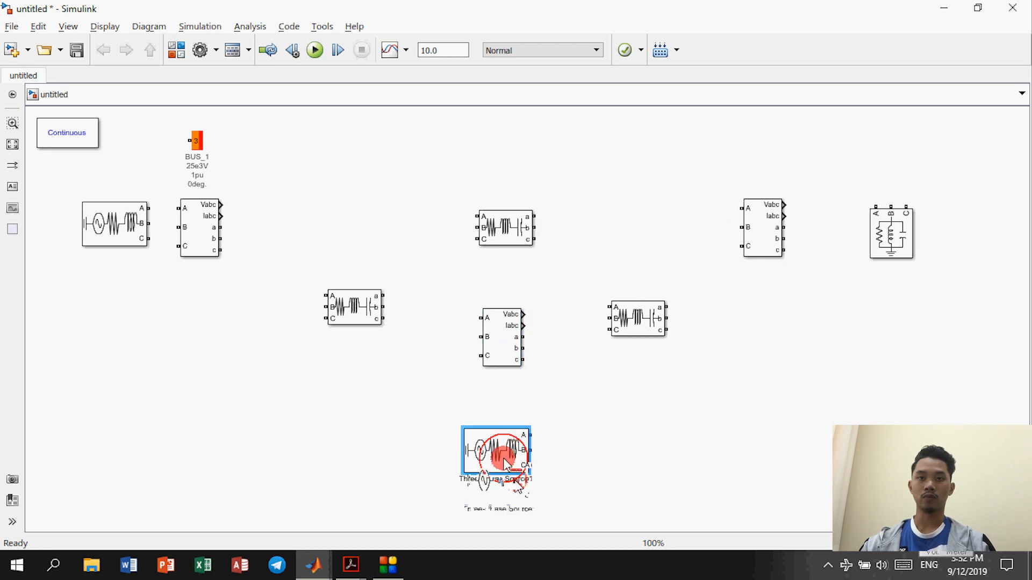
drag(501, 355, 501, 414)
click(496, 473)
mouse_move(151, 211)
mouse_down()
mouse_move(177, 209)
mouse_move(159, 233)
mouse_move(177, 228)
mouse_up()
drag(151, 239, 179, 246)
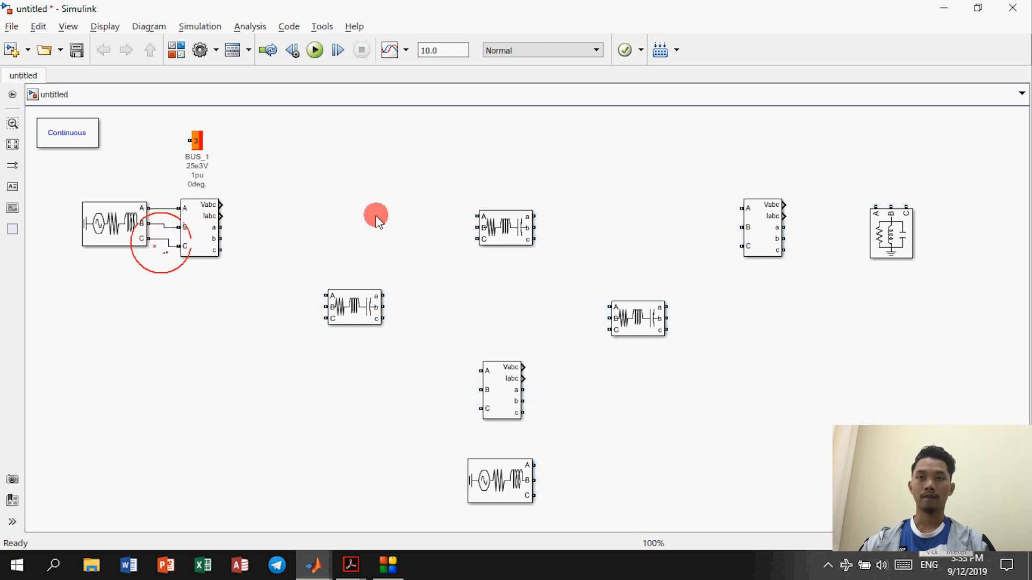
Step: Wire phase C, then link the measurement through the series RLC branch to V-I Measurement1
drag(505, 241, 499, 250)
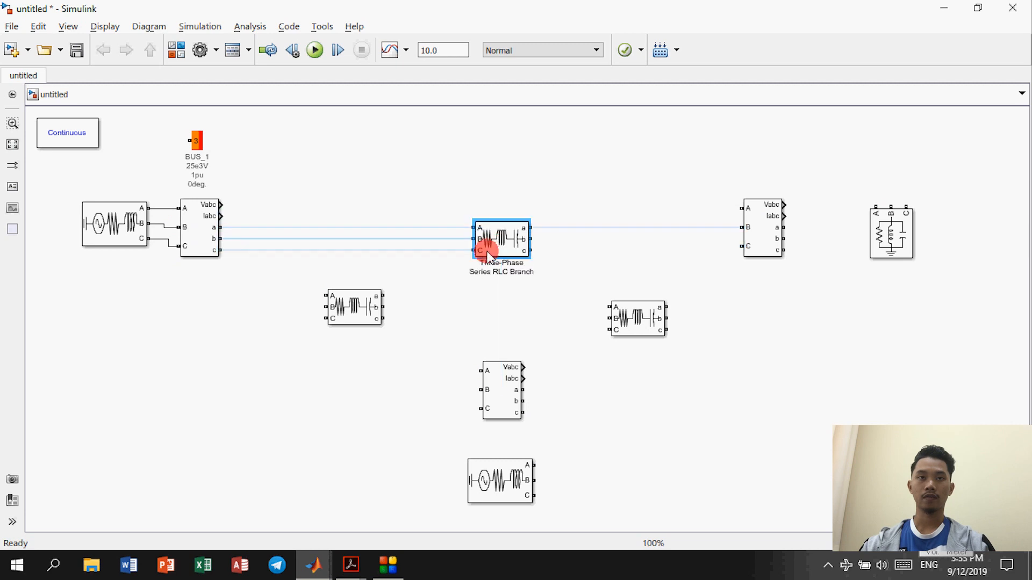
click(241, 239)
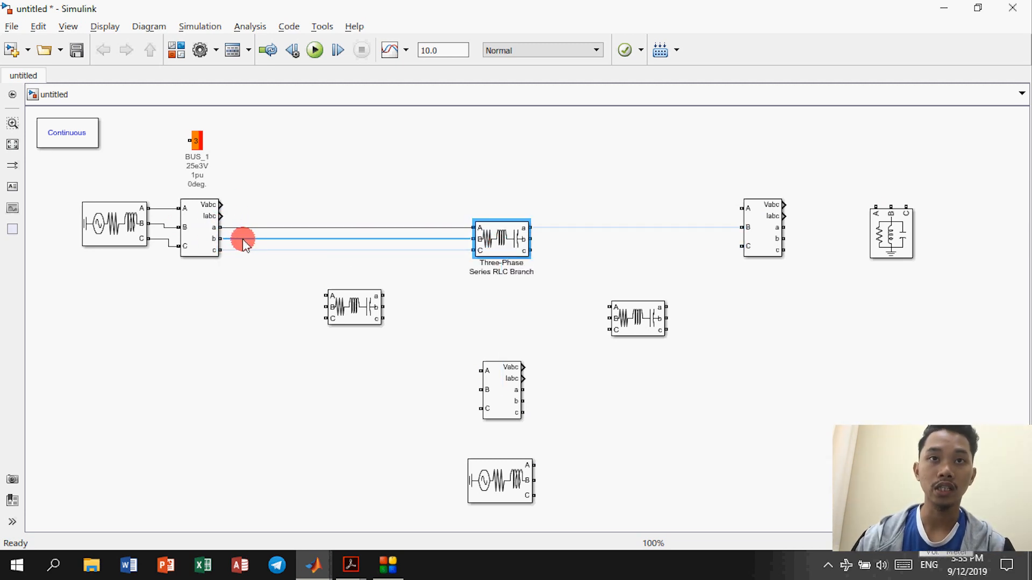
click(243, 240)
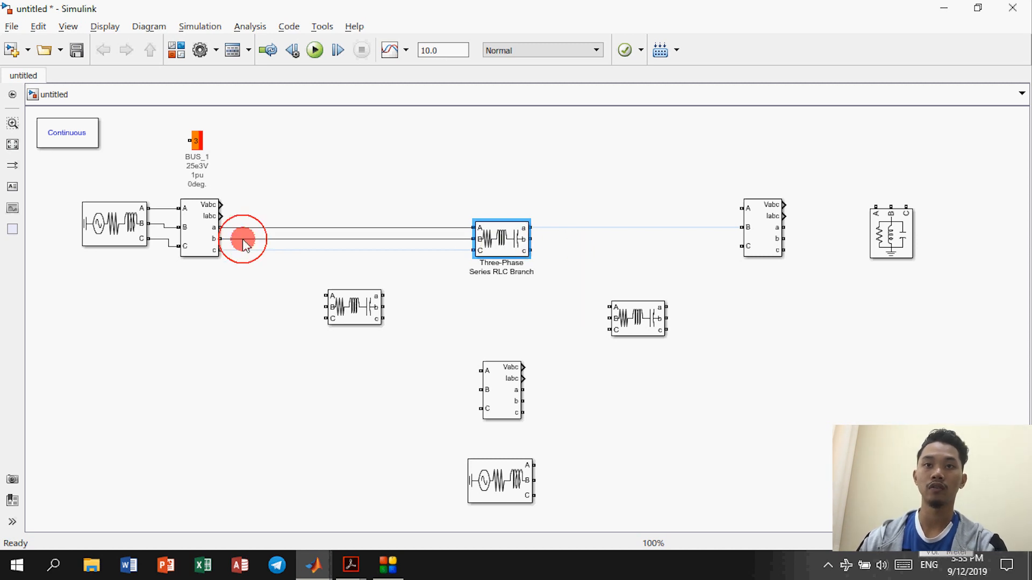
click(395, 250)
click(759, 235)
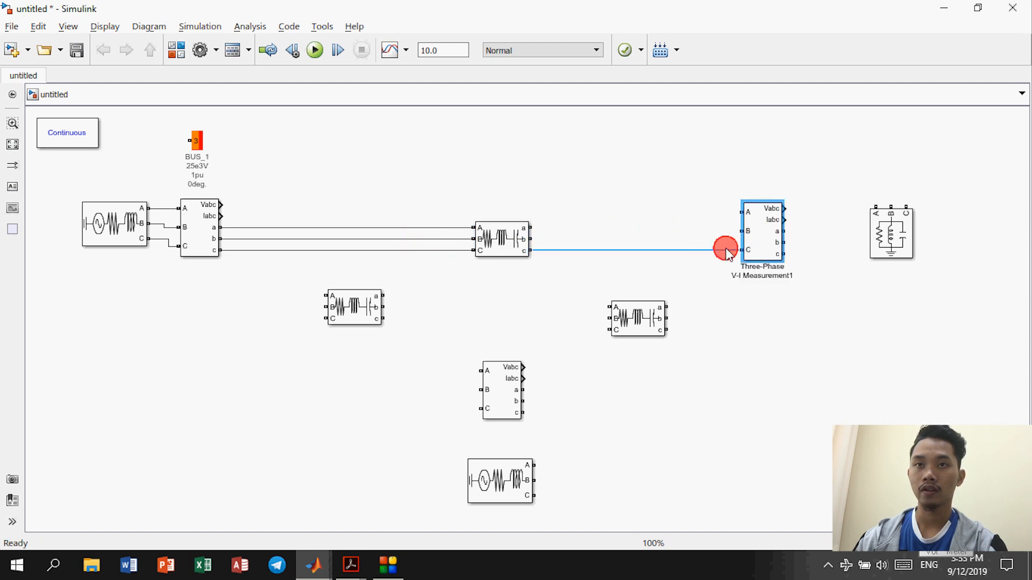
click(727, 251)
drag(530, 239, 742, 231)
click(736, 231)
drag(538, 228, 742, 212)
Step: Rotate the parallel RLC load with Ctrl+R, wire it to the measurement and straighten the lines
click(905, 229)
click(877, 237)
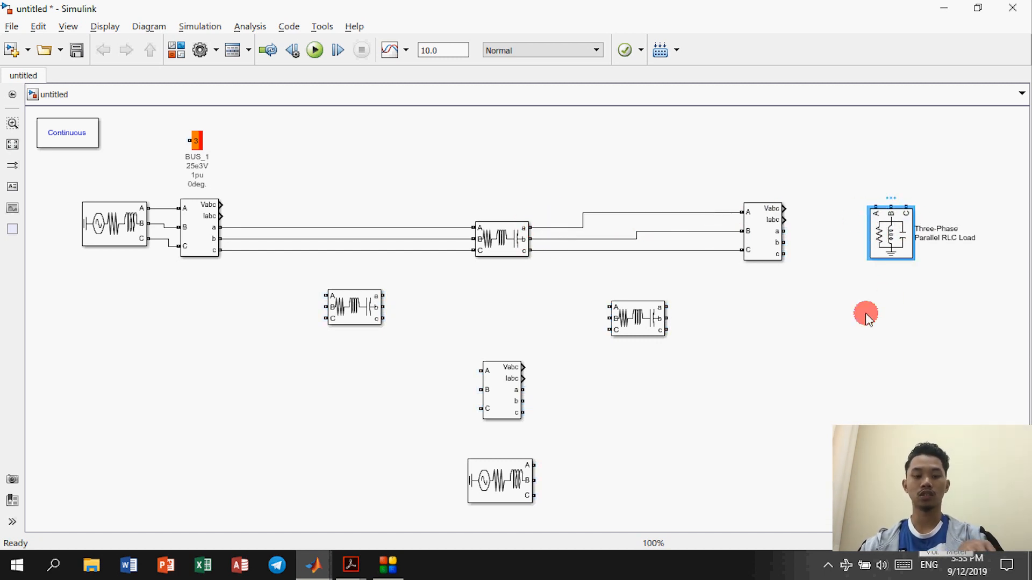
key(ctrl+r)
key(ctrl+r)
key(ctrl+r)
key(ctrl+r)
key(ctrl+r)
key(ctrl+r)
key(ctrl+r)
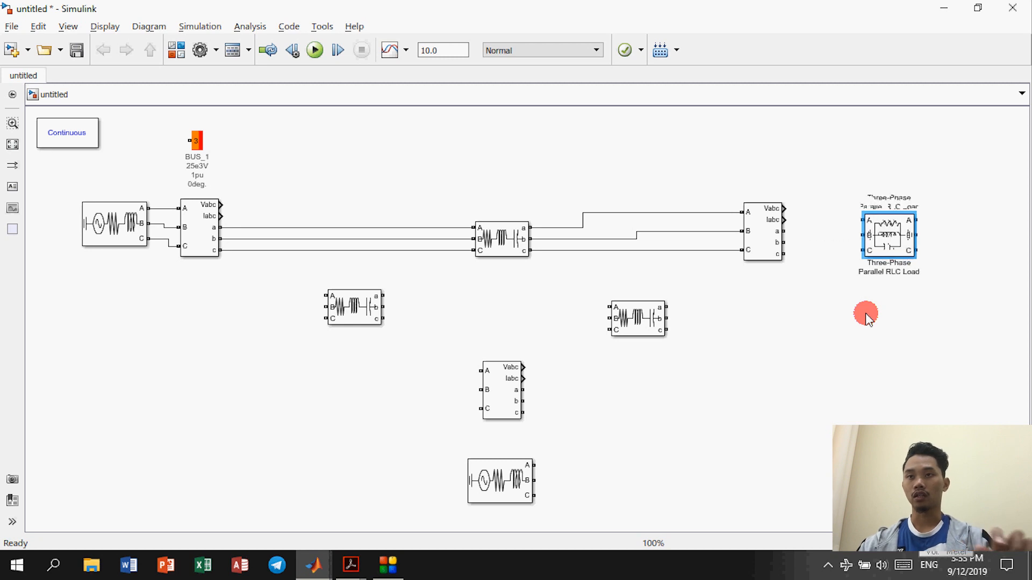
drag(862, 250, 785, 231)
click(889, 233)
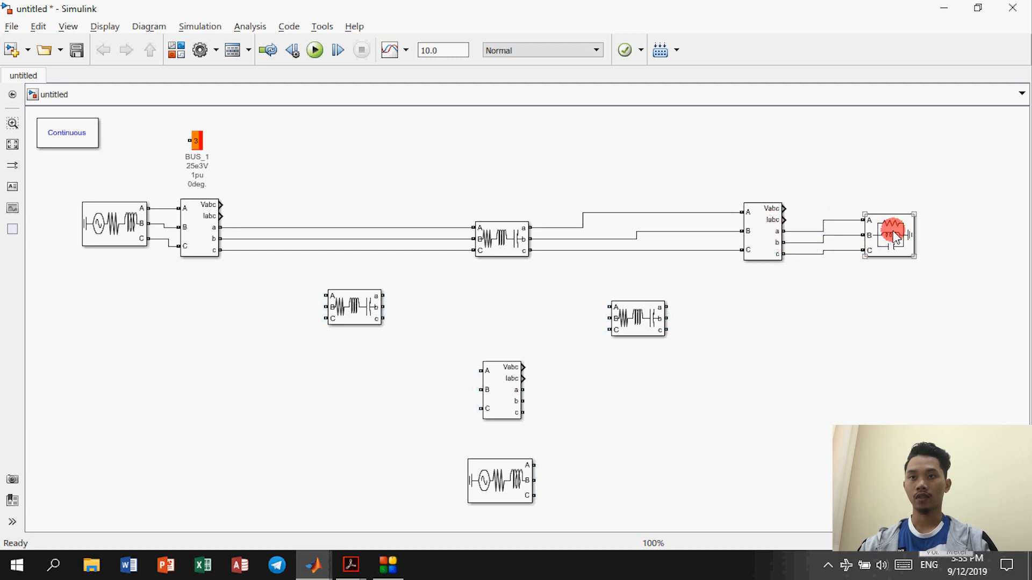
drag(891, 232, 891, 236)
click(827, 300)
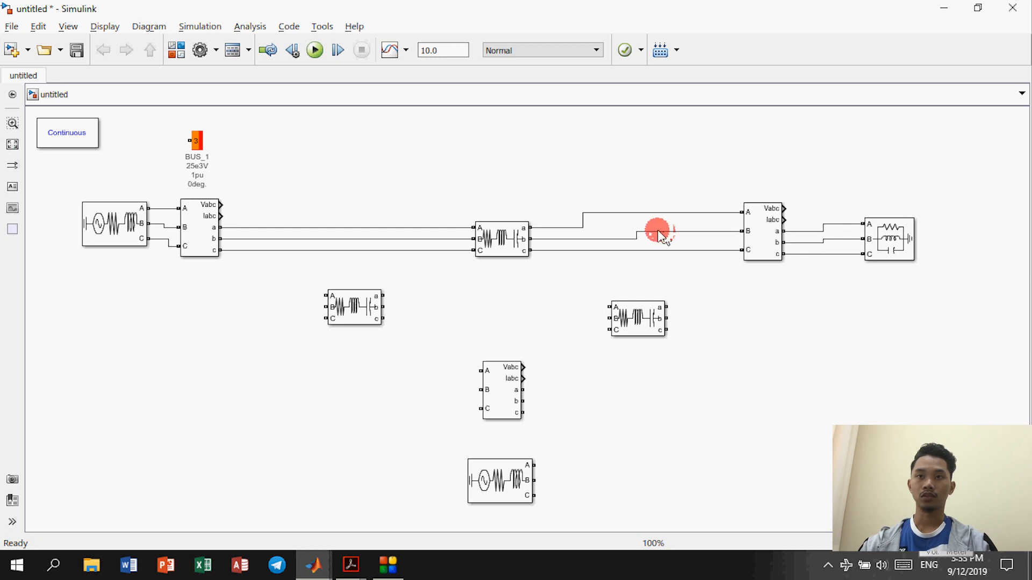
drag(664, 236, 713, 236)
drag(583, 220, 721, 234)
click(724, 228)
click(343, 216)
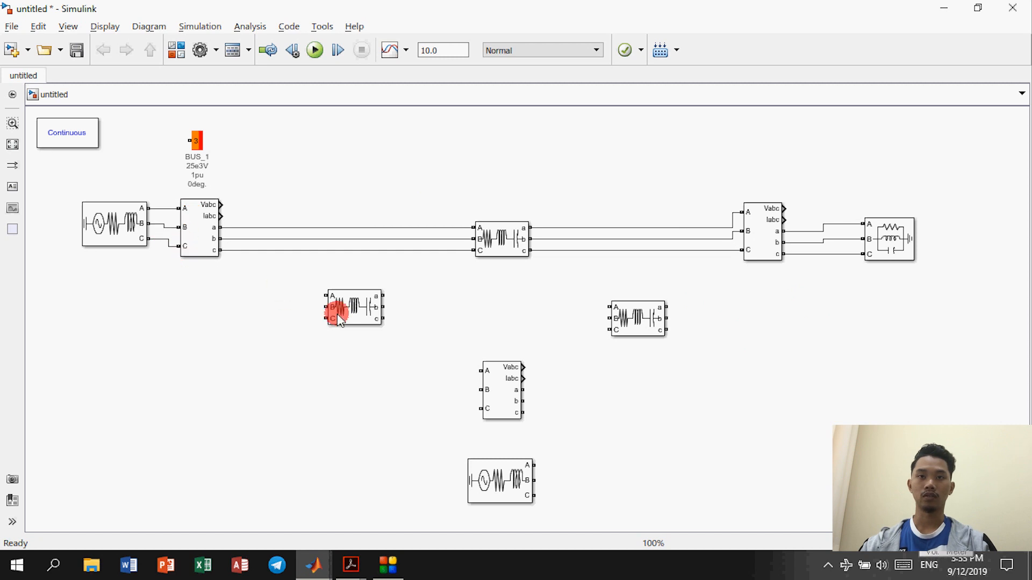
Step: Align the two middle RLC branches and connect them on phases a, b and c
drag(639, 331, 580, 302)
drag(363, 306, 440, 295)
click(485, 284)
click(485, 294)
click(486, 305)
click(486, 294)
drag(511, 387, 512, 343)
click(489, 296)
drag(460, 295, 546, 295)
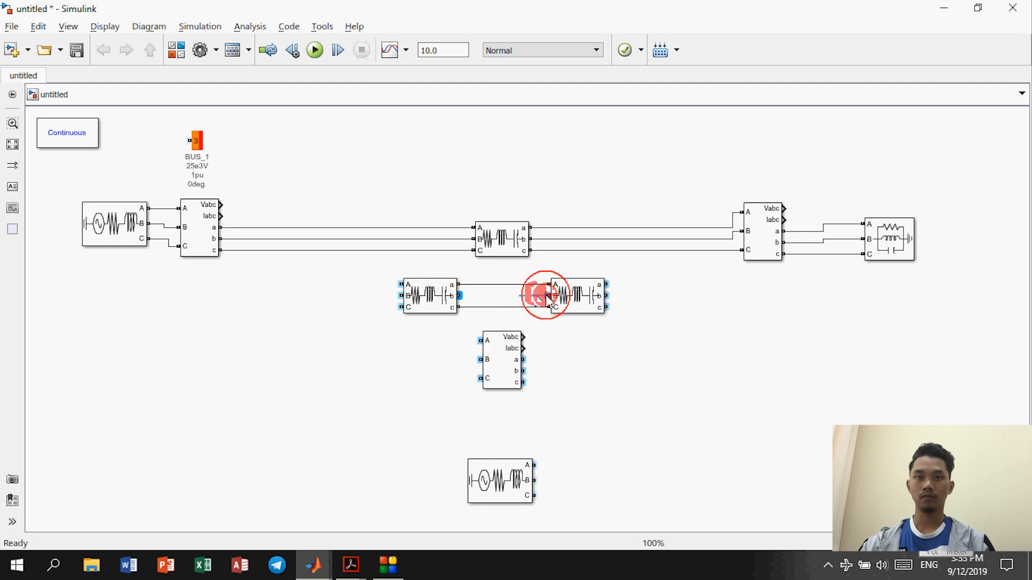
Step: Rotate the third measurement with Ctrl+Shift+R and tap its outputs a, b, c onto the phase wires
click(511, 350)
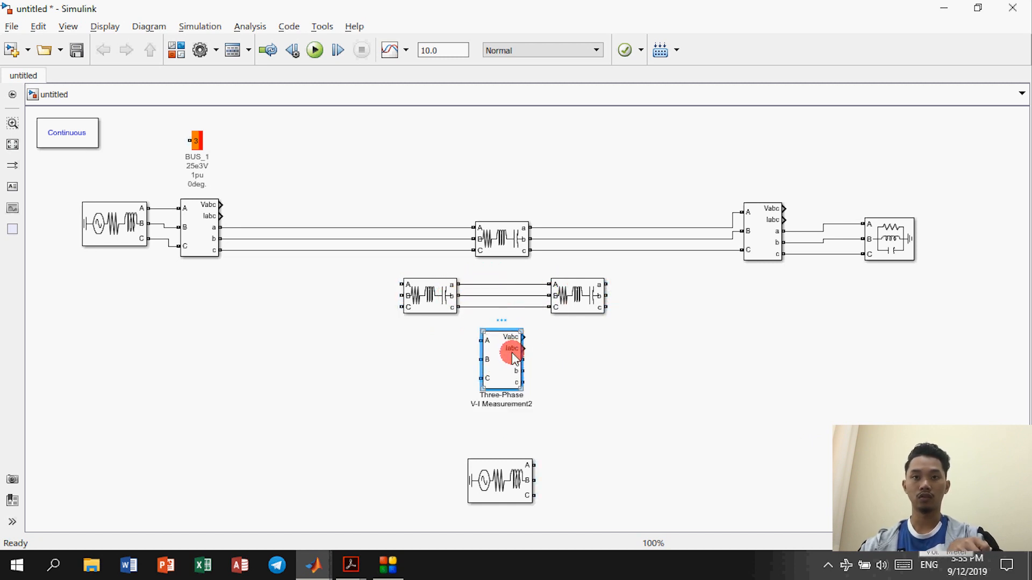
key(ctrl+shift+r)
mouse_move(512, 354)
mouse_down()
mouse_move(487, 367)
mouse_move(504, 340)
mouse_up()
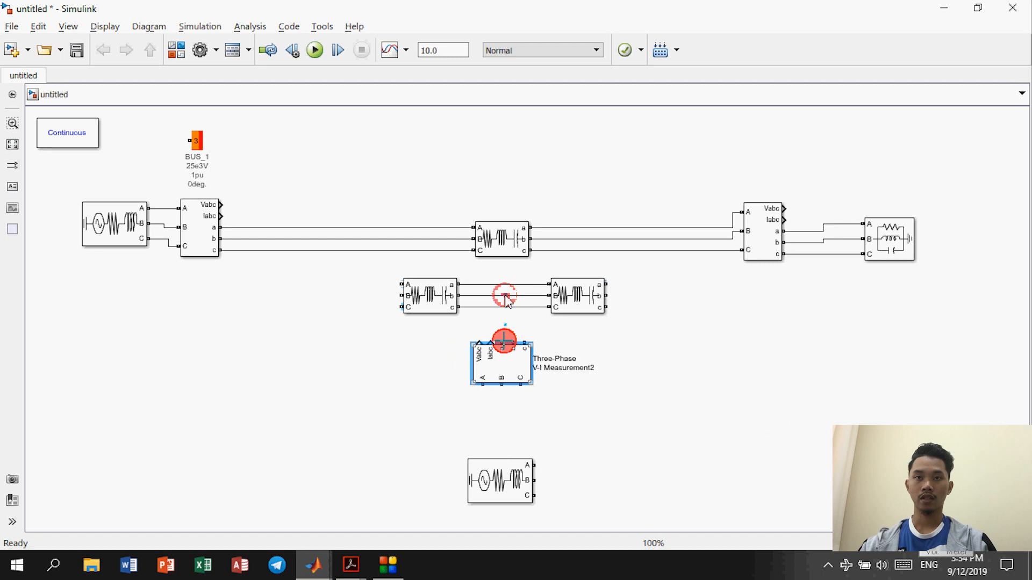
drag(505, 296, 504, 287)
click(510, 336)
drag(510, 336, 515, 315)
click(519, 330)
drag(523, 338, 525, 307)
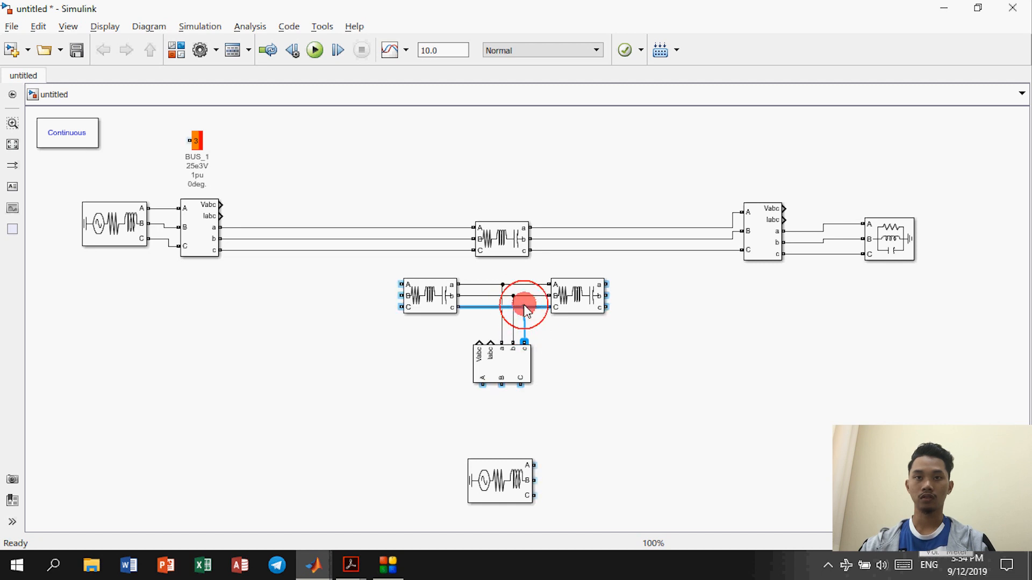
click(525, 315)
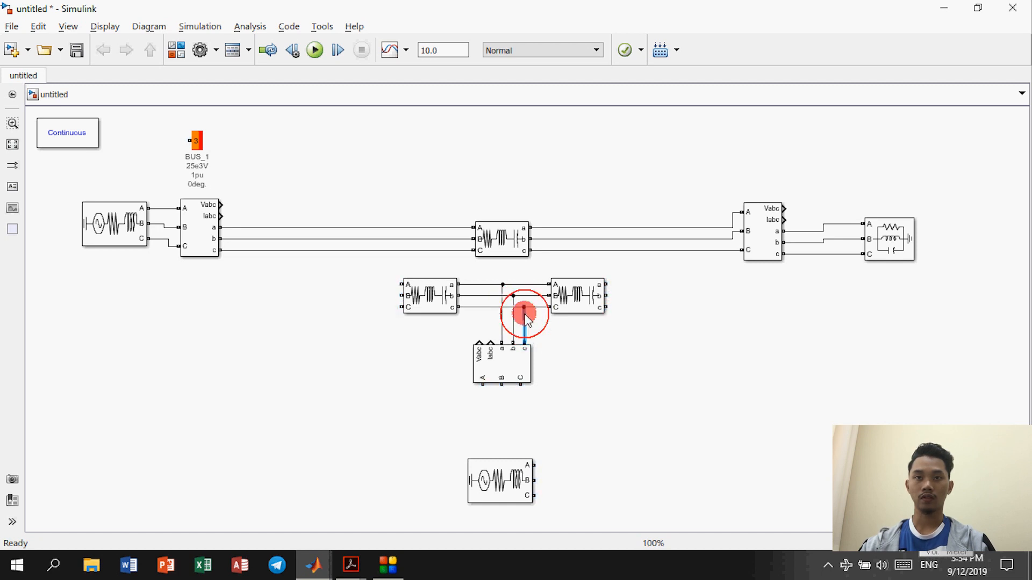
Step: Rotate the second source with Ctrl+R beneath the measurement and wire its phases into it
click(518, 454)
click(535, 401)
drag(502, 479, 501, 457)
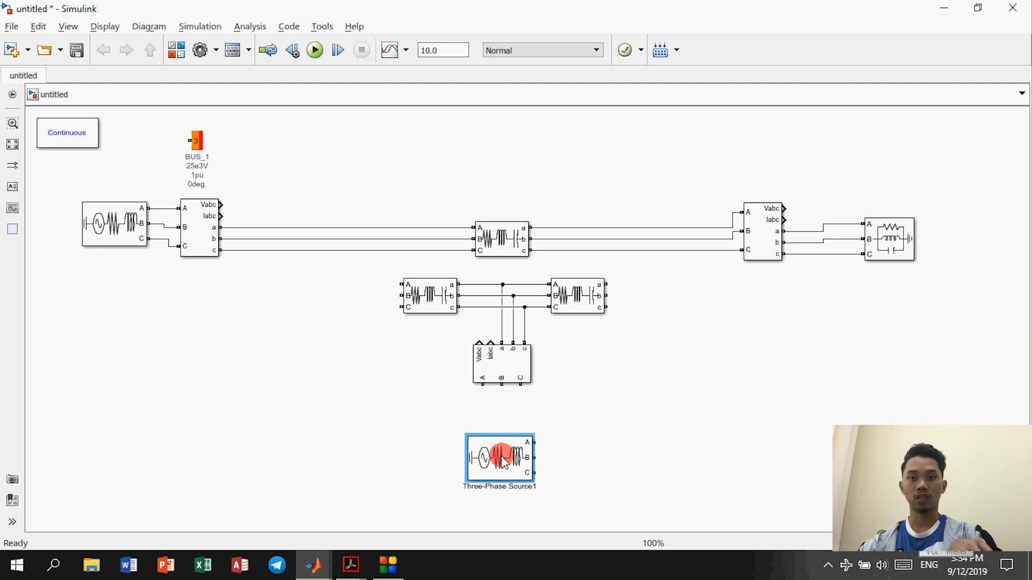
key(ctrl+r)
key(ctrl+r)
key(ctrl+r)
mouse_move(487, 423)
mouse_down()
mouse_move(485, 390)
mouse_move(516, 401)
mouse_up()
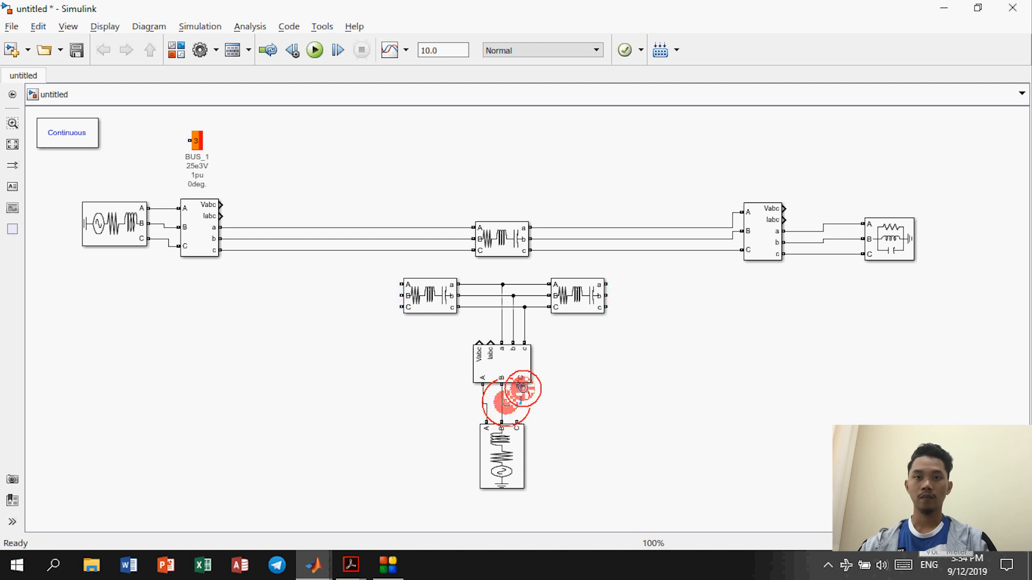
click(416, 344)
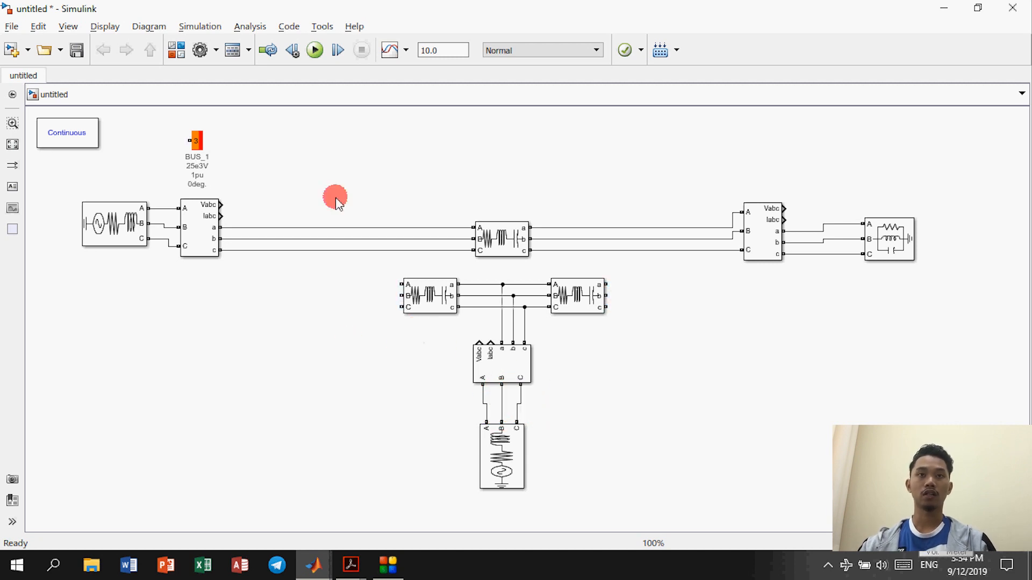
click(177, 52)
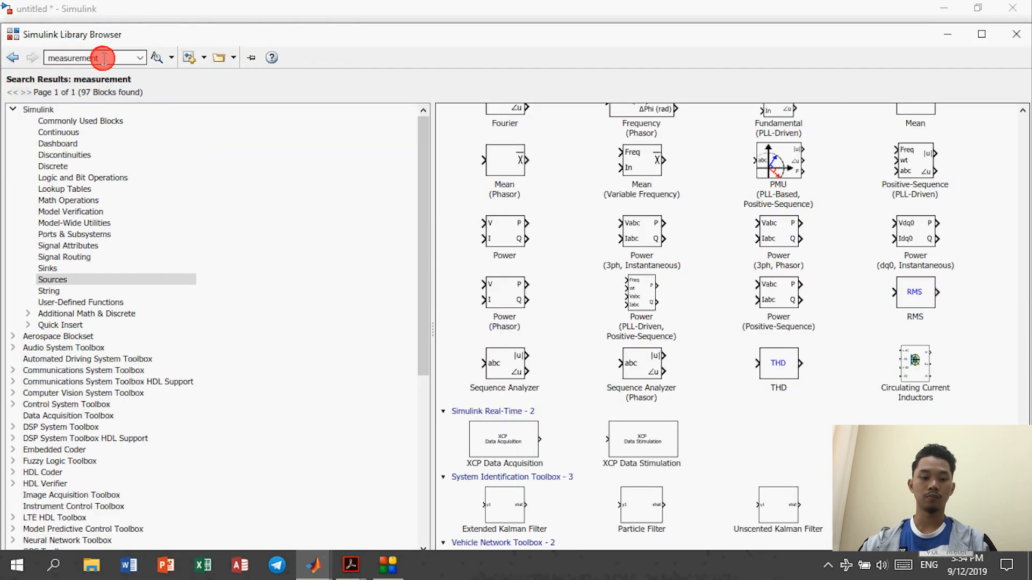
Step: Add a Display block from the library and copy it beside each measurement block
text(dis)
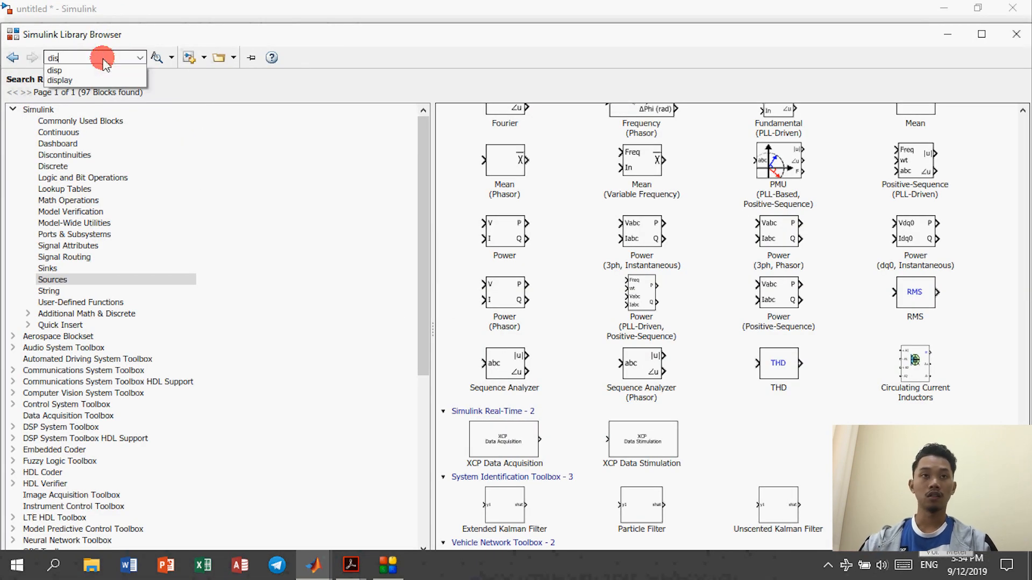
text(play)
key(Return)
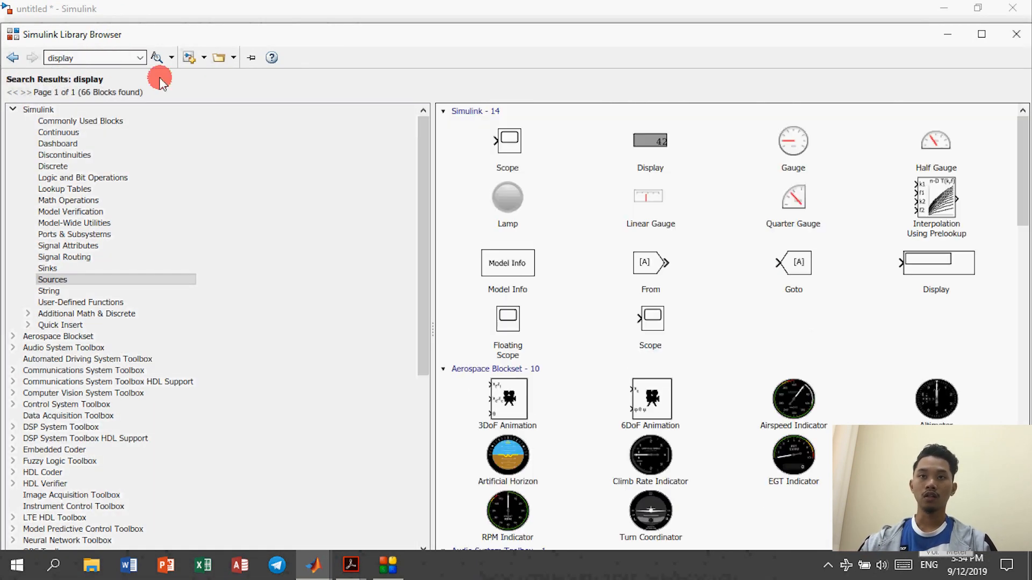
click(944, 276)
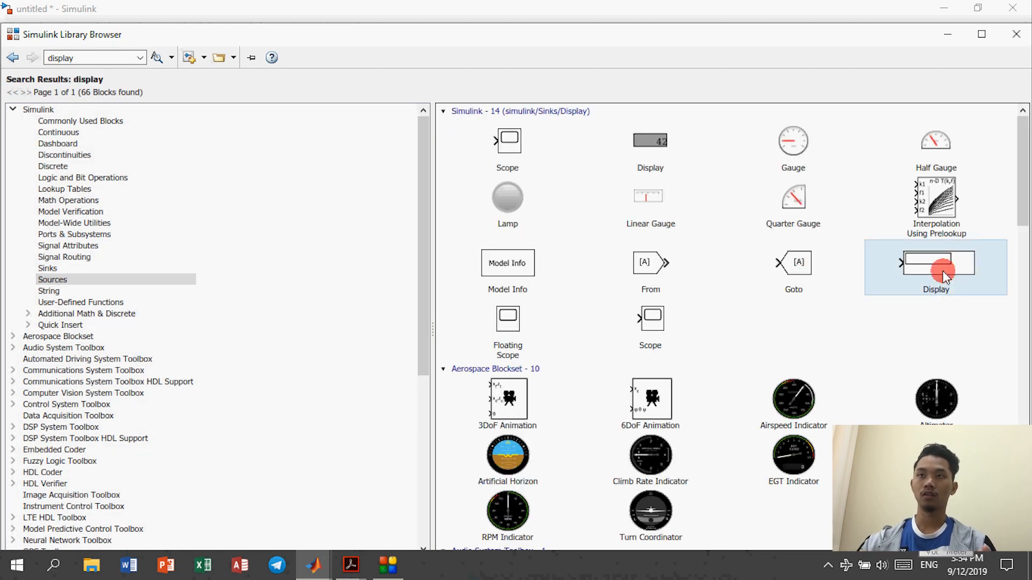
click(945, 35)
drag(598, 340, 222, 205)
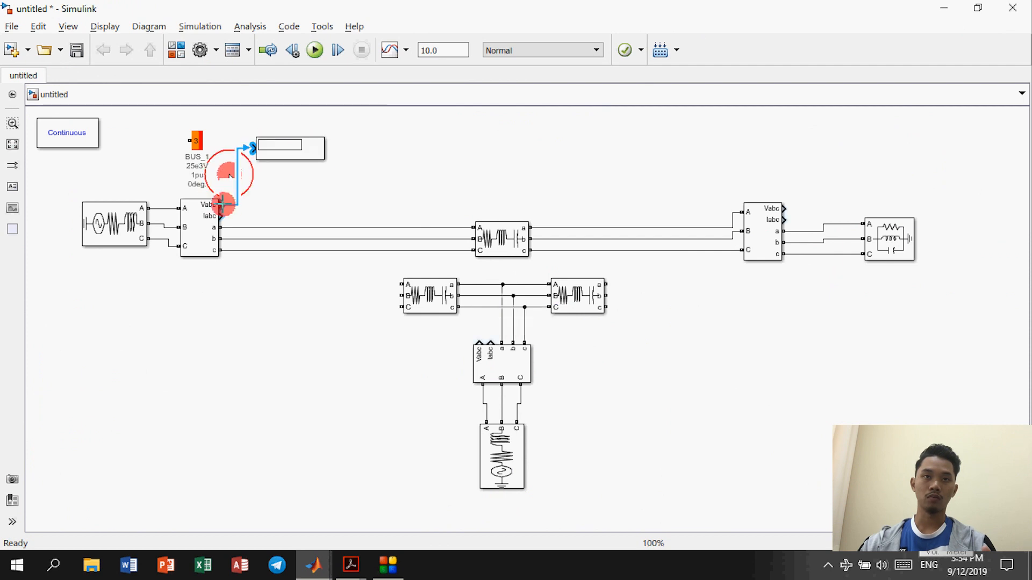
click(281, 150)
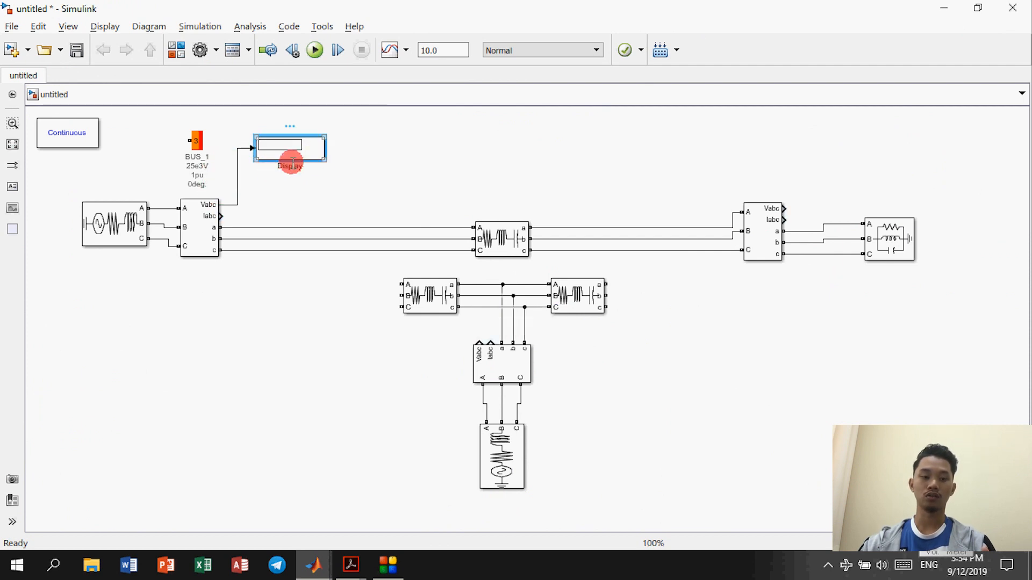
drag(312, 155, 389, 151)
drag(389, 152, 924, 166)
drag(825, 169, 404, 342)
click(383, 383)
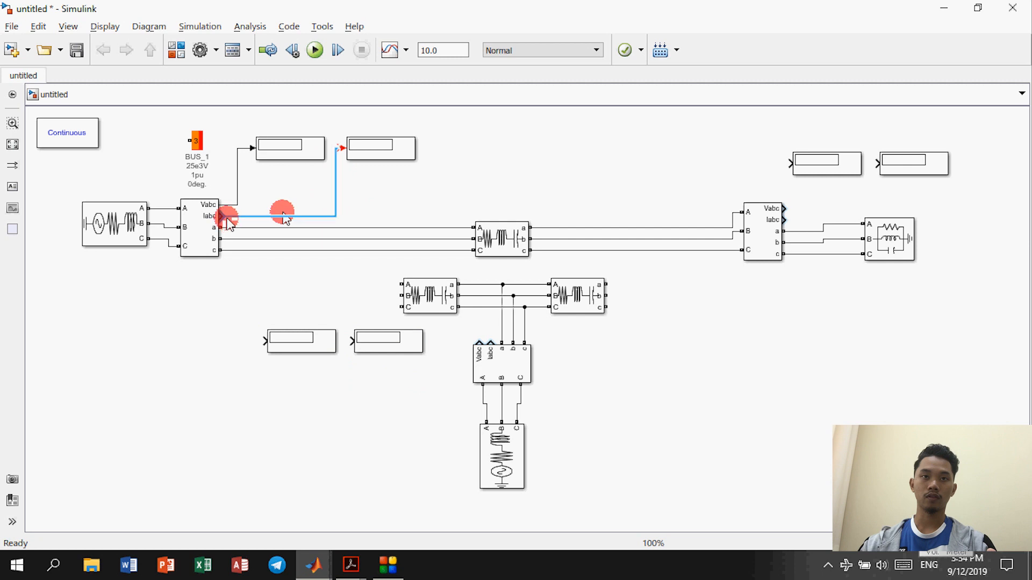
Step: Connect the BUS_1 and right measurement Iabc outputs to their Display blocks
drag(224, 216, 342, 148)
click(467, 208)
drag(788, 162, 785, 220)
click(291, 148)
Step: Align the four top Display blocks at the same height
drag(291, 146, 293, 132)
drag(389, 155, 390, 134)
drag(842, 168, 841, 132)
drag(905, 161, 906, 136)
Step: Reroute the right Iabc line and wire the lower measurement's Vabc and Iabc to two Displays
click(852, 204)
drag(851, 198, 855, 210)
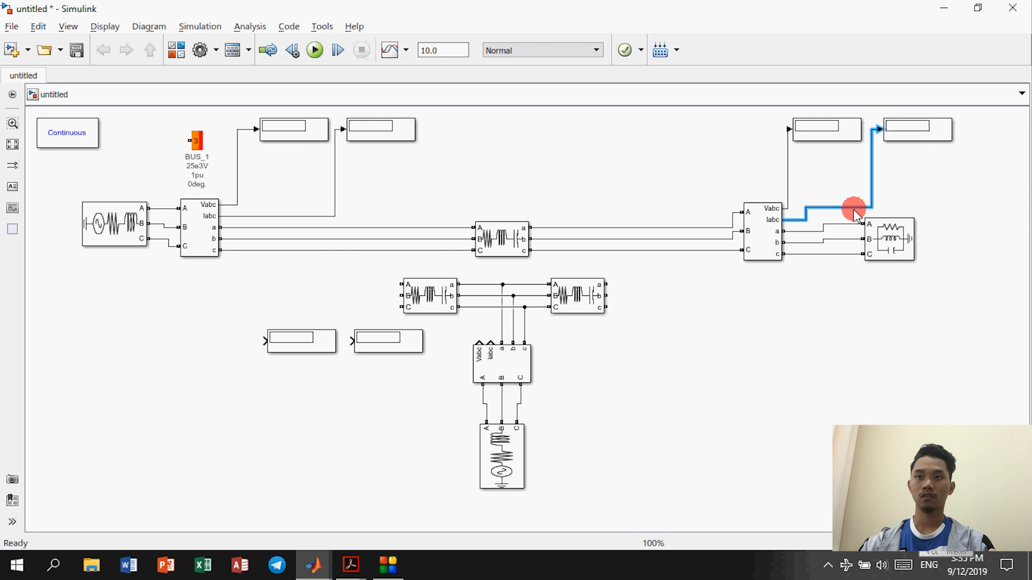
click(969, 265)
drag(474, 343, 262, 337)
mouse_move(490, 338)
mouse_down()
mouse_move(369, 311)
mouse_move(348, 340)
mouse_up()
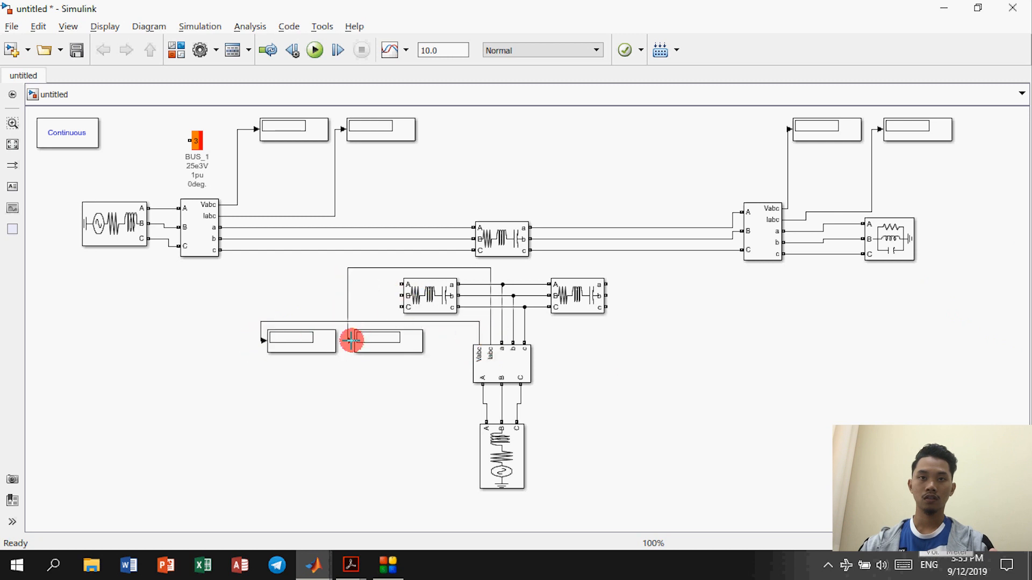
drag(421, 267, 392, 359)
drag(299, 348, 301, 367)
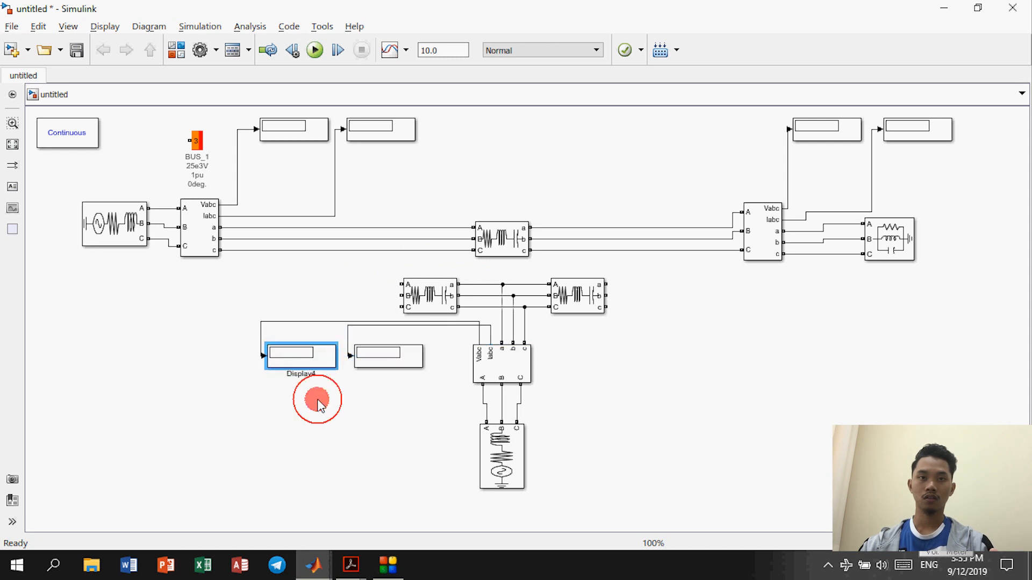
click(251, 328)
Step: Copy the BUS_1 Load Flow Bus block beside the right and lower buses
click(191, 140)
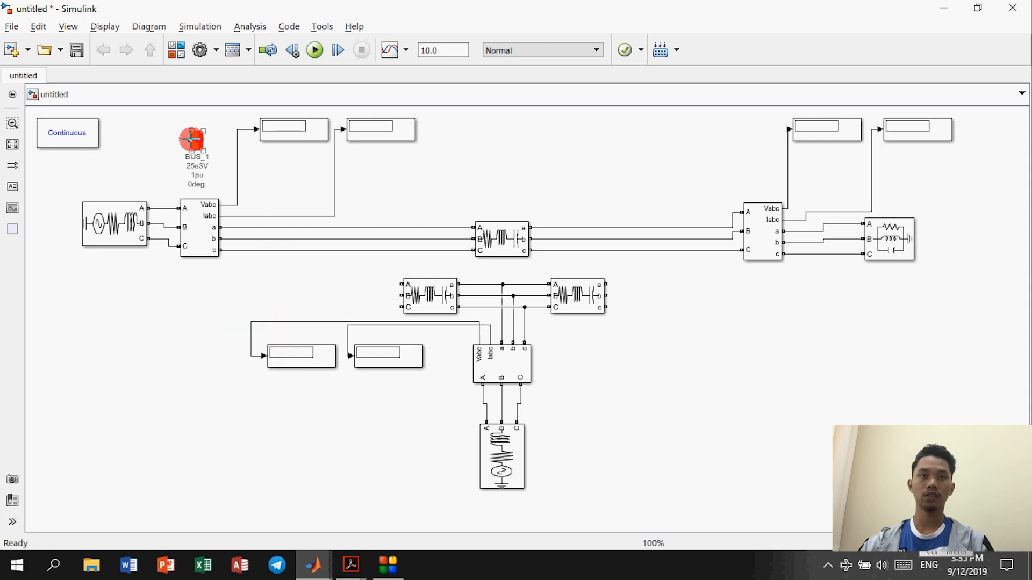
double_click(199, 144)
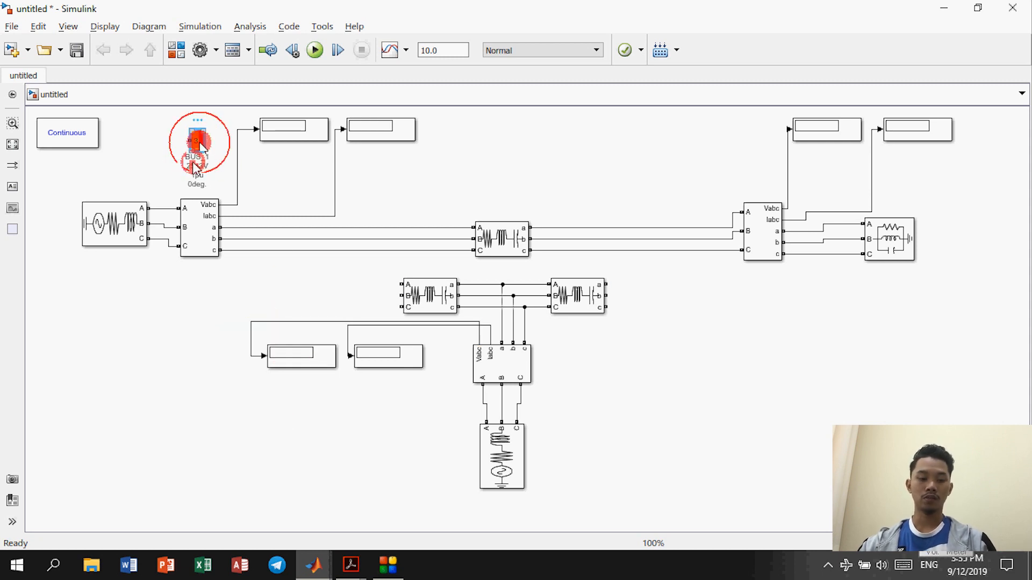
drag(203, 148, 457, 444)
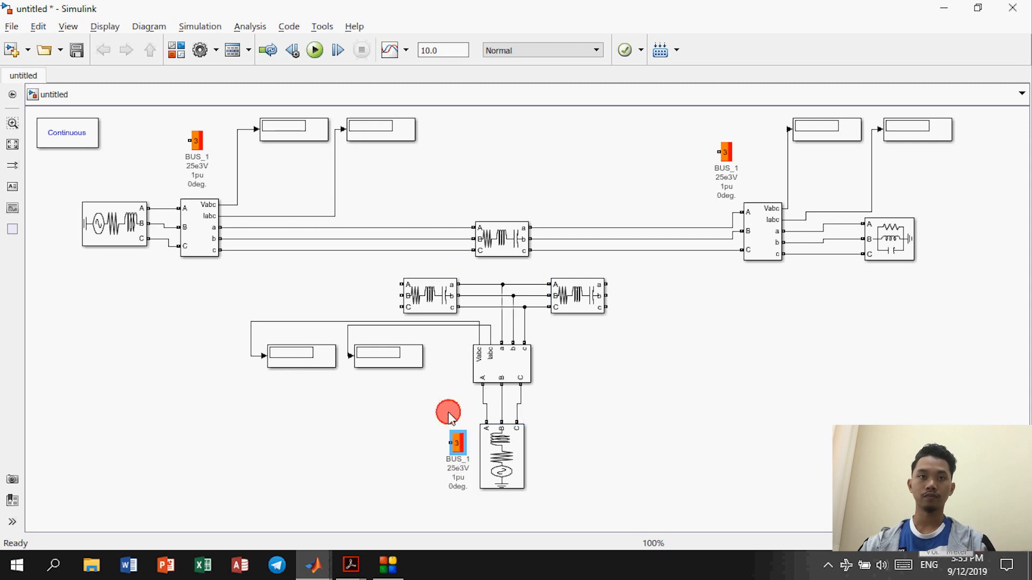
Step: Wire each of the three BUS_1 blocks to its bus's phase A line
click(187, 139)
drag(187, 140, 164, 209)
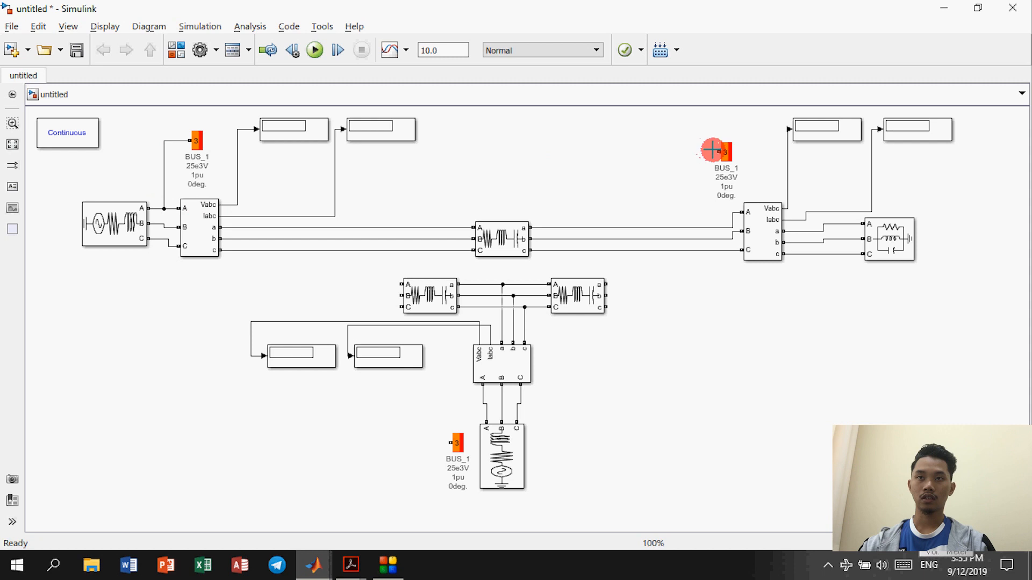
drag(715, 152, 715, 228)
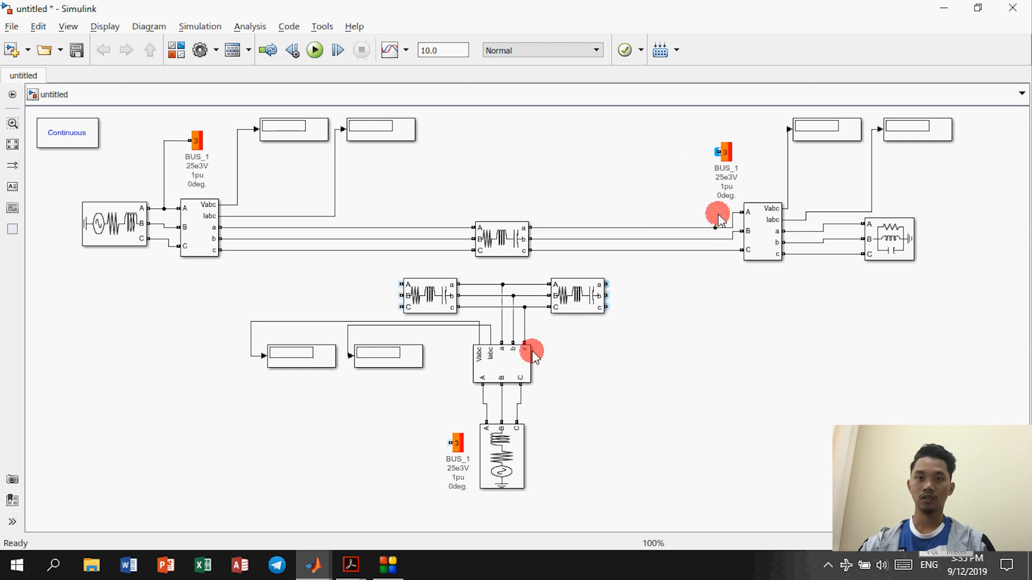
click(483, 384)
drag(441, 444, 486, 407)
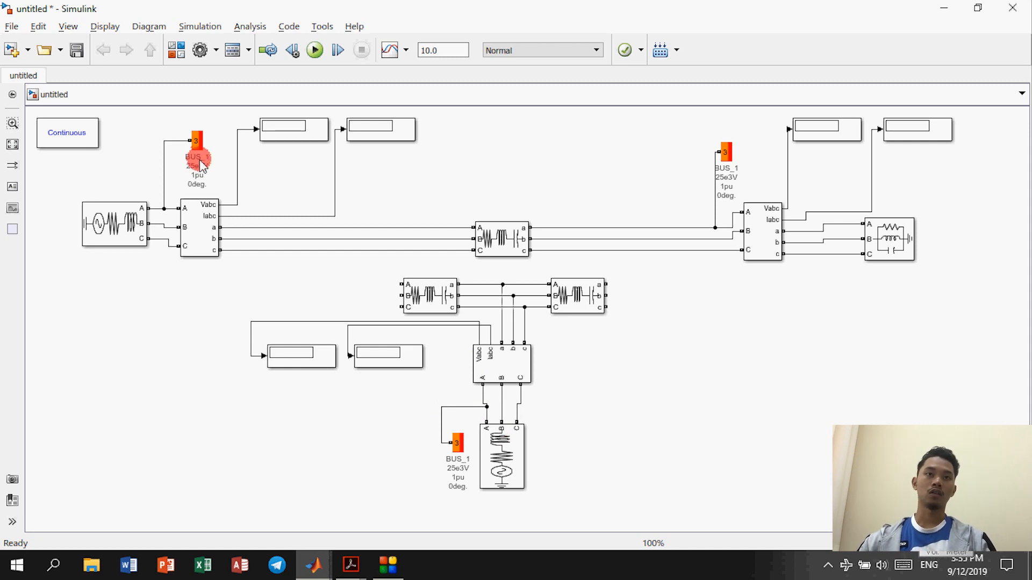
click(779, 170)
click(468, 465)
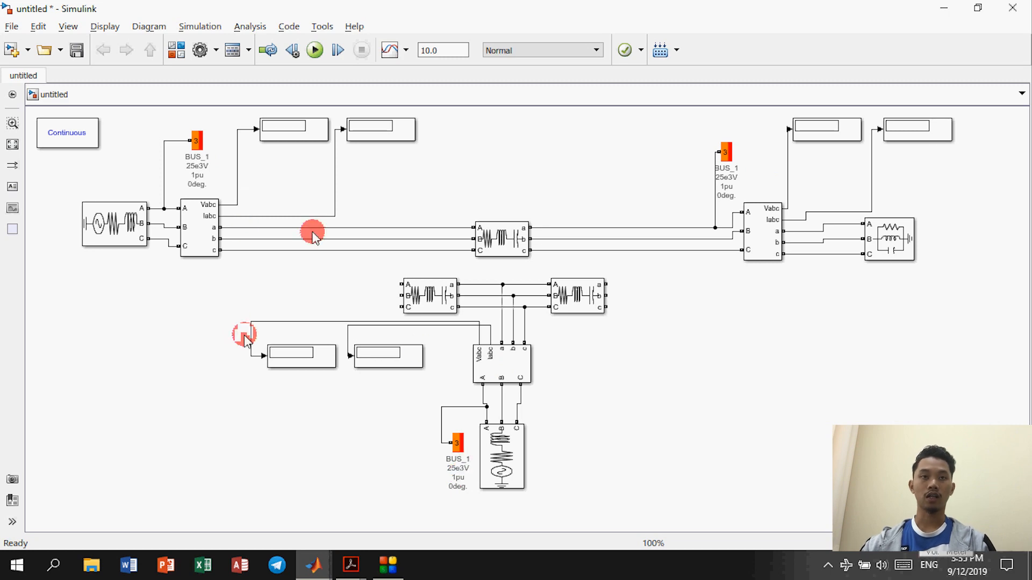
Step: Give the left source 11e3 V, 50 Hz, zero resistance and inductance, and 11e3 V base voltage
double_click(105, 213)
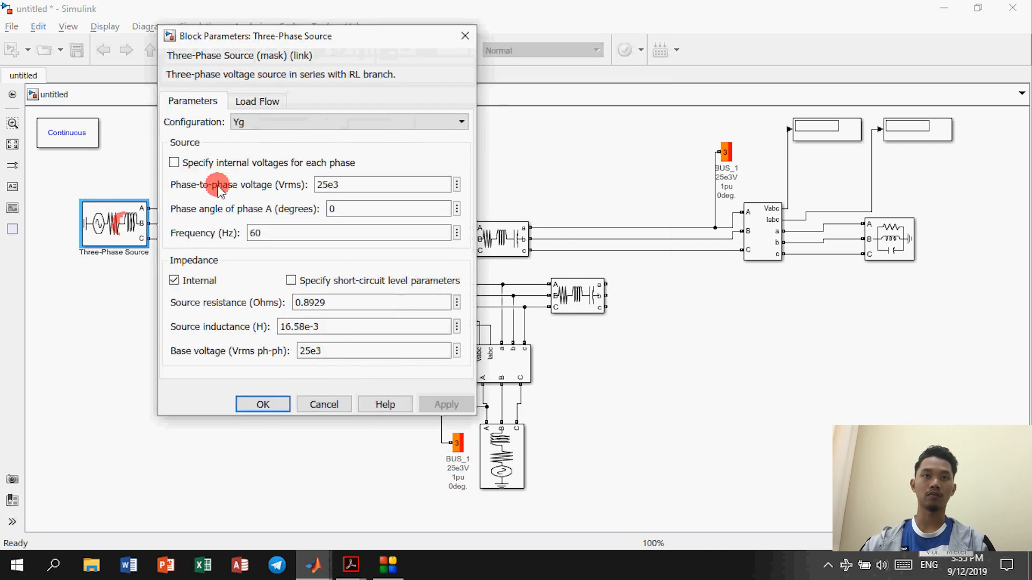
drag(344, 40, 451, 55)
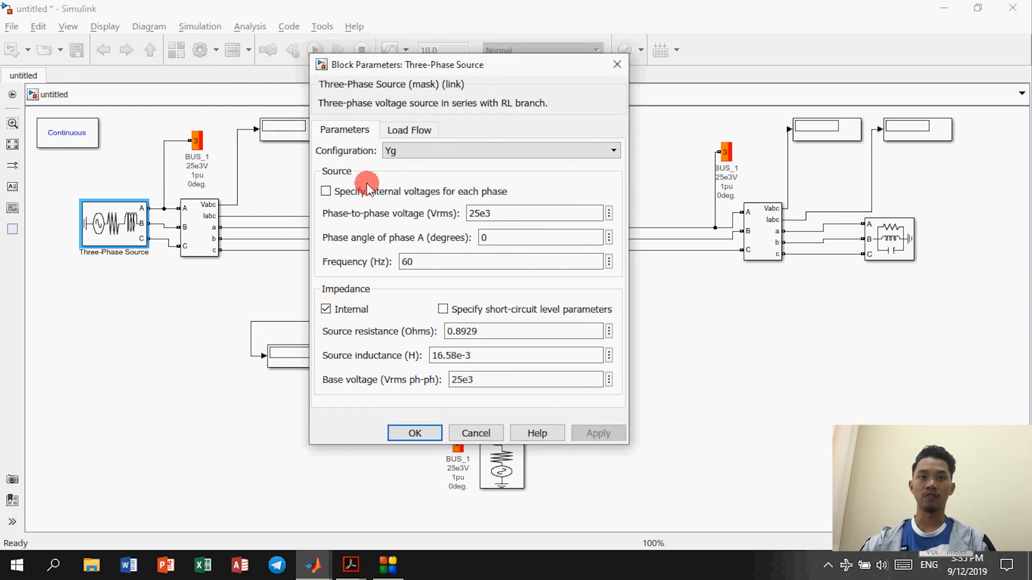
double_click(496, 214)
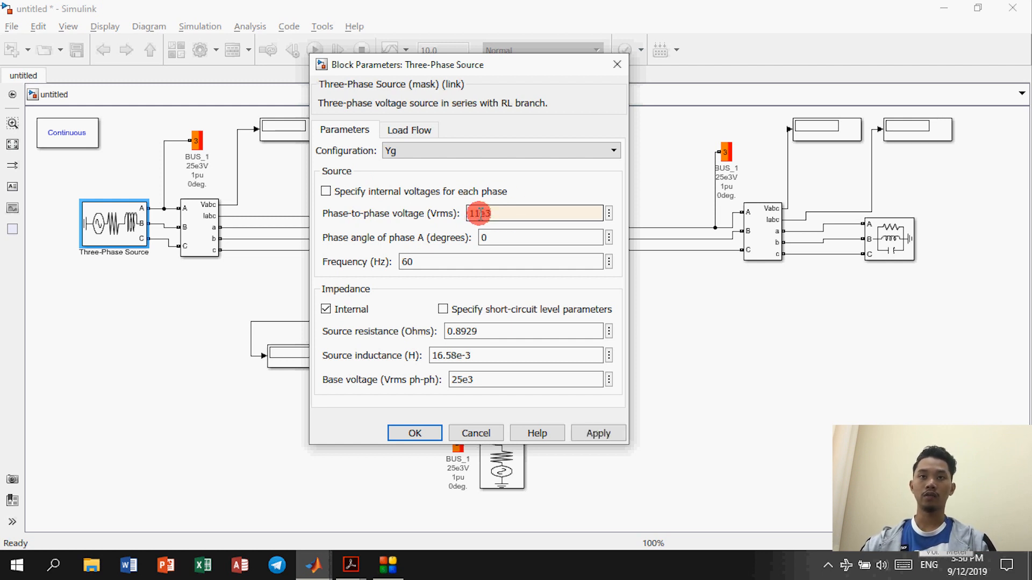
double_click(484, 214)
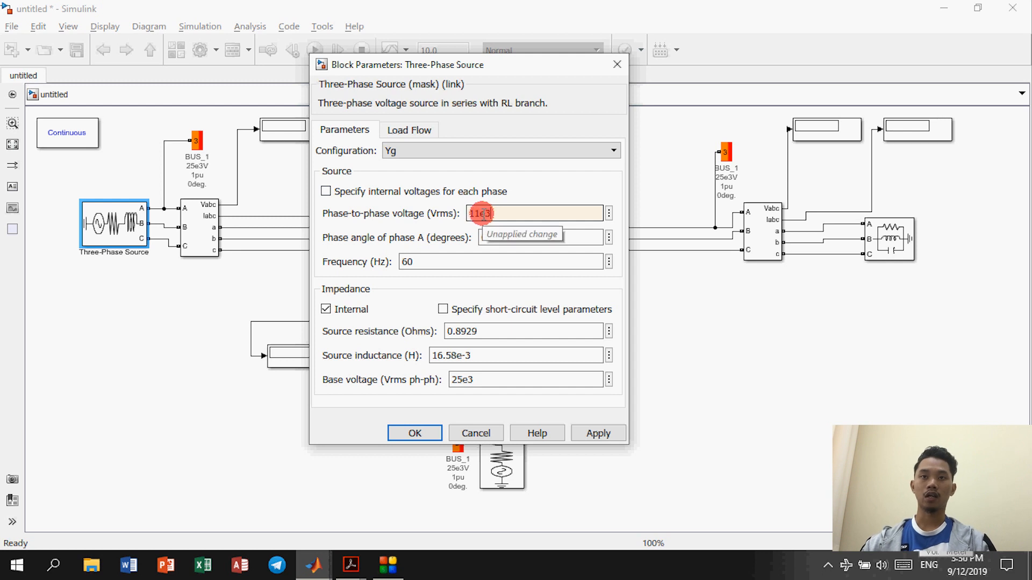
click(509, 232)
click(492, 213)
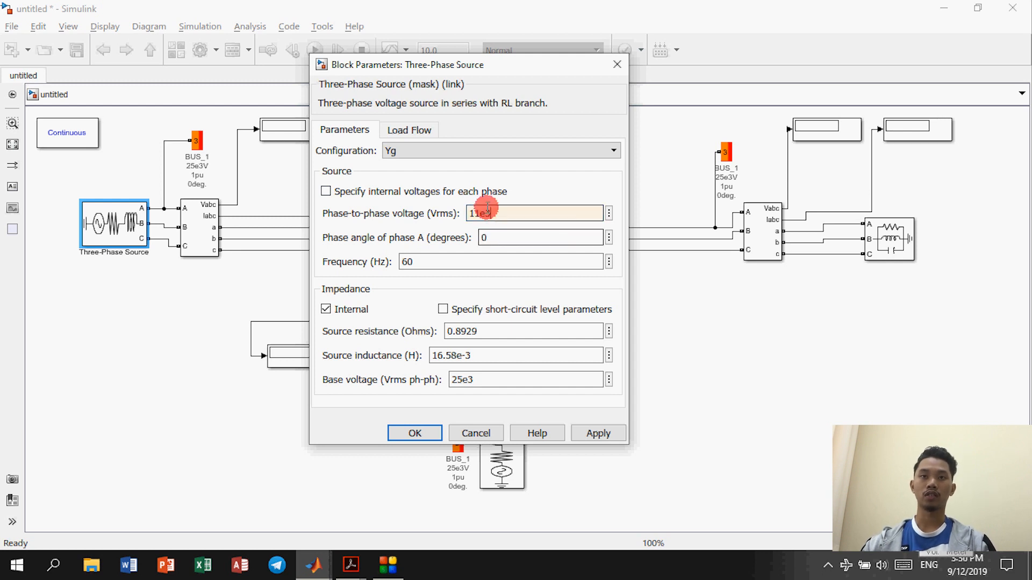
double_click(479, 214)
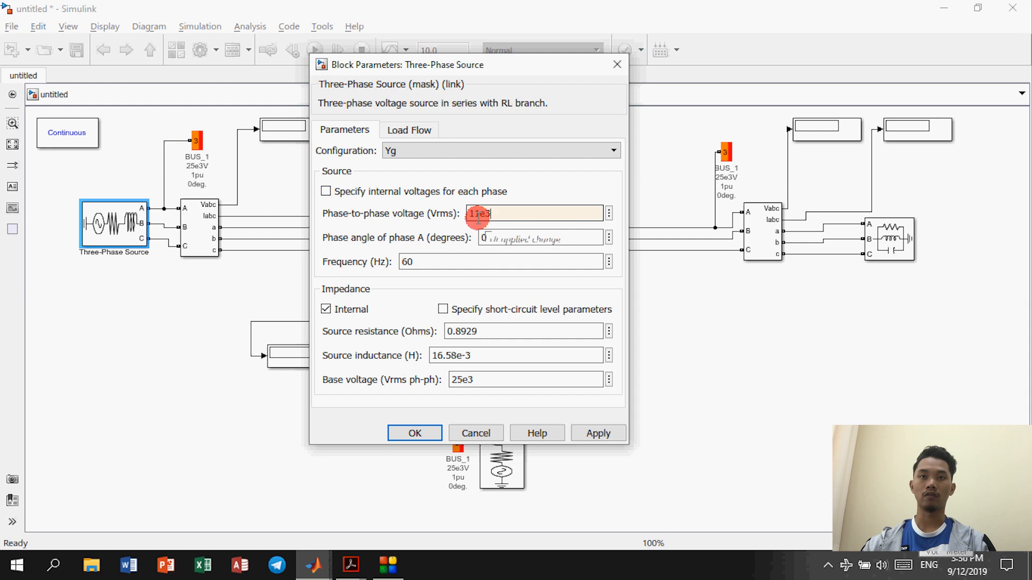
double_click(409, 260)
double_click(423, 261)
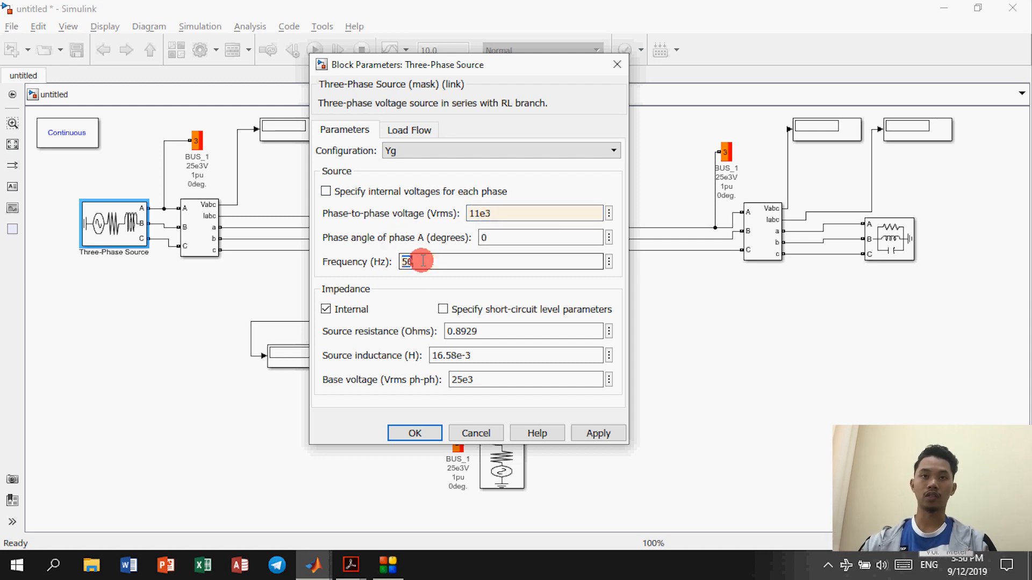
text(50)
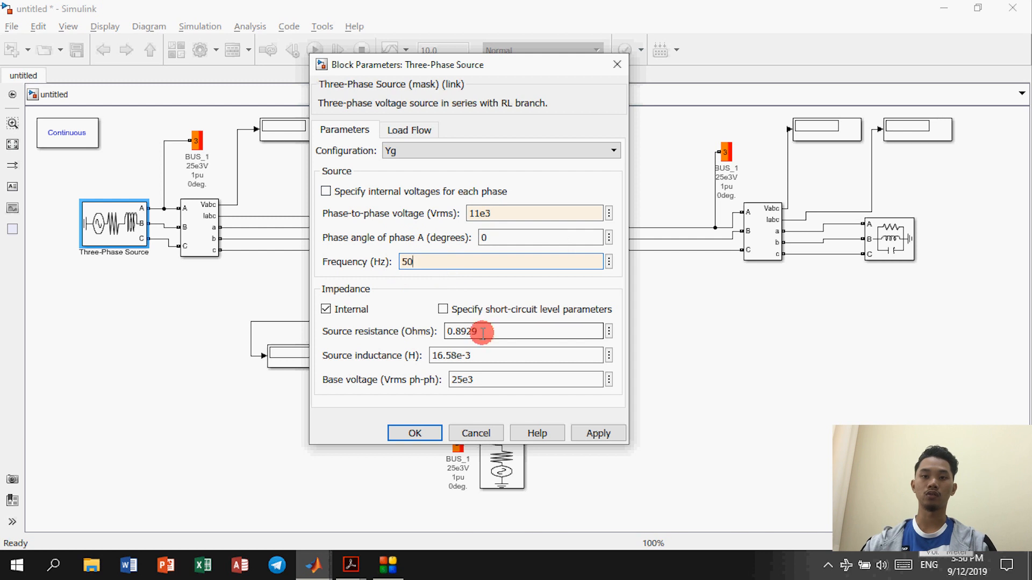
text(0)
double_click(485, 354)
text(0)
double_click(490, 378)
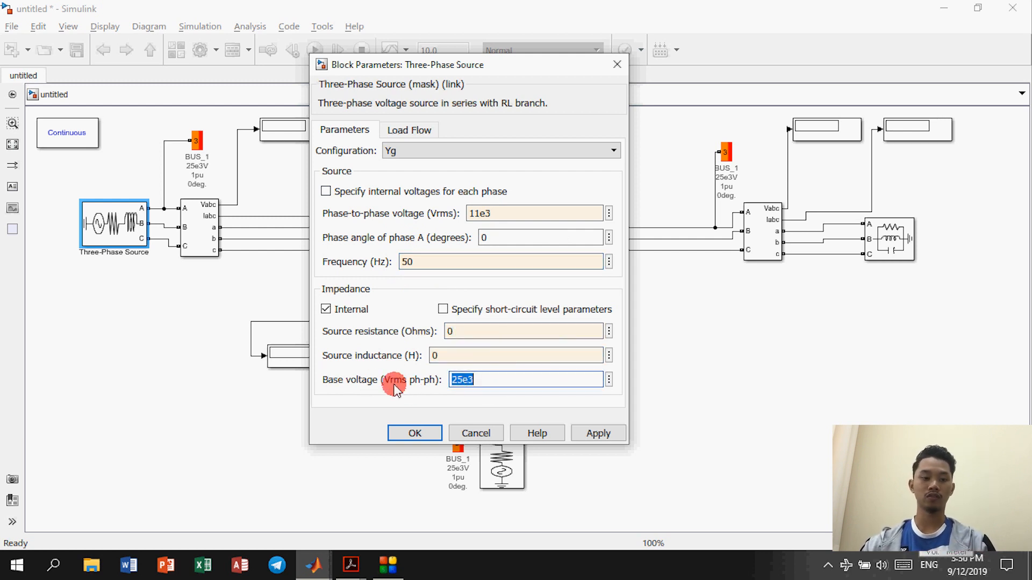
text(11e3)
click(469, 388)
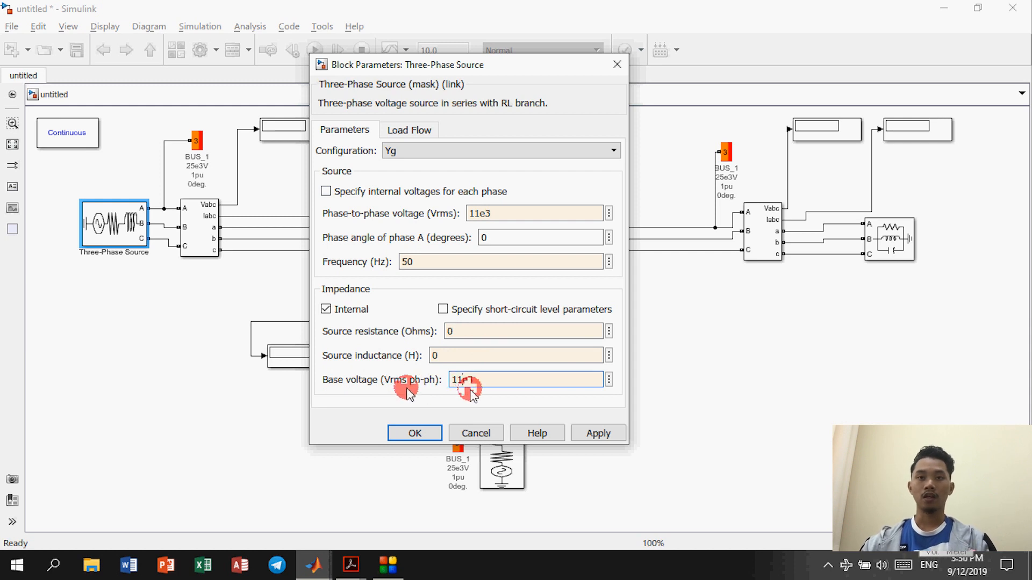
click(414, 378)
Step: Keep swing as the source's load-flow generator type and apply the settings
click(411, 133)
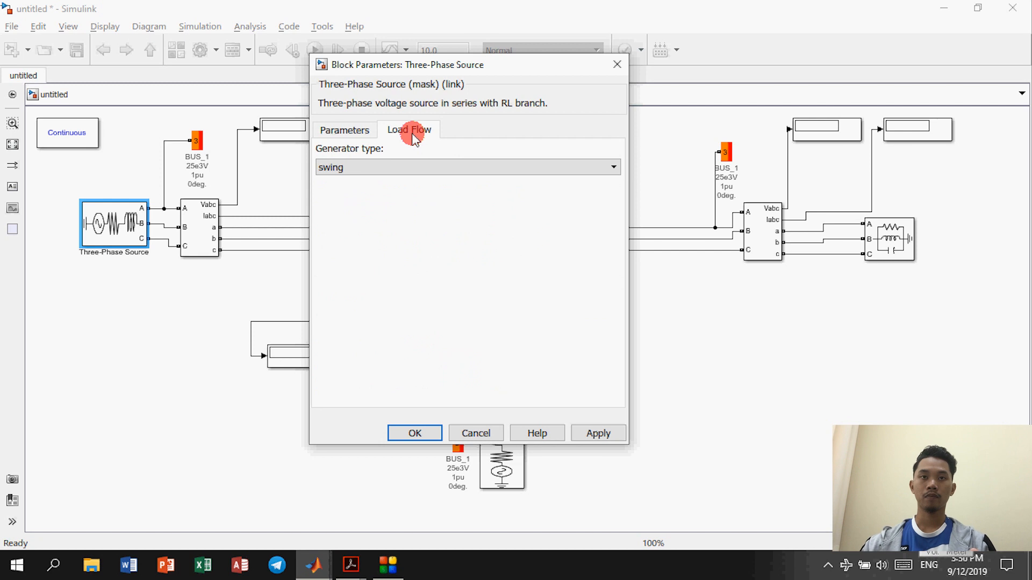
click(350, 167)
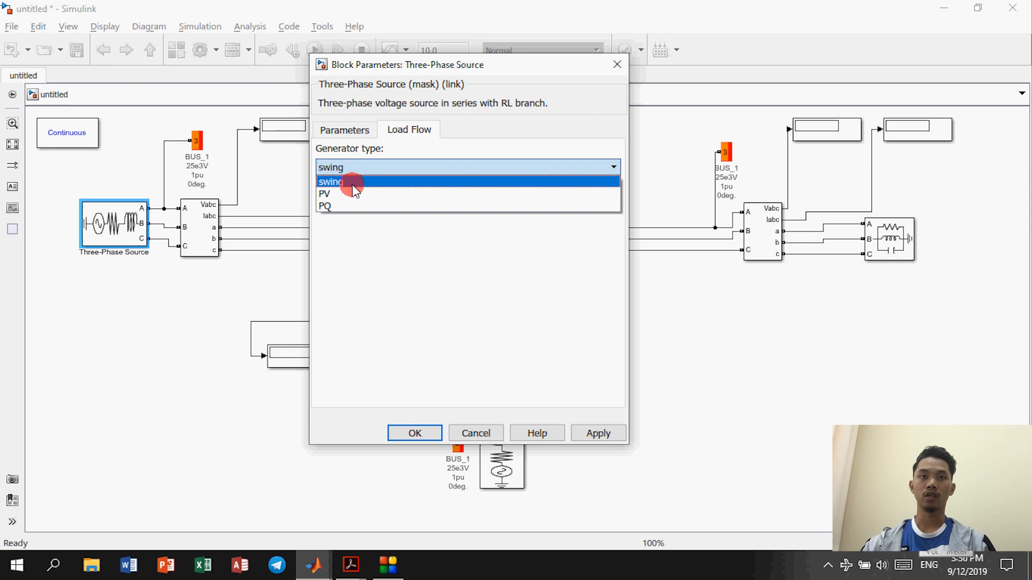
click(353, 185)
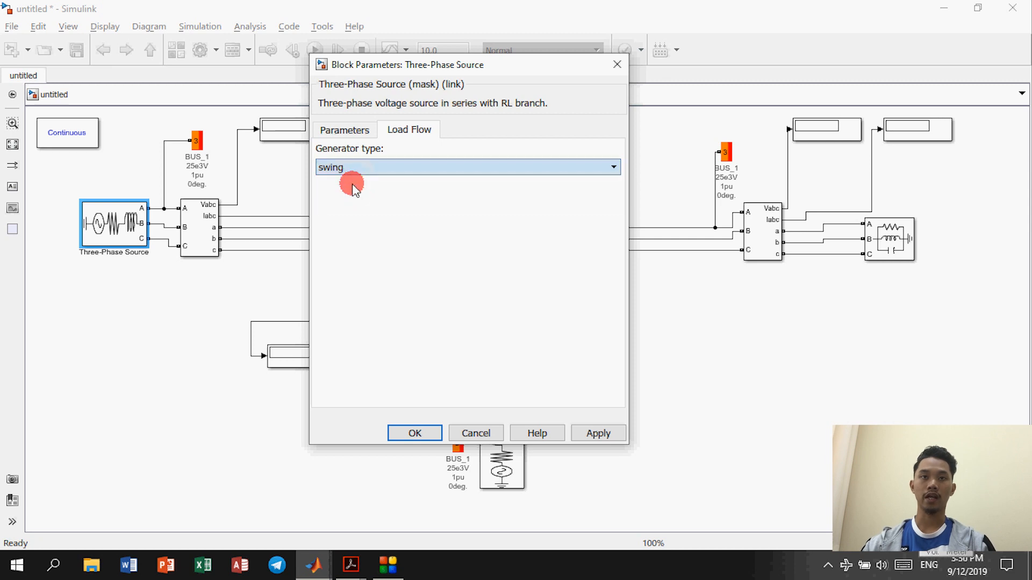
click(414, 432)
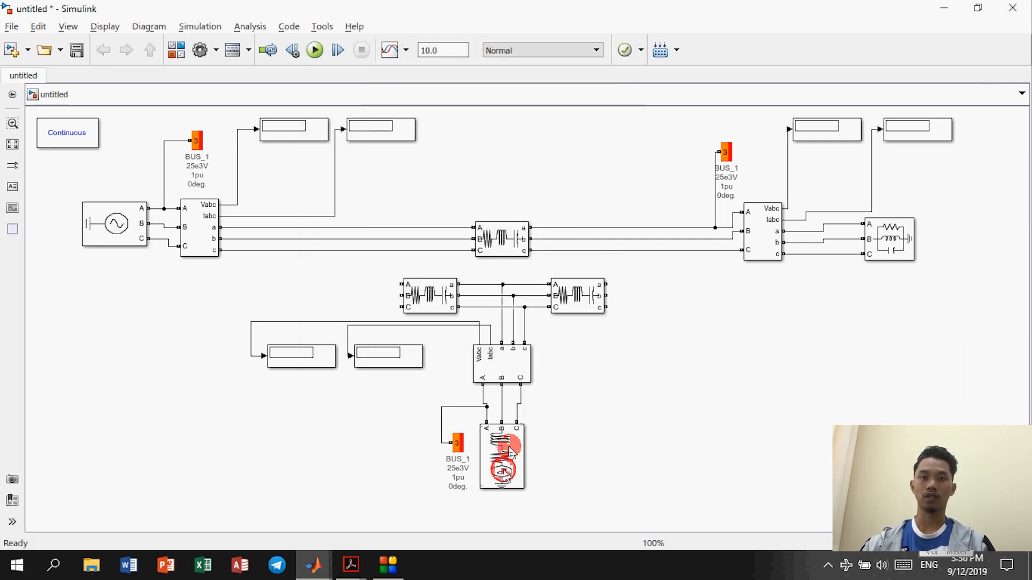
Step: Give the lower Three-Phase Source1 11e3 V, 50 Hz, zero R and L, and 11e3 V base
double_click(504, 470)
drag(629, 165, 626, 154)
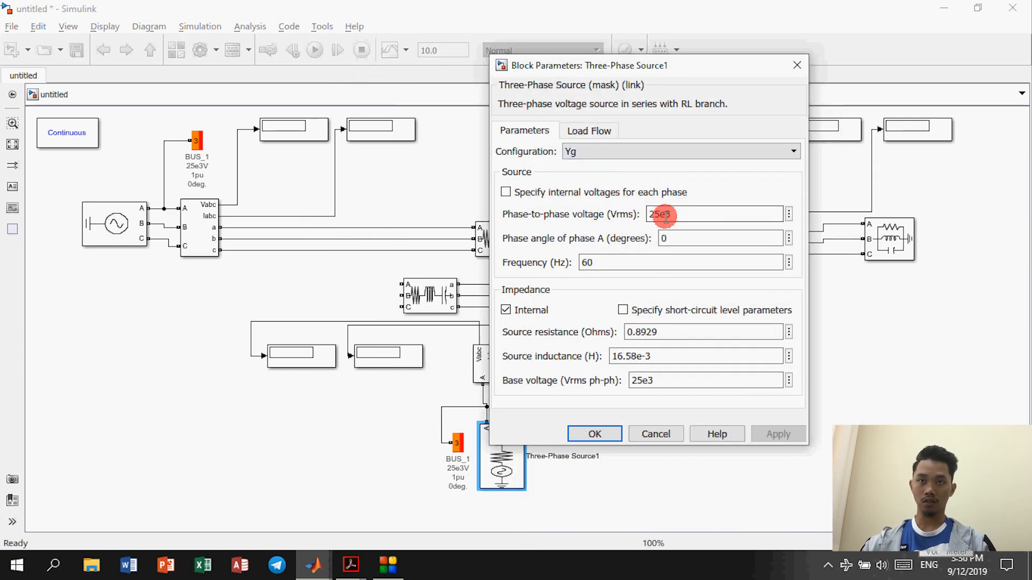
double_click(676, 214)
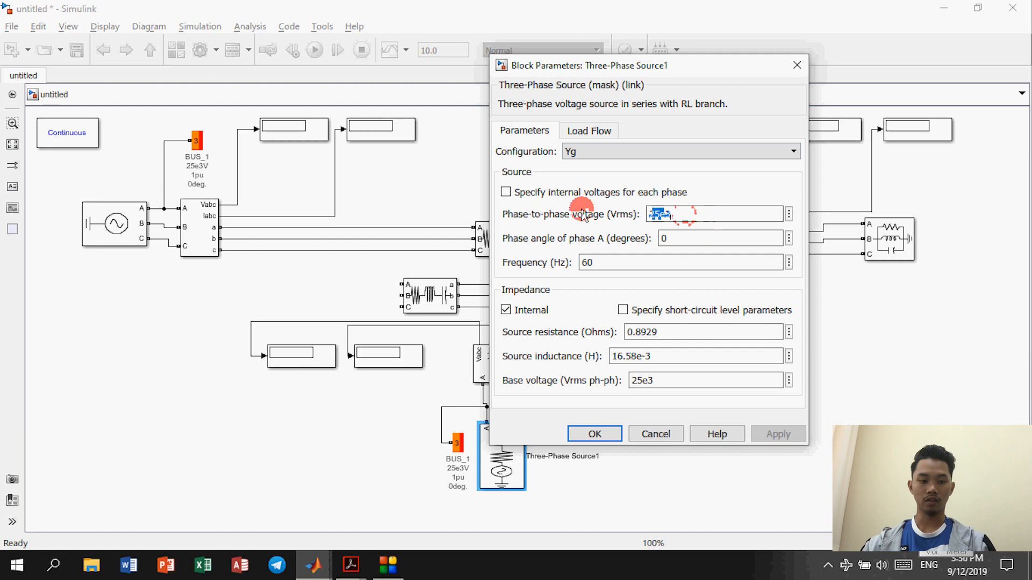
text(11e3)
double_click(647, 260)
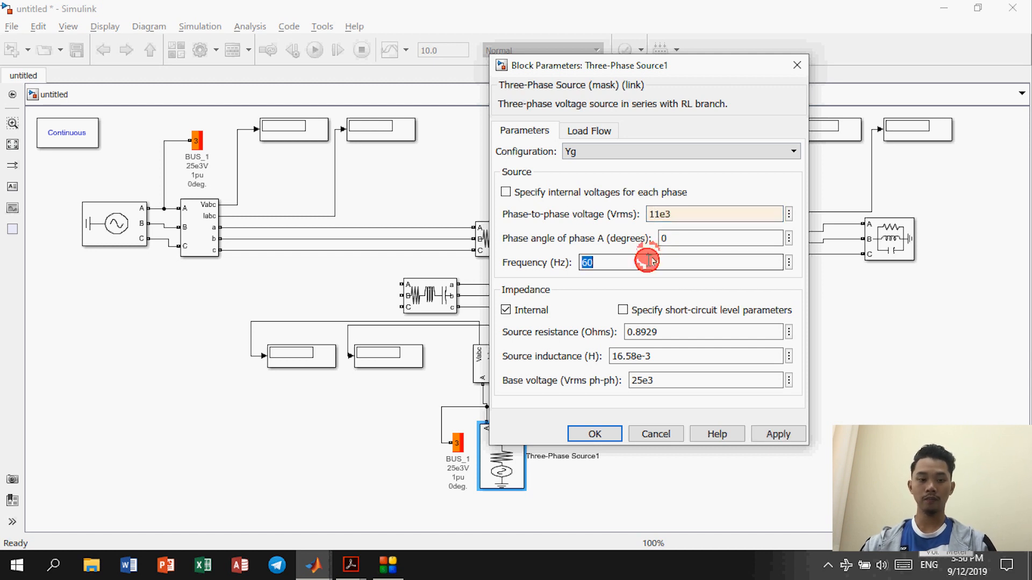
text(50)
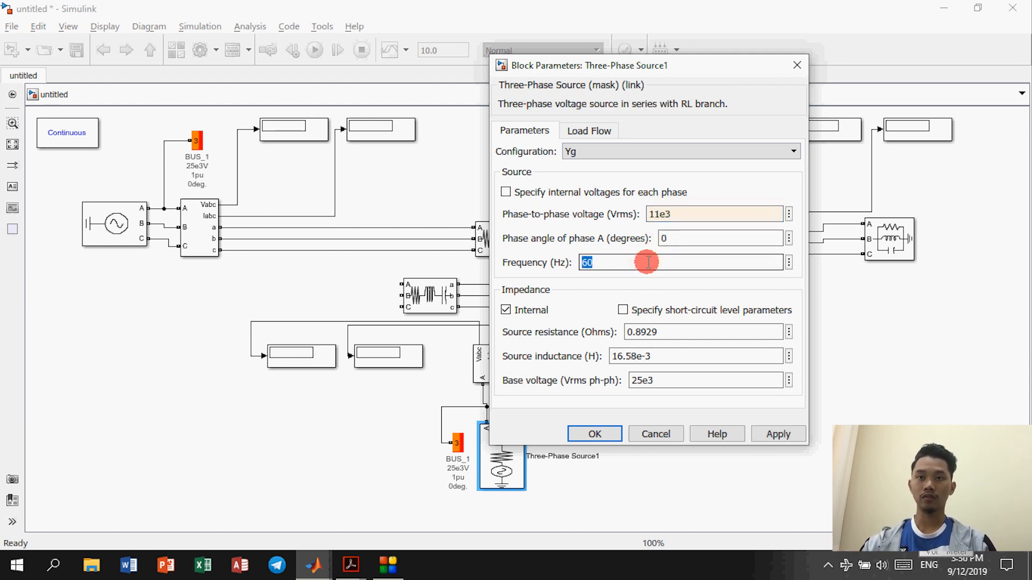
text(50)
click(665, 331)
double_click(667, 331)
text(0)
double_click(668, 356)
text(0)
double_click(671, 385)
text(11e)
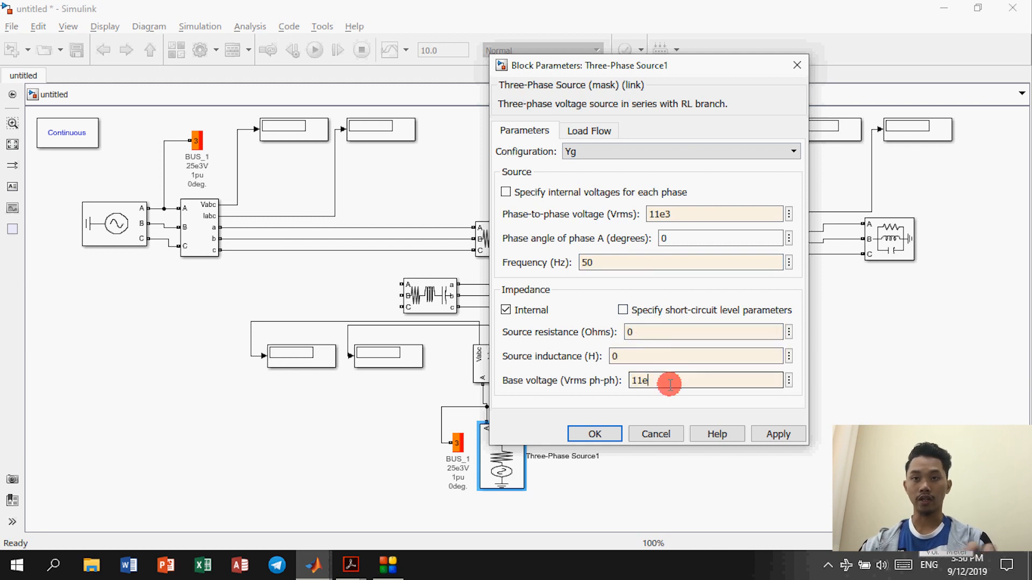
text(3)
Step: Make Three-Phase Source1 a PV generator, then bring up the textbook's Figure 6.12
click(589, 131)
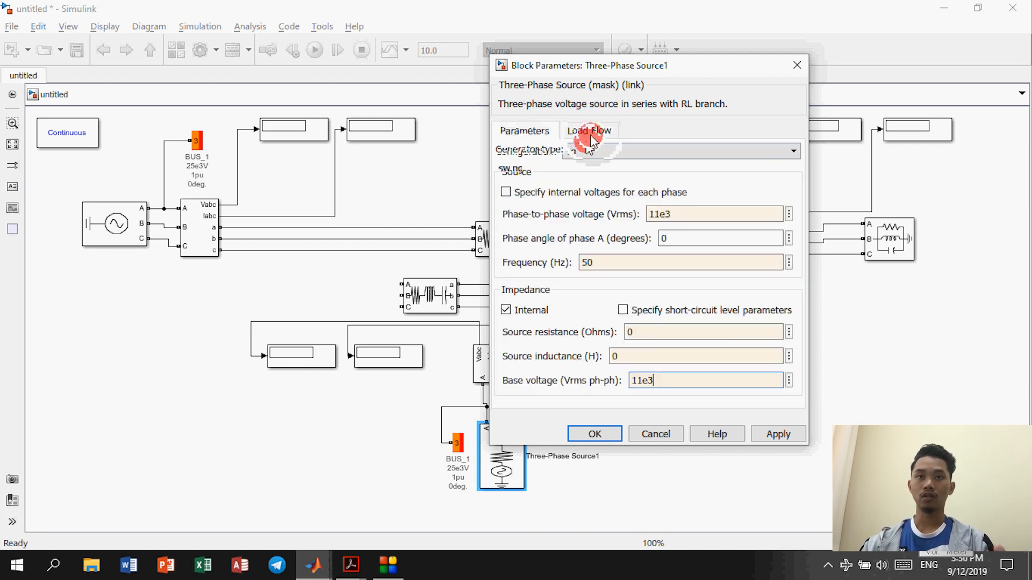
click(537, 168)
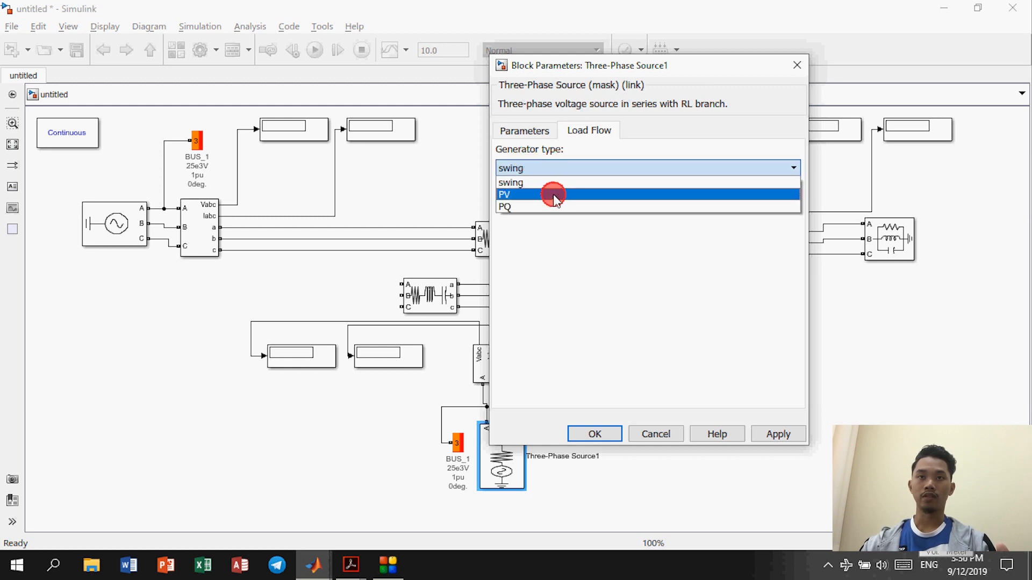
click(553, 194)
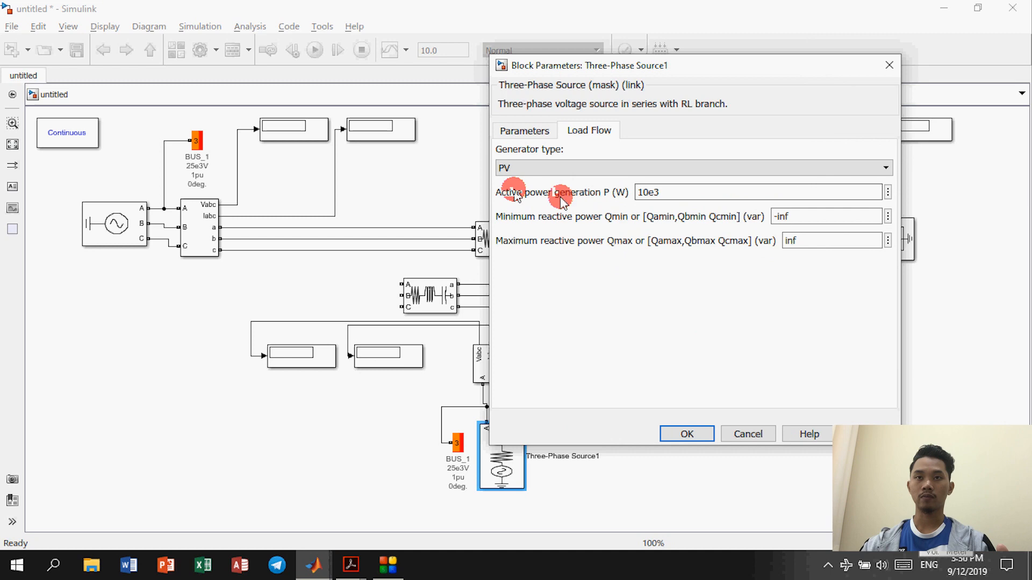
key(alt+Tab)
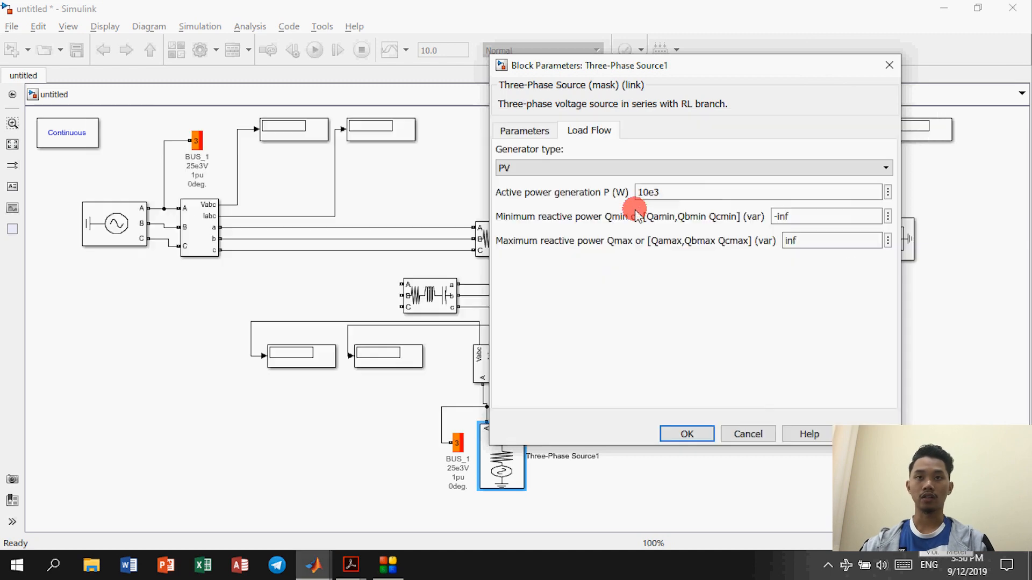
key(alt+Tab)
key(alt+Tab)
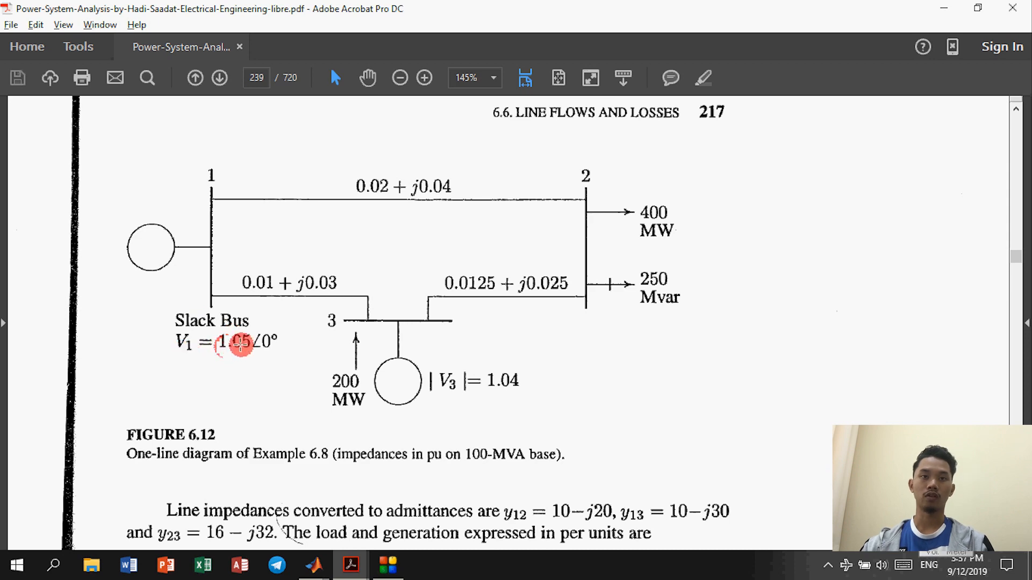
Step: Switch from the Figure 6.12 PDF back to the untitled Simulink model
key(alt+Tab)
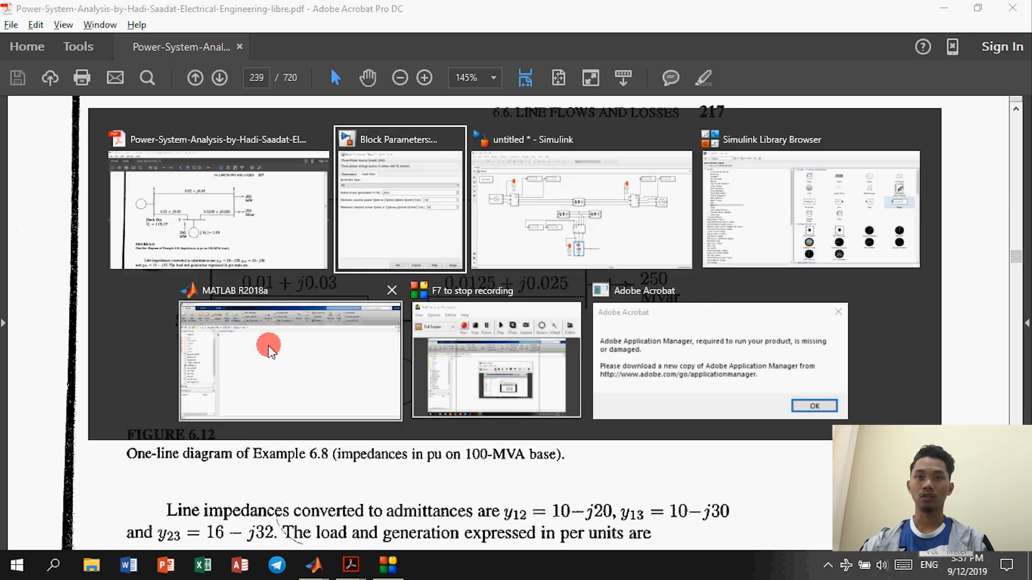
key(Tab)
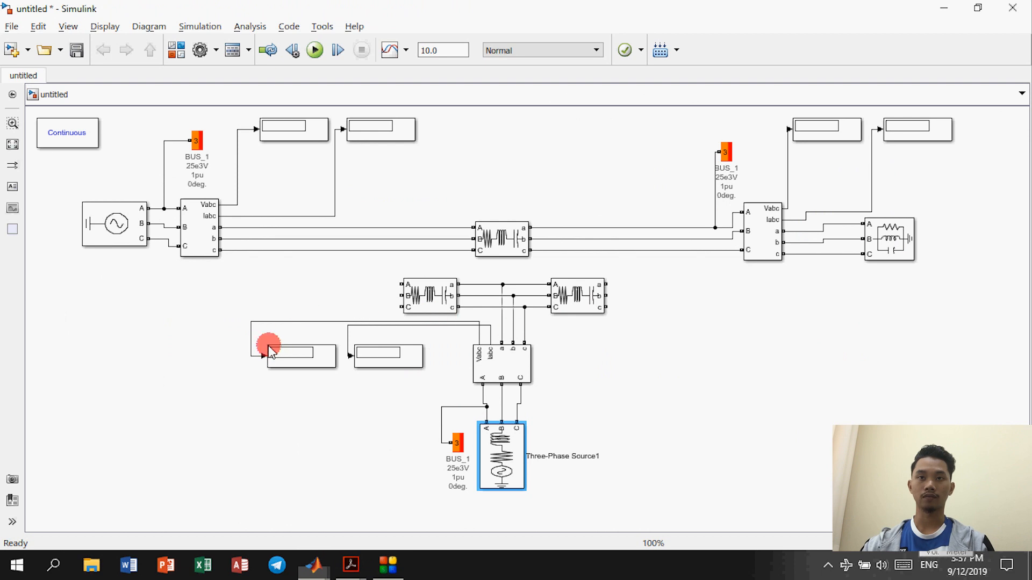
Step: Set Three-Phase Source1's load-flow active power to 200e6 W
double_click(509, 434)
double_click(666, 192)
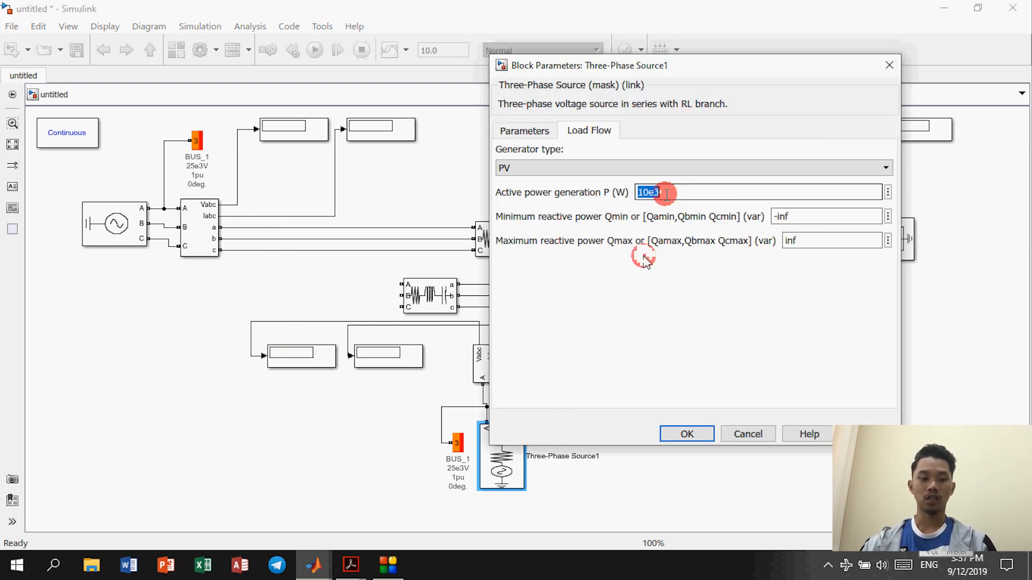
text(200e6)
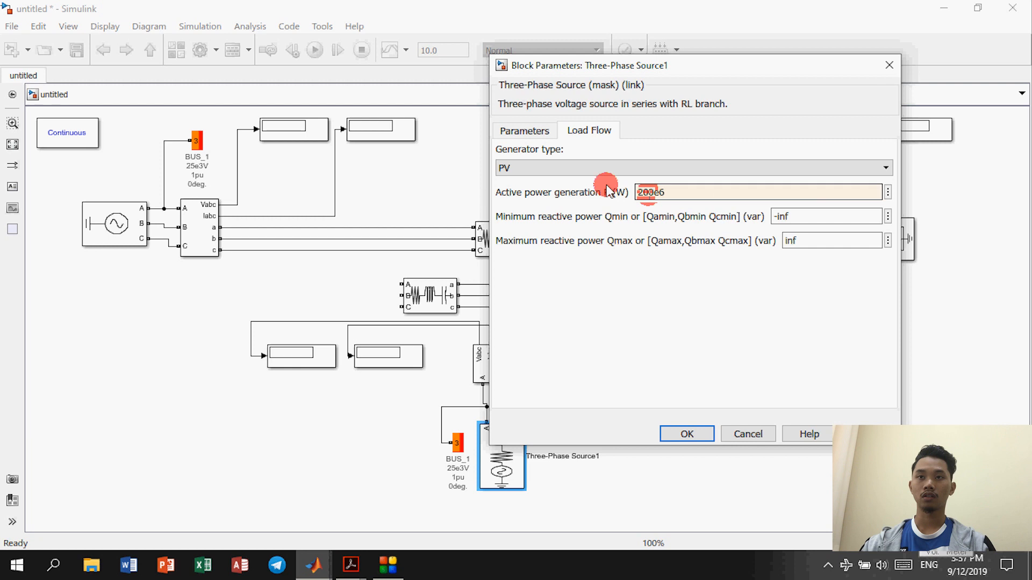
click(804, 216)
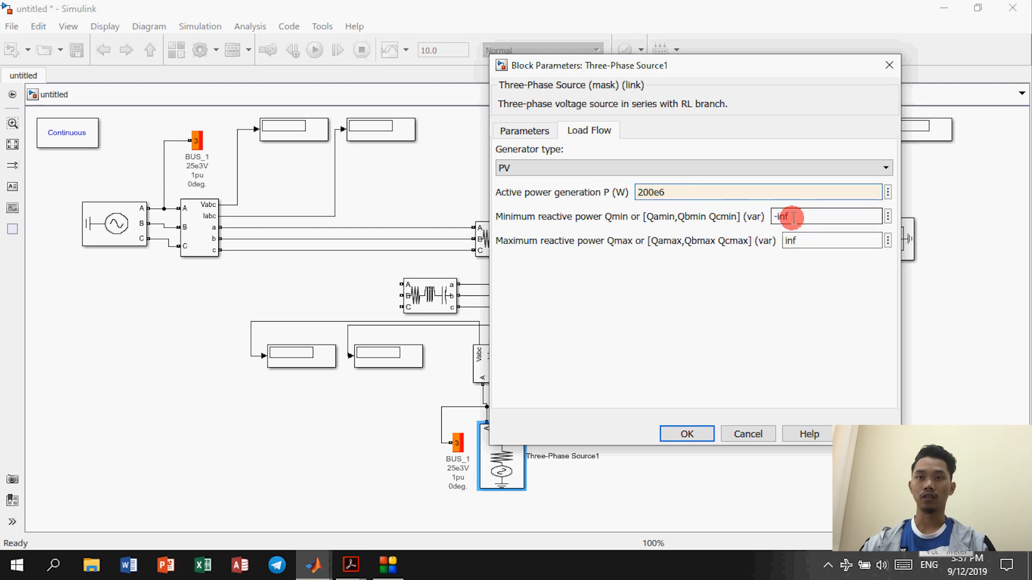
click(511, 134)
click(590, 132)
click(524, 131)
click(687, 434)
Step: Change the left source's phase-to-phase voltage to 11e3*1.05
double_click(117, 233)
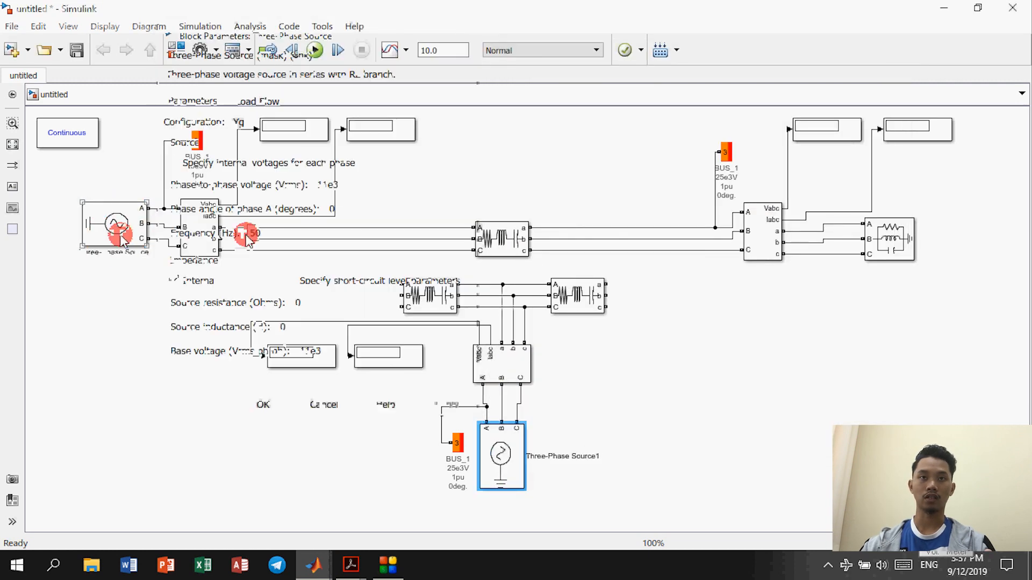
double_click(353, 187)
click(359, 183)
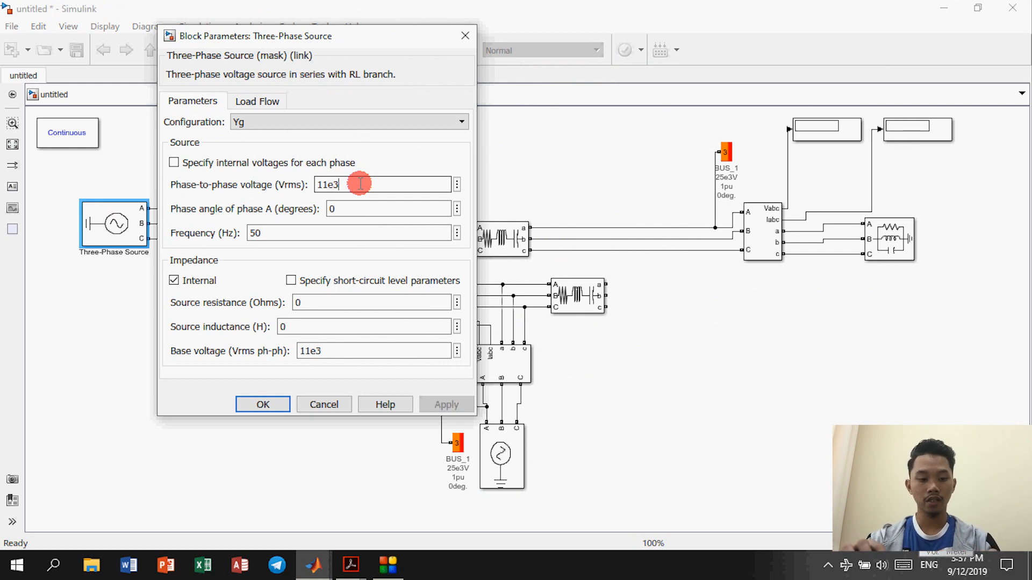
text(*)
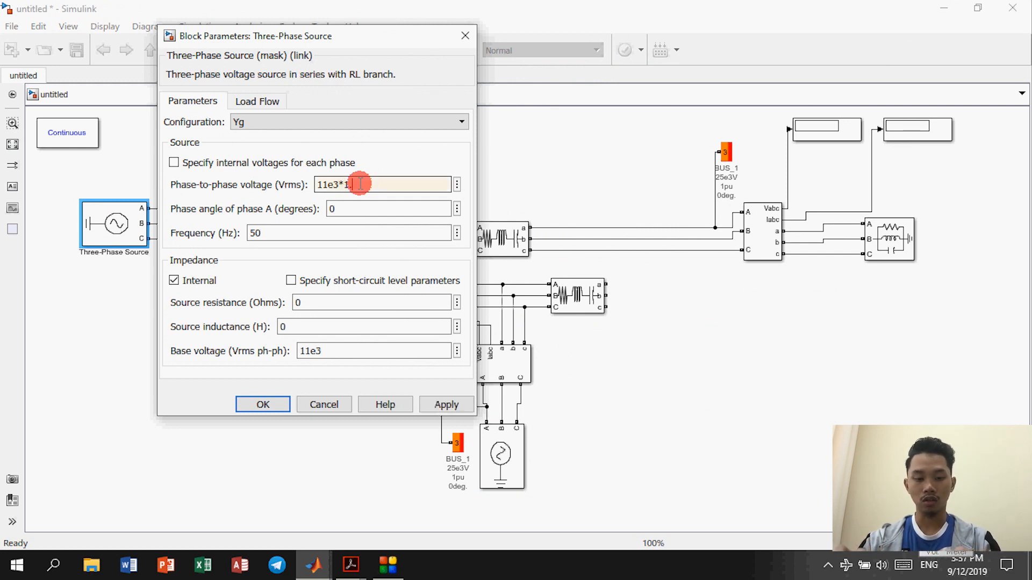
text(1.05)
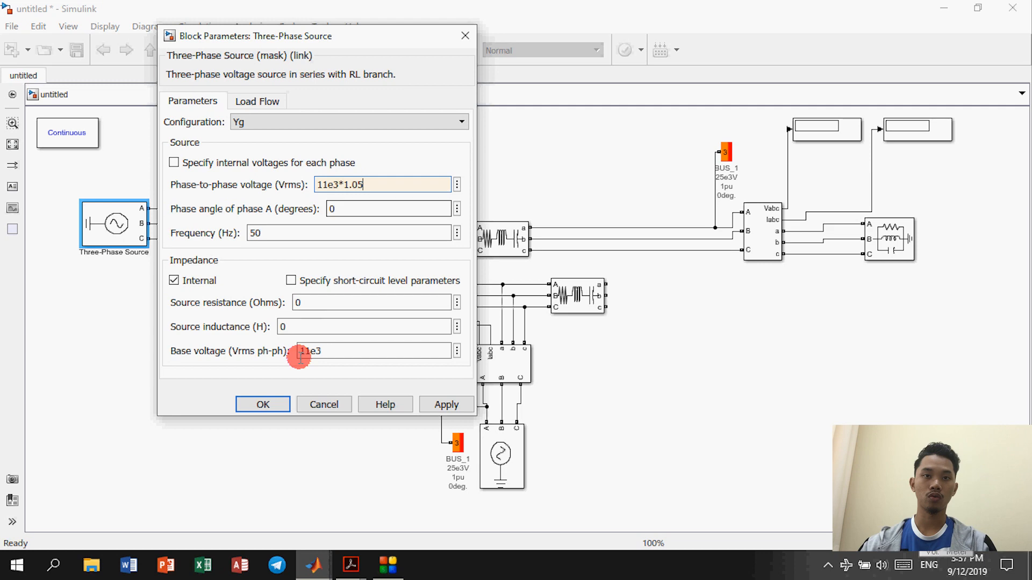
click(266, 403)
Step: Change Three-Phase Source1's phase-to-phase voltage to 11e3*1.04
double_click(495, 430)
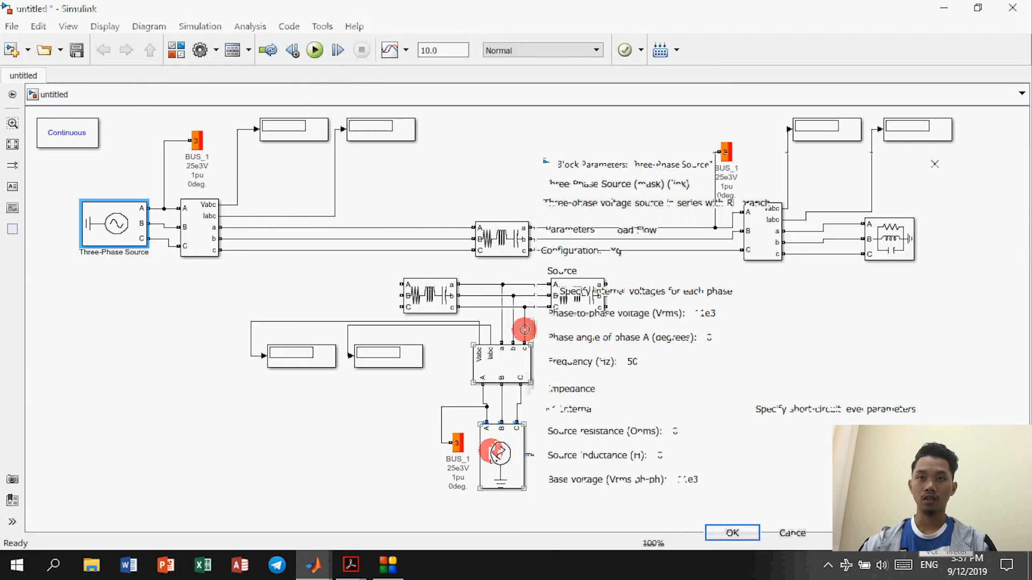
drag(711, 166, 559, 88)
double_click(568, 236)
text(*)
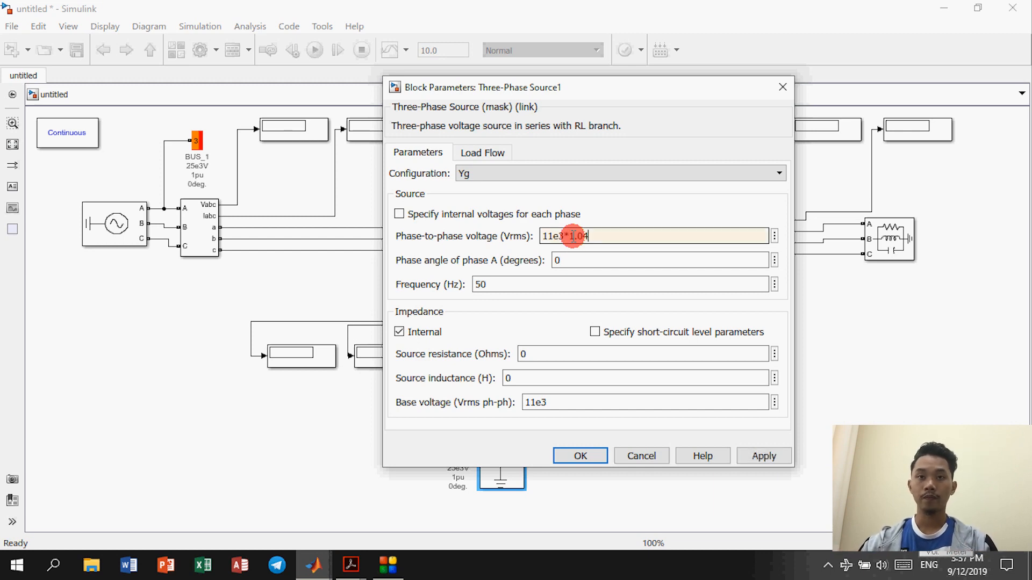
click(586, 456)
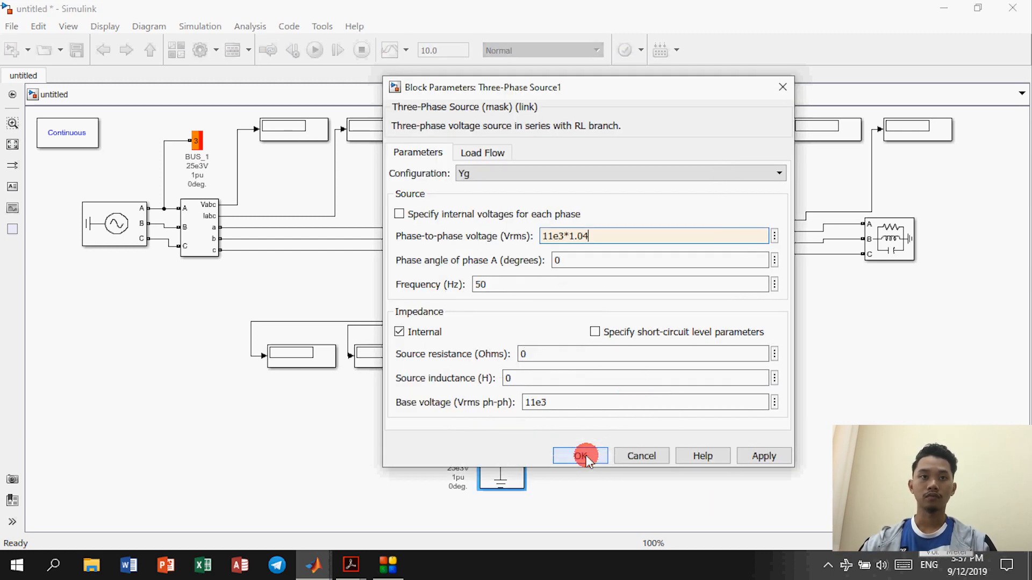
click(471, 328)
click(513, 242)
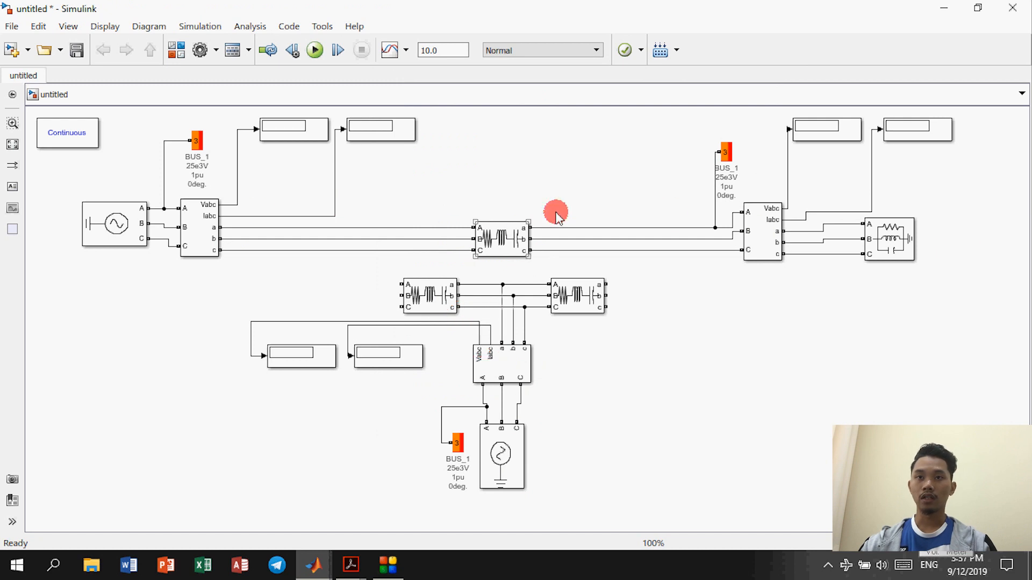
Step: Keep the RLC load Y (grounded) and set its nominal voltage to 11e3 V and 50 Hz
double_click(888, 239)
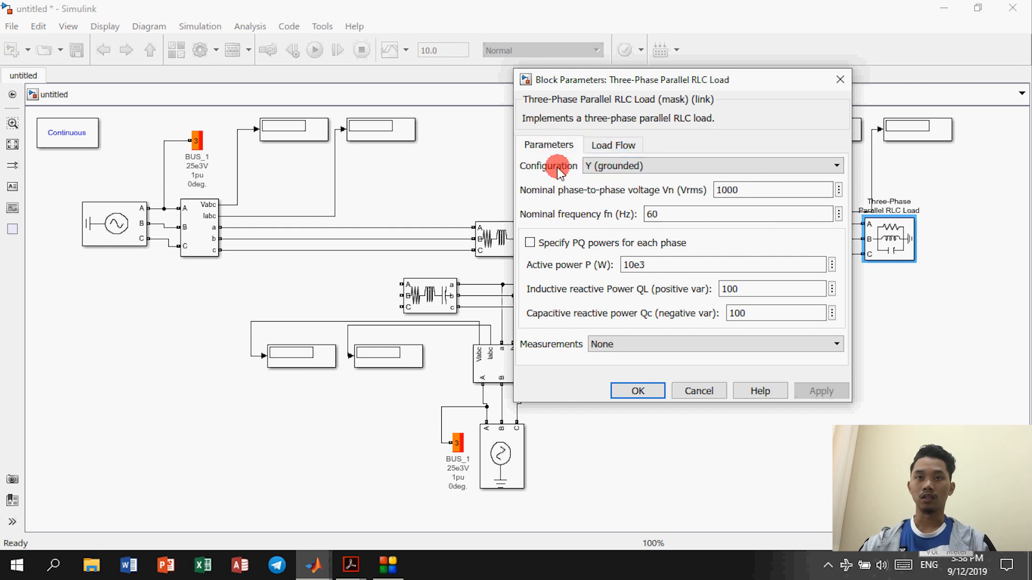
click(600, 166)
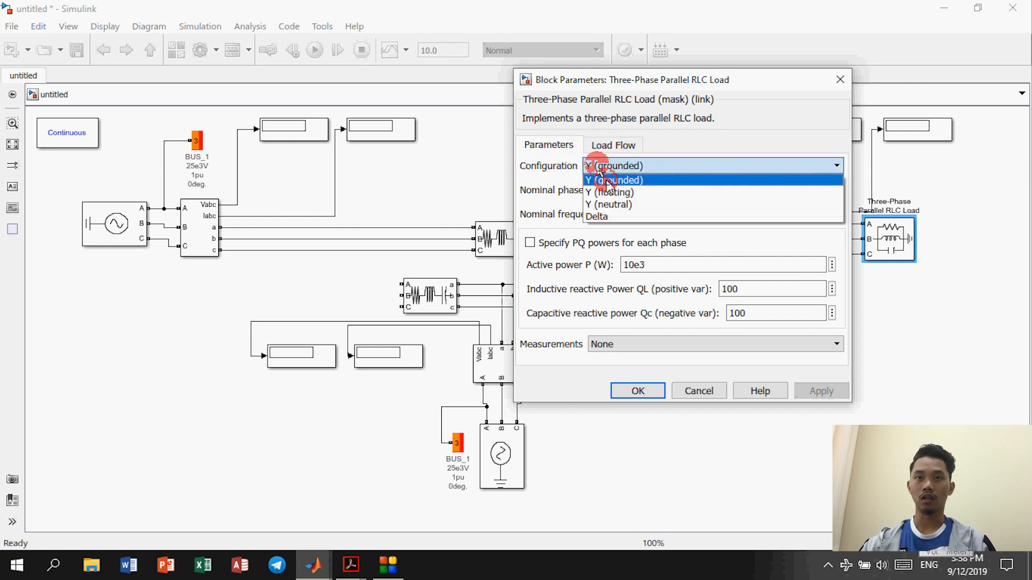
click(606, 181)
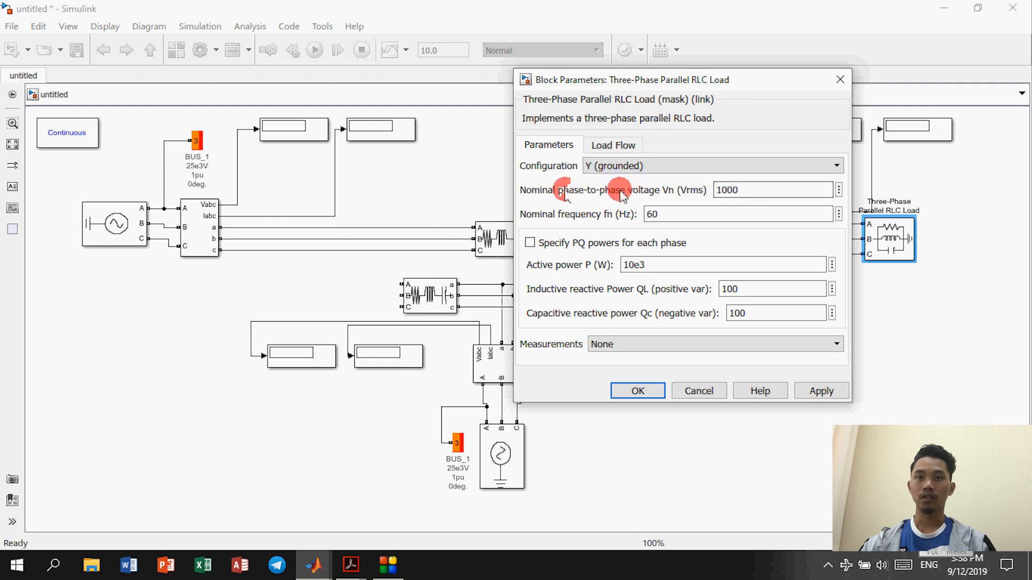
double_click(732, 190)
text(1)
text(11e3)
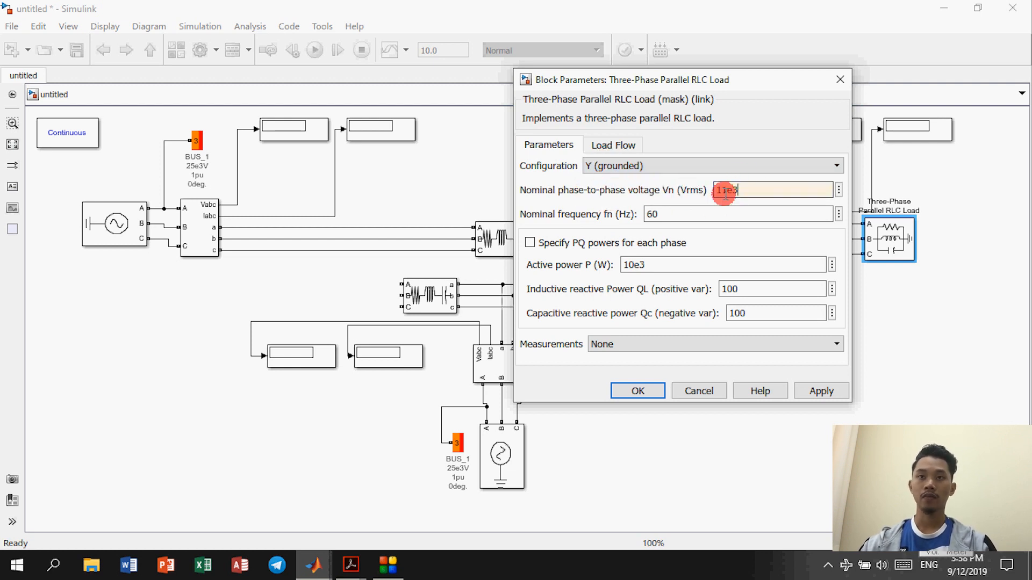
double_click(709, 210)
text(50)
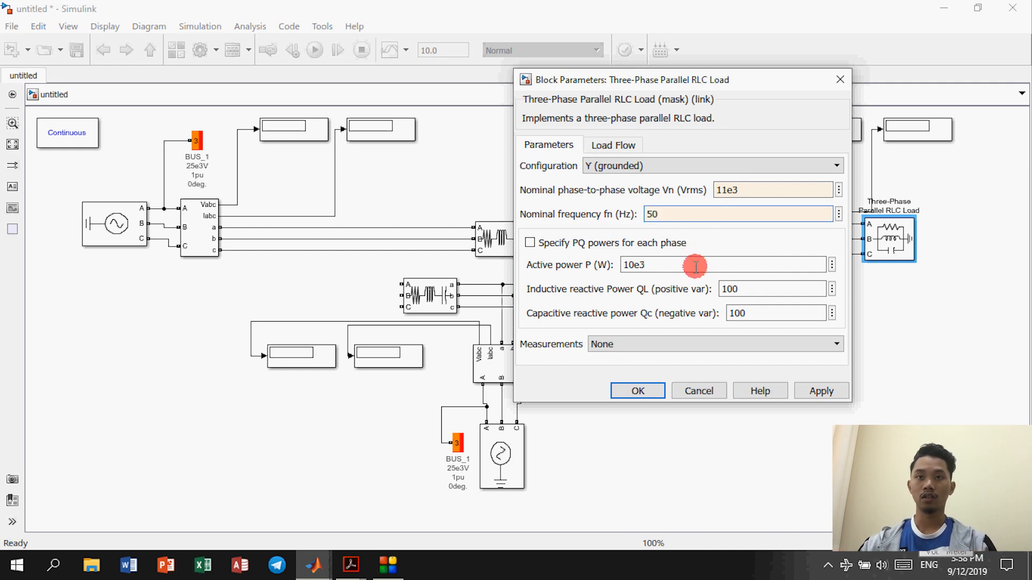
key(alt+Tab)
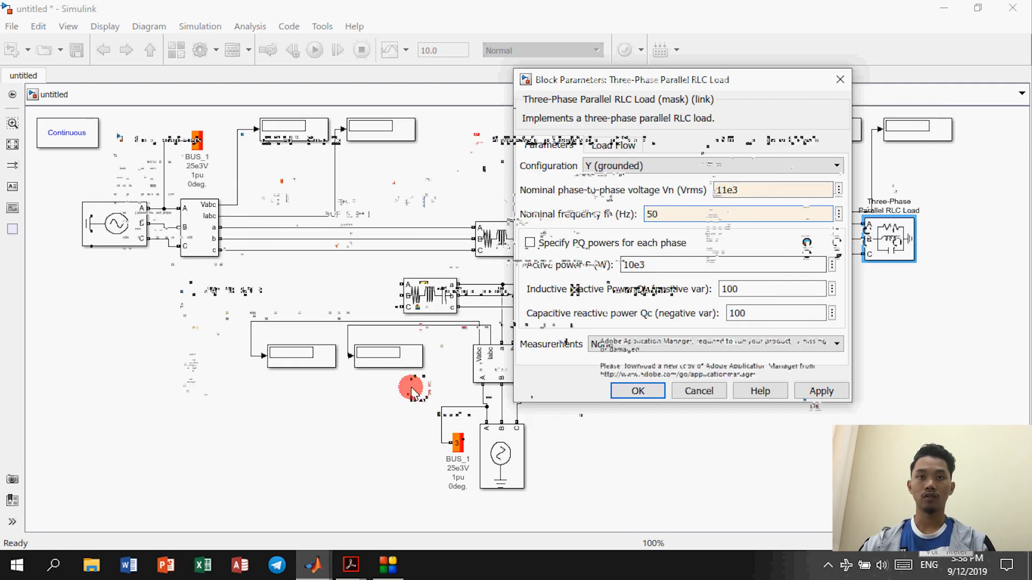
key(alt+Tab)
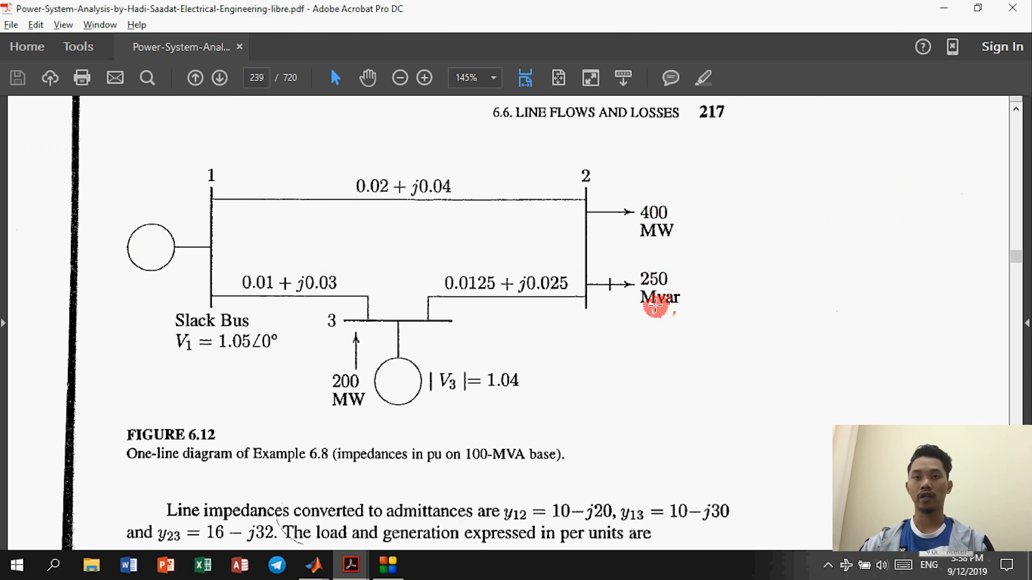
key(alt+Tab)
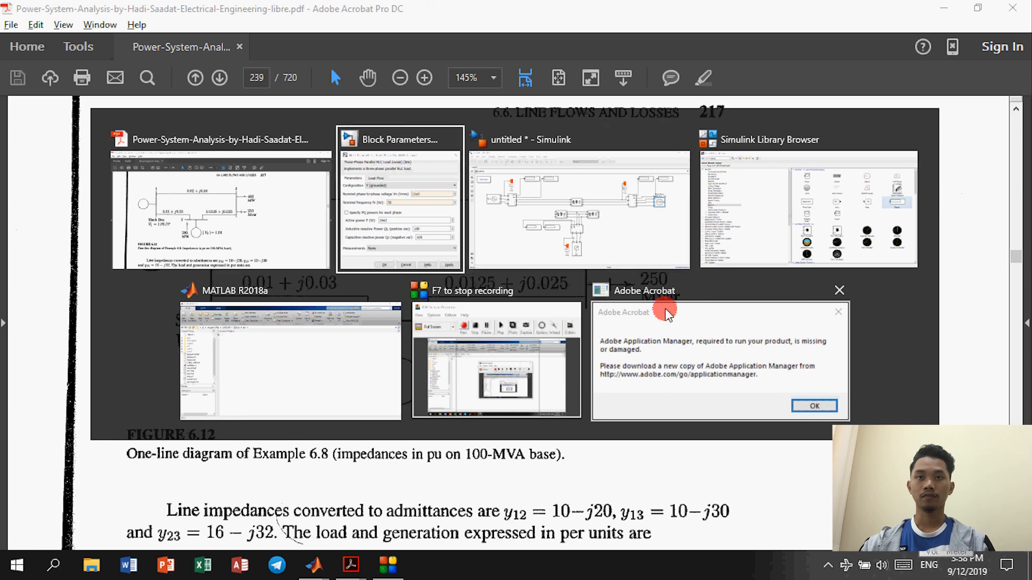
key(alt+Tab)
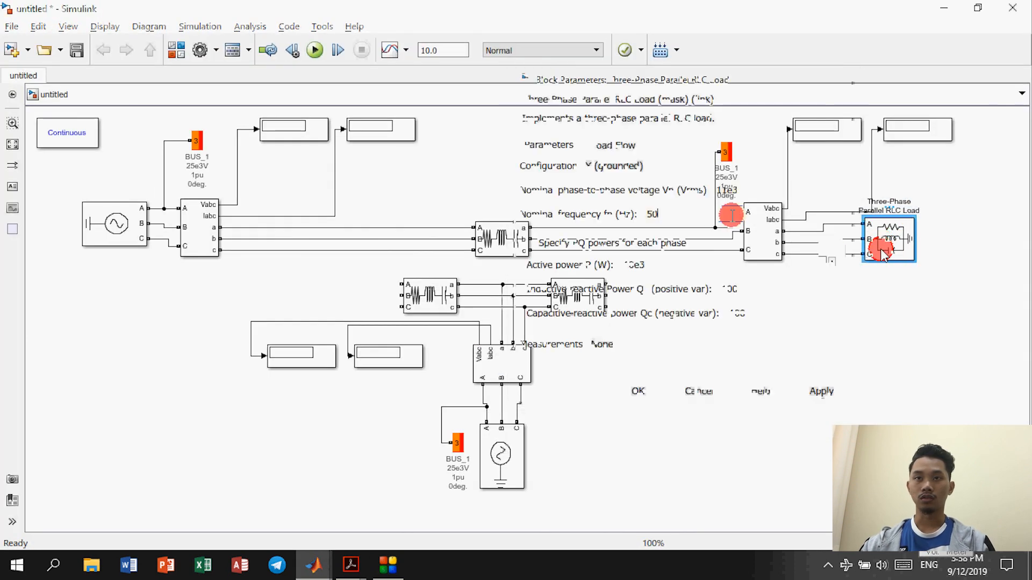
Step: Set the load to 400e6 W active, 250e6 var inductive and 0 capacitive power
double_click(660, 265)
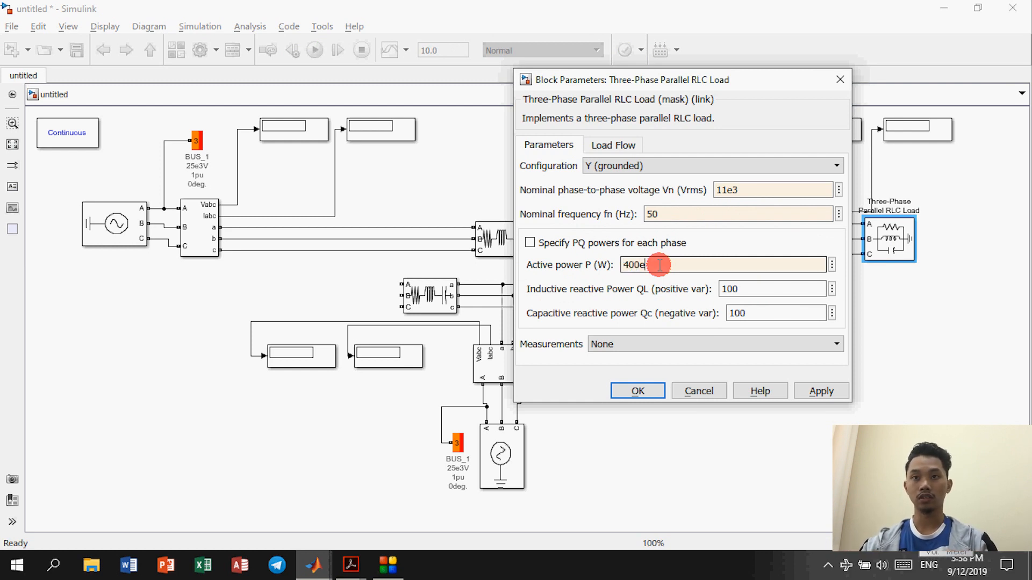
double_click(748, 287)
text(250)
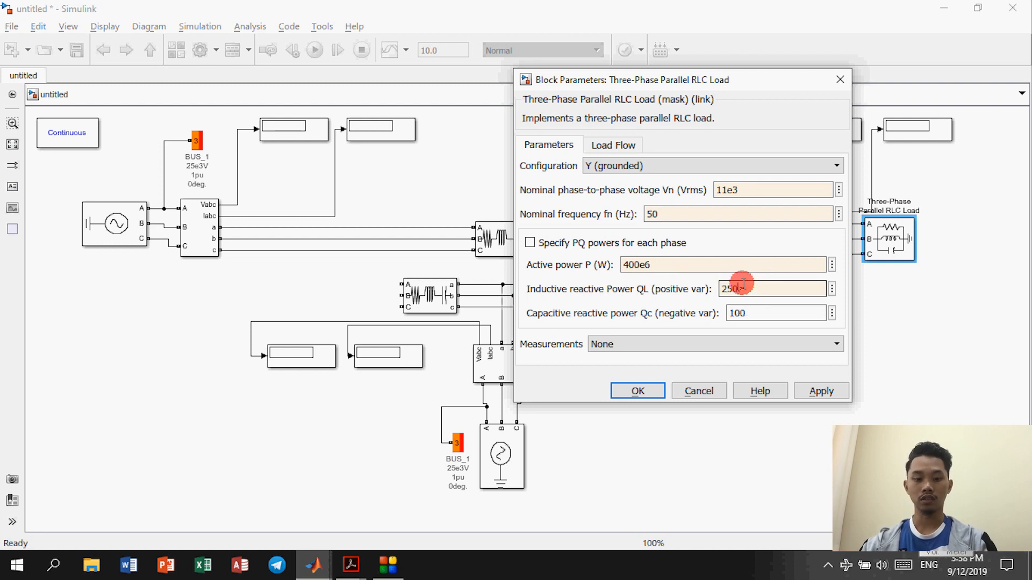
text(e6)
double_click(635, 265)
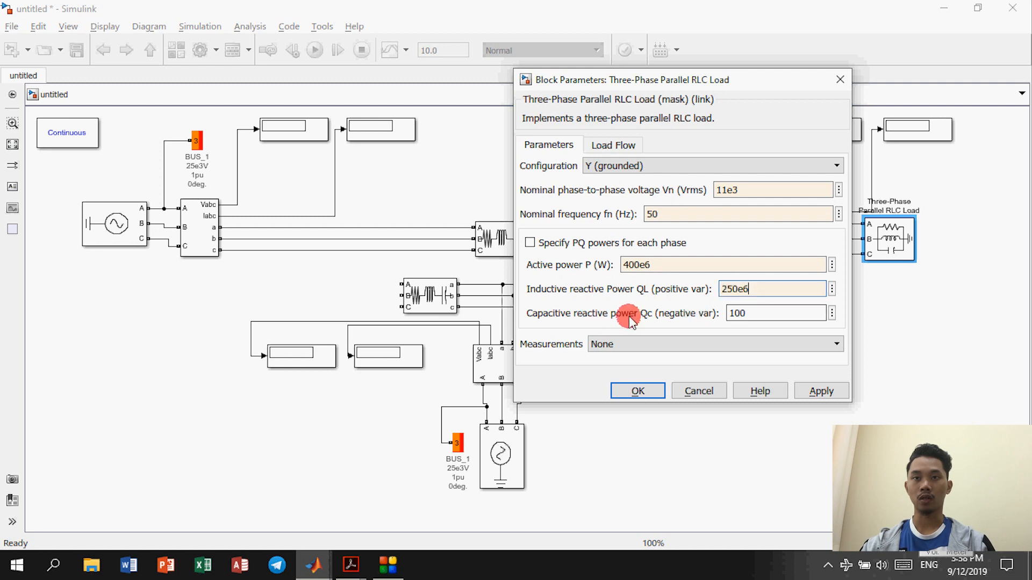
click(747, 317)
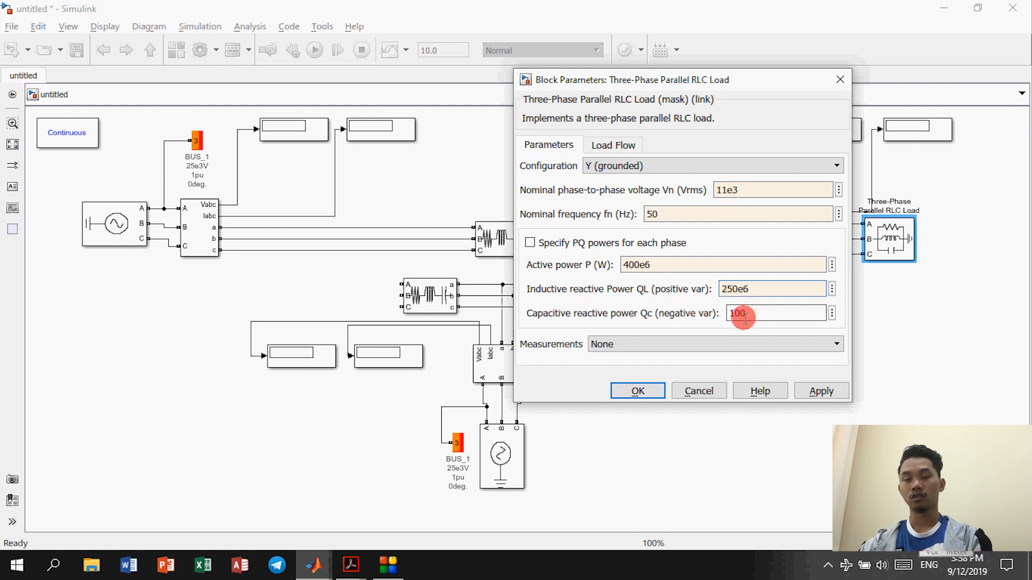
Step: Choose constant PQ as the load's load-flow type and apply the settings
click(618, 145)
click(594, 184)
click(594, 184)
click(594, 185)
click(594, 209)
click(594, 185)
click(591, 184)
click(594, 282)
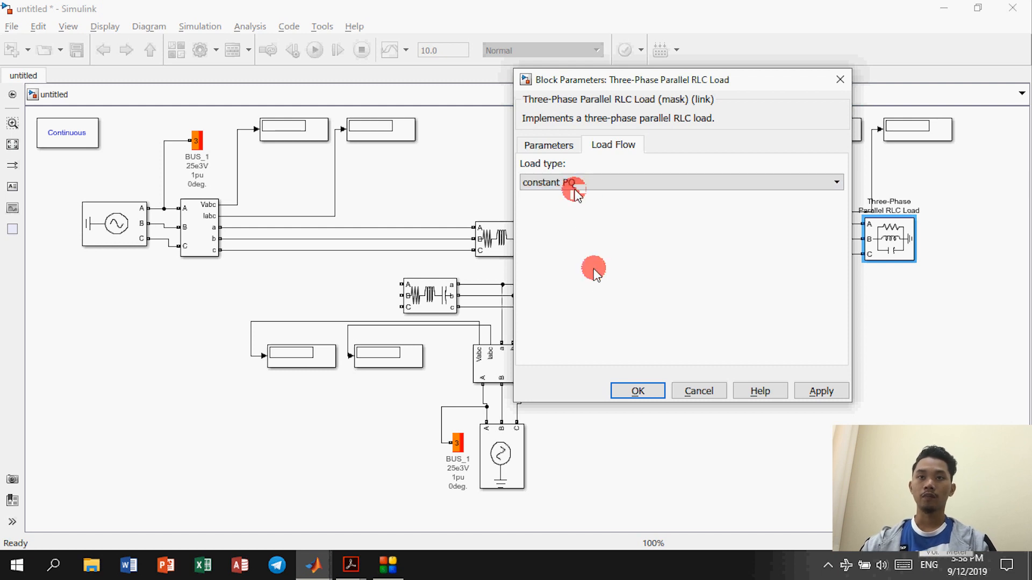
click(638, 388)
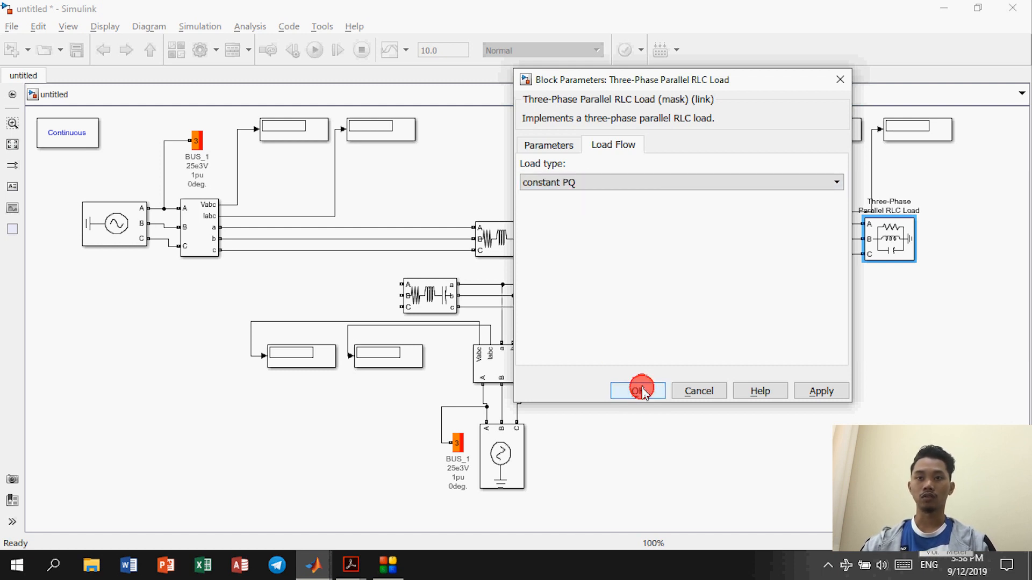
click(504, 232)
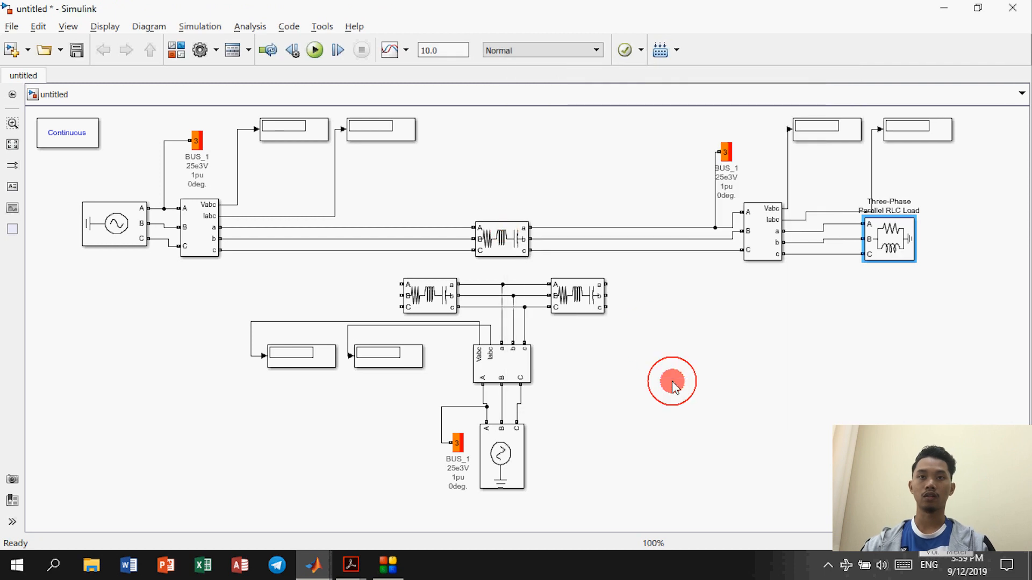
double_click(501, 235)
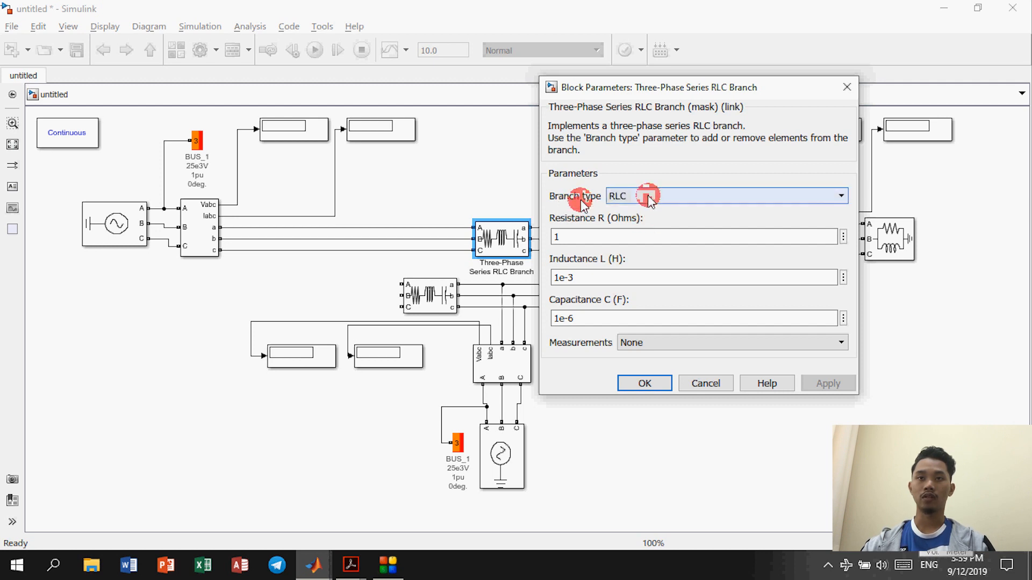
Step: Change the branch type to RL and set its resistance to 0.02 Ω
click(618, 197)
click(618, 259)
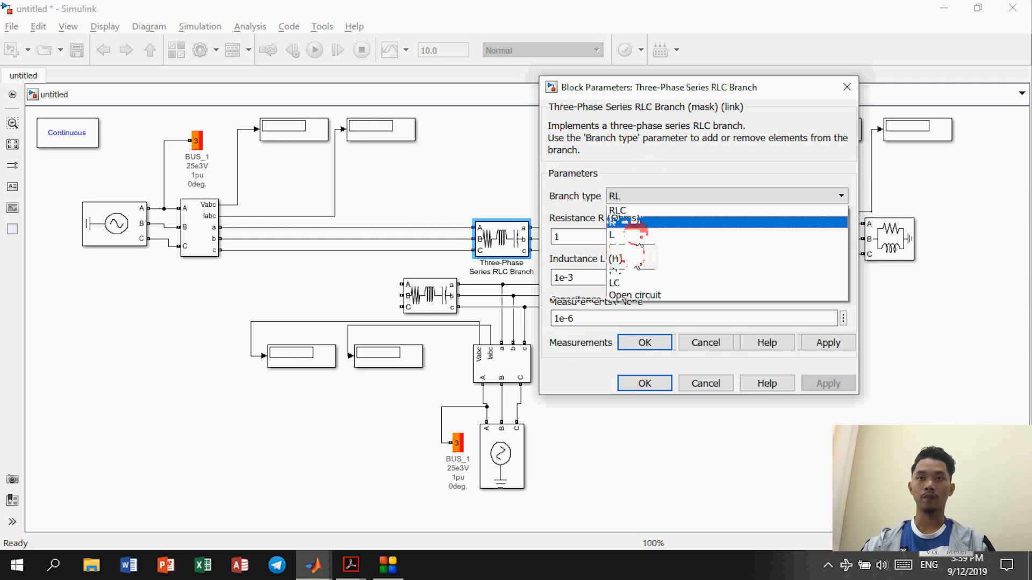
double_click(614, 238)
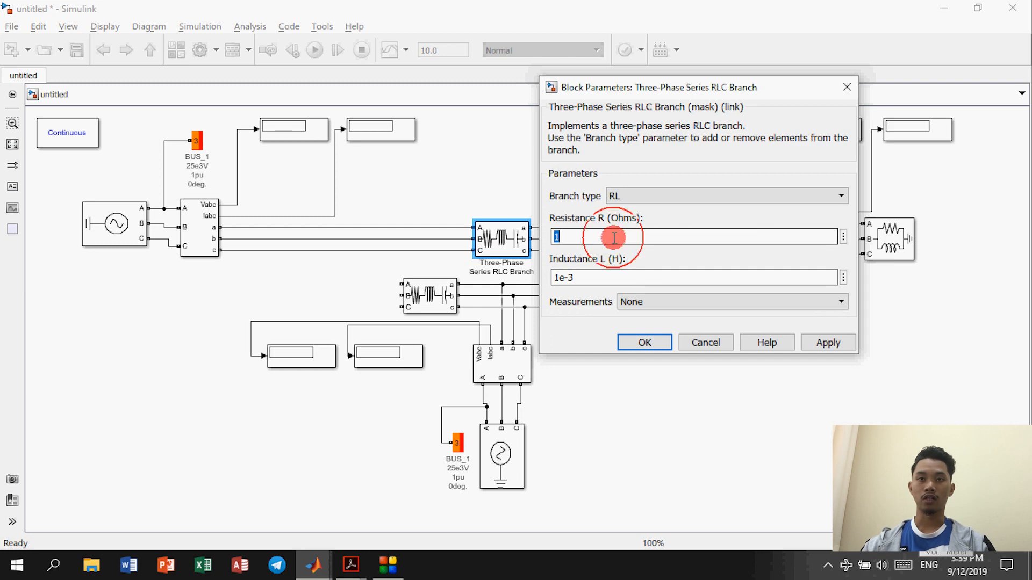
key(alt+Tab)
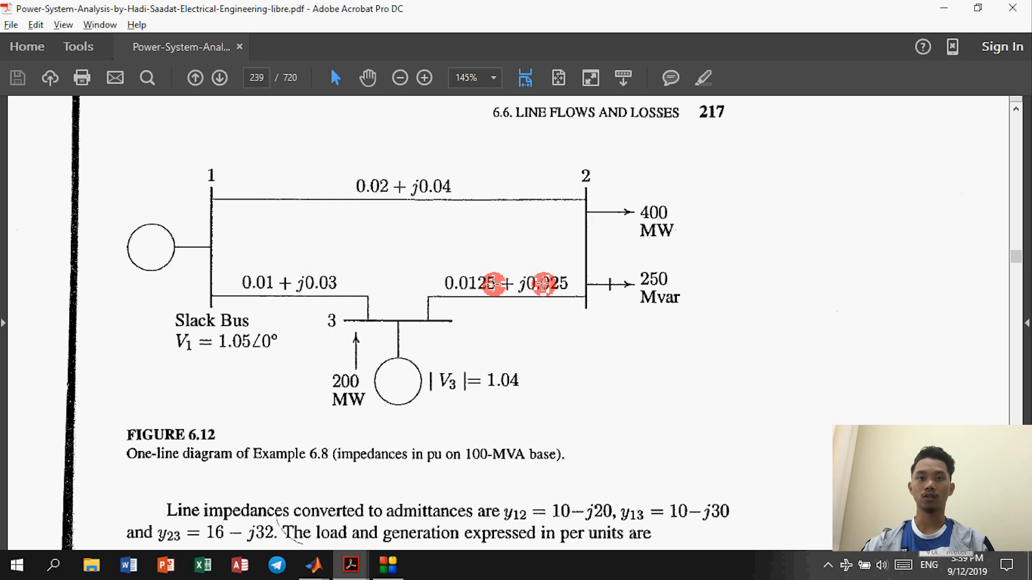
key(alt+Tab)
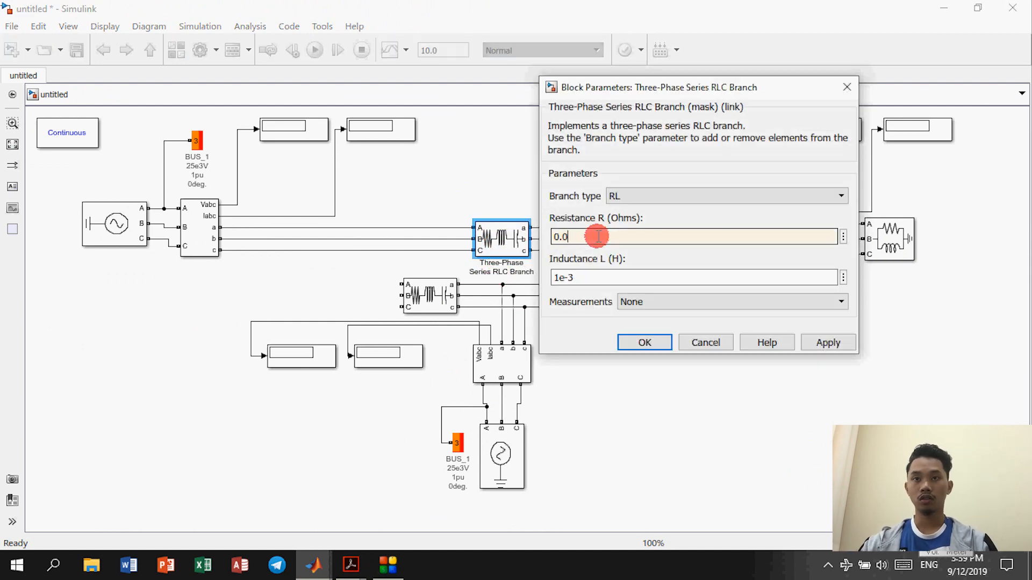
text(2)
Step: Enter the branch inductance as 0.04/(2*pi*50) H and apply
double_click(614, 278)
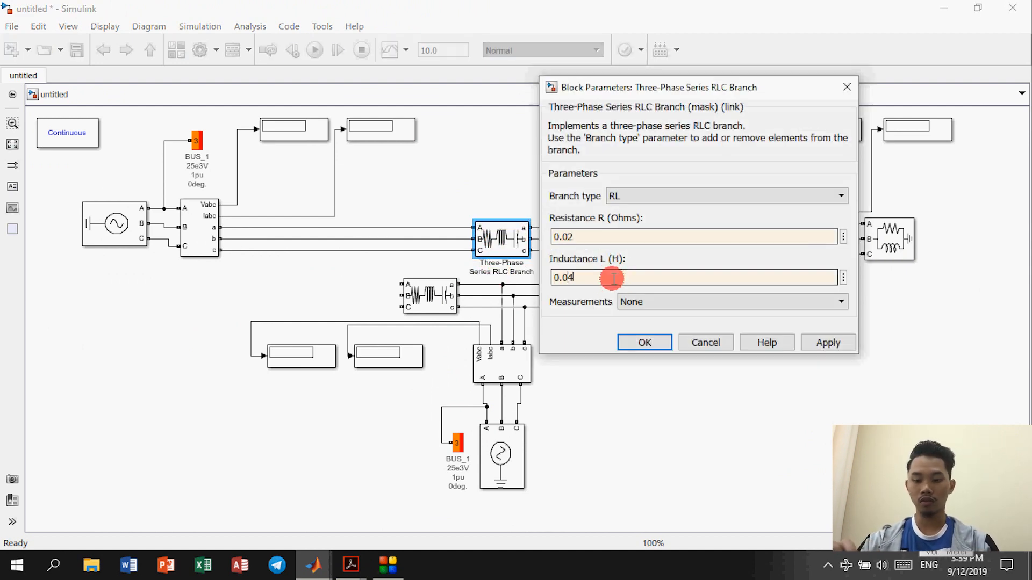
text(0.04/(2*pi*5)
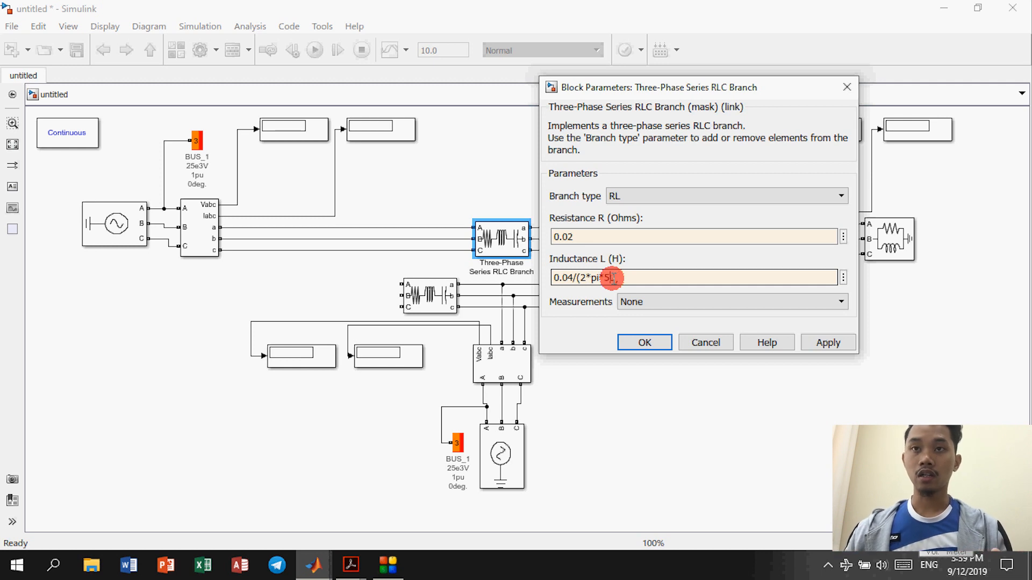
text(0))
drag(620, 278, 575, 278)
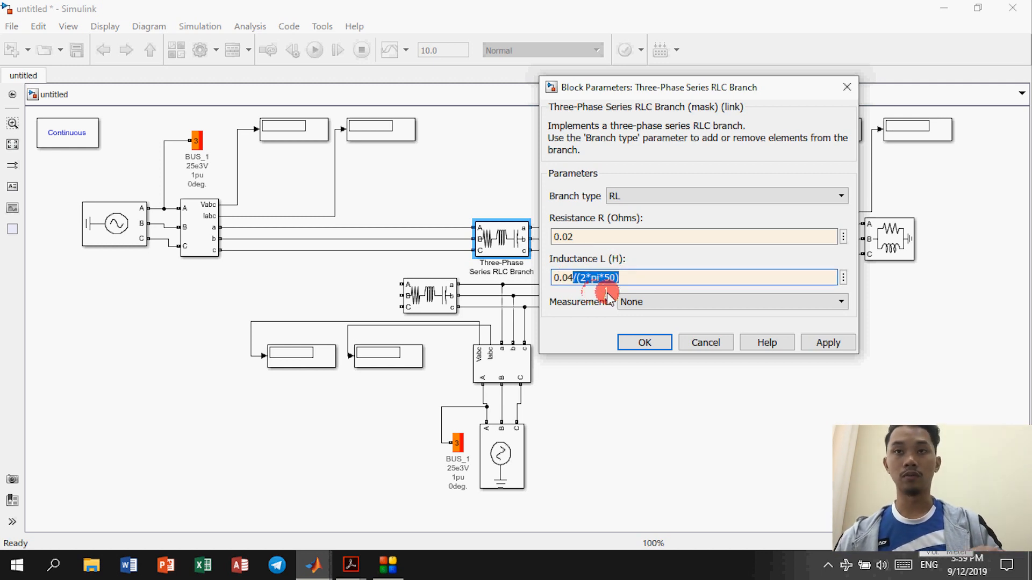
click(581, 270)
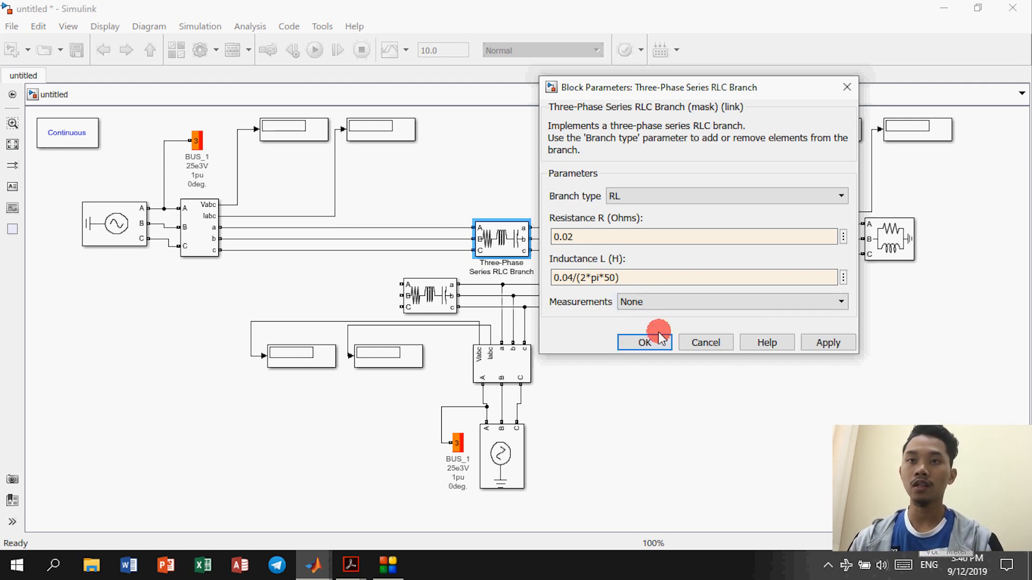
click(645, 343)
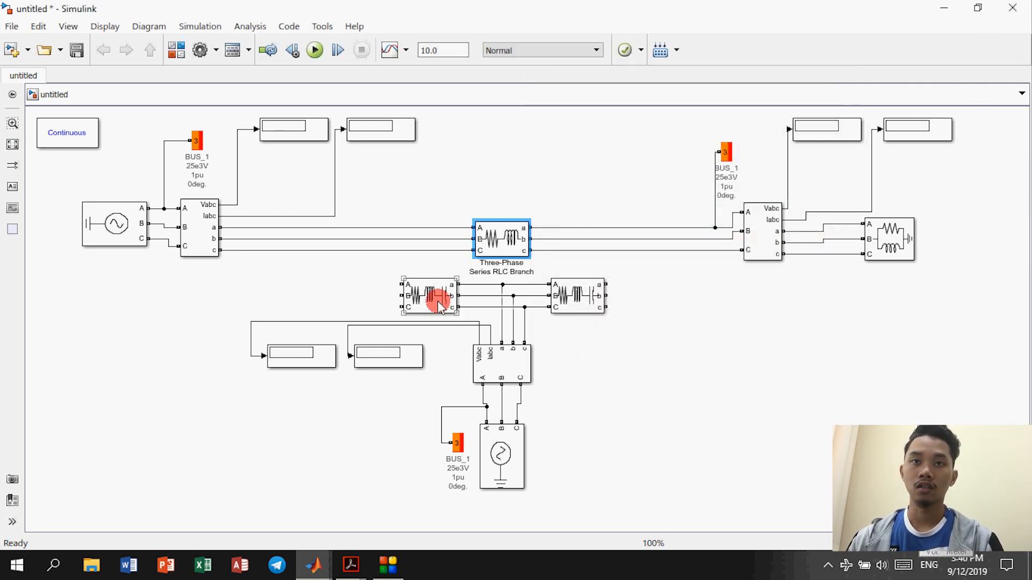
Step: Wire the left lower branch's A, B, C and the right branch's a, b, c onto the line phases
drag(401, 285, 389, 228)
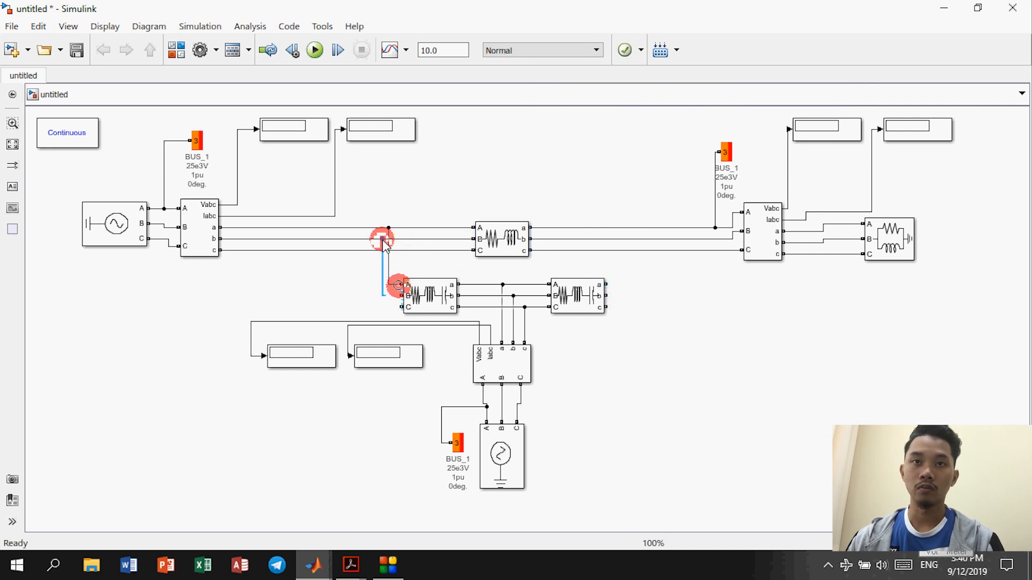
drag(400, 296, 374, 251)
drag(608, 284, 630, 248)
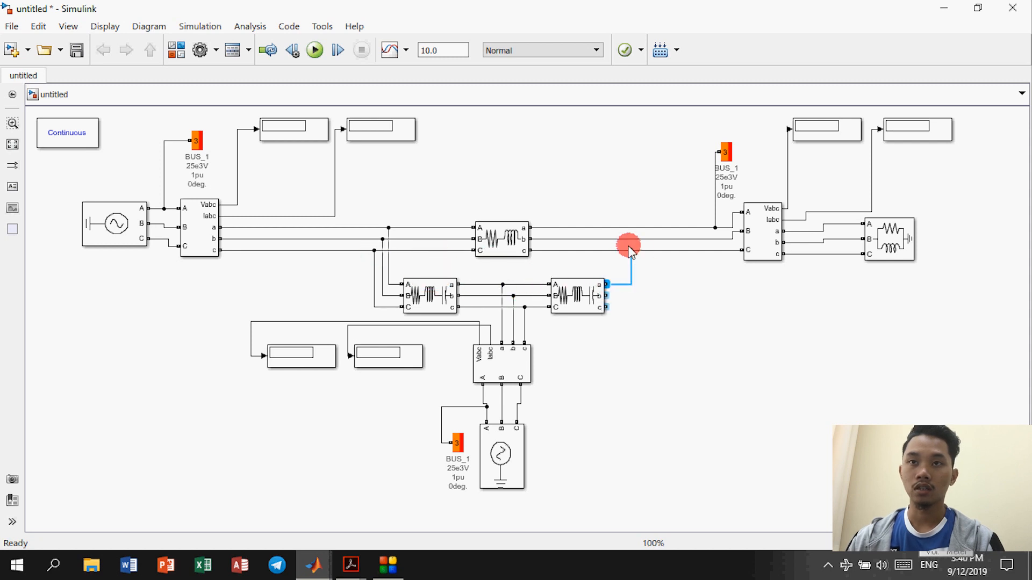
drag(611, 295, 641, 251)
click(437, 304)
double_click(438, 304)
Step: Make Branch1 an RL branch with R = 0.01 Ω and L = 0.03/(2*pi*50) H
click(574, 251)
click(564, 316)
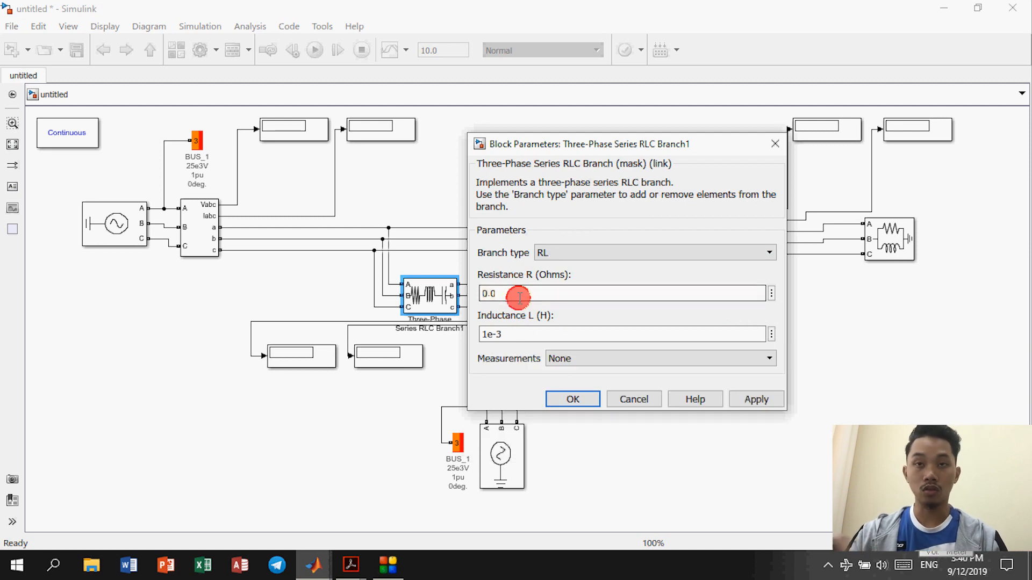
text(0.01)
double_click(534, 335)
double_click(535, 341)
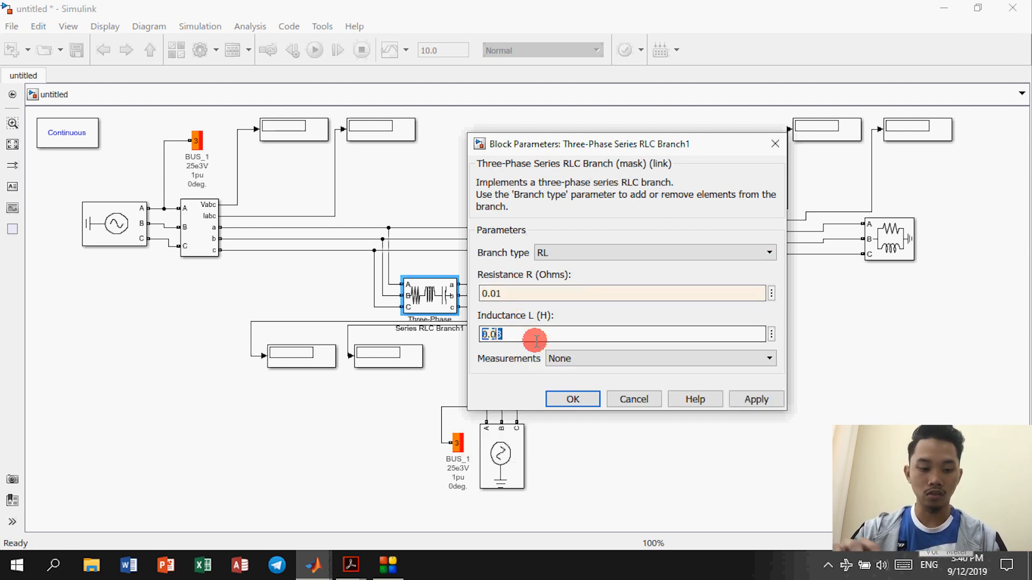
text(0.03/(2*pi*50))
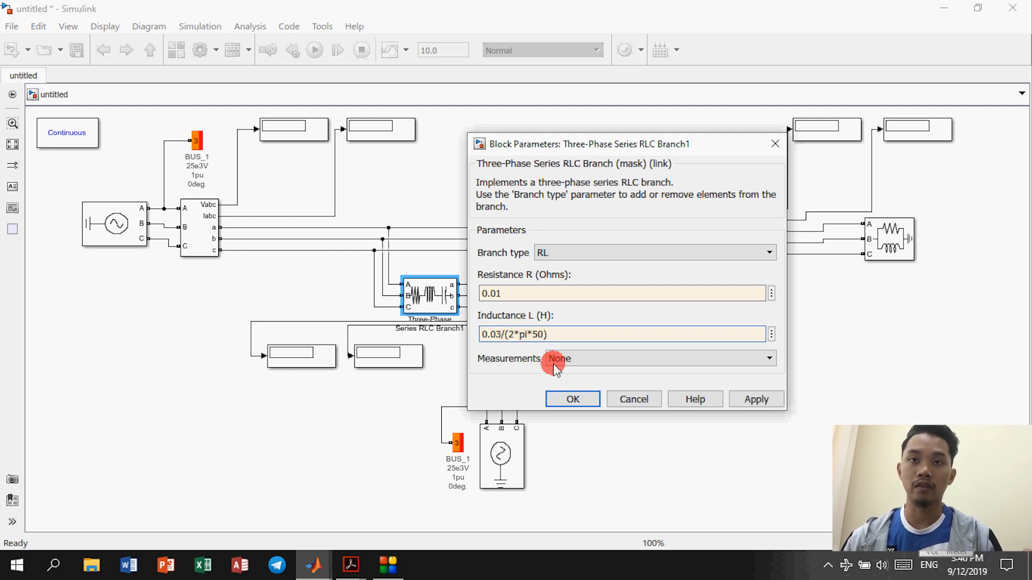
click(571, 400)
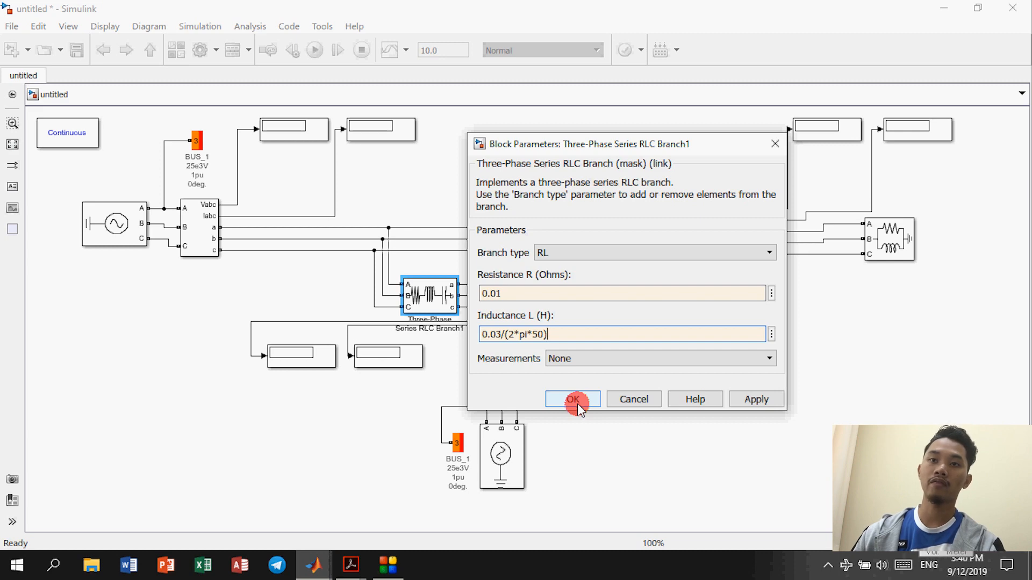
click(578, 404)
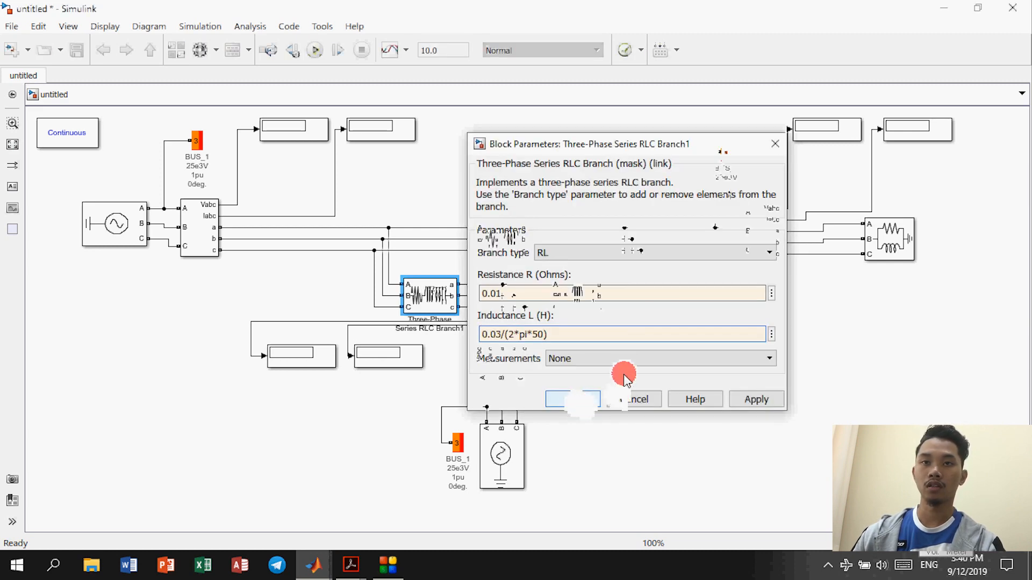
Step: Make Branch2 an RL branch with R = 0.0125 Ω and L = 0.025/(2*pi*50) H
double_click(592, 309)
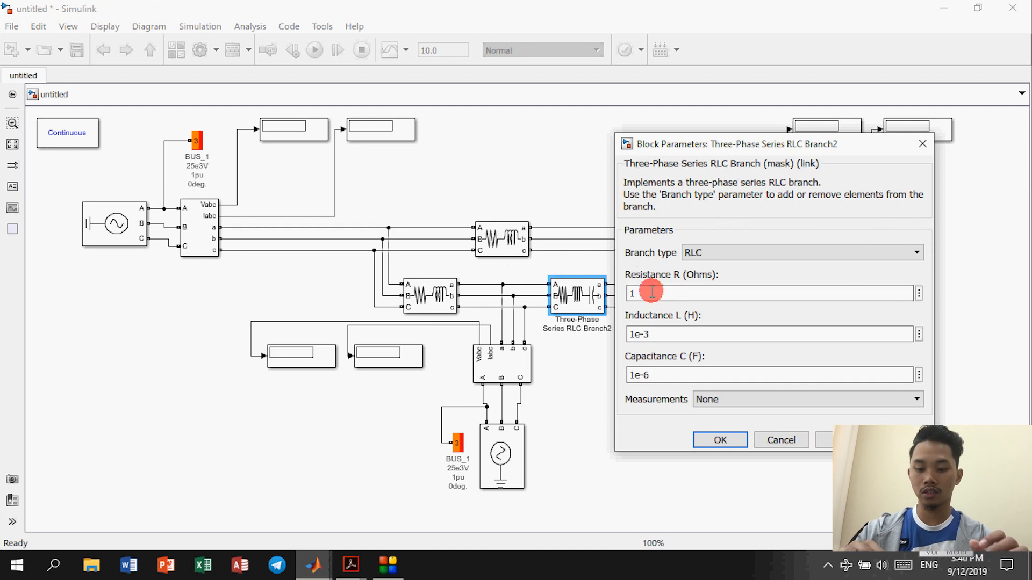
click(652, 292)
text(0.0125)
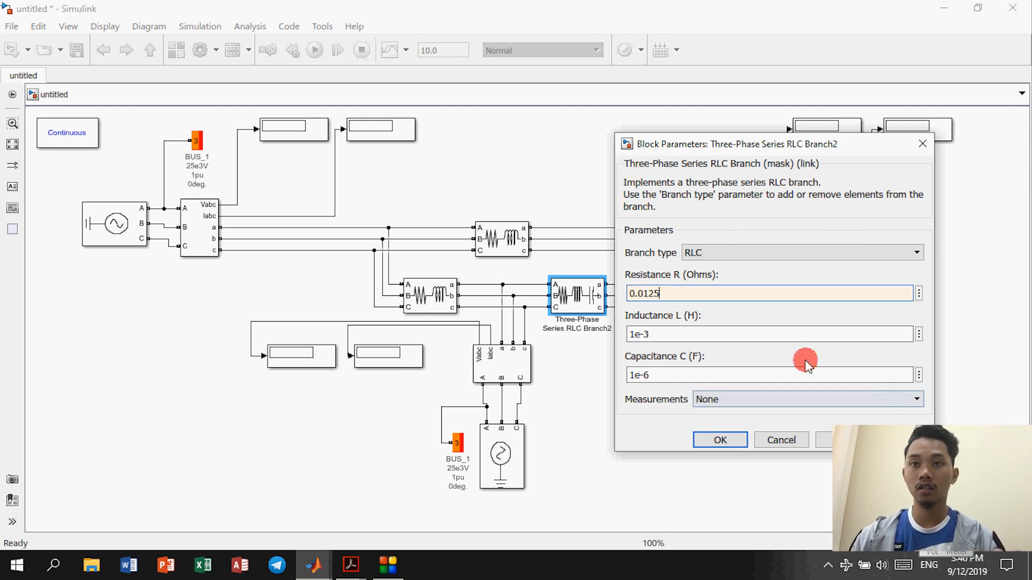
triple_click(718, 333)
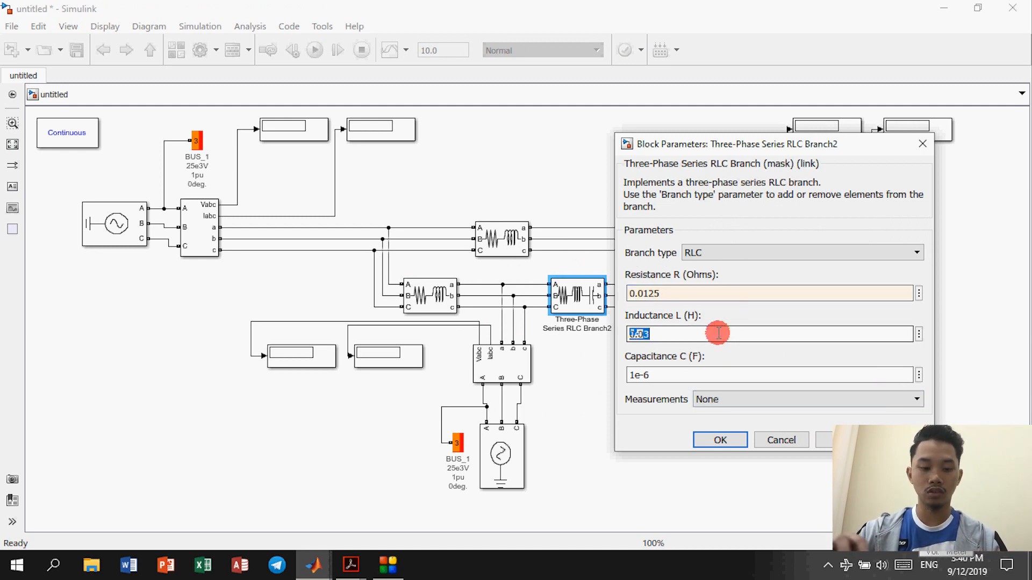
text(0.025/(2*pi*50))
click(737, 254)
click(725, 316)
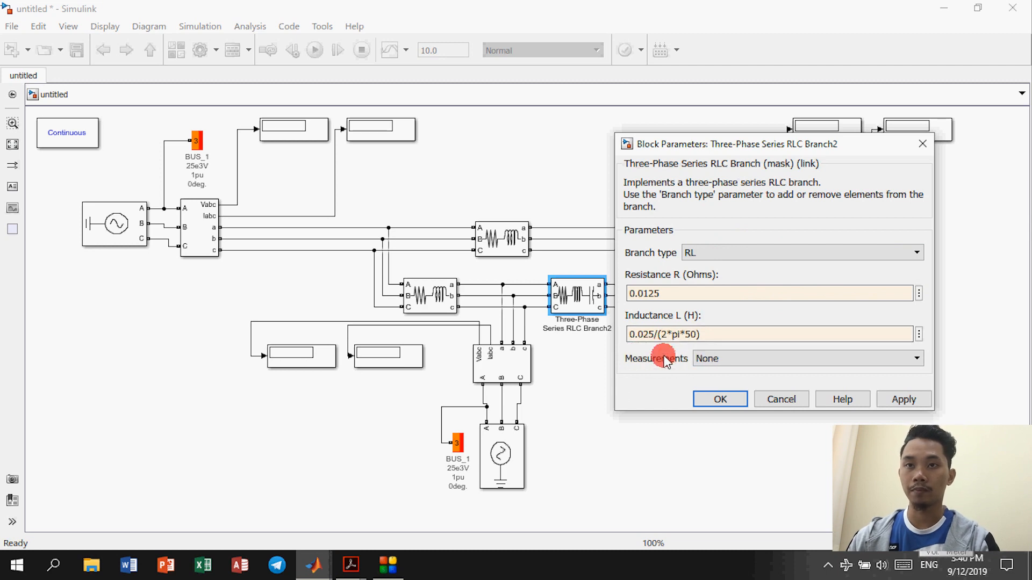
click(722, 404)
click(722, 402)
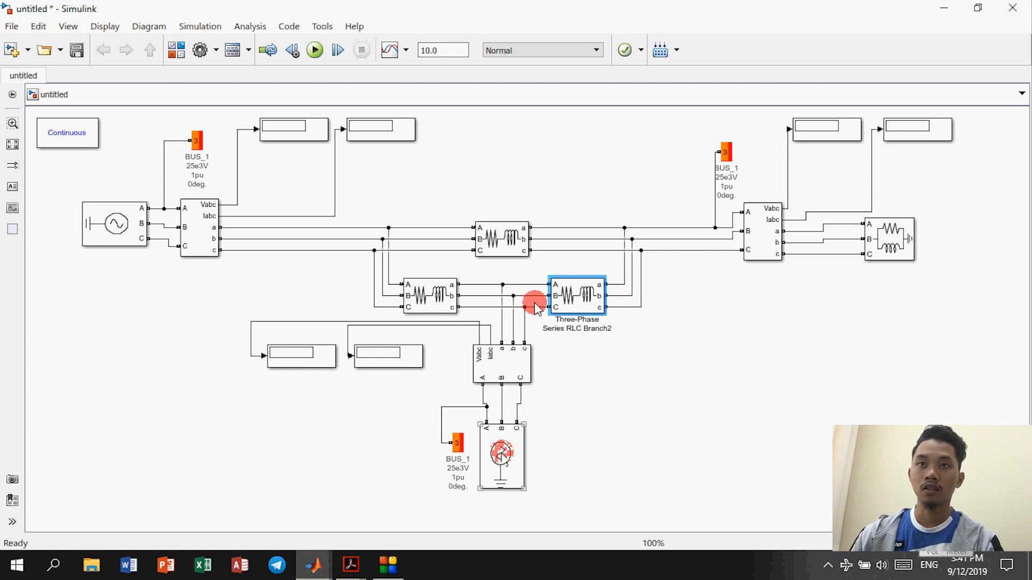
click(227, 157)
Step: Adjust the base voltage and swing voltage in bus 1's load flow settings
double_click(198, 141)
click(327, 121)
double_click(280, 160)
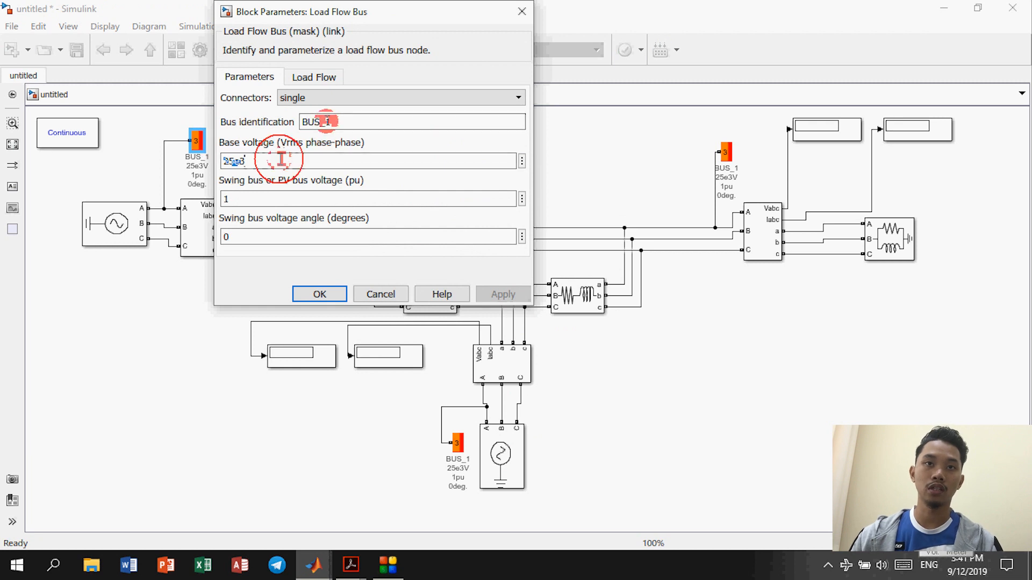
text(11)
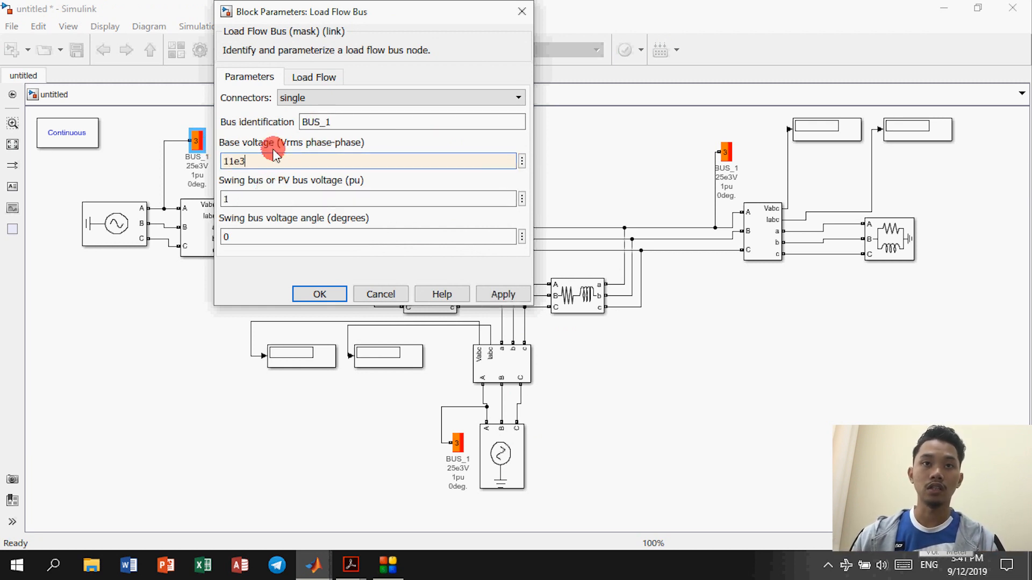
double_click(274, 195)
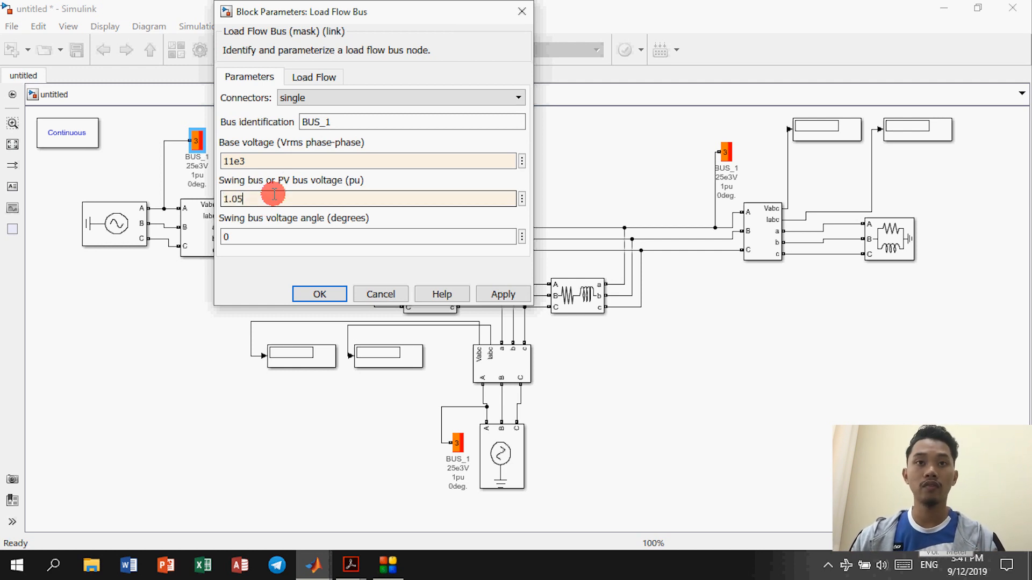
click(320, 294)
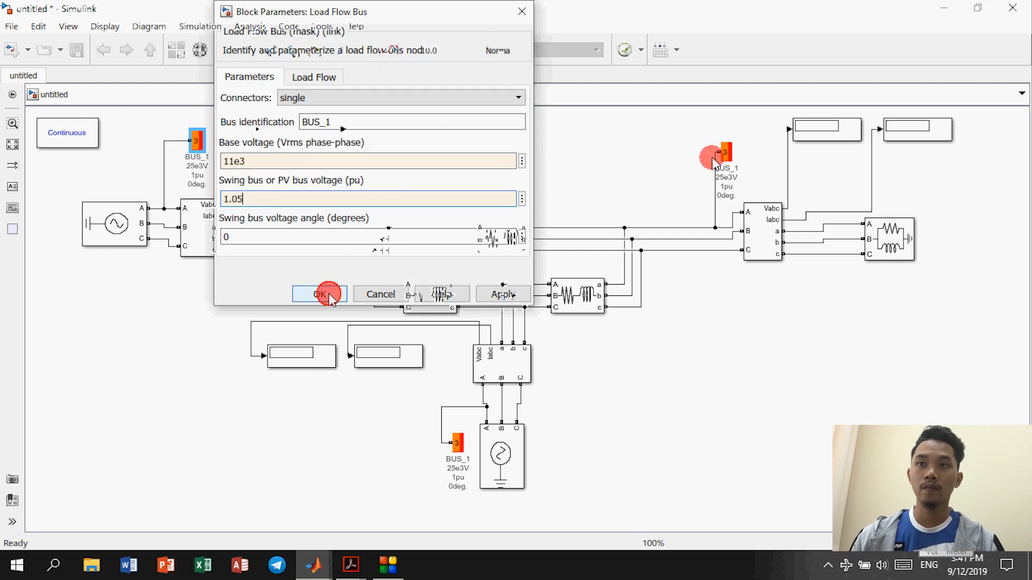
Step: Name the right-hand load flow bus BUS_2 with an 11e3 V base voltage
double_click(725, 152)
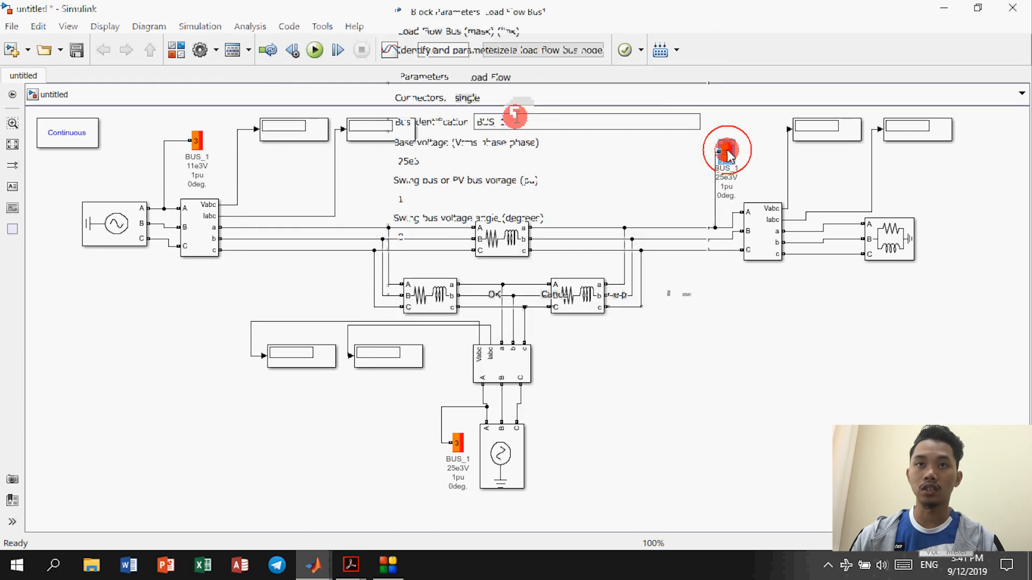
double_click(517, 122)
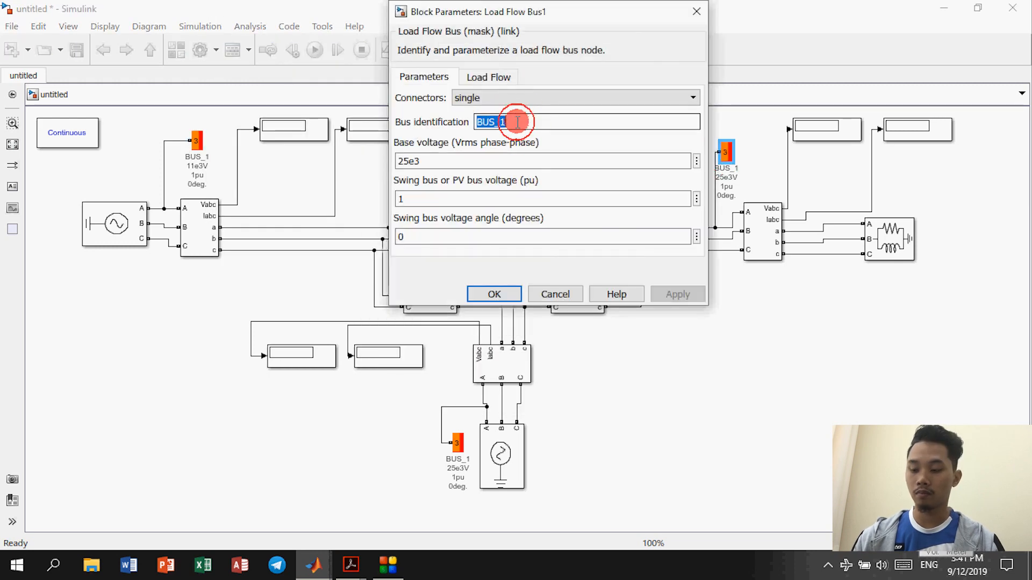
double_click(470, 160)
text(11)
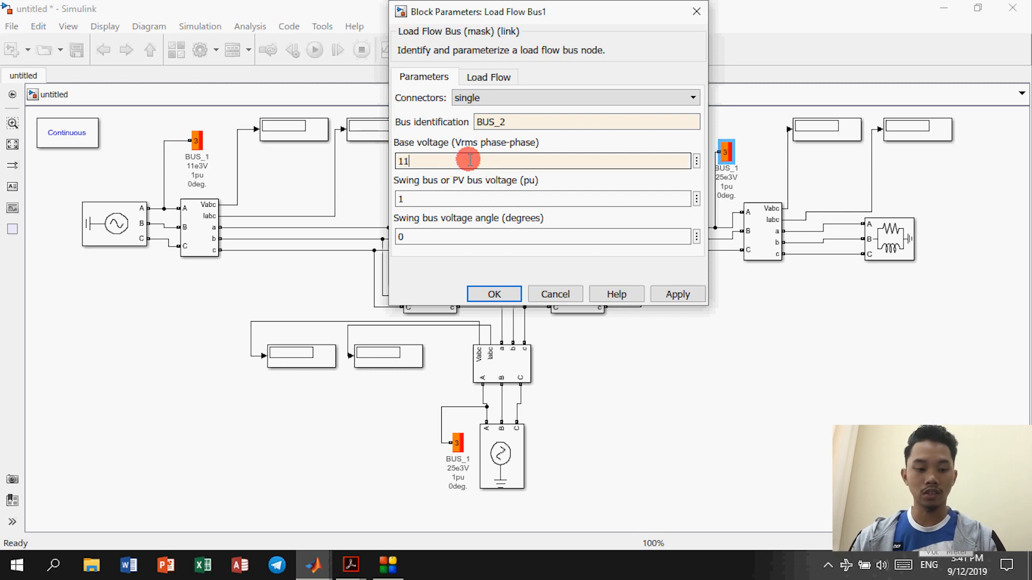
text(e3)
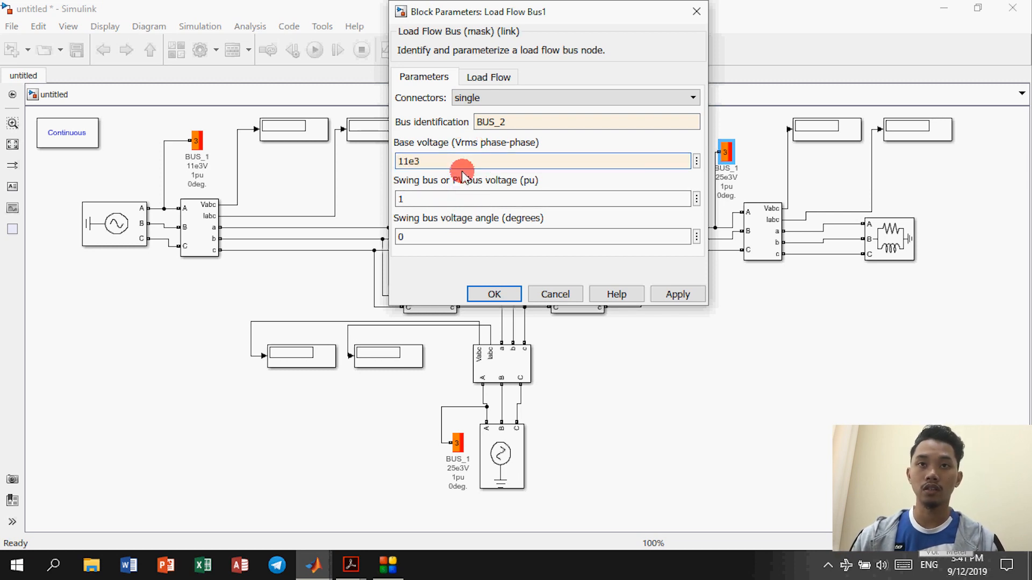
click(494, 295)
click(638, 366)
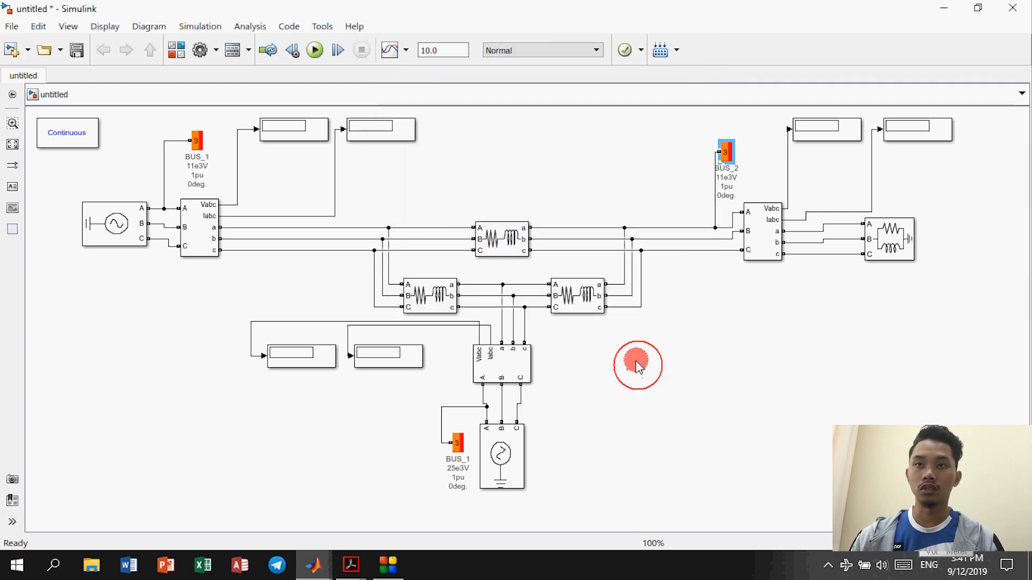
Step: Name the lower bus BUS_3 with an 11e3 V base voltage and 1.04 swing voltage
double_click(452, 440)
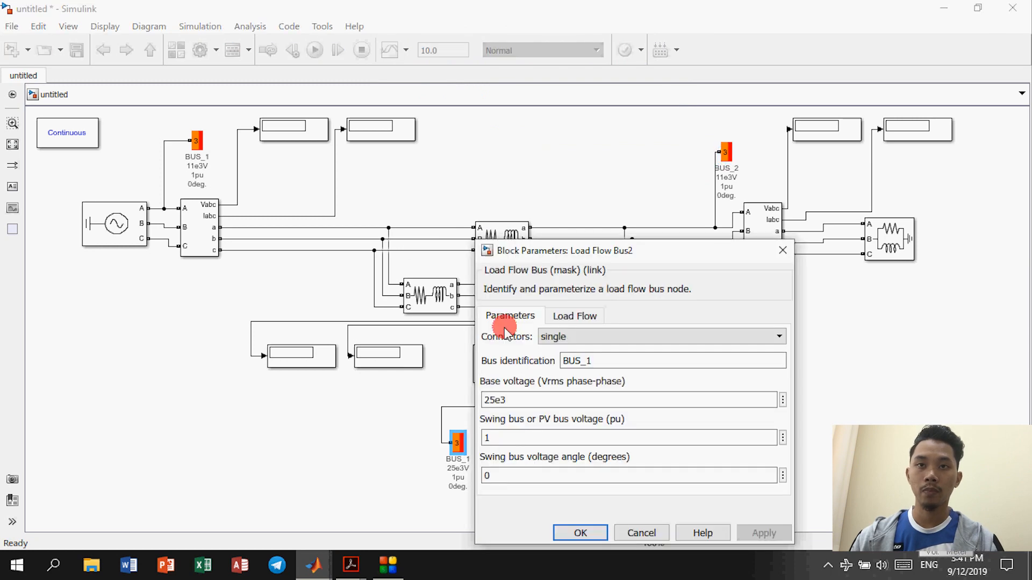
drag(602, 258, 548, 172)
click(549, 276)
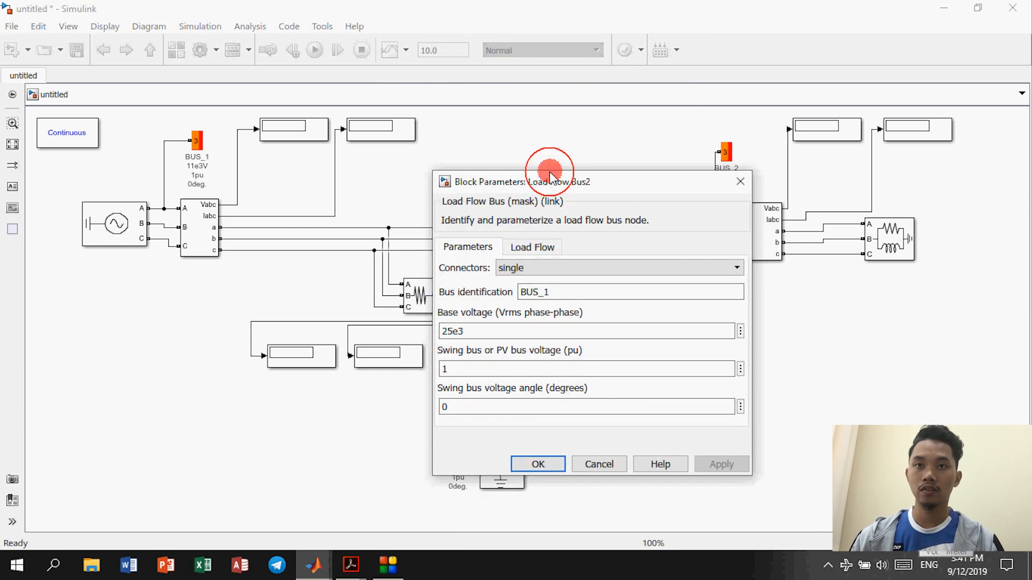
text(1)
key(BackSpace)
text(2)
key(BackSpace)
text(3)
double_click(509, 314)
text(11e3)
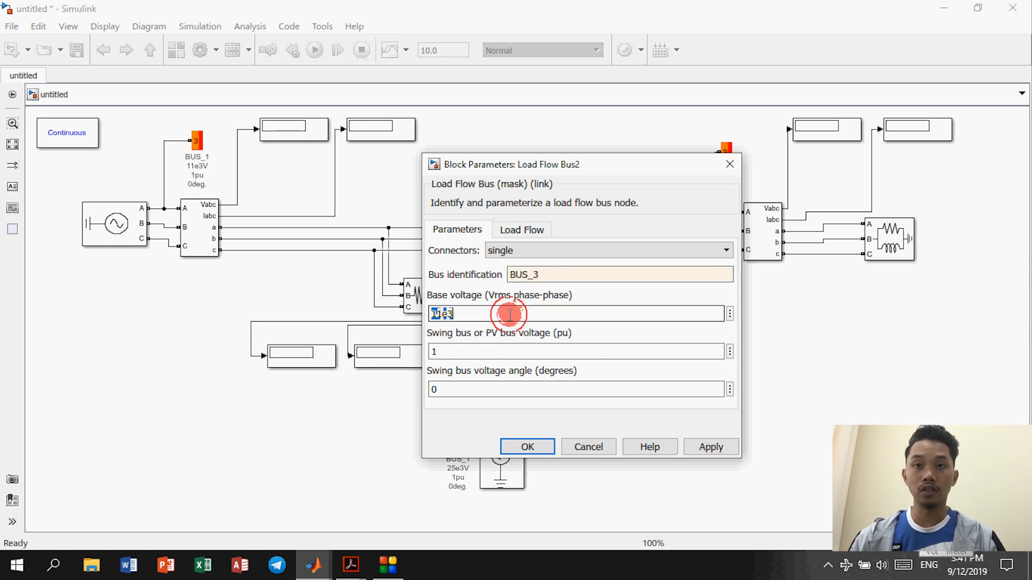
double_click(492, 351)
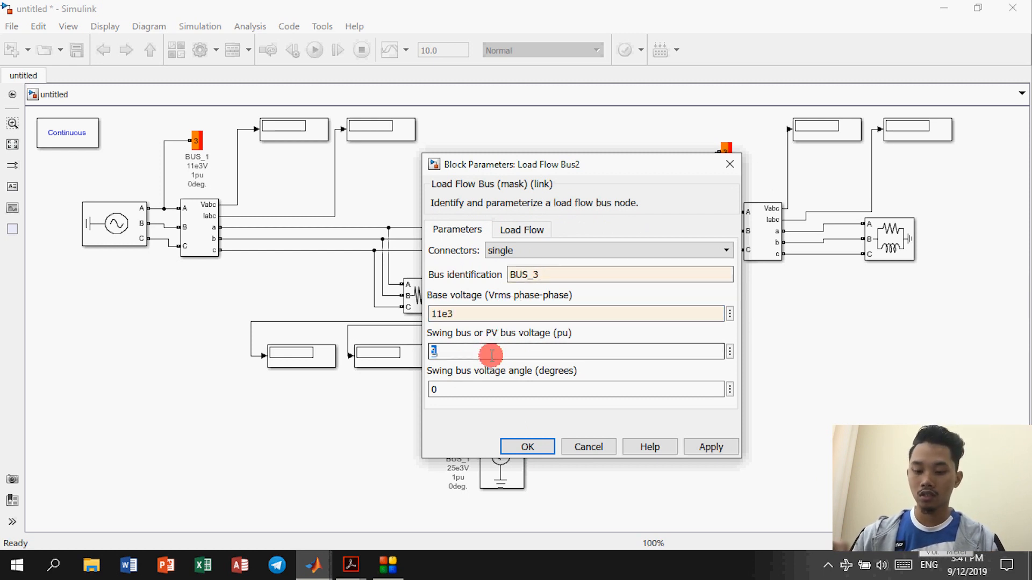
text(1.)
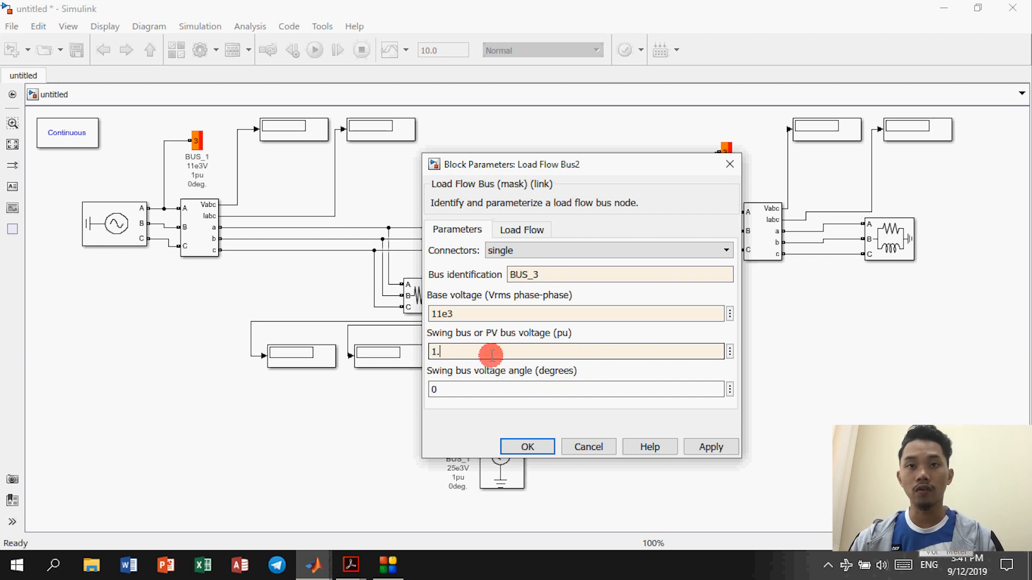
text(04)
click(528, 447)
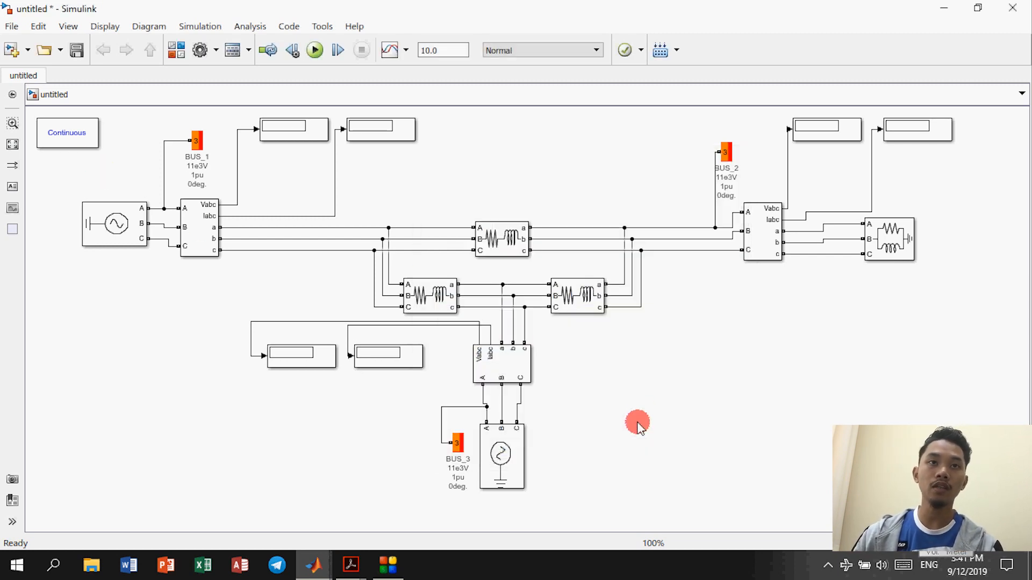
double_click(83, 134)
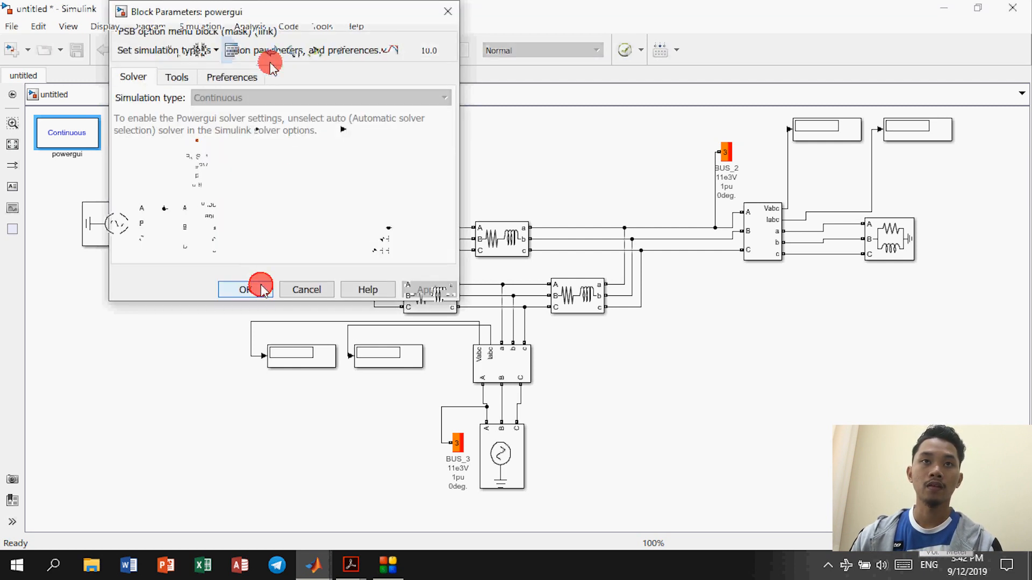
click(262, 290)
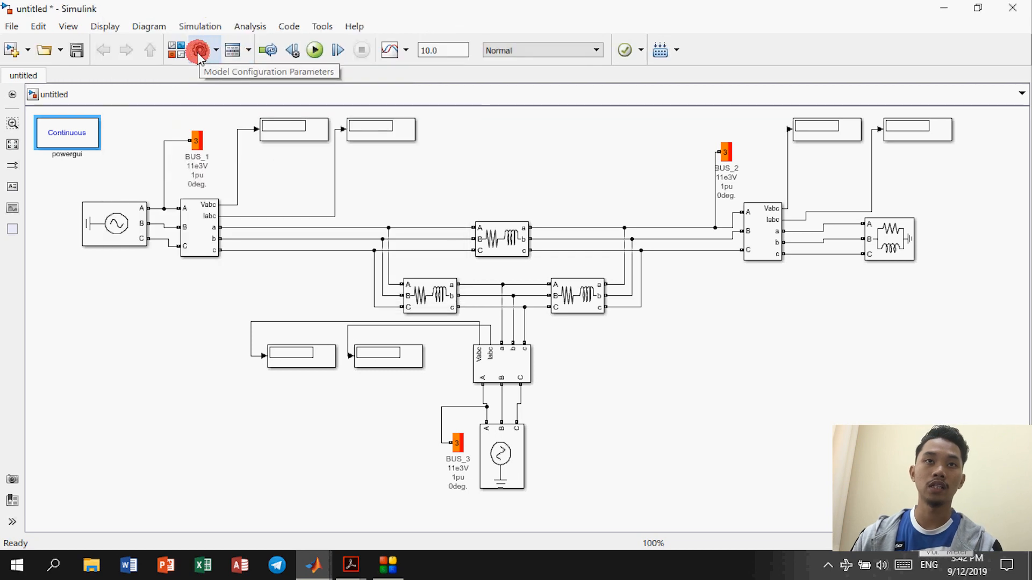
Step: Choose the variable-step ode45 (Dormand-Prince) solver in Model Configuration Parameters
click(200, 51)
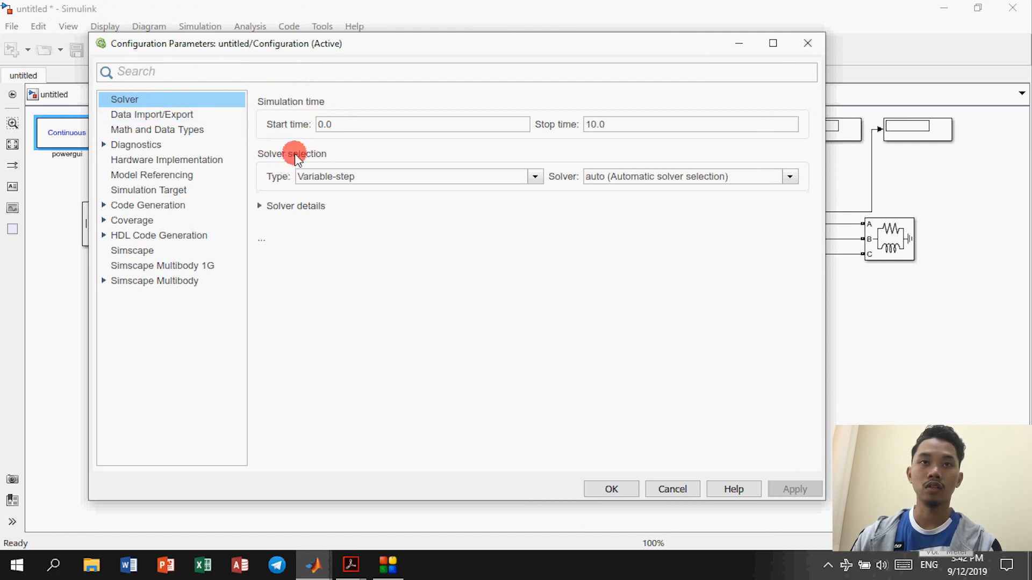
click(619, 178)
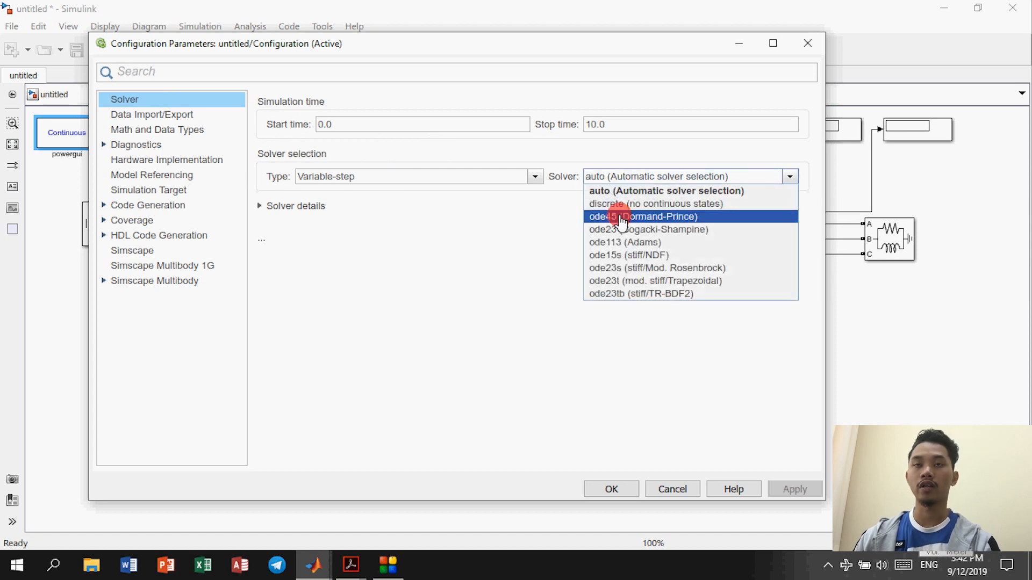
click(621, 217)
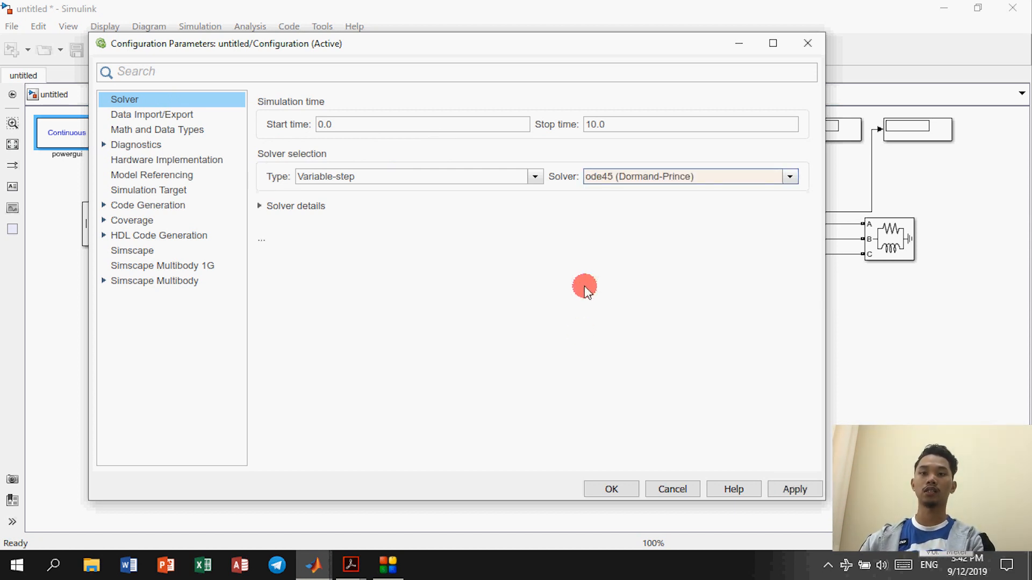
click(611, 489)
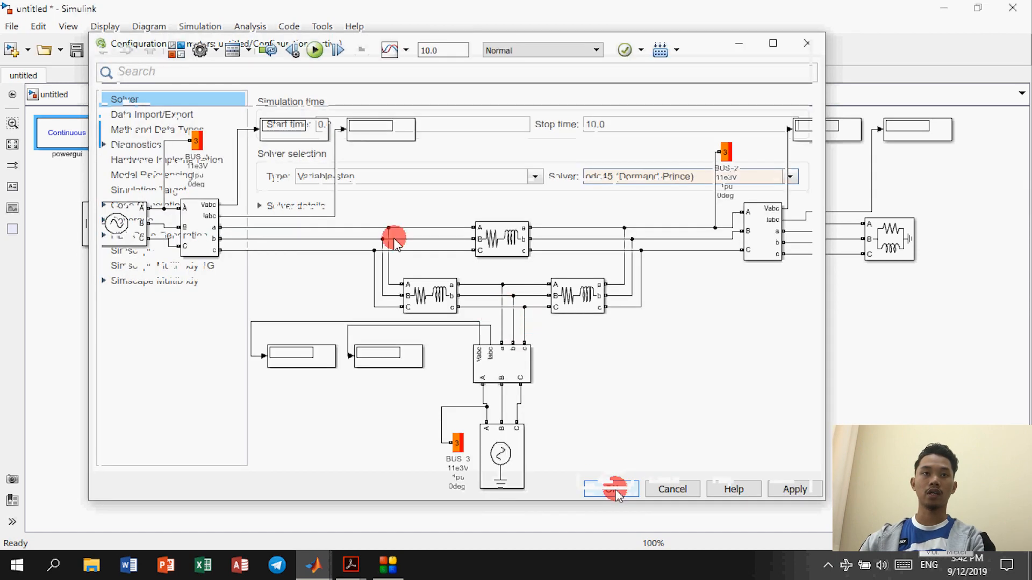
Step: Set powergui's simulation type to Phasor at 50 Hz
double_click(85, 141)
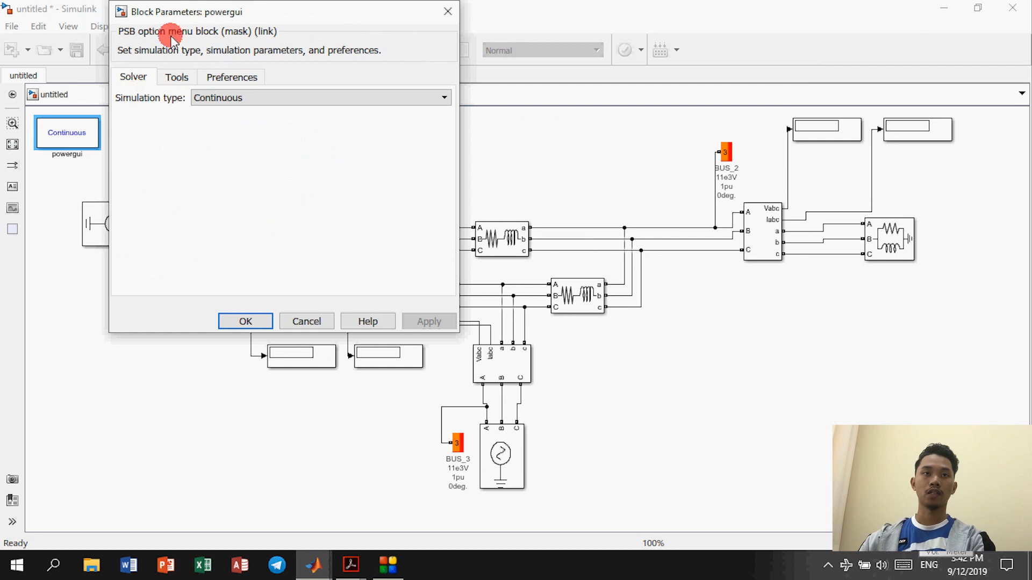
click(223, 99)
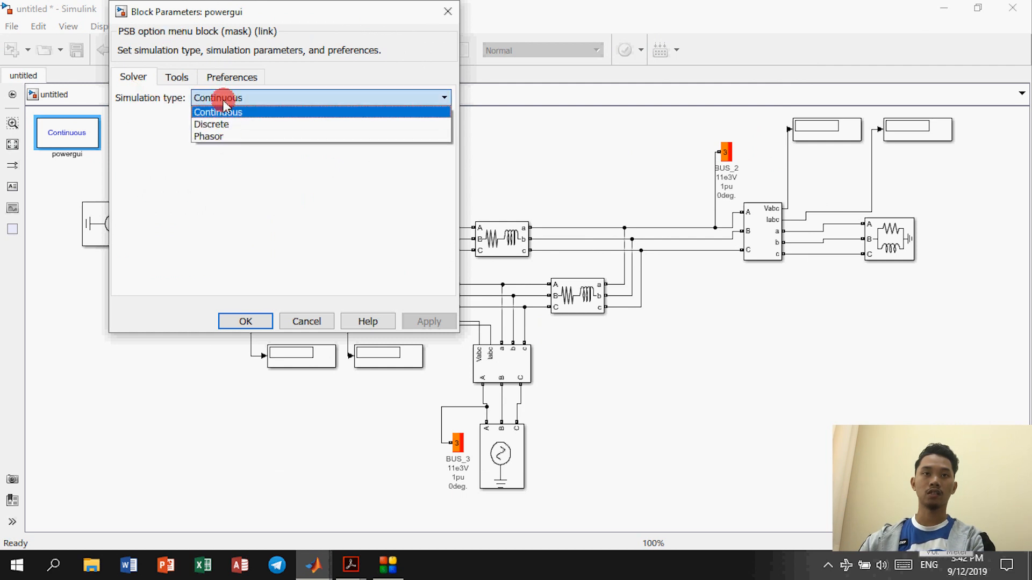
click(224, 136)
double_click(218, 122)
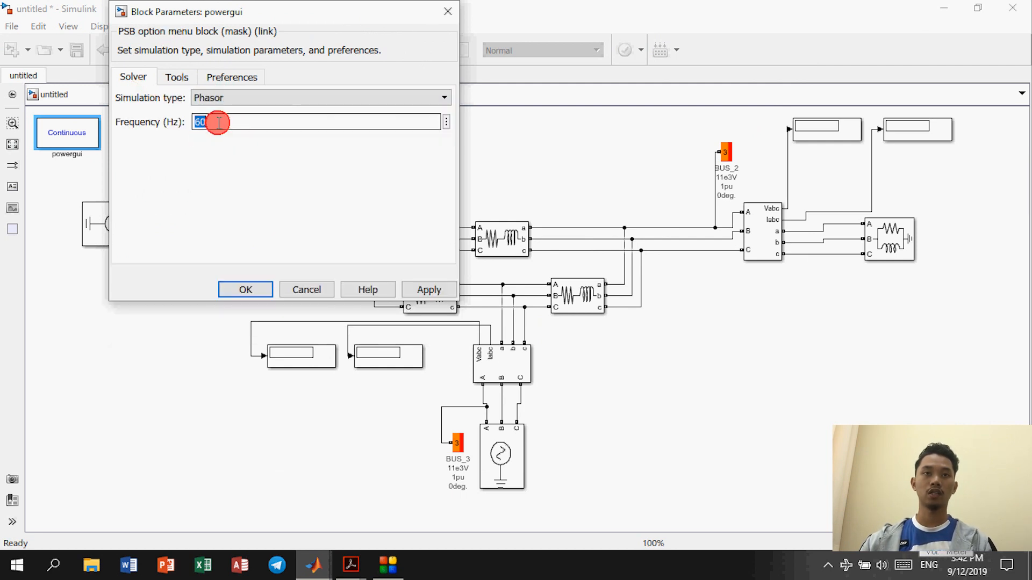
text(50)
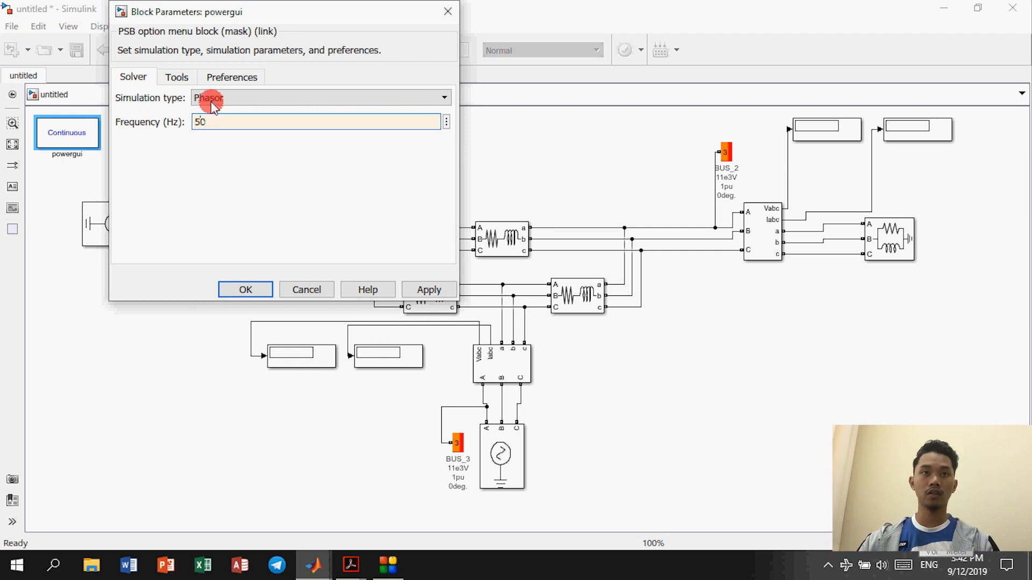
Step: Set the load flow frequency to 50 Hz and apply the powergui settings
click(177, 77)
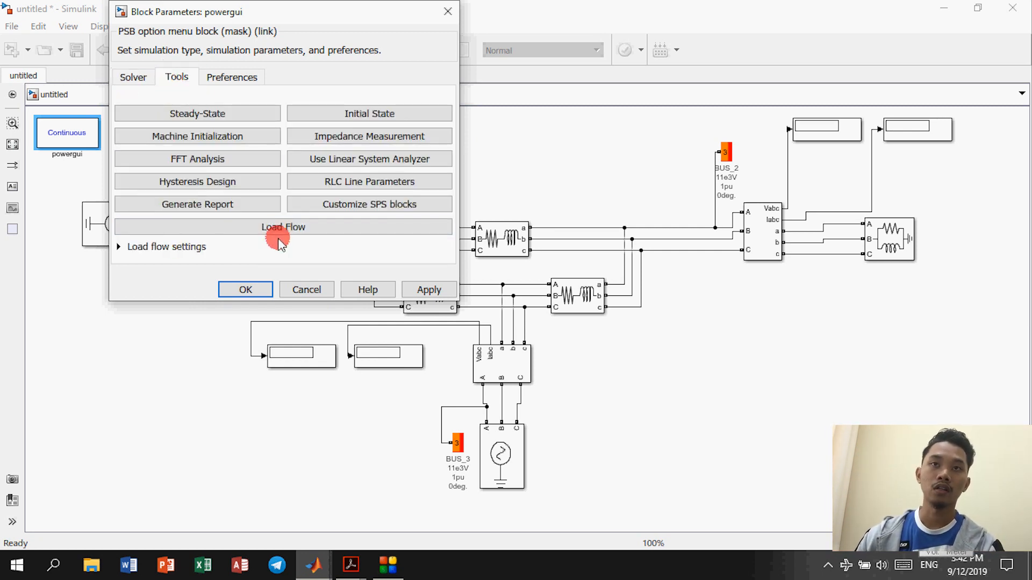
click(191, 247)
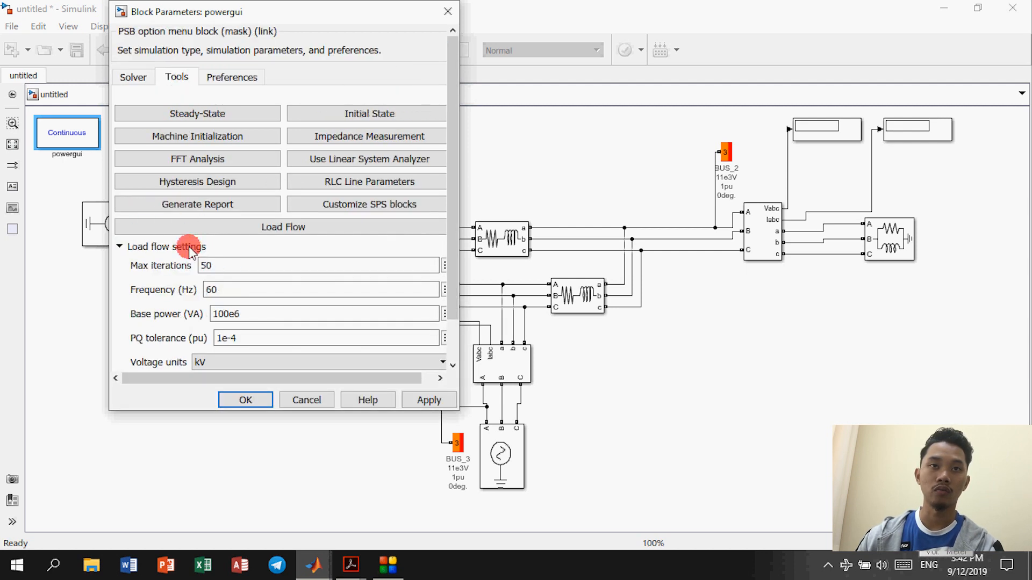
double_click(229, 244)
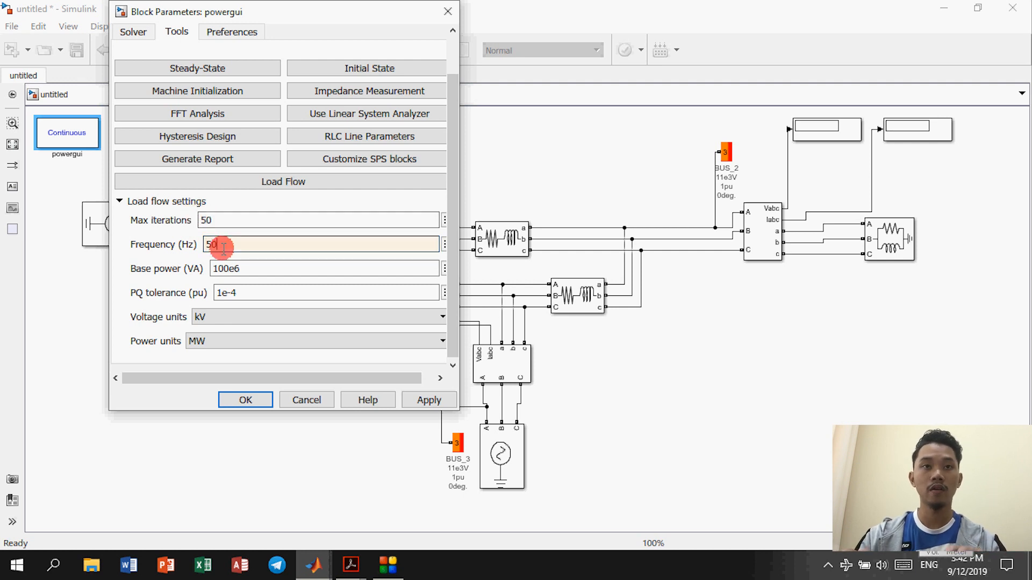
text(50)
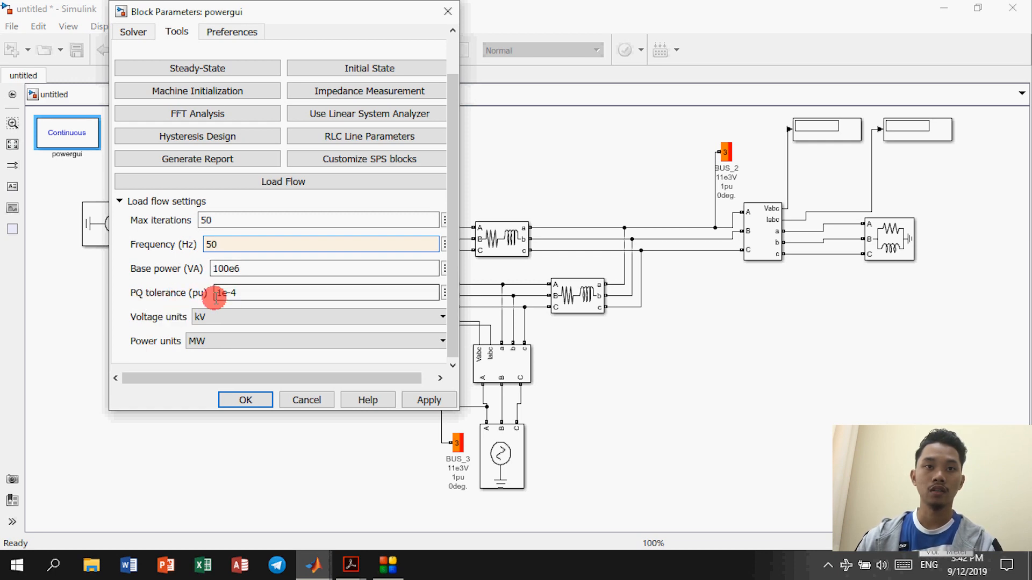
click(243, 400)
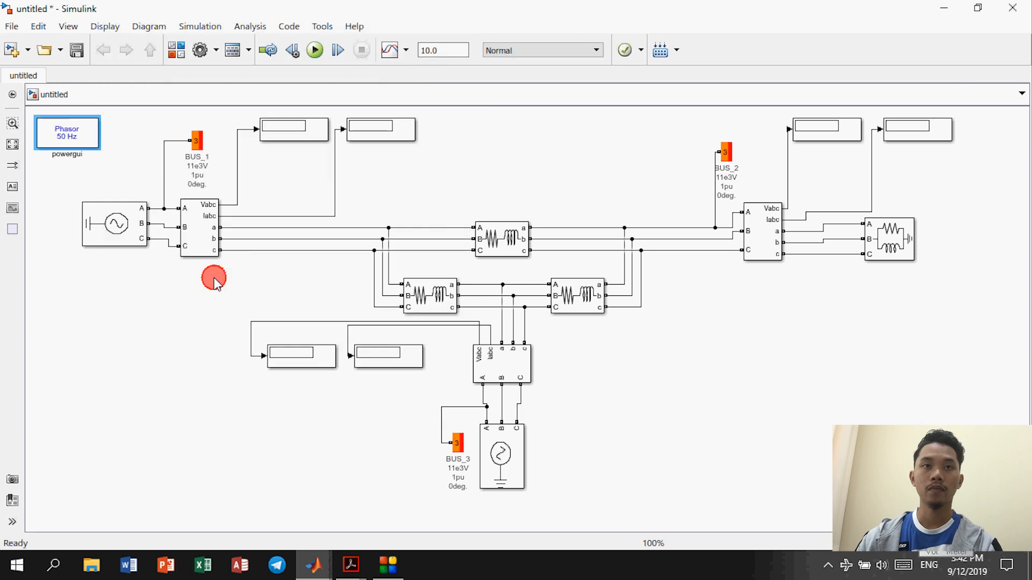
Step: Make the BUS_1 V-I measurement output phase-to-phase voltages and currents in per unit
double_click(205, 225)
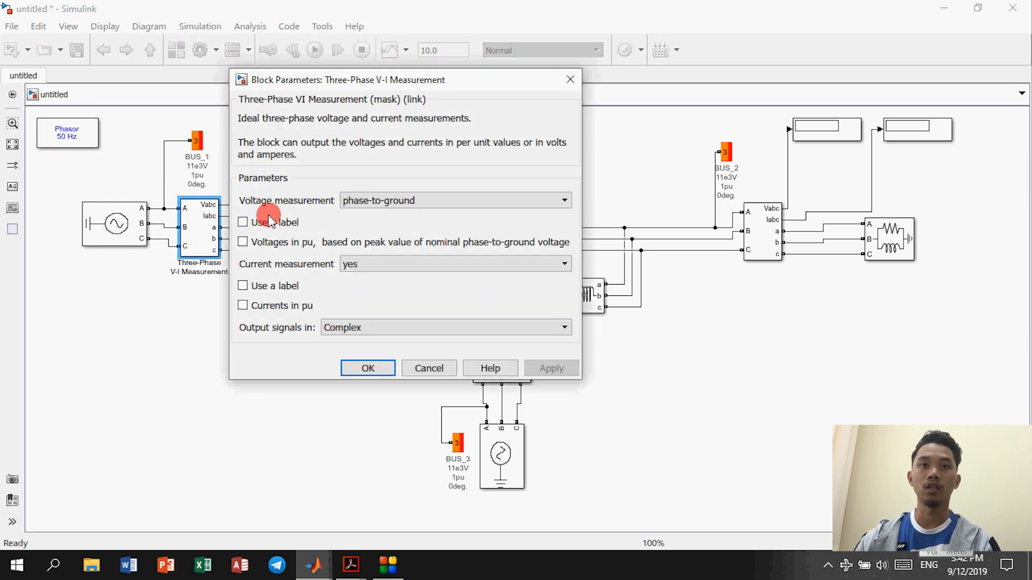
click(378, 201)
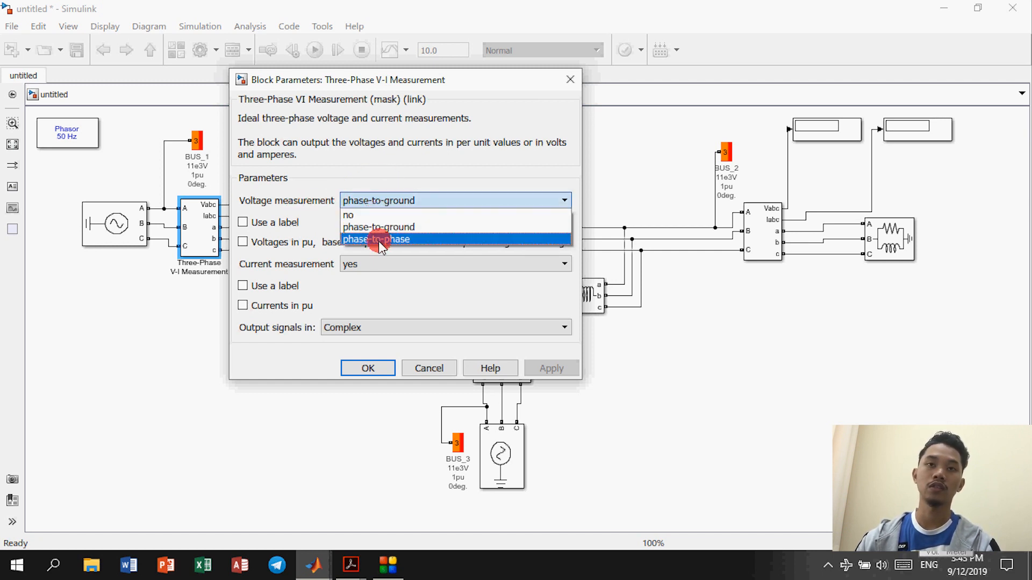
click(379, 241)
click(298, 262)
click(319, 261)
click(319, 261)
click(344, 283)
click(359, 298)
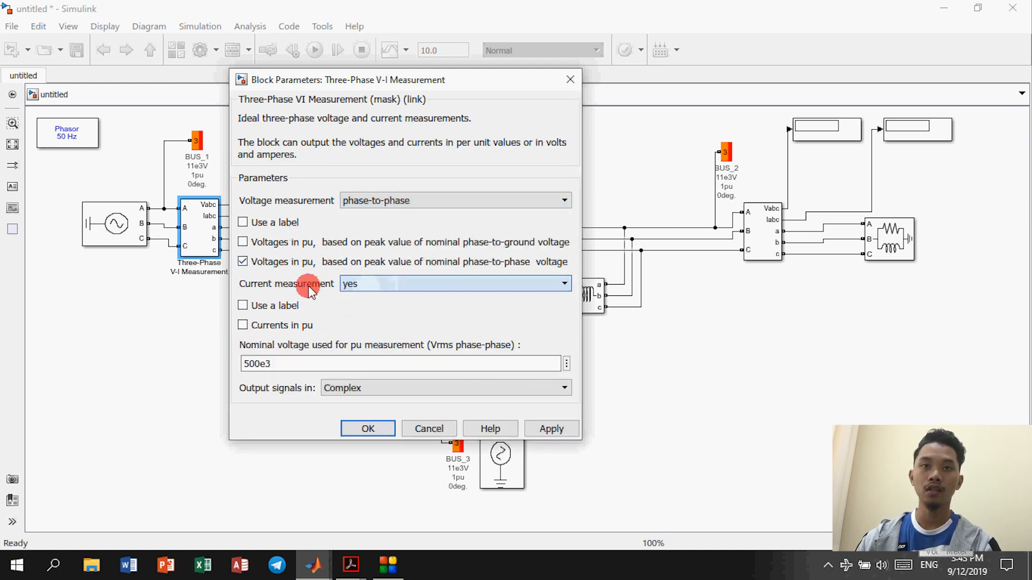
click(243, 325)
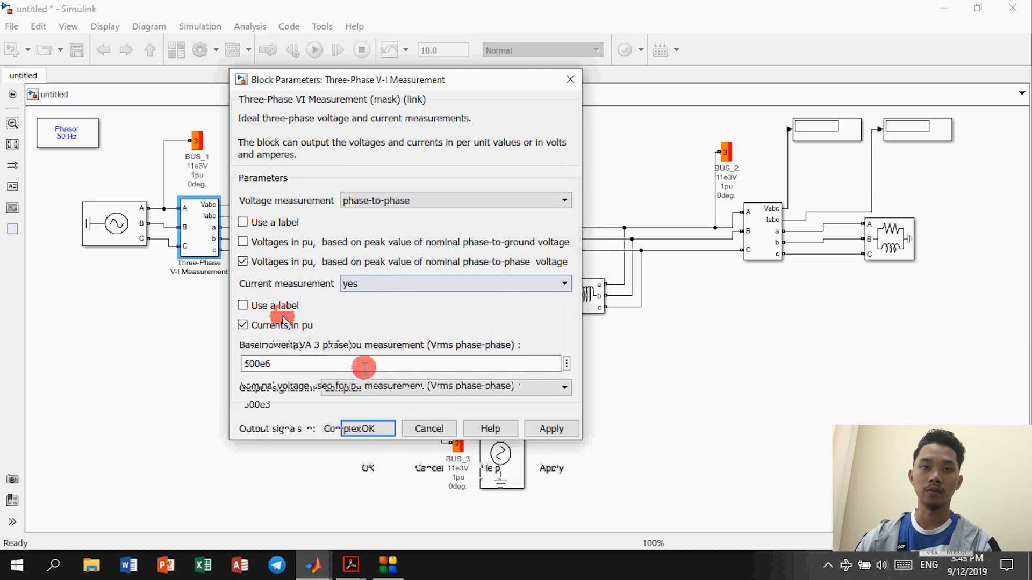
Step: Set the BUS_1 measurement's output signals to Magnitude-Angle
drag(464, 79, 570, 37)
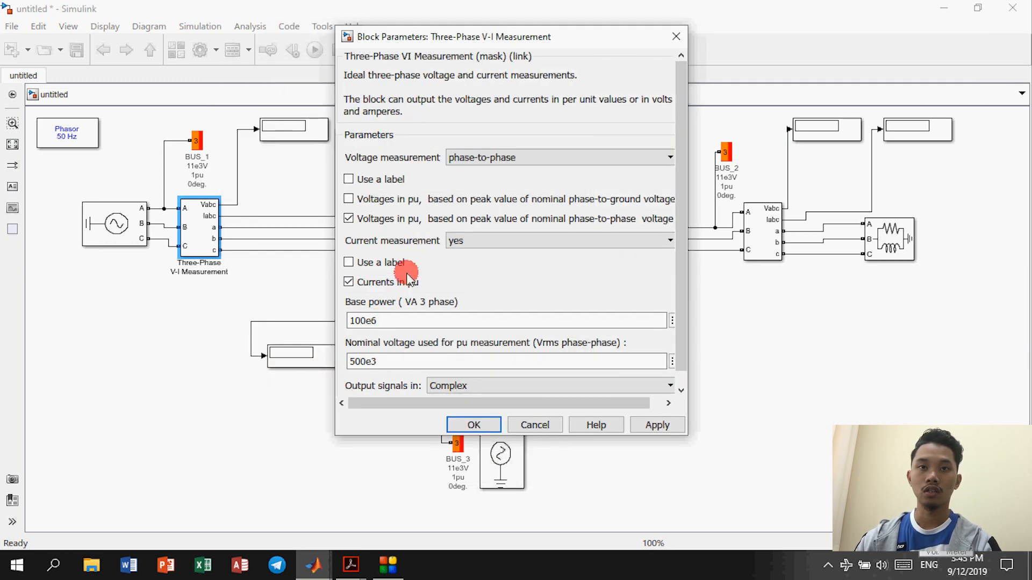
scroll(398, 344, down, 1)
text(11e3)
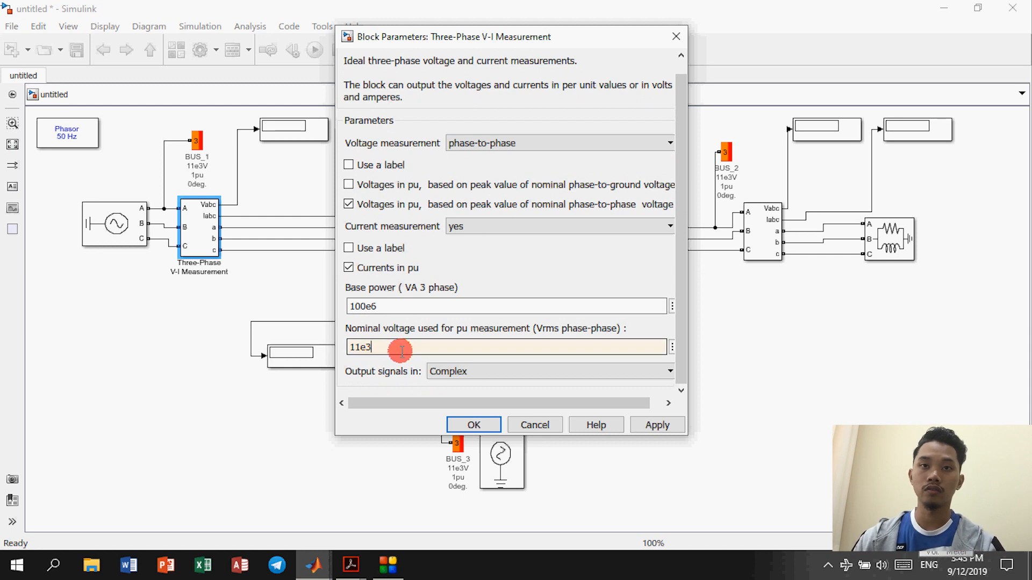
click(473, 376)
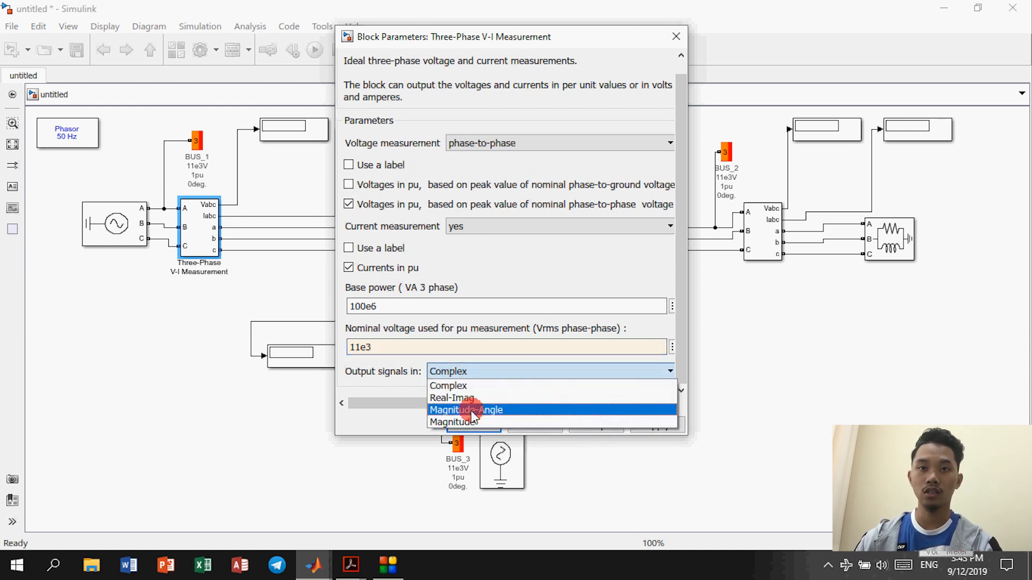
click(471, 411)
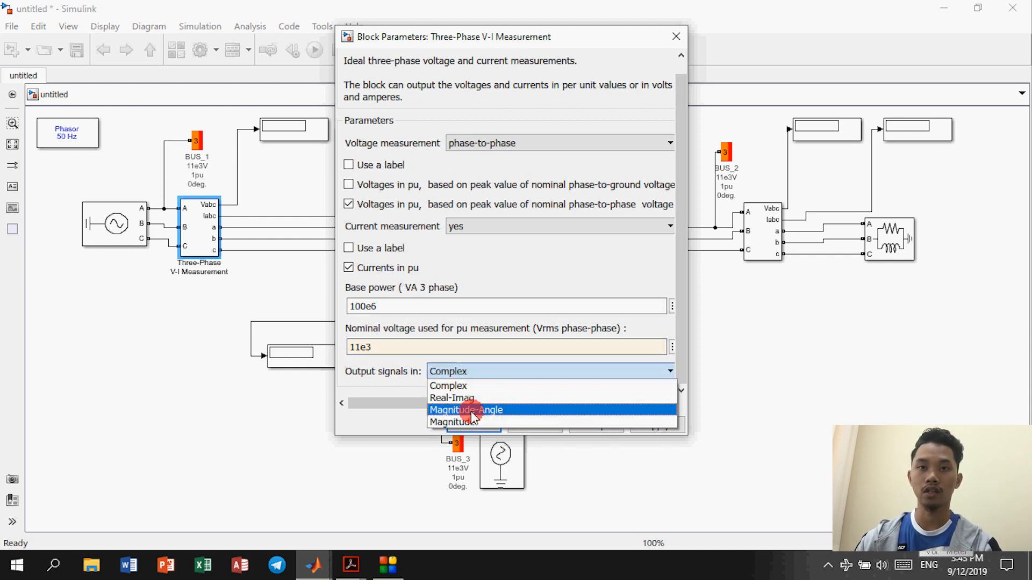
click(473, 424)
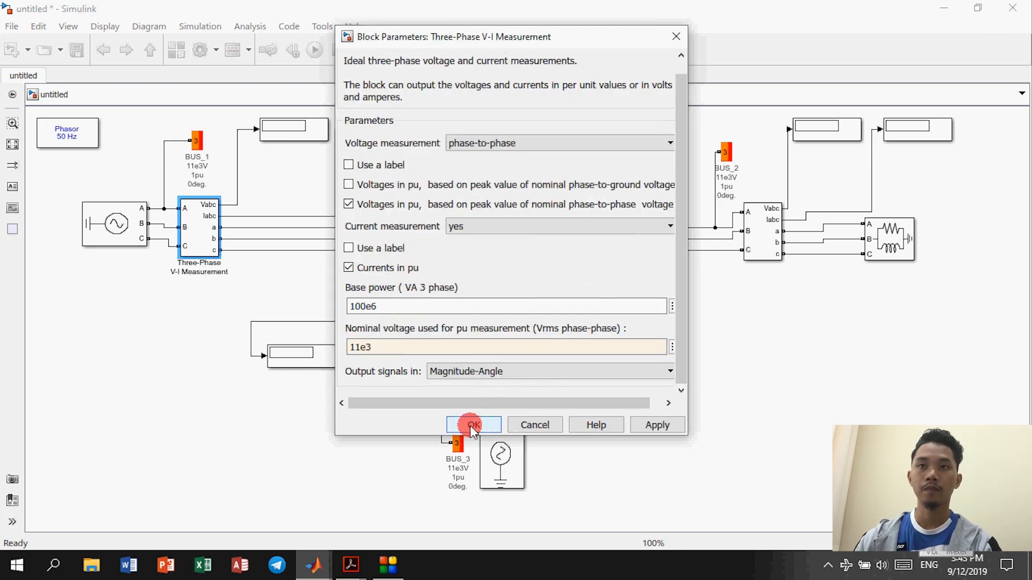
Step: Set the BUS_2 measurement to phase-to-phase voltages, nominal voltage 11e3, Magnitude-Angle output
double_click(763, 224)
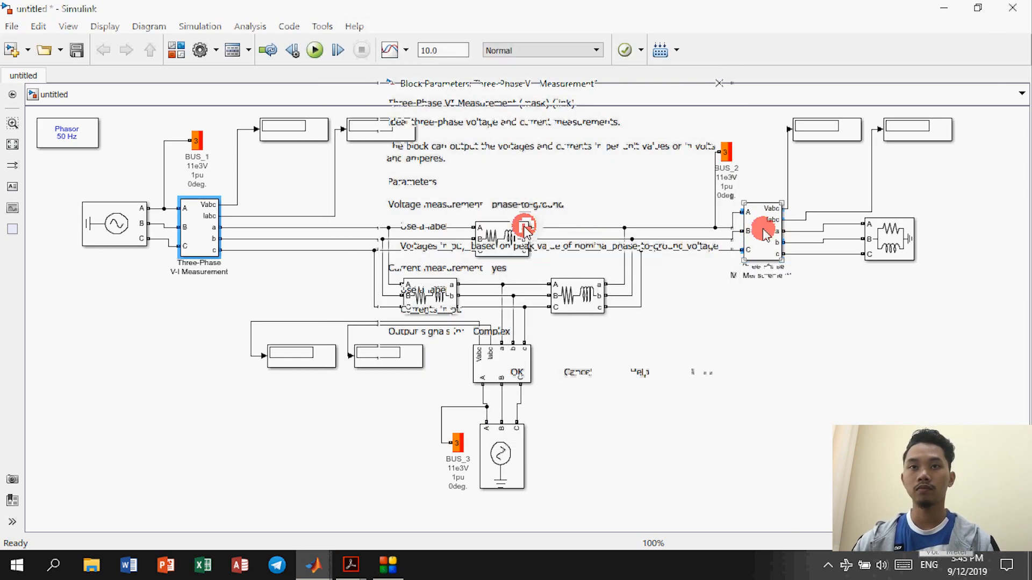
click(531, 223)
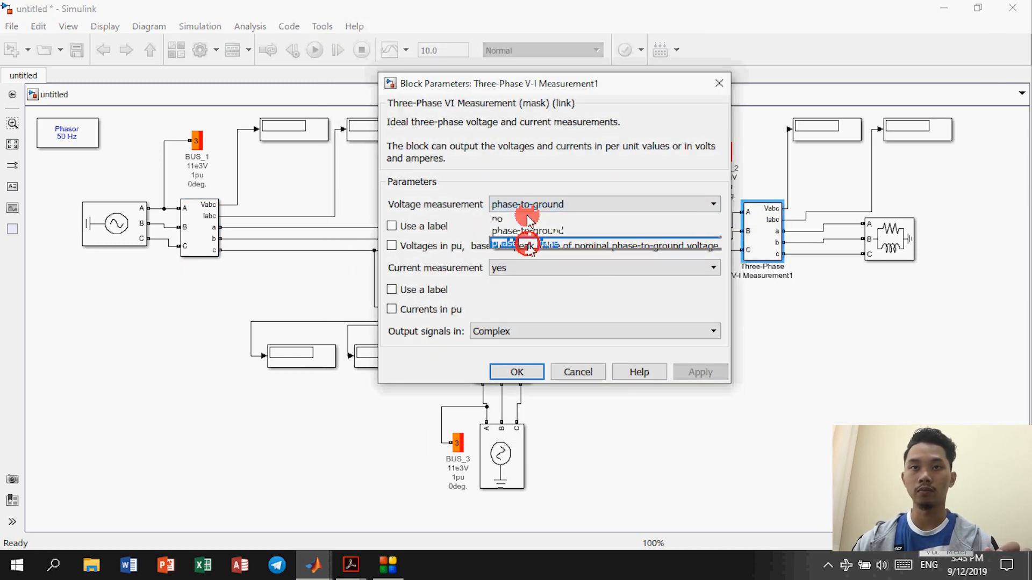
click(525, 241)
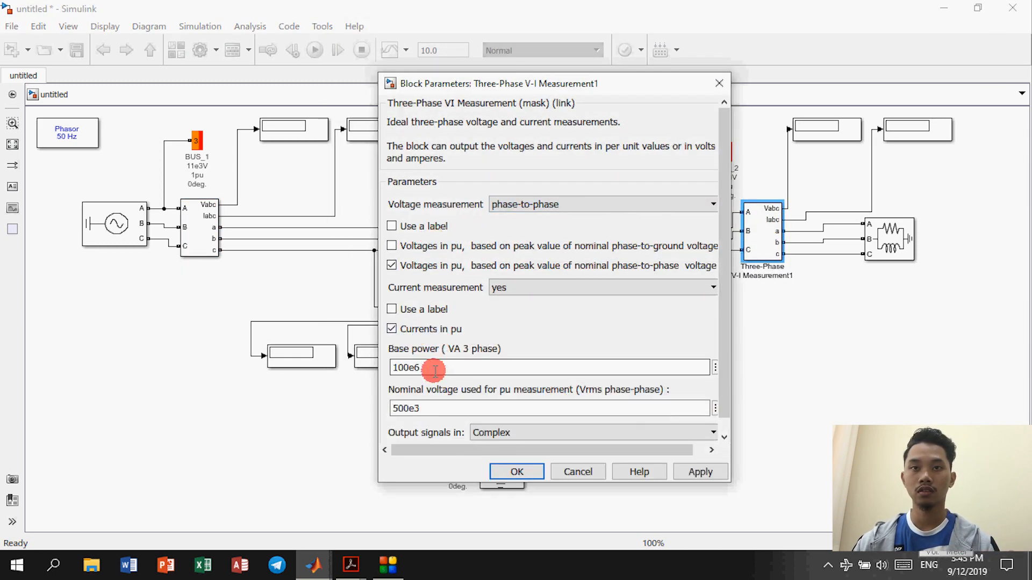
double_click(434, 371)
double_click(403, 408)
text(11e3)
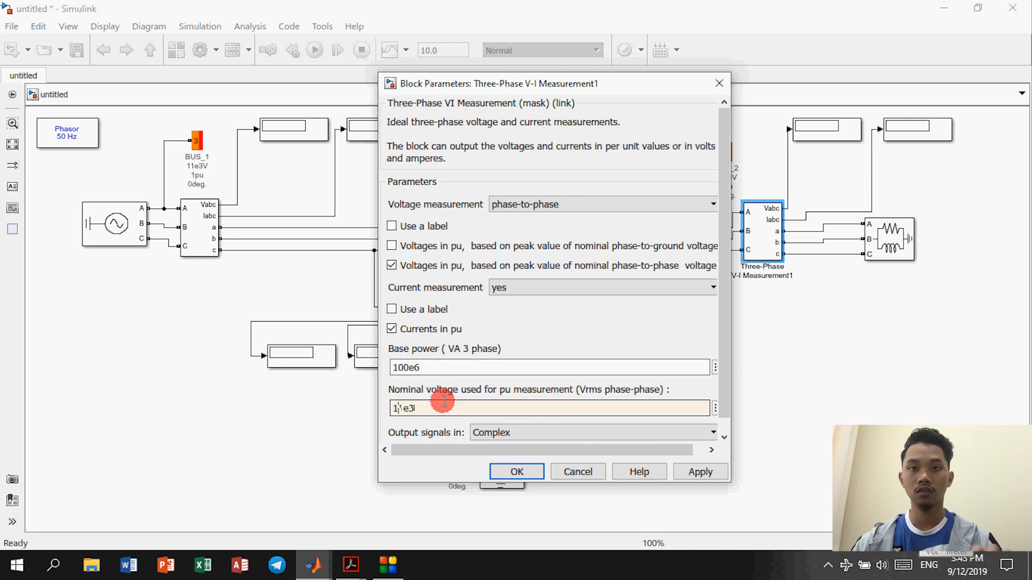
click(595, 432)
click(595, 455)
click(518, 472)
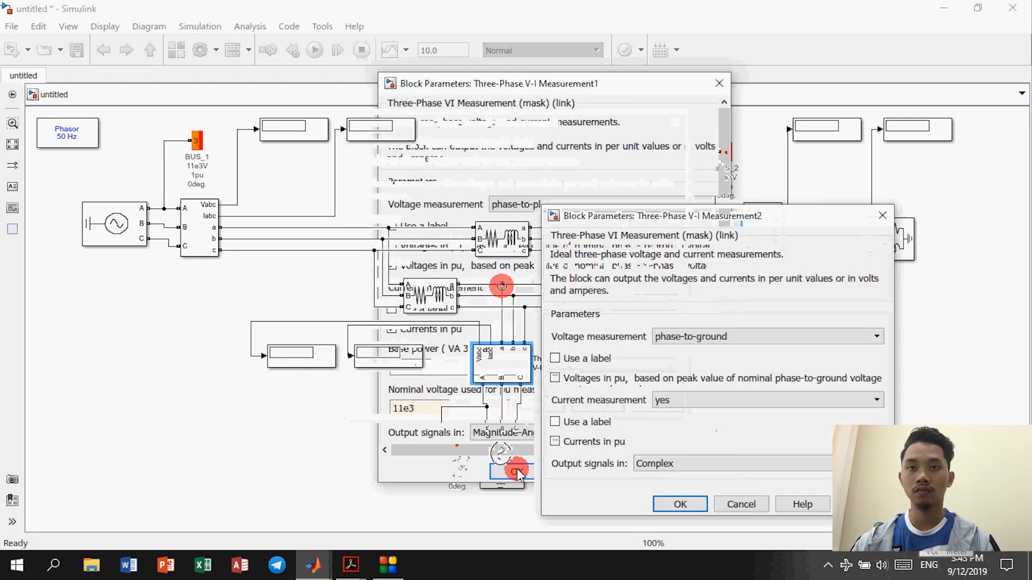
Step: Set the BUS_3 measurement to per-unit voltages and currents, nominal 11e3, Magnitude-Angle output
click(712, 337)
click(710, 376)
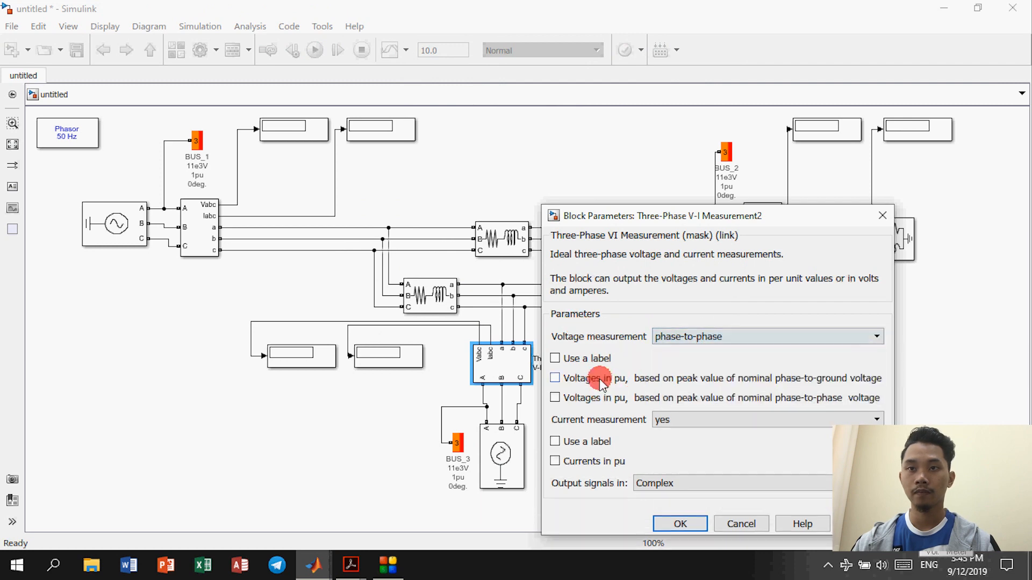
click(596, 463)
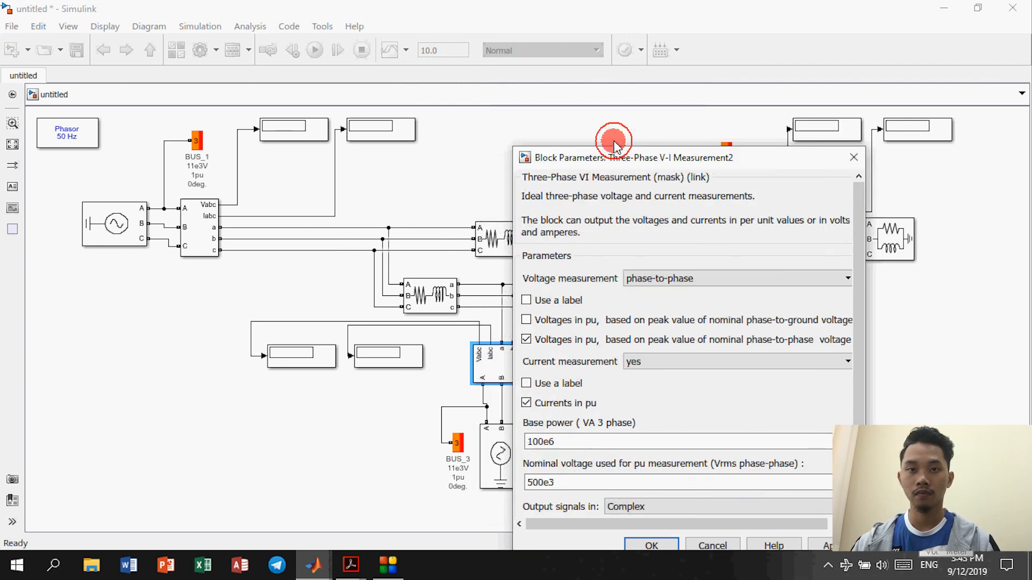
drag(614, 145, 585, 98)
double_click(549, 436)
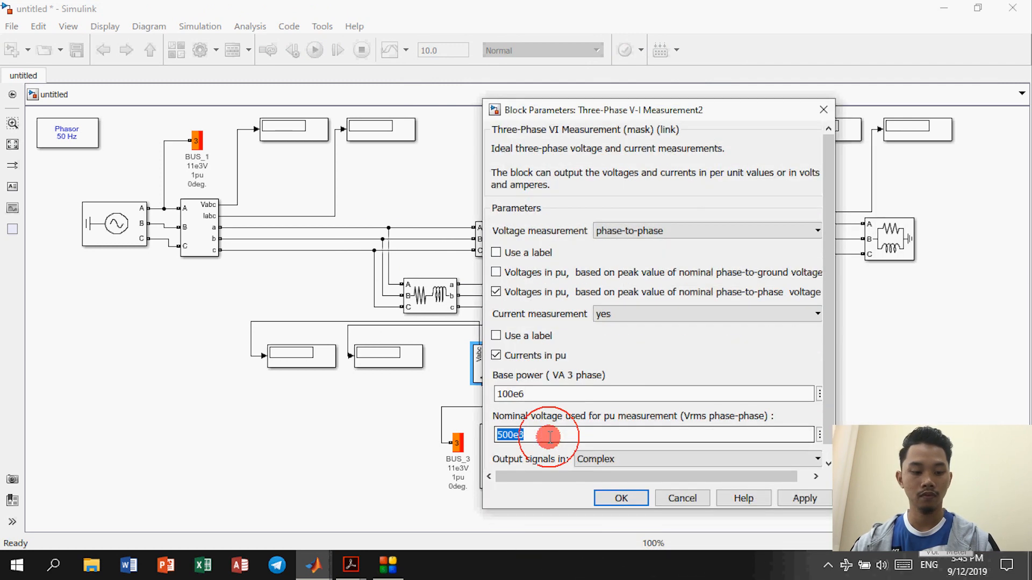
text(11)
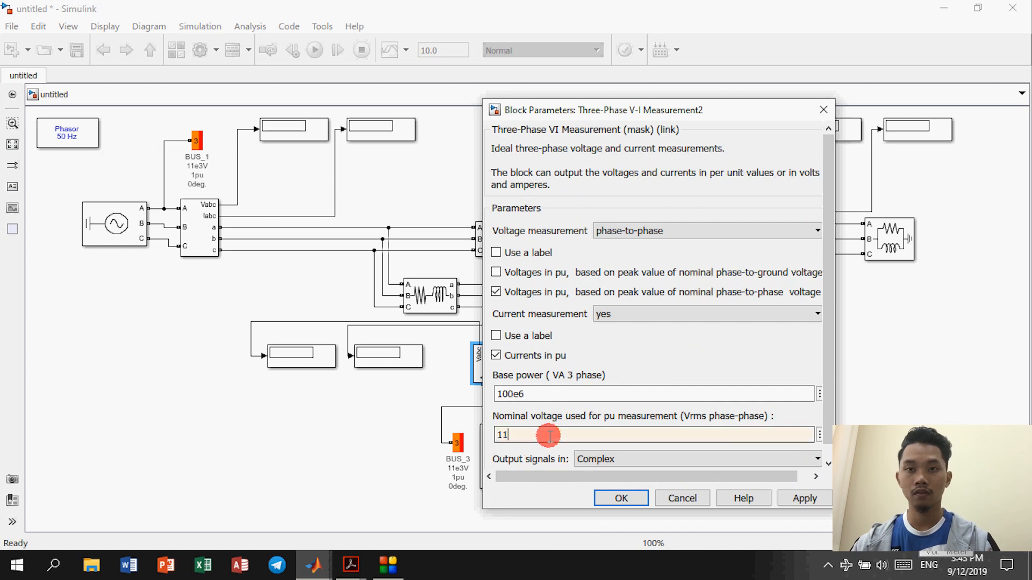
text(e3)
click(587, 457)
click(603, 488)
click(617, 500)
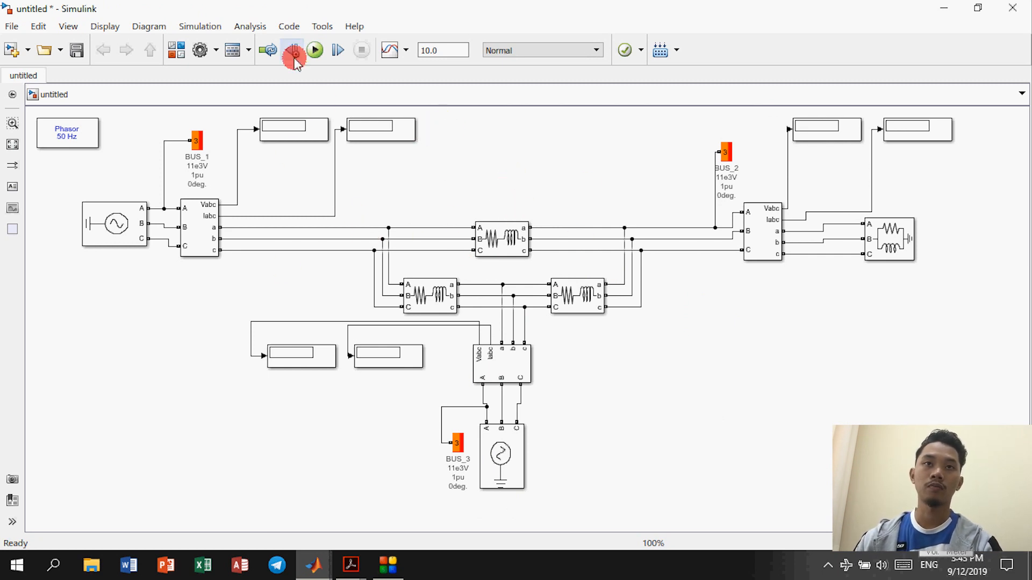
Step: Simulate the model and stretch the BUS_1 voltage display to show 1.05 pu at 30, -90, 150
click(318, 54)
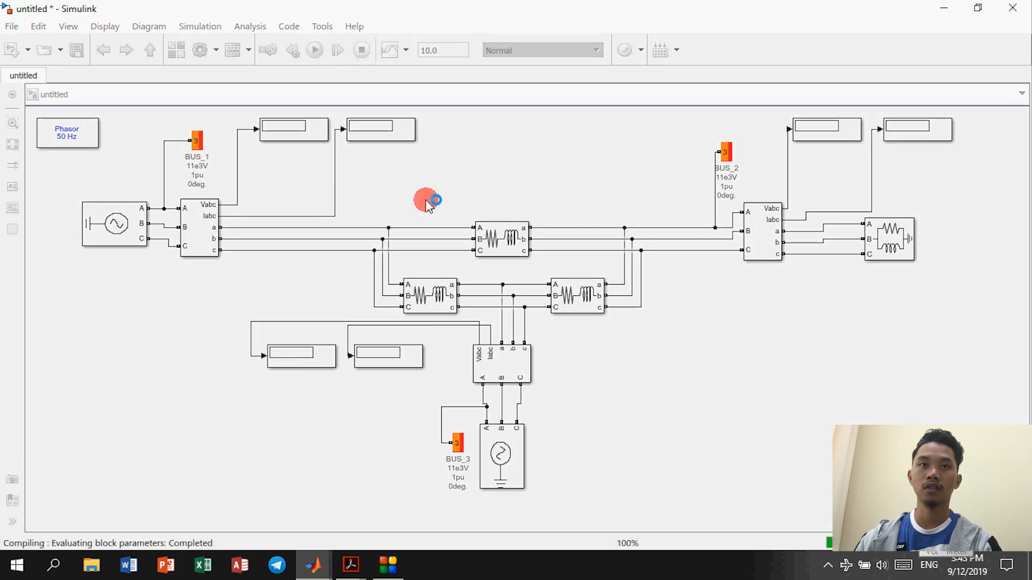
click(307, 132)
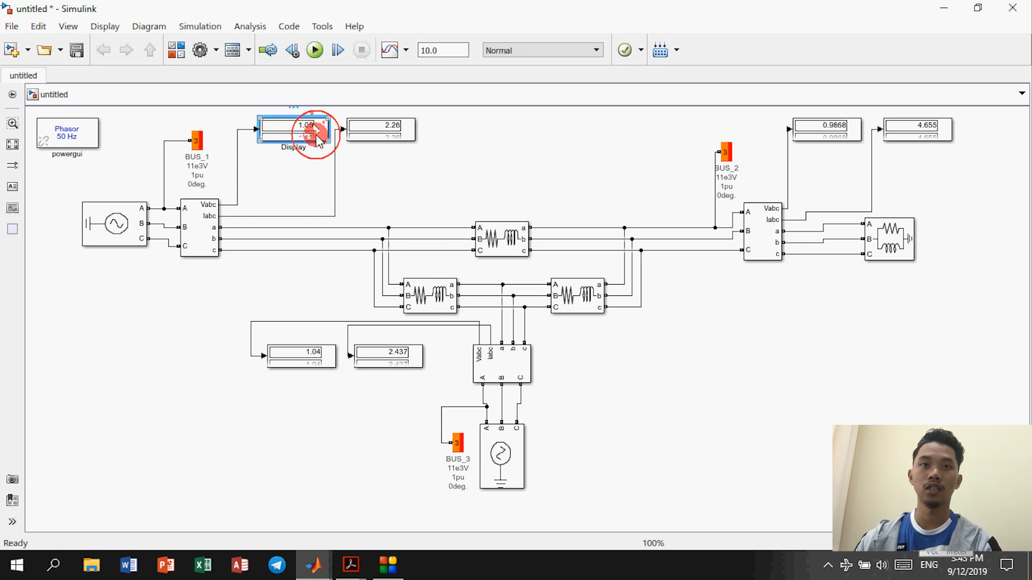
drag(329, 142, 328, 203)
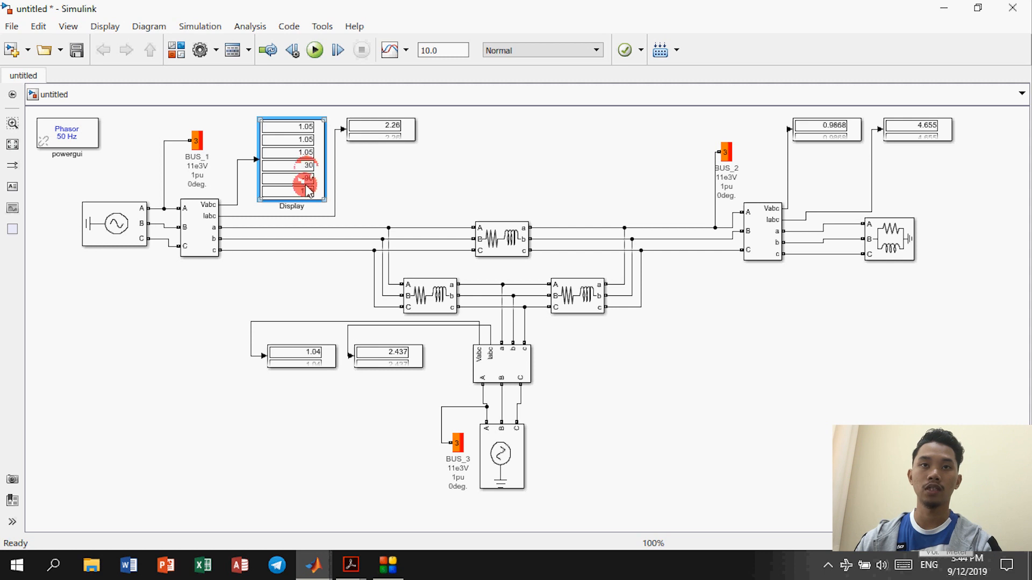
Step: Enlarge the 2.26 BUS_1 current display to six rows
click(382, 137)
drag(415, 141, 411, 198)
click(309, 137)
shift+click(404, 164)
Step: Enlarge the BUS_2 voltage (0.9868) and current (4.655) displays to six rows
click(844, 131)
drag(862, 141, 864, 203)
click(913, 132)
drag(951, 141, 954, 202)
Step: Enlarge the BUS_3 voltage (1.04) and current (2.437) displays to six rows
click(306, 357)
drag(335, 368, 336, 427)
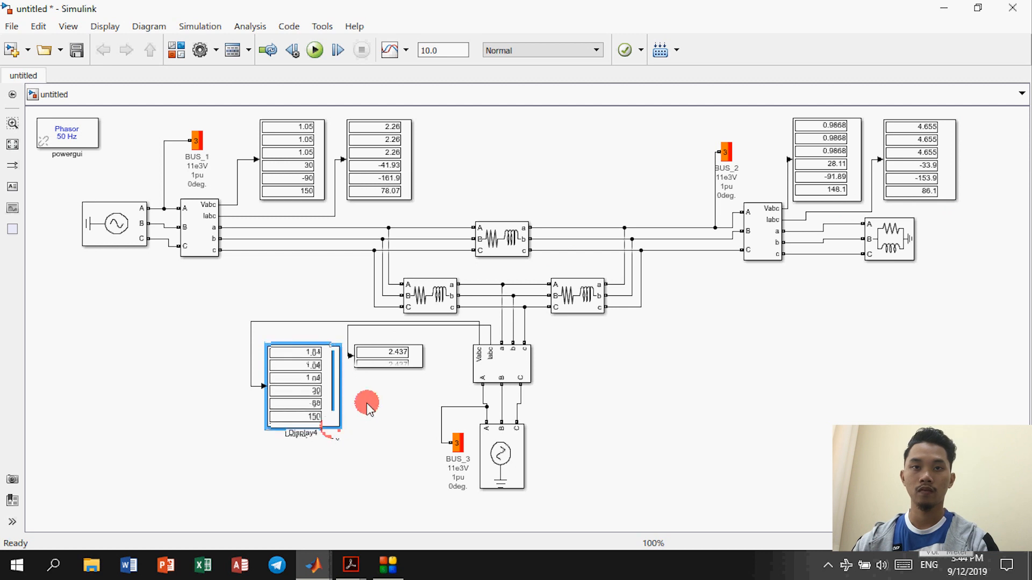
click(422, 369)
drag(421, 370, 419, 429)
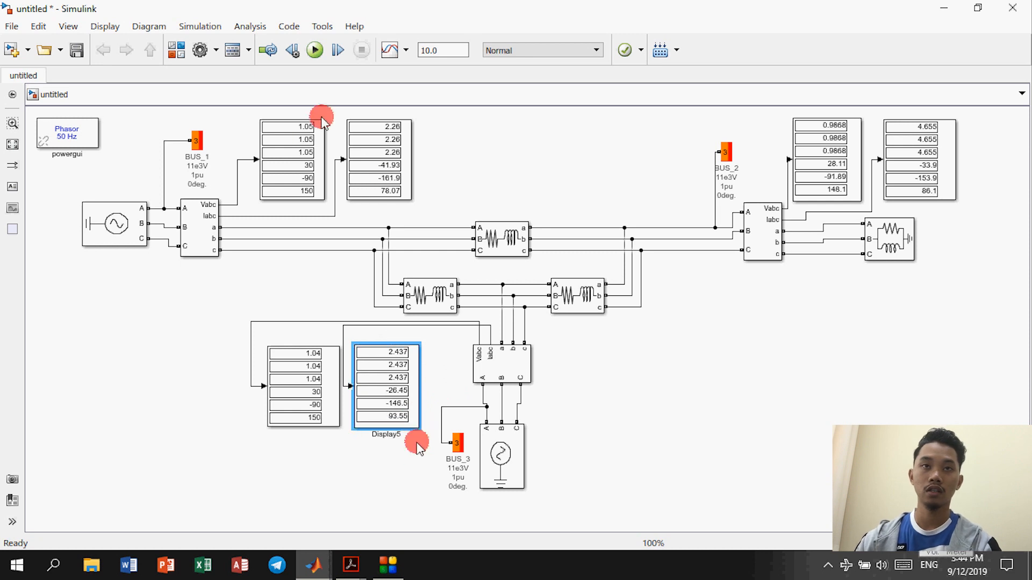
Step: Check the resized BUS_1 and BUS_2 displays, then clear the selection
click(303, 159)
click(387, 131)
click(404, 141)
click(450, 153)
click(468, 164)
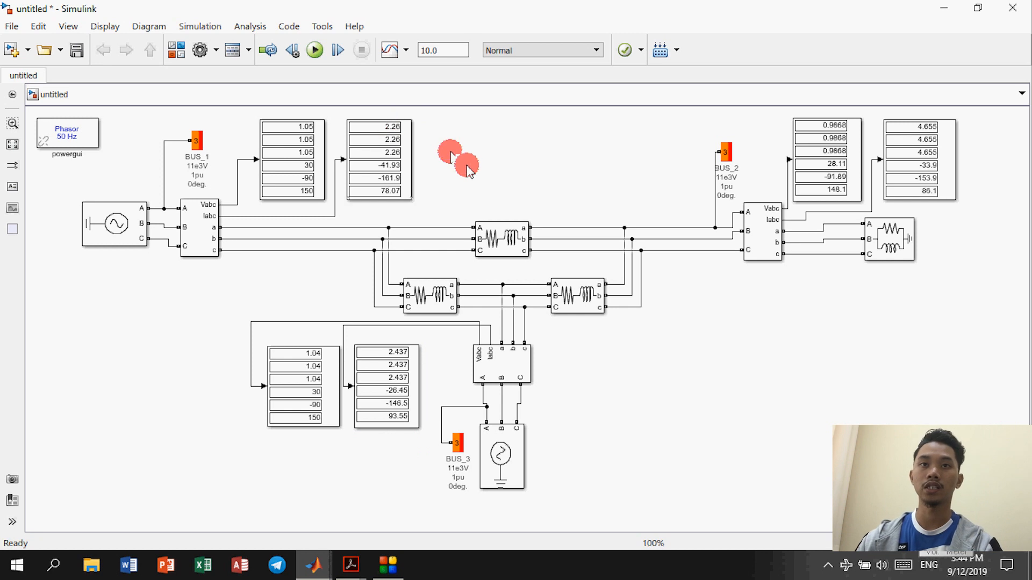
click(633, 183)
click(800, 177)
click(924, 155)
click(732, 305)
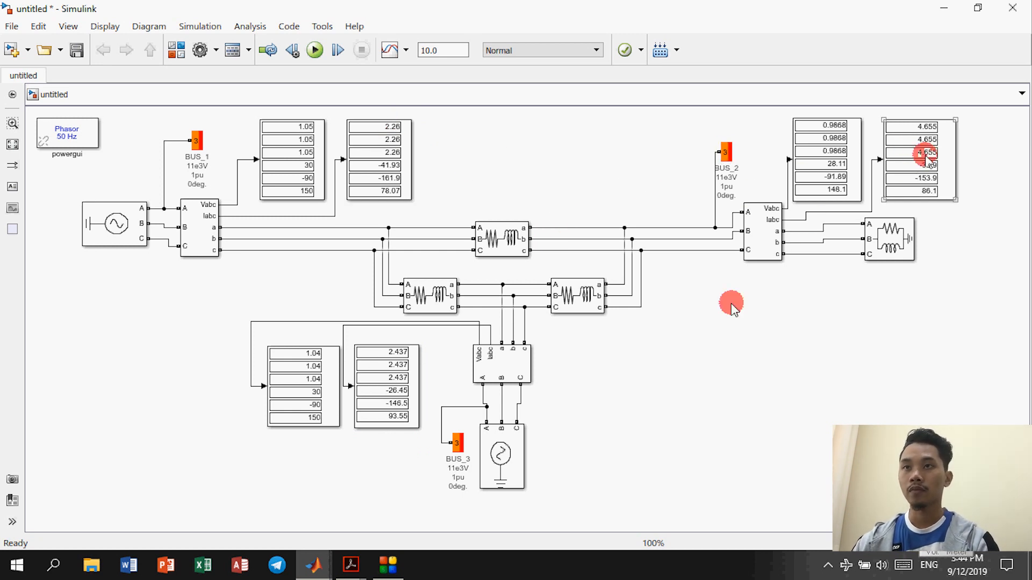
click(468, 213)
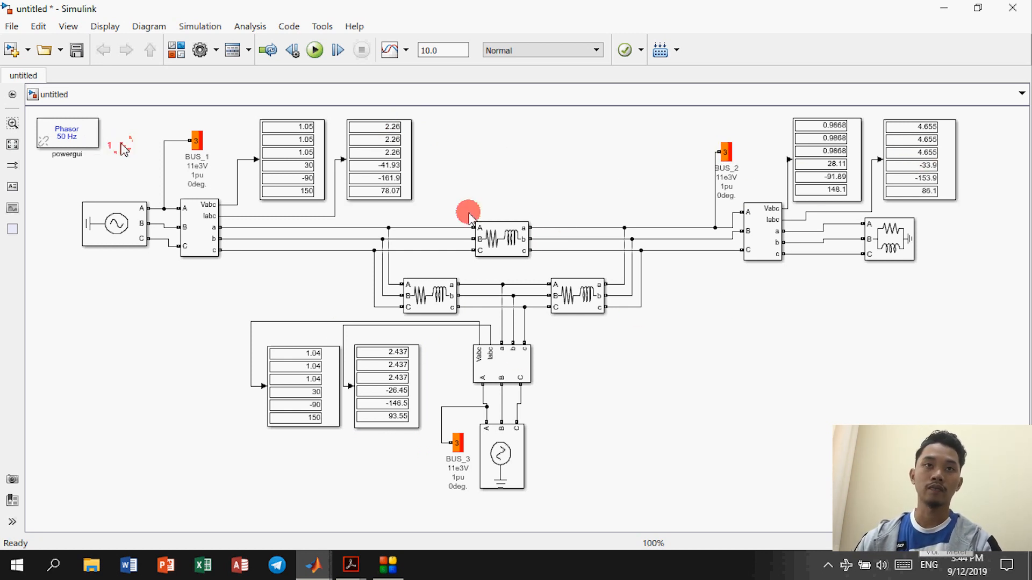
click(86, 139)
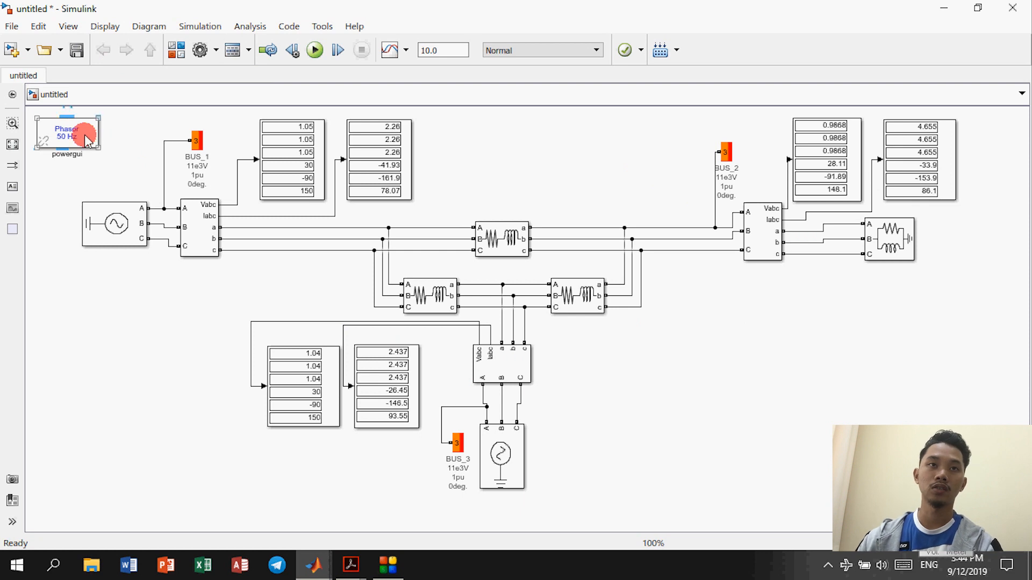
Step: Compute the load flow from powergui's Load Flow Tool, converging with BUS_2 at 0.9852 pu, -2.16°
double_click(72, 135)
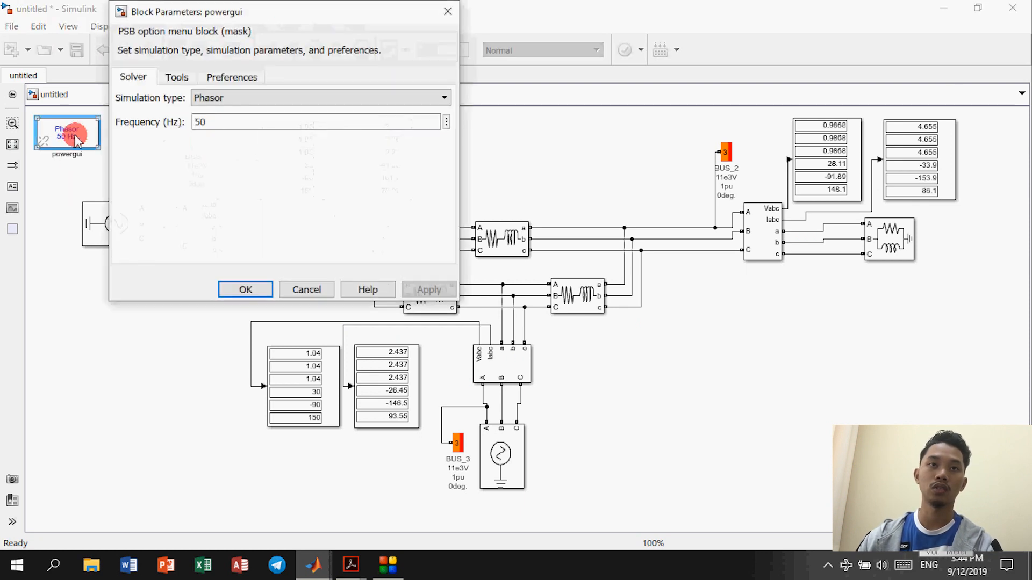
click(174, 81)
click(279, 227)
click(279, 228)
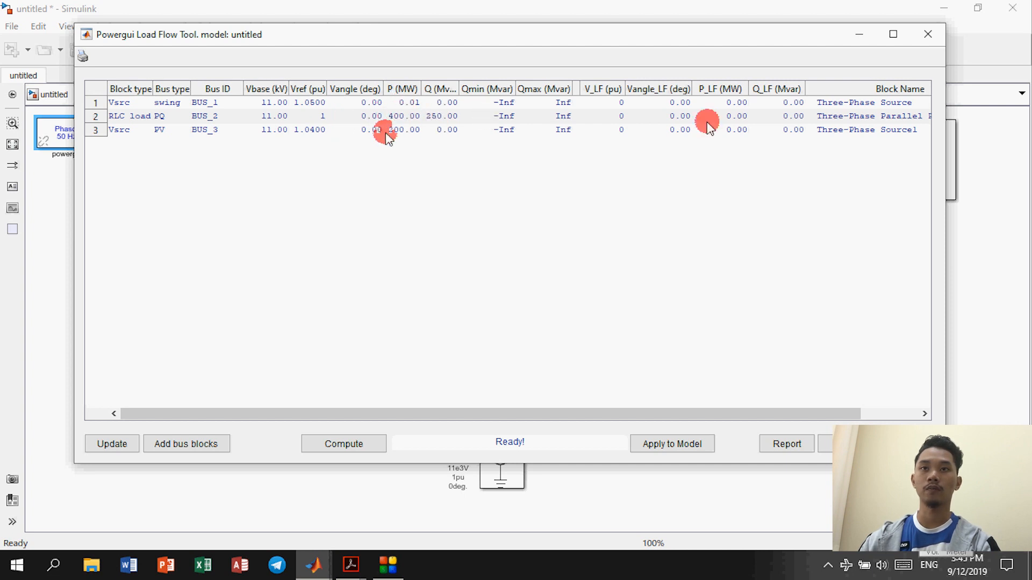
click(350, 443)
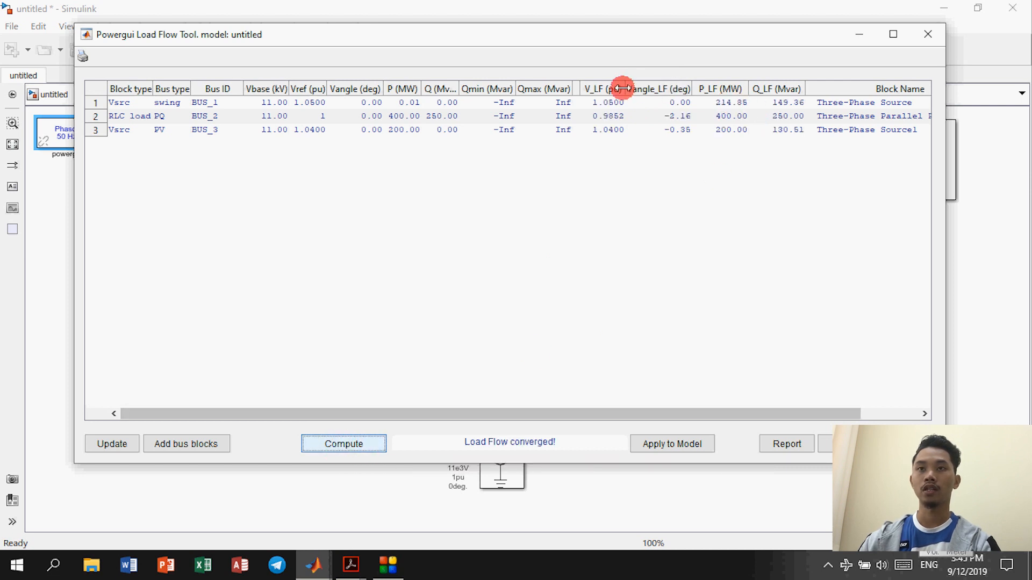
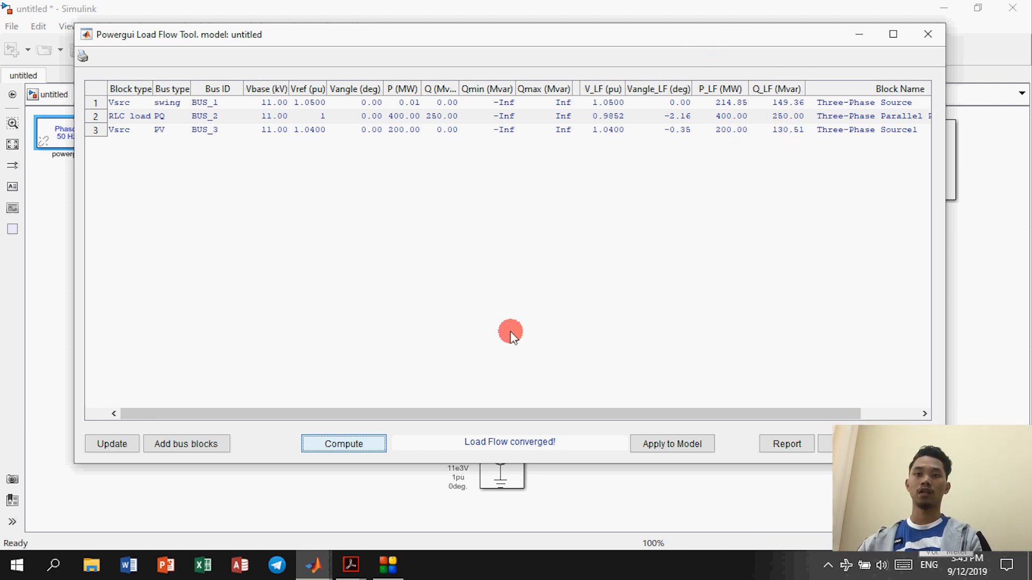
Step: Bring the Power-System-Analysis textbook PDF with the three-bus example to the front
mouse_move(351, 566)
click(300, 497)
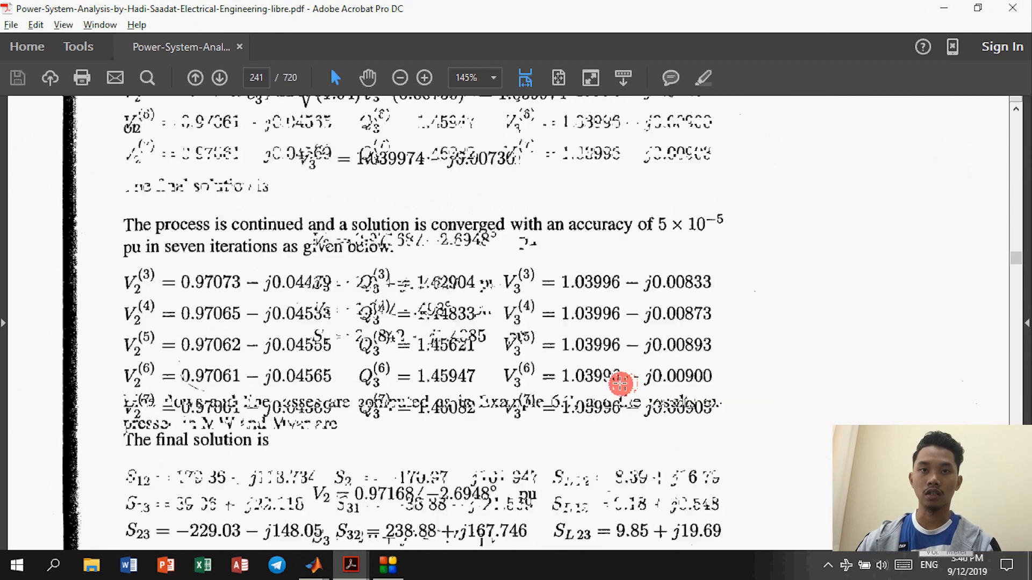
Step: Scroll the PDF to the book's final solution (V2 = 0.97168∠−2.6948° pu), then return to the load flow results
scroll(625, 383, down, 3)
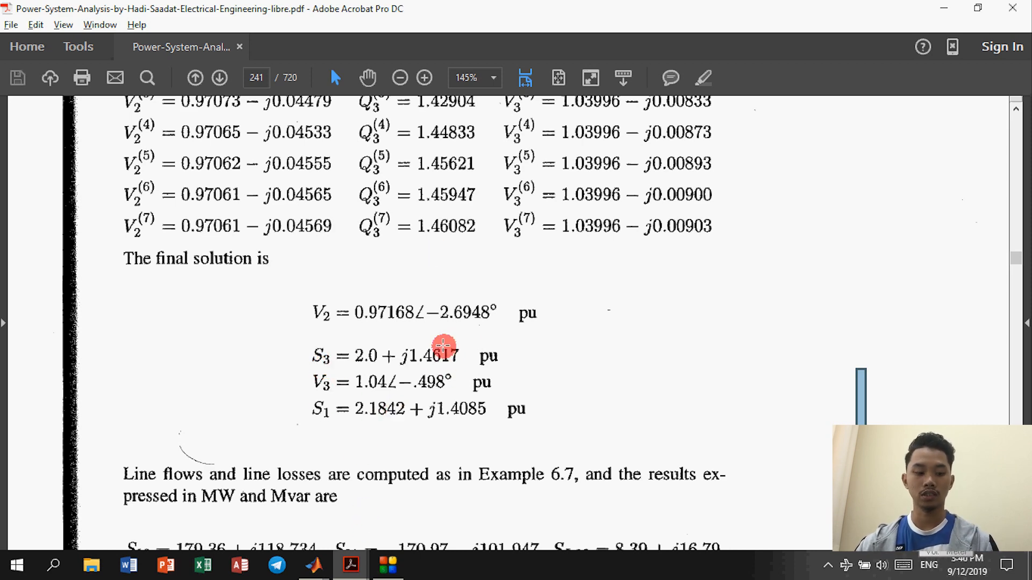
key(alt+Tab)
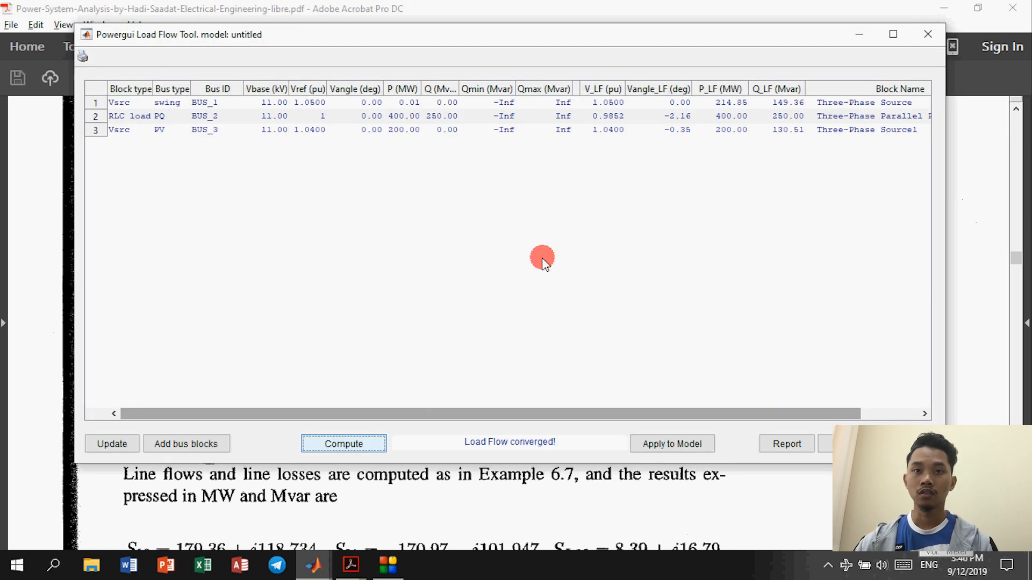
Step: Shrink the Load Flow Tool window and position it at the top, above the book's solution
drag(436, 465, 494, 171)
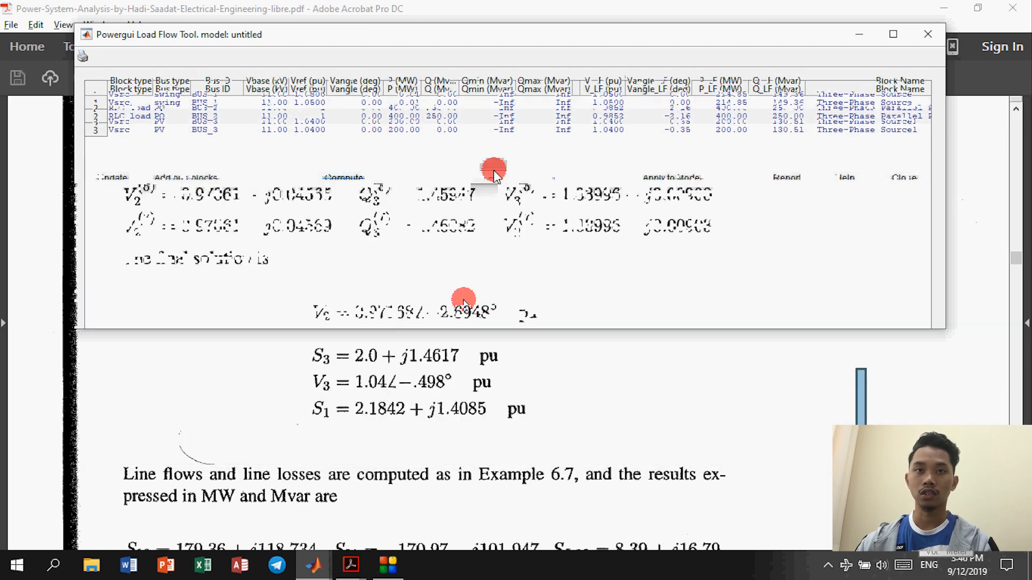
drag(525, 37, 511, 100)
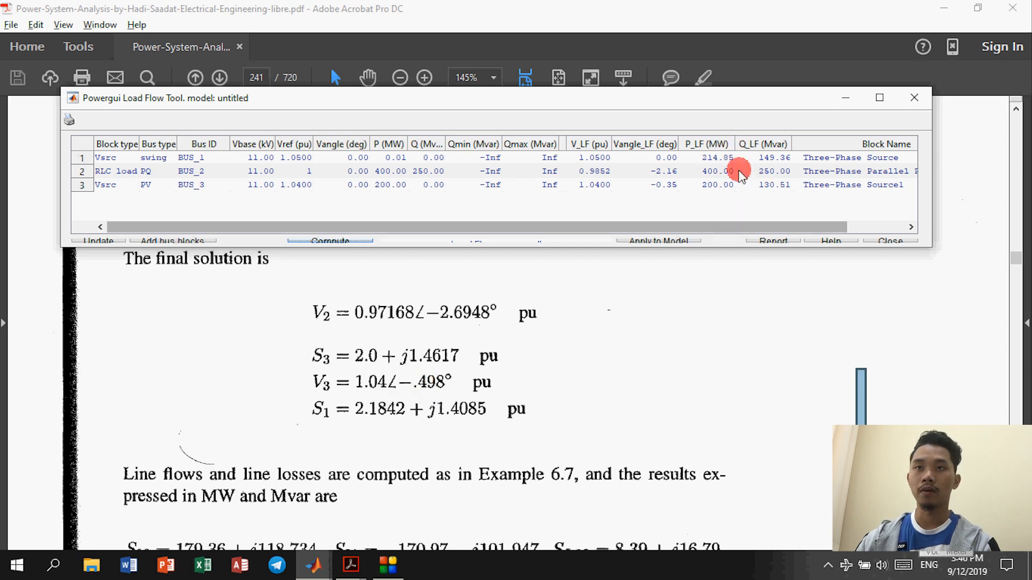
scroll(539, 270, down, 5)
scroll(505, 376, down, 8)
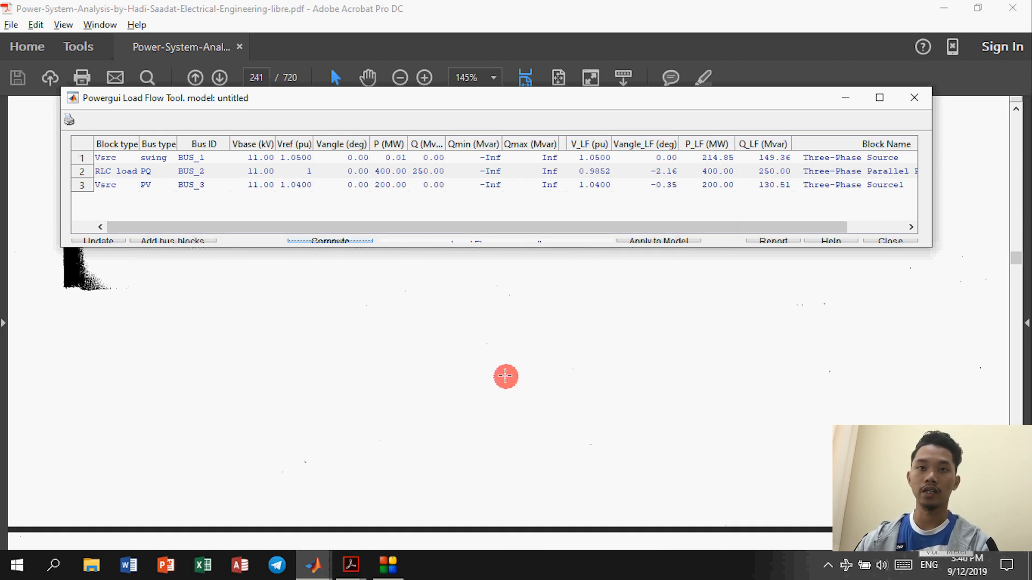
Step: Show Figure 6.13's line-flow diagram beneath a taller load flow window, then close the tool
scroll(499, 386, down, 1)
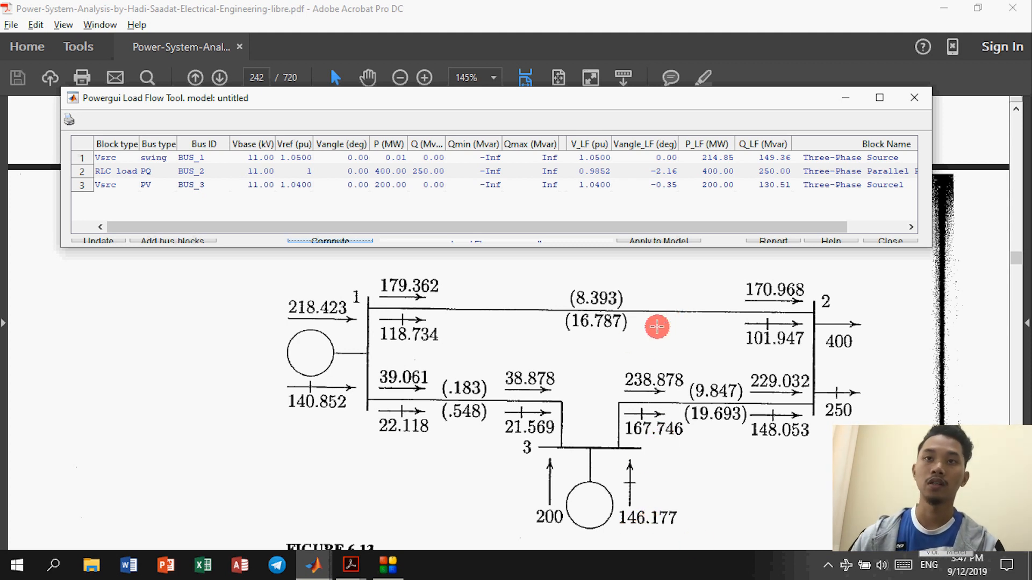
drag(675, 247, 696, 309)
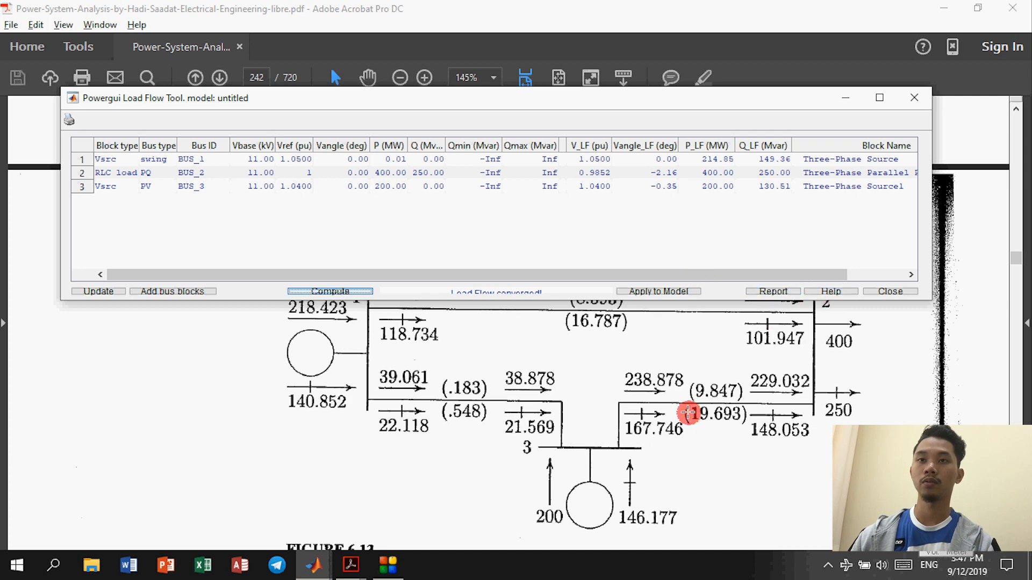
click(876, 292)
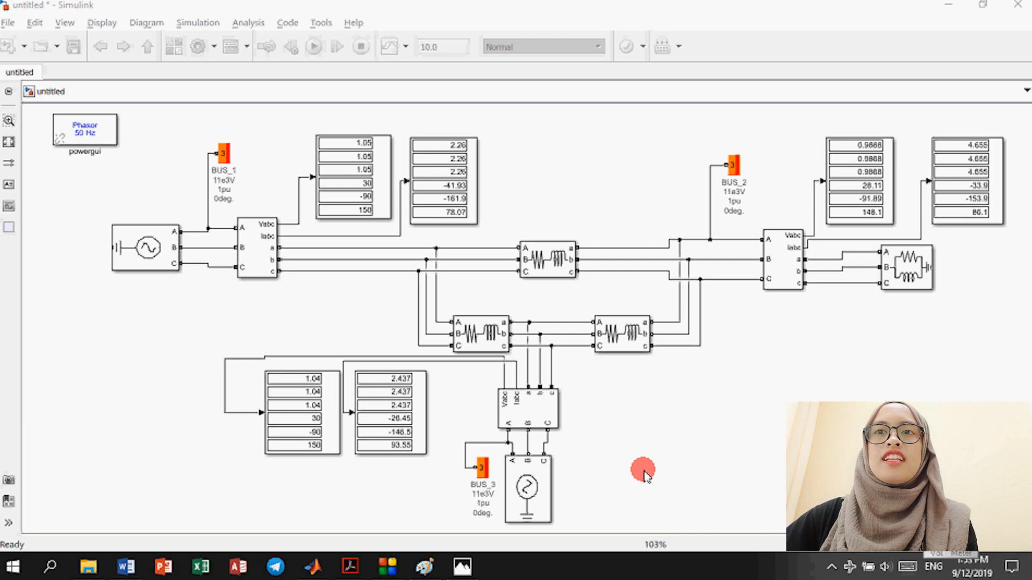
Step: Search the Library Browser for 'three' and add the Three-Phase Fault block to the model
click(617, 410)
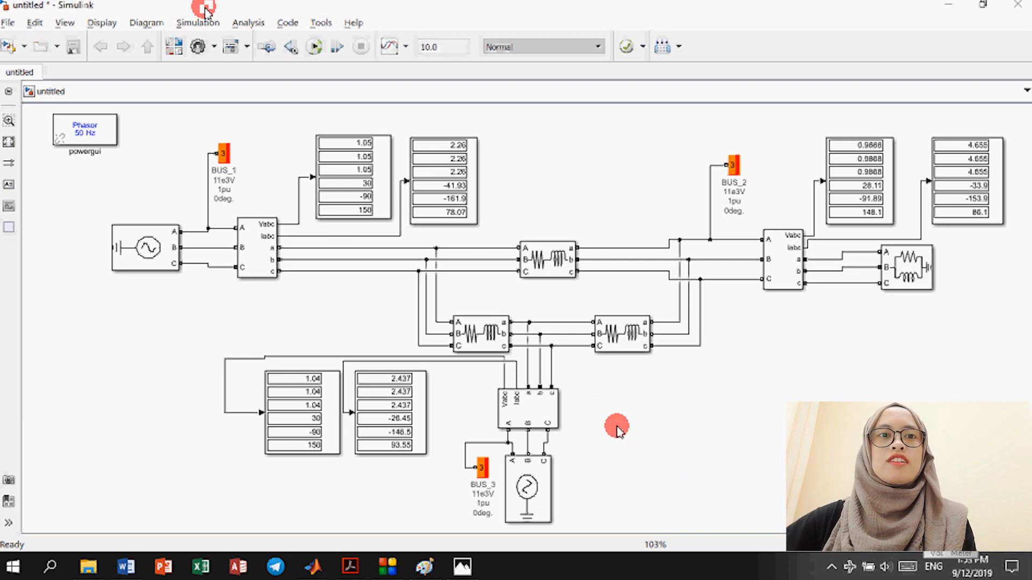
click(177, 49)
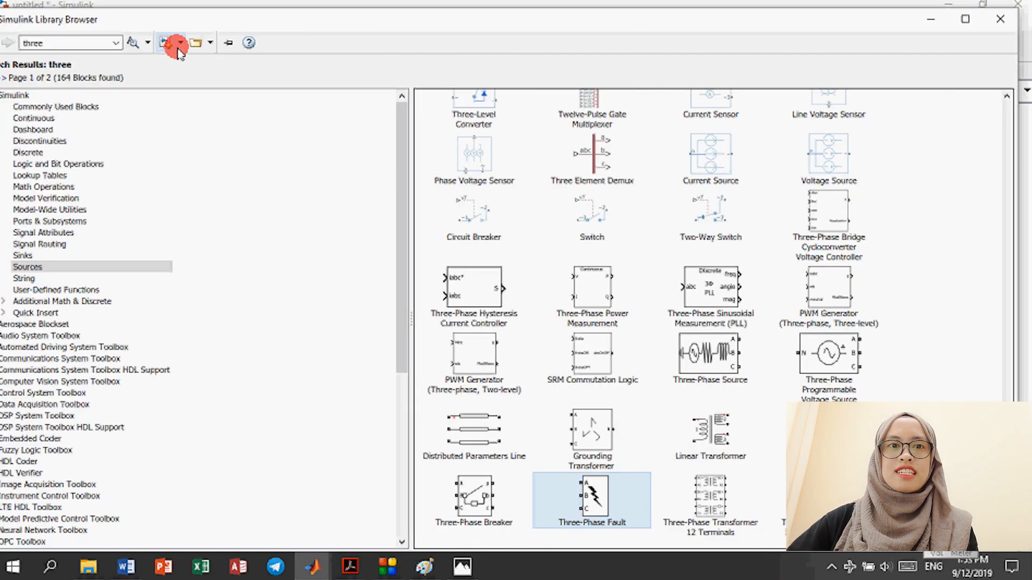
click(63, 44)
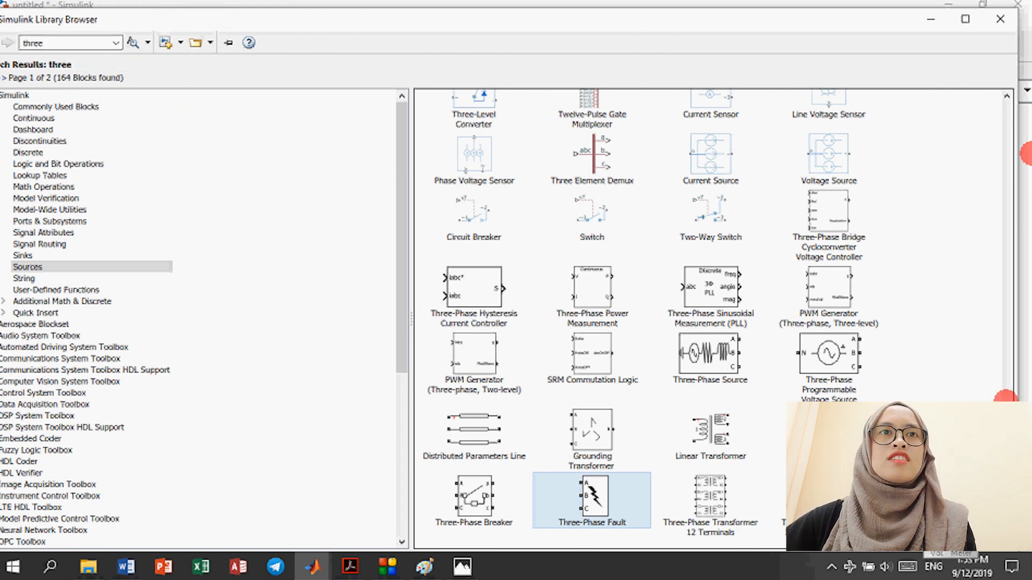
click(595, 505)
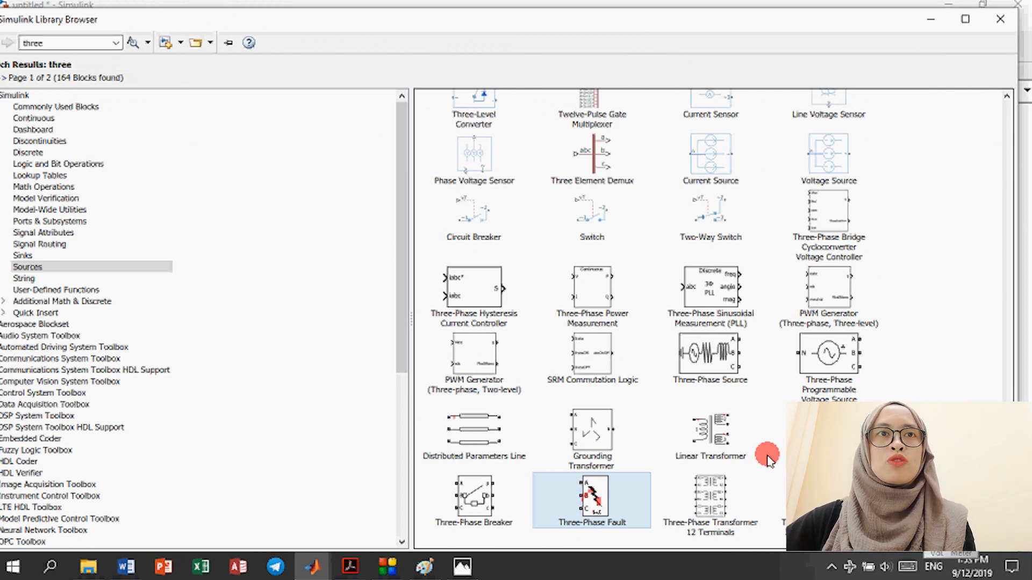
right_click(594, 505)
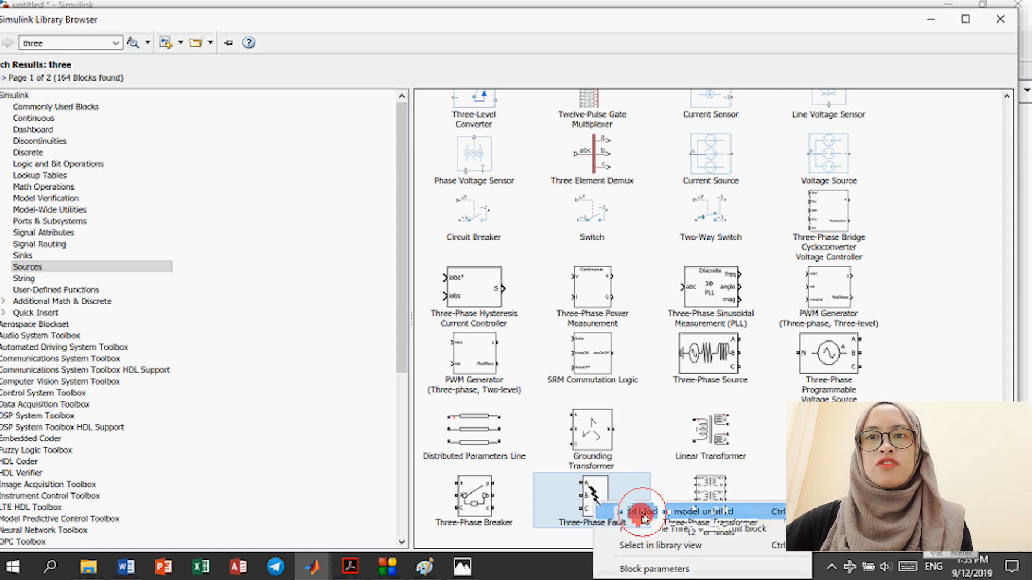
click(959, 20)
Step: Move the Three-Phase Fault block right, wire terminals A, B, C to the line conductors, and open its parameters
click(933, 20)
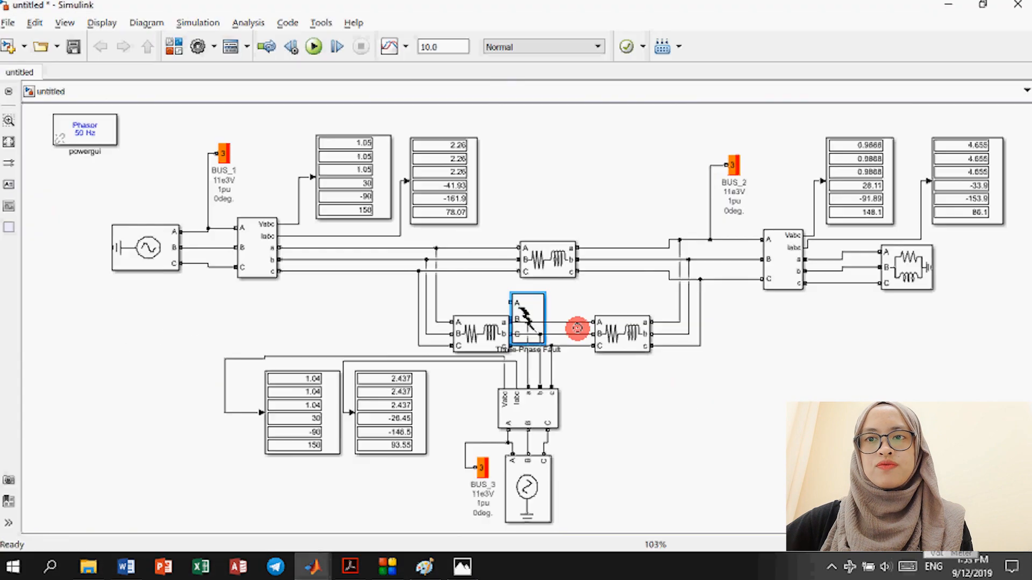
drag(535, 313, 794, 358)
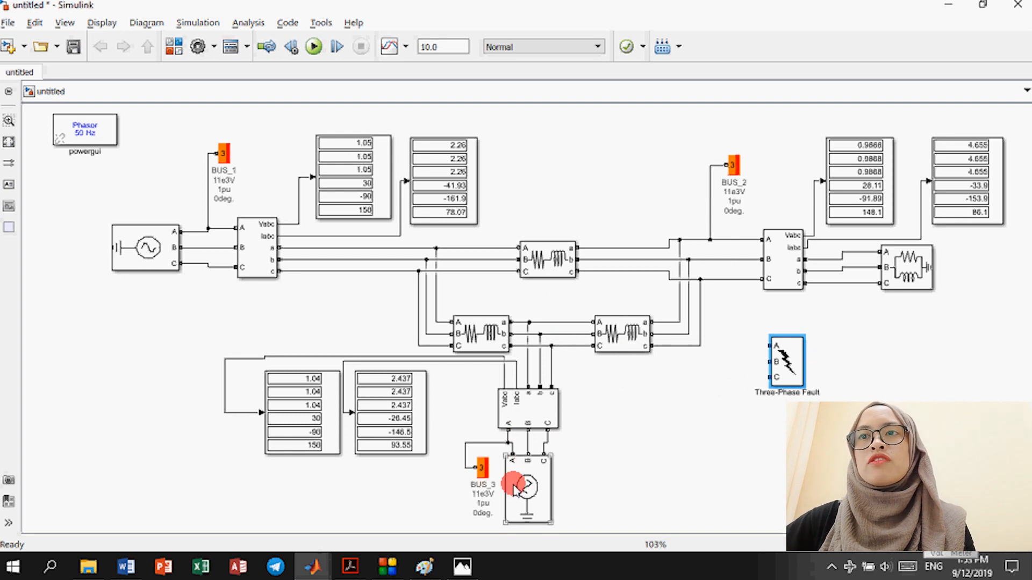
drag(769, 346, 681, 315)
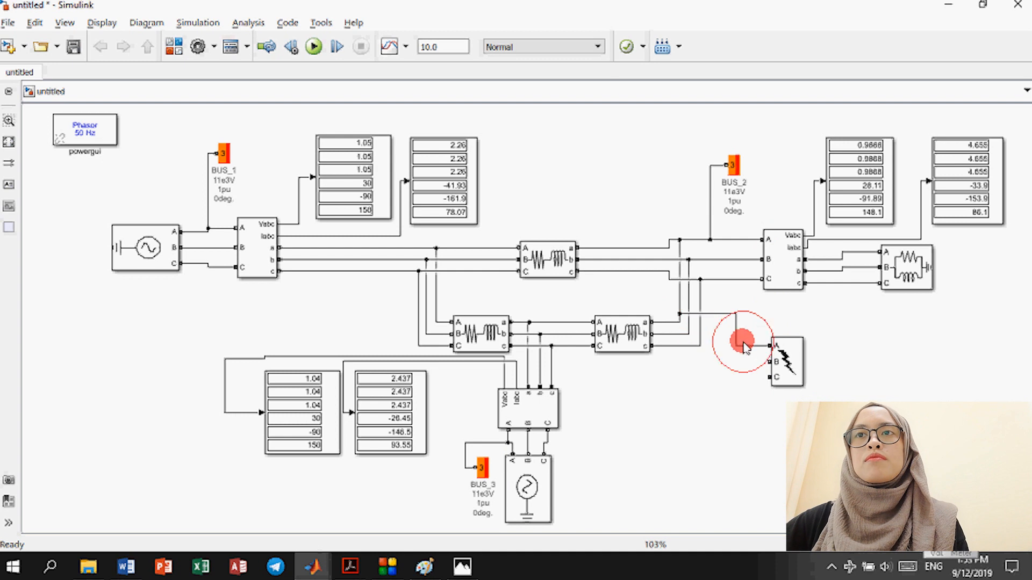
click(768, 362)
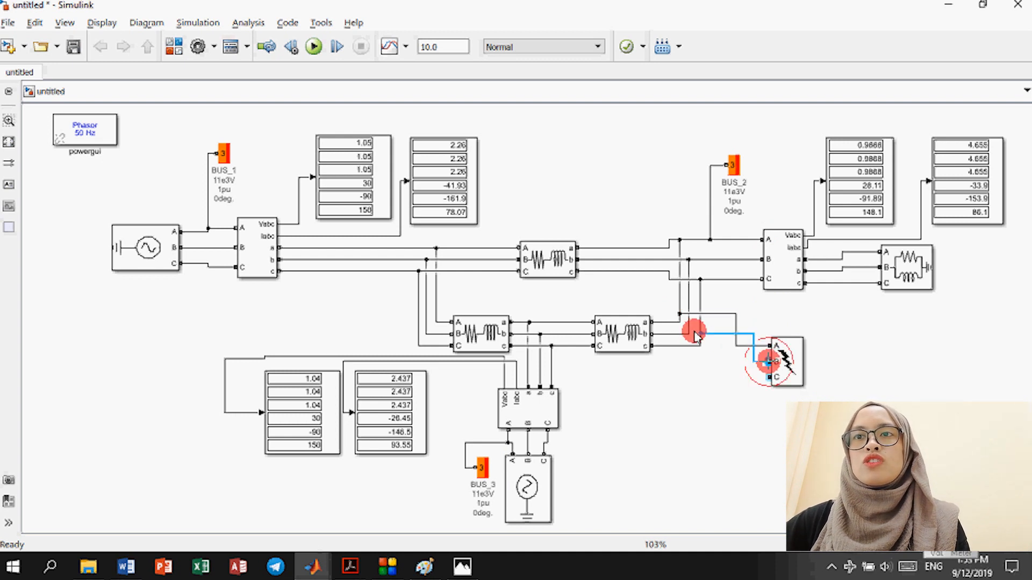
drag(768, 361, 700, 346)
click(792, 362)
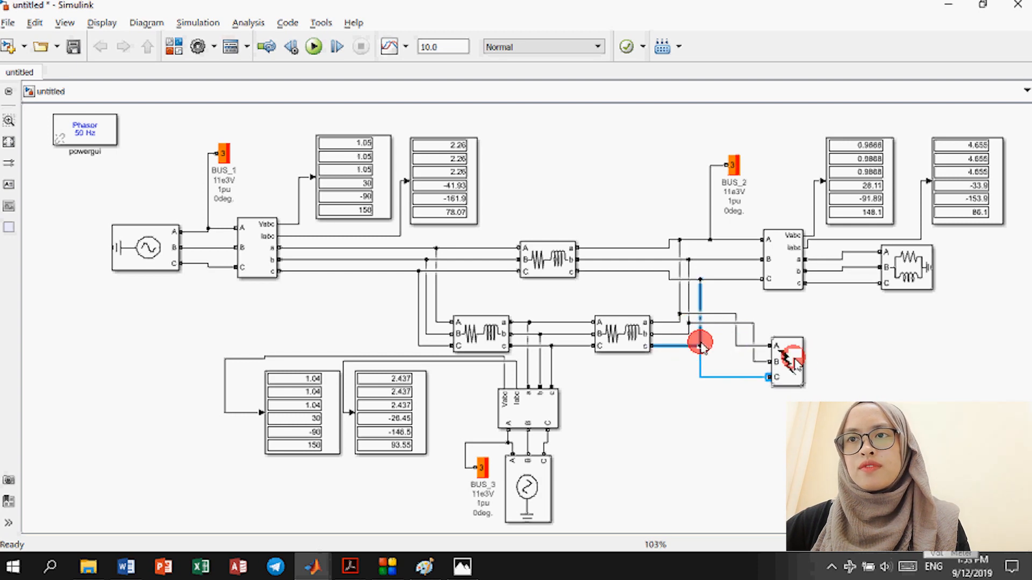
double_click(793, 362)
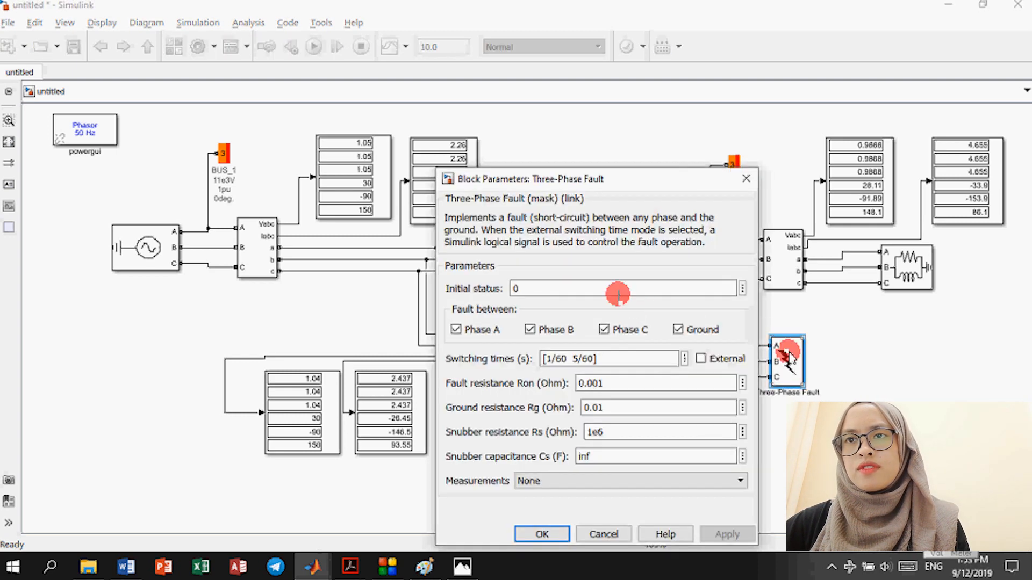
Step: Set the fault's initial status to 1 and limit the fault to phase A only
click(618, 290)
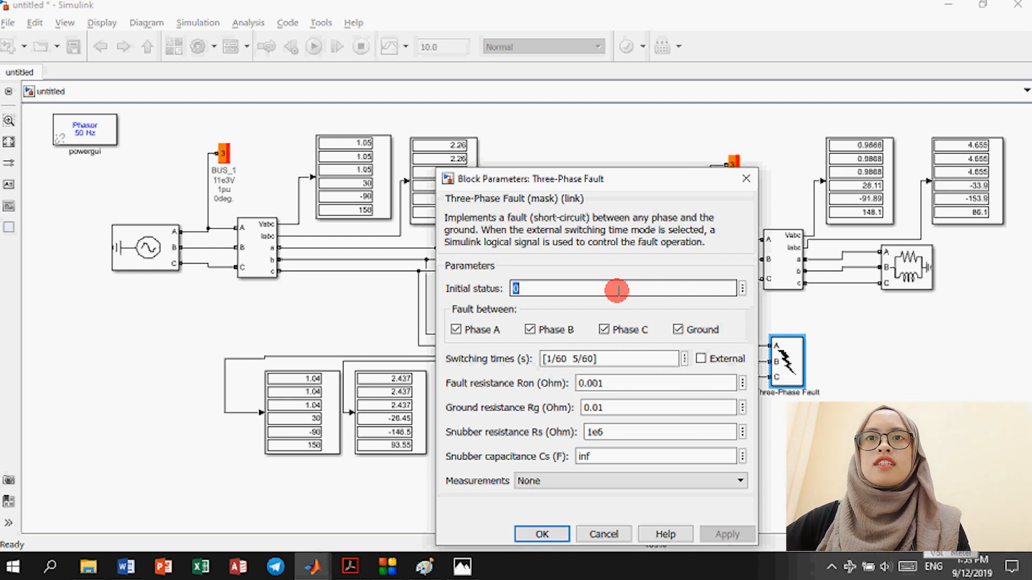
text(1)
click(529, 329)
click(605, 329)
Step: Change the fault switching times to [1/50 10/50] s
click(561, 361)
triple_click(560, 360)
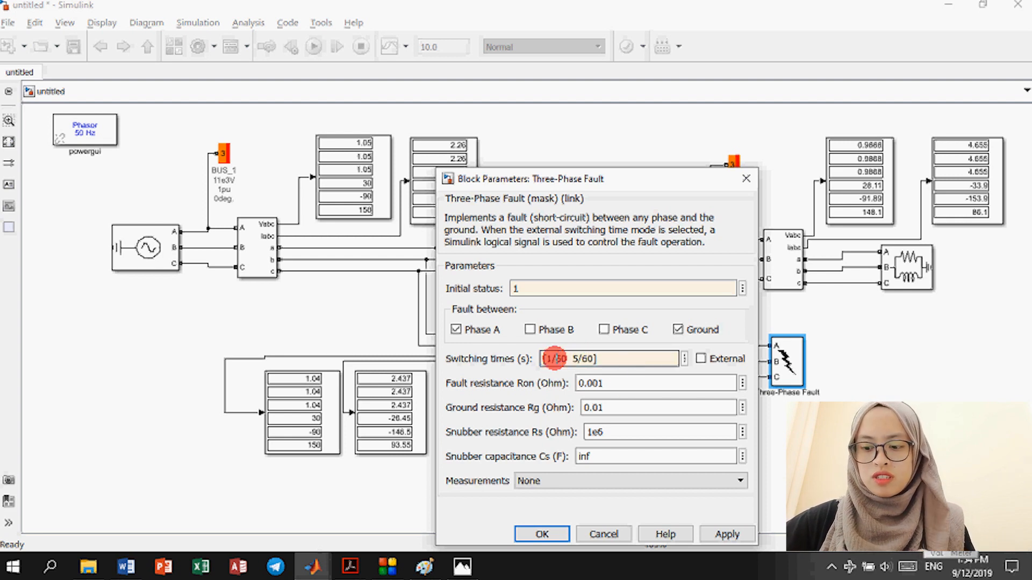
click(578, 359)
click(591, 366)
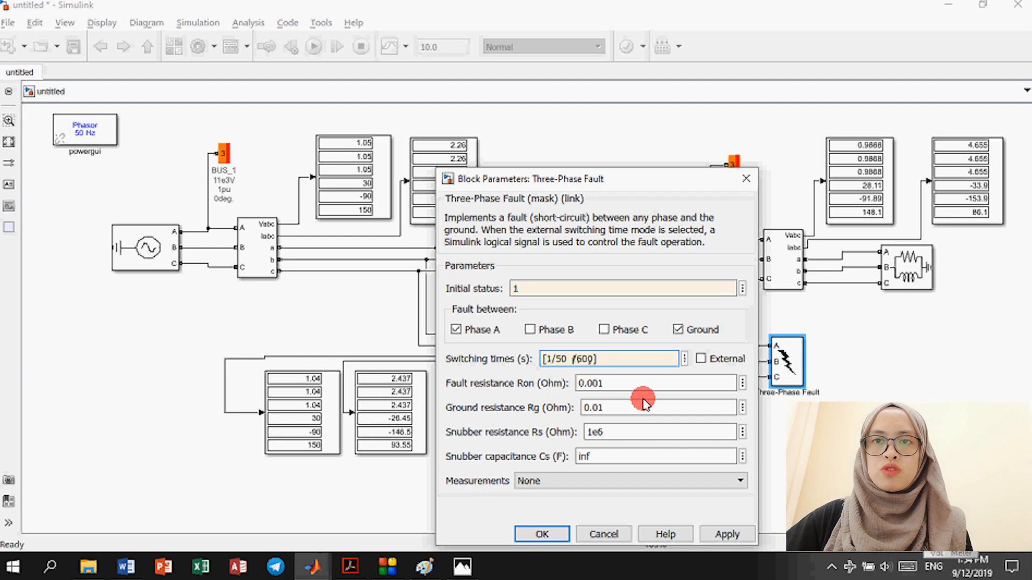
text(10)
click(590, 359)
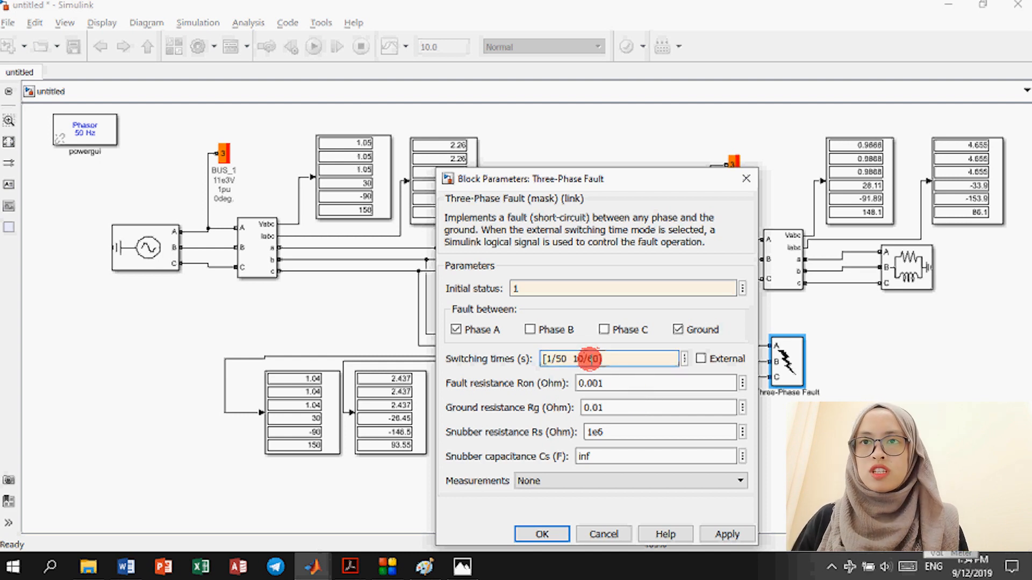
Step: Set the fault resistance and the ground resistance both to 1e-10
click(613, 377)
click(619, 380)
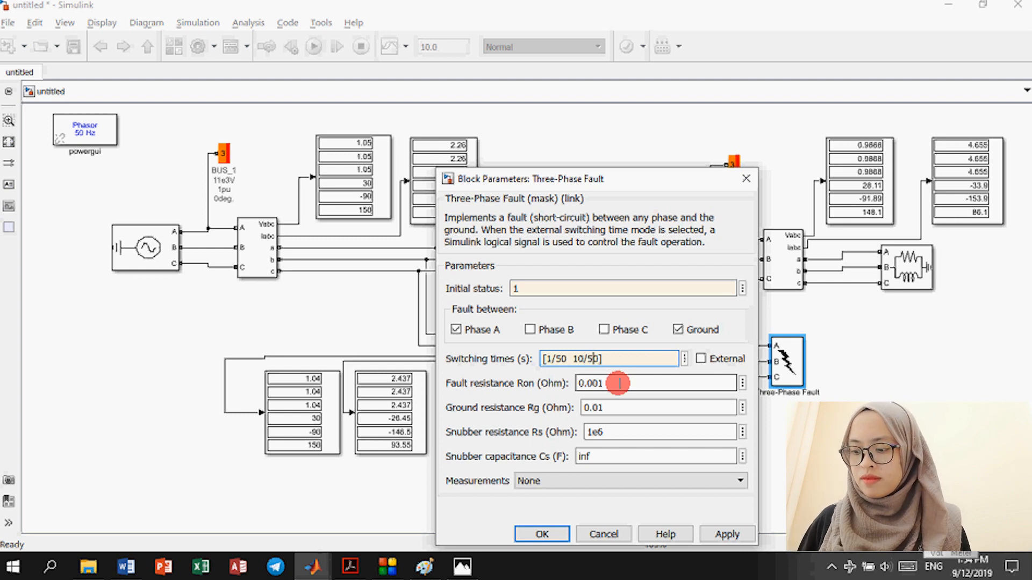
double_click(619, 383)
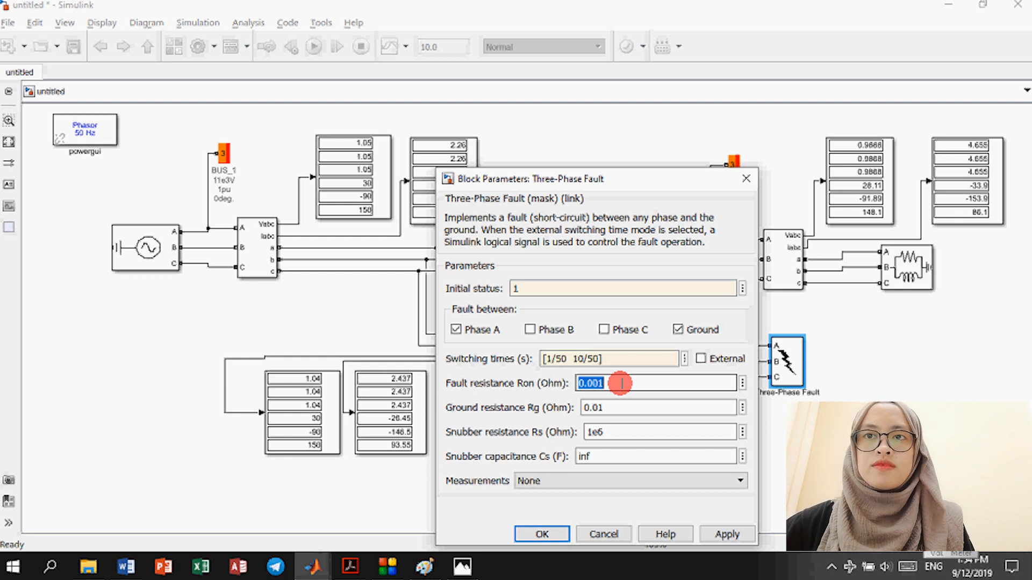
text(1e-10)
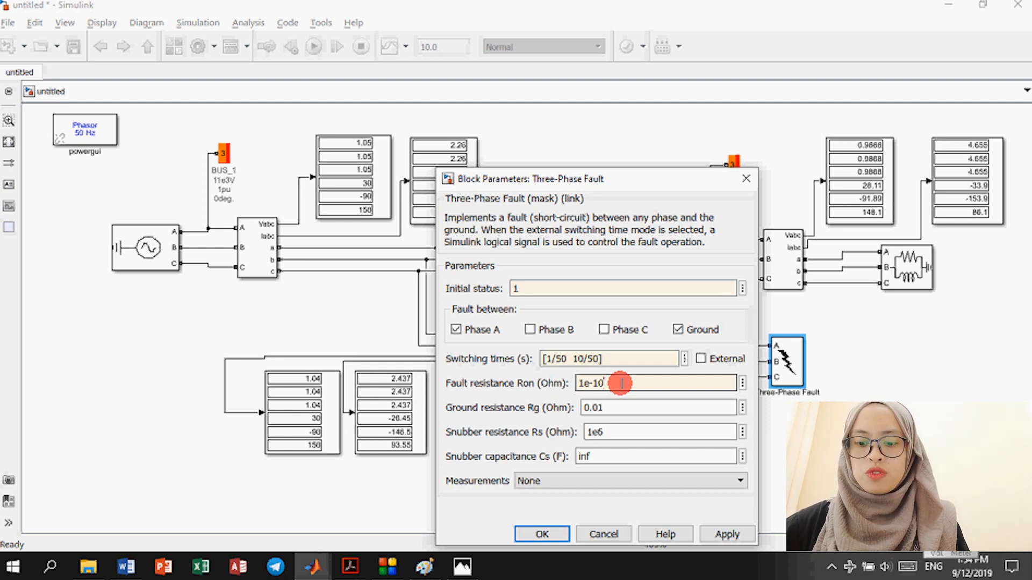
drag(621, 383, 576, 389)
key(ctrl+c)
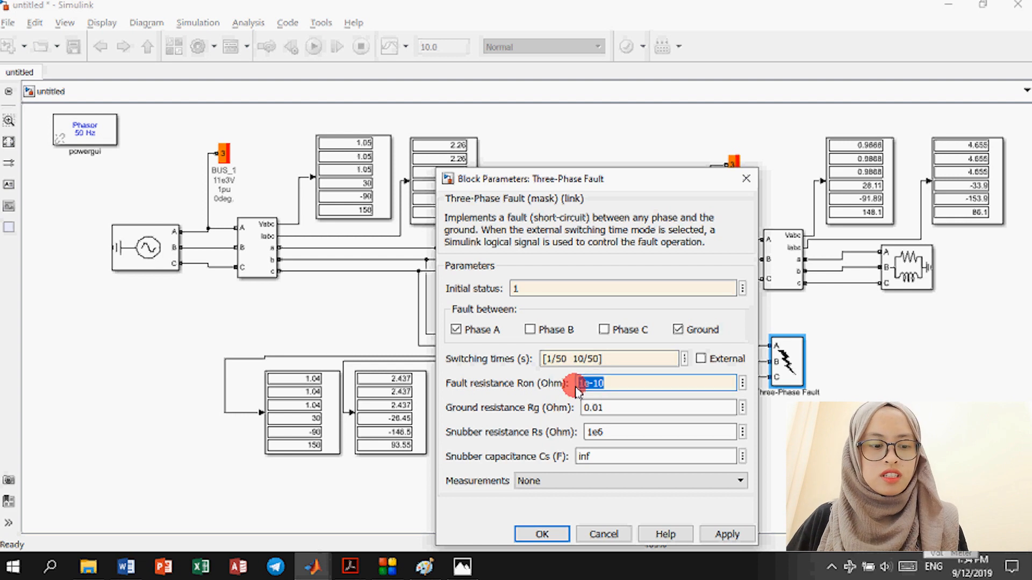
drag(585, 407, 601, 408)
key(ctrl+v)
Step: Set the snubber capacitance to 0, apply the fault settings, and run the simulation
click(603, 433)
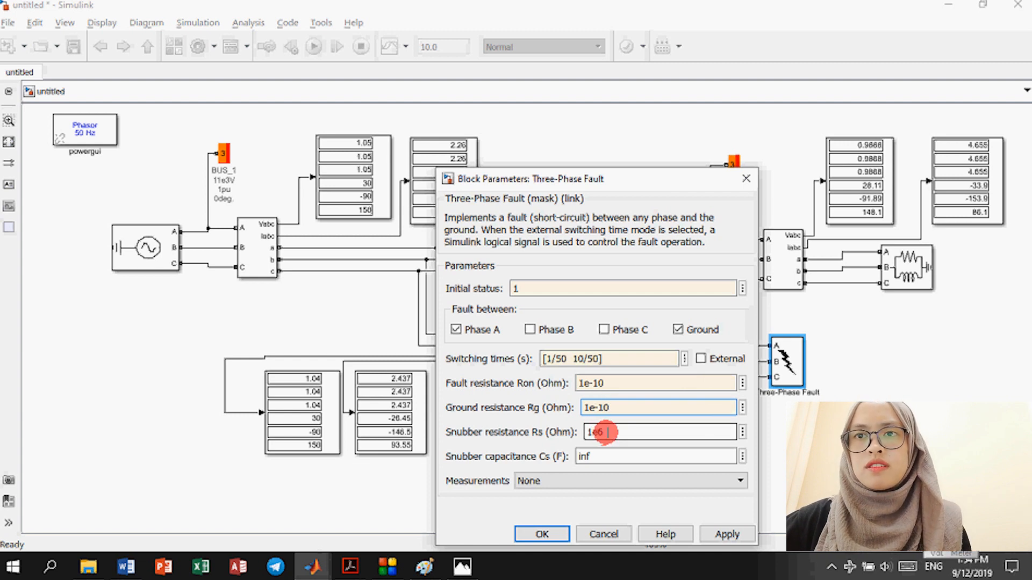
double_click(600, 432)
double_click(594, 432)
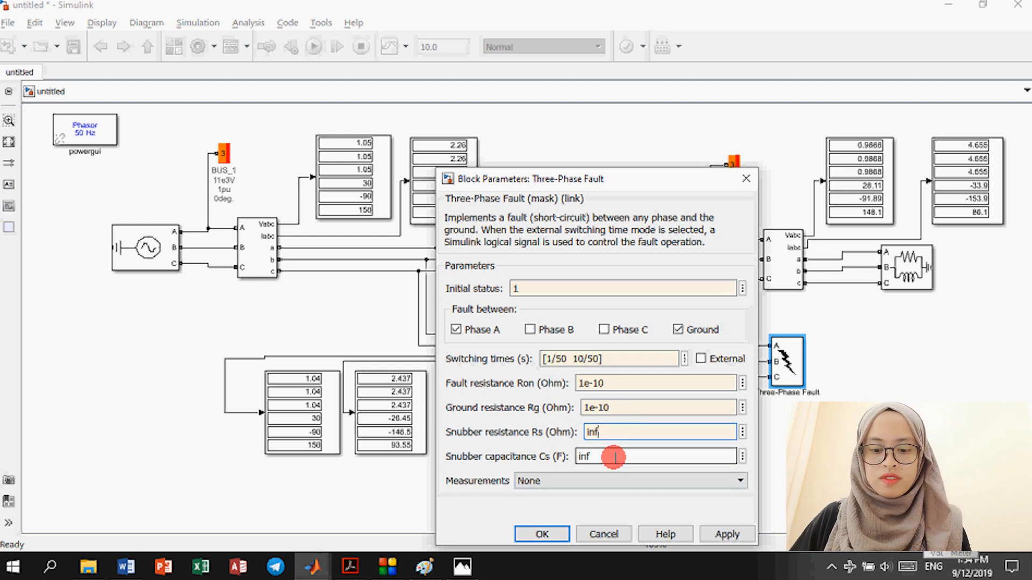
double_click(611, 456)
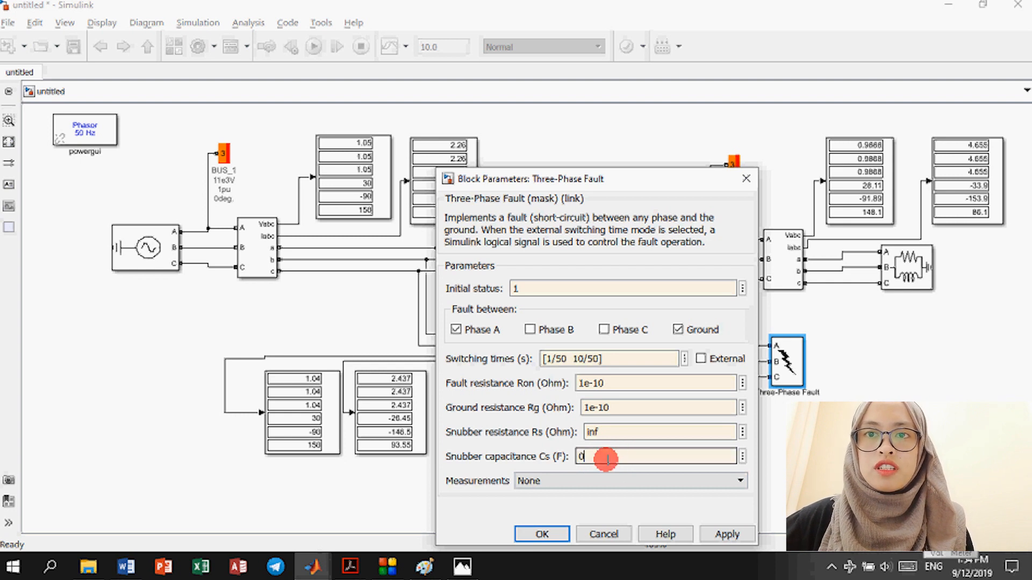
click(547, 532)
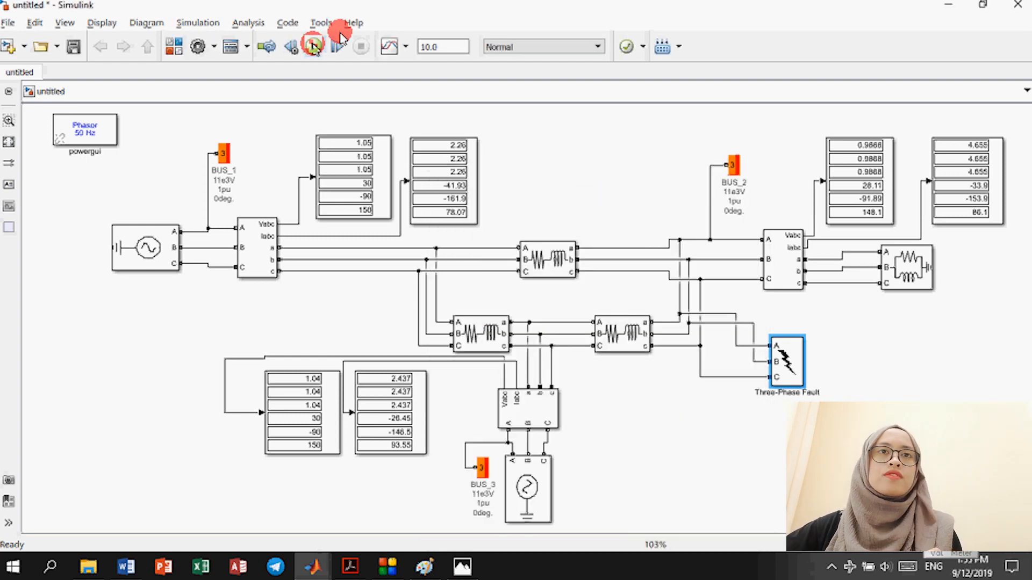
click(315, 47)
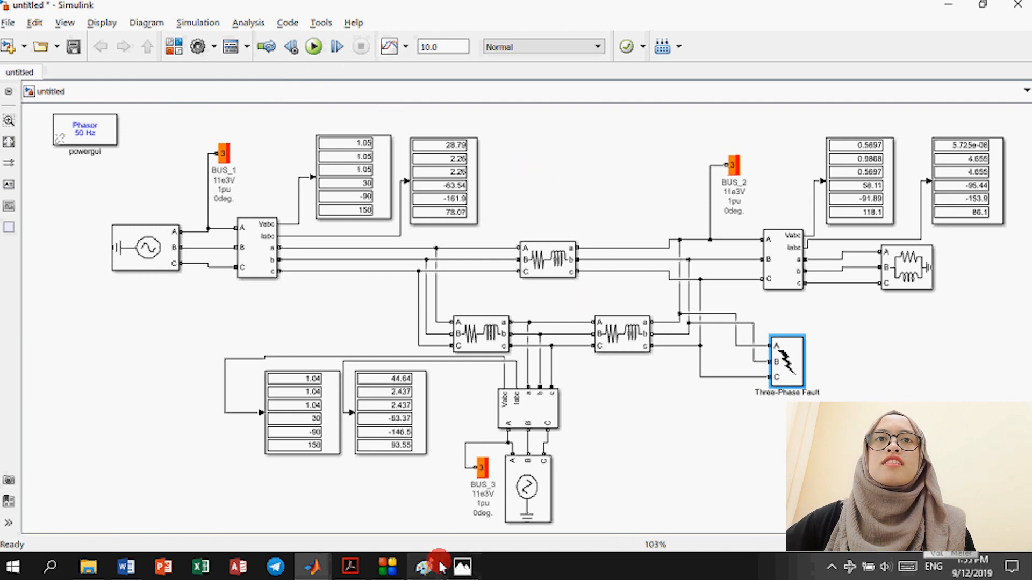
Step: Let the fault simulation finish and check the BUS_1 display showing 28.79 current values
mouse_move(444, 566)
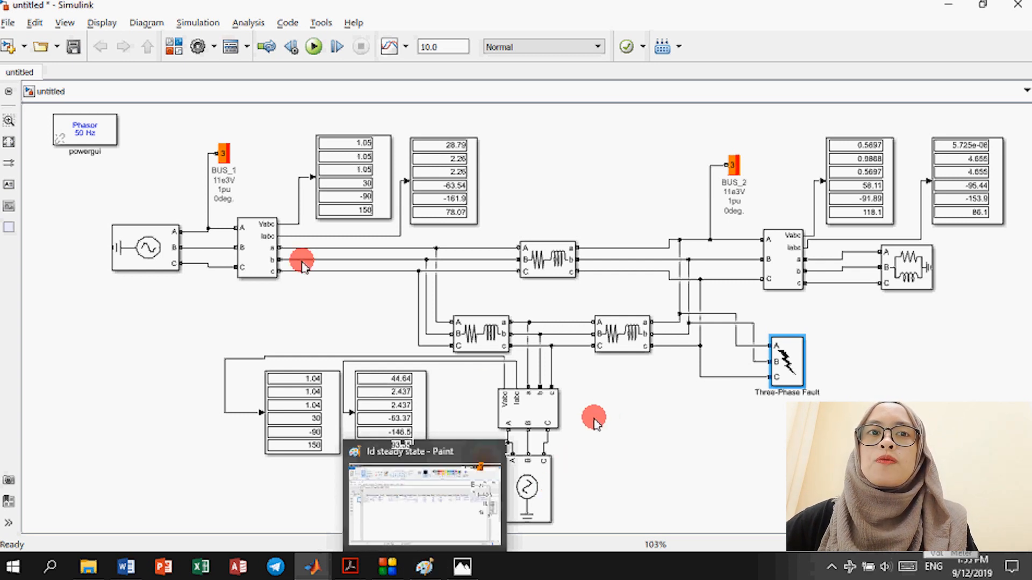
click(454, 217)
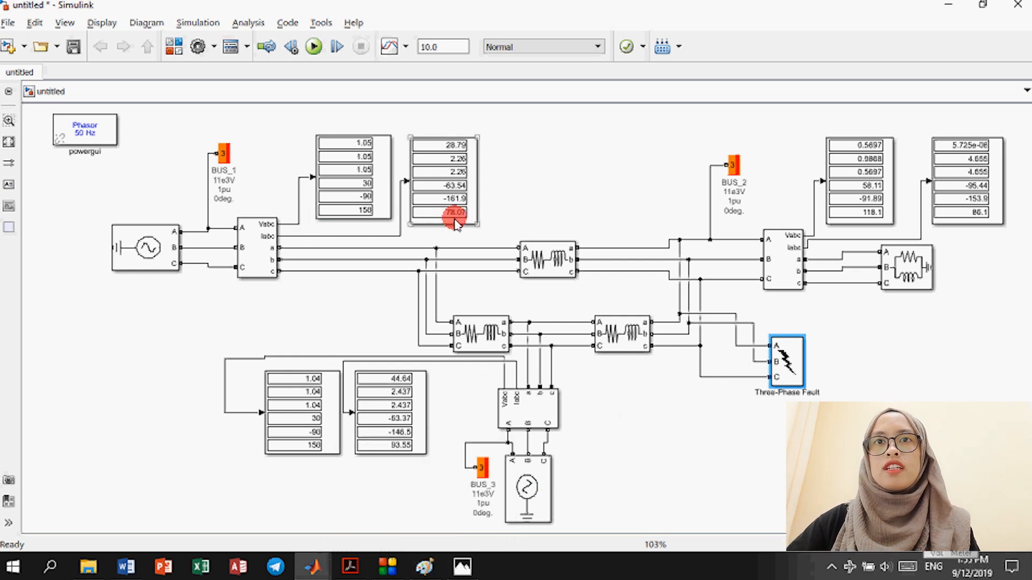
drag(480, 230, 473, 220)
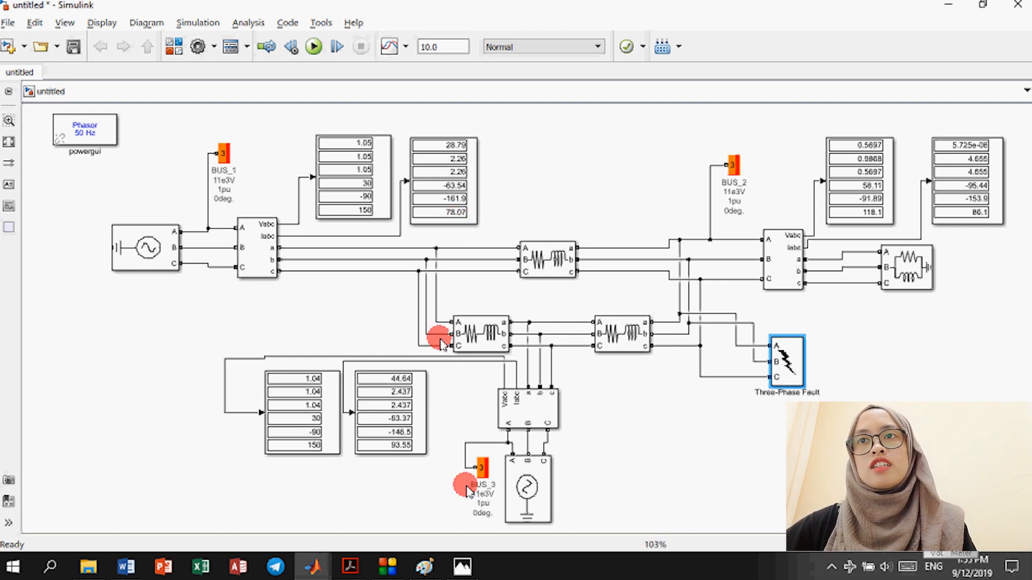
click(435, 570)
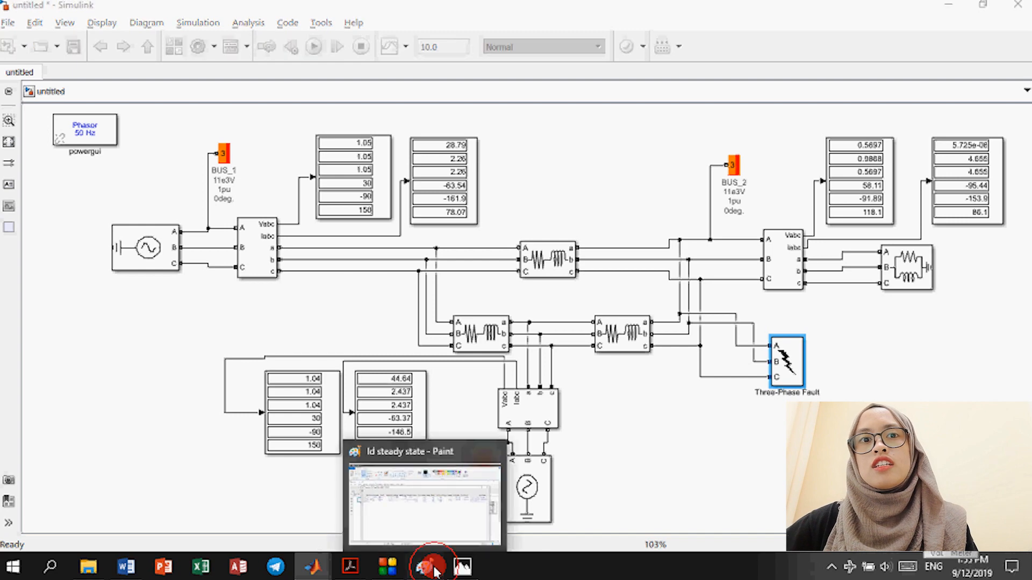
click(436, 570)
click(437, 573)
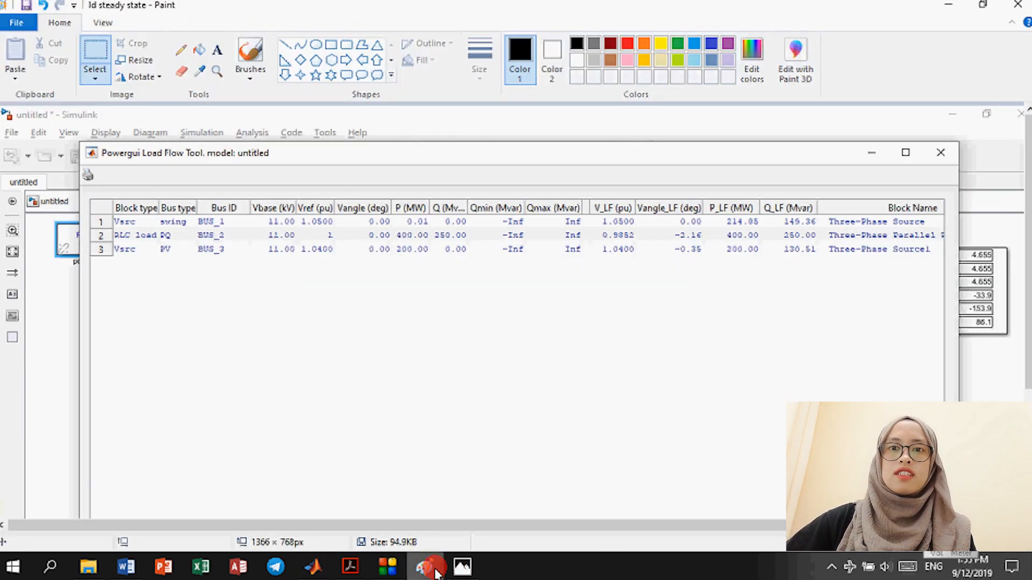
click(456, 570)
click(383, 345)
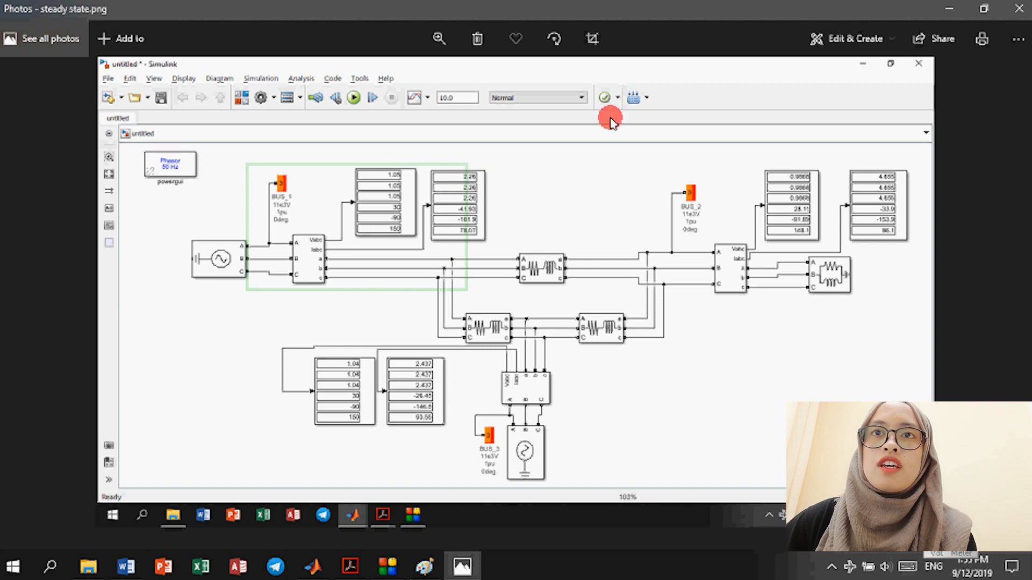
click(950, 9)
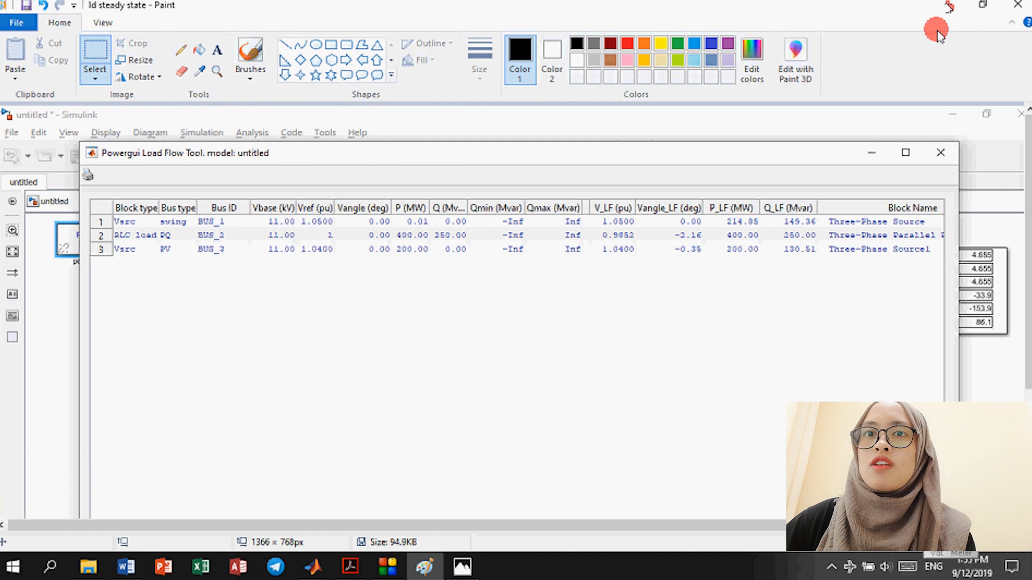
click(950, 6)
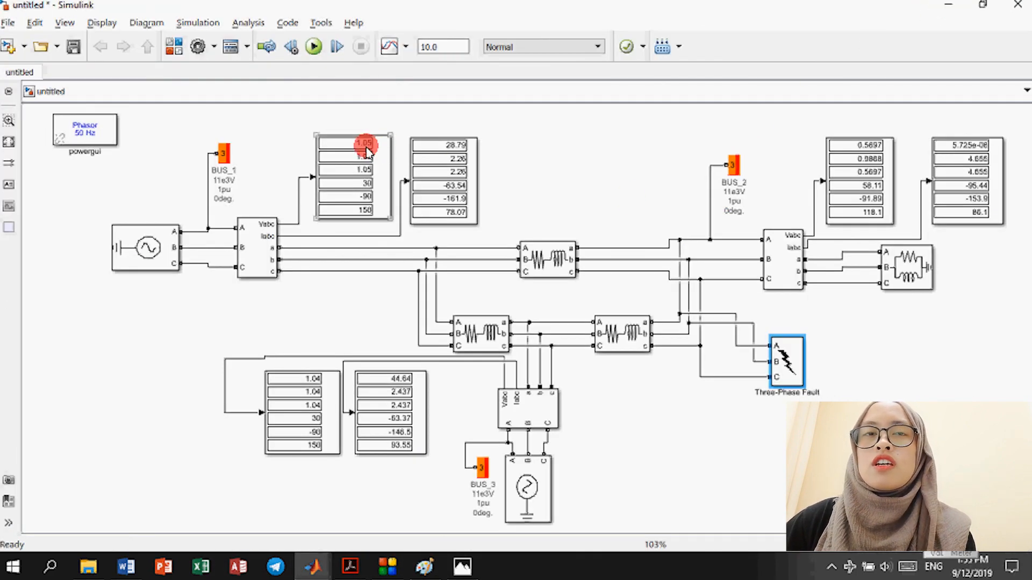
click(425, 144)
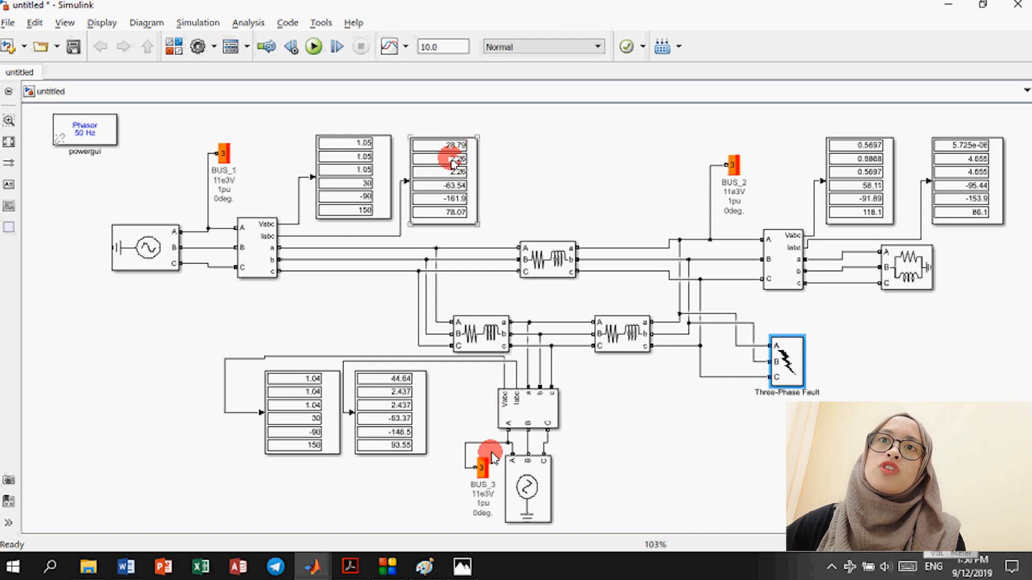
mouse_move(477, 566)
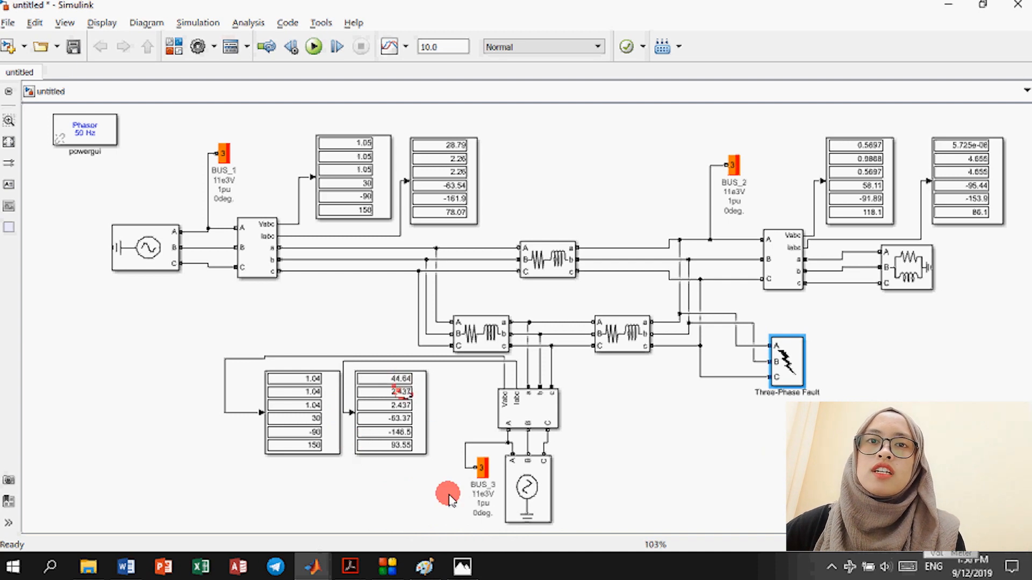
click(465, 569)
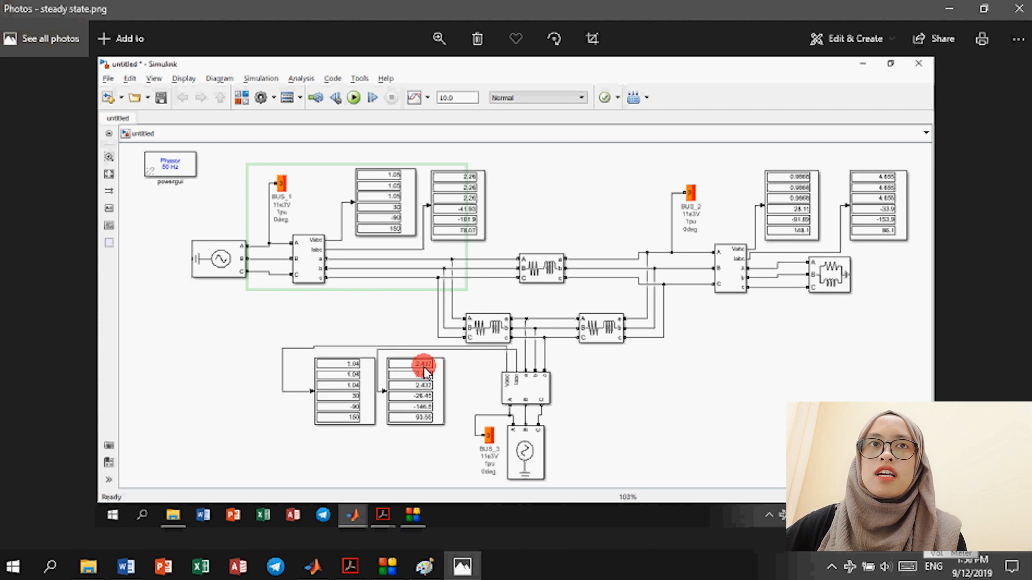
click(941, 9)
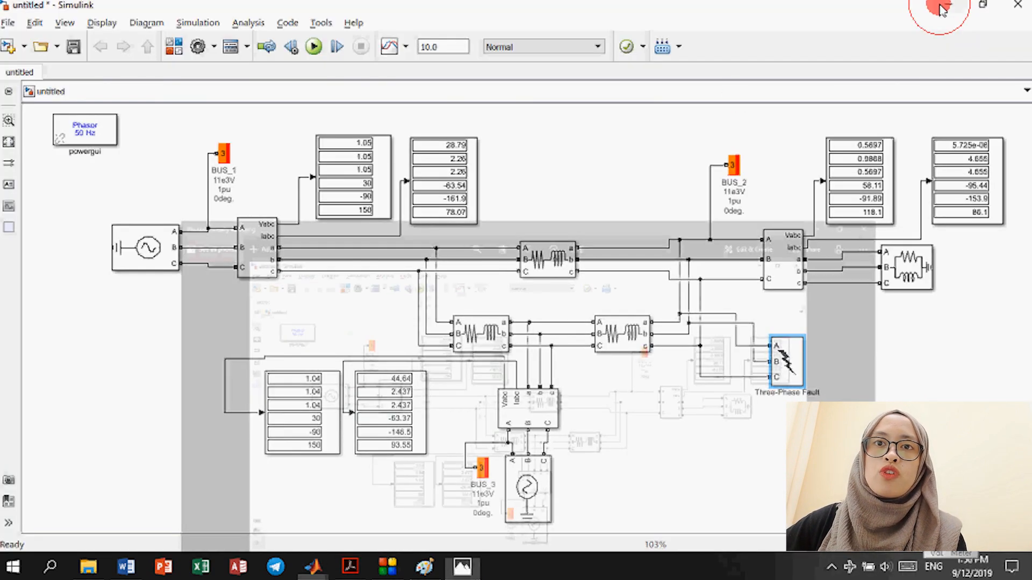
Step: Check the BUS_3 display's 44.64 fault currents, then restore steady state.png in Photos
click(394, 384)
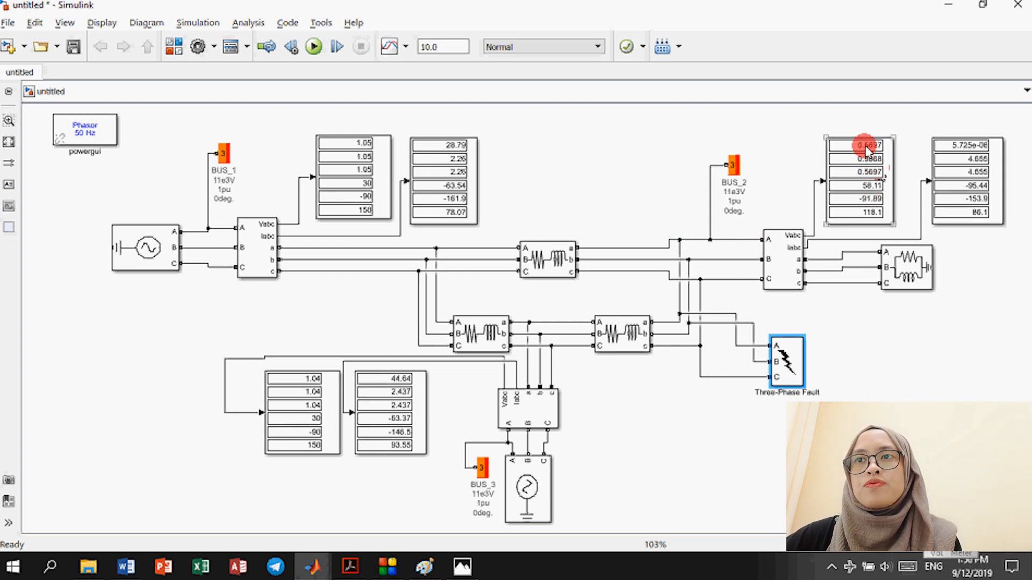
mouse_move(461, 572)
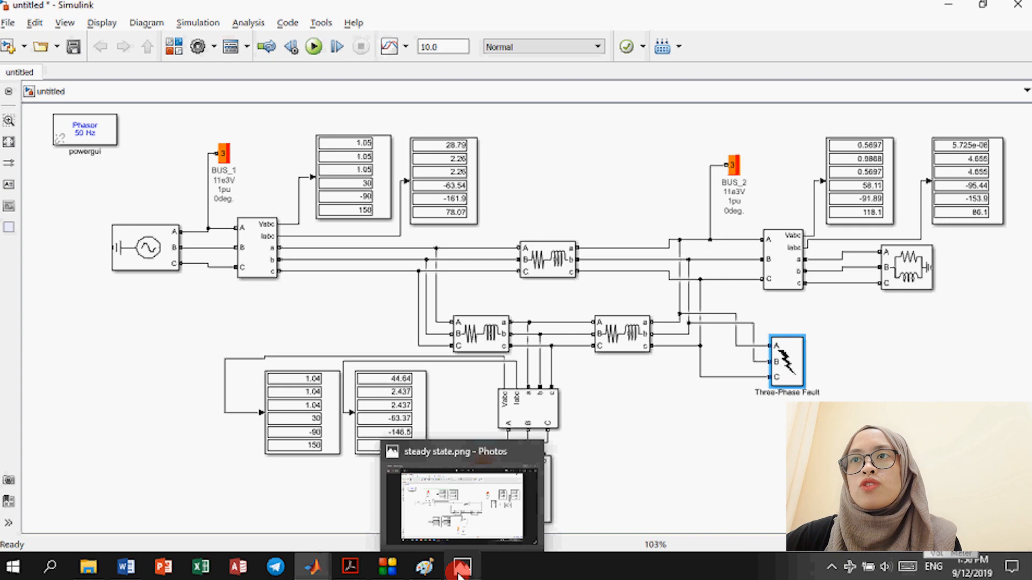
click(460, 573)
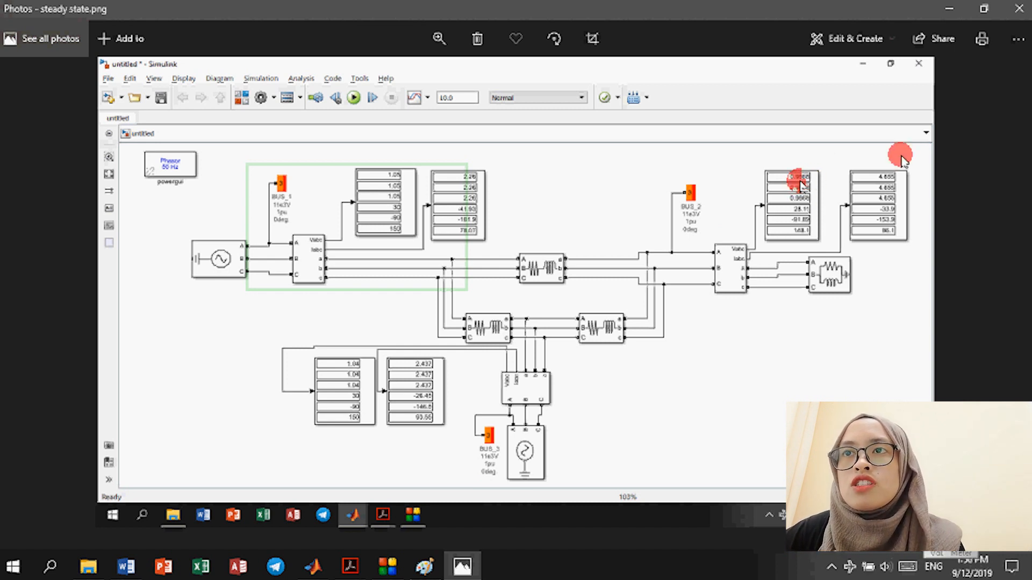
Step: Alternate between steady state.png and the faulted model to compare BUS_2 values, then minimize Photos
click(949, 9)
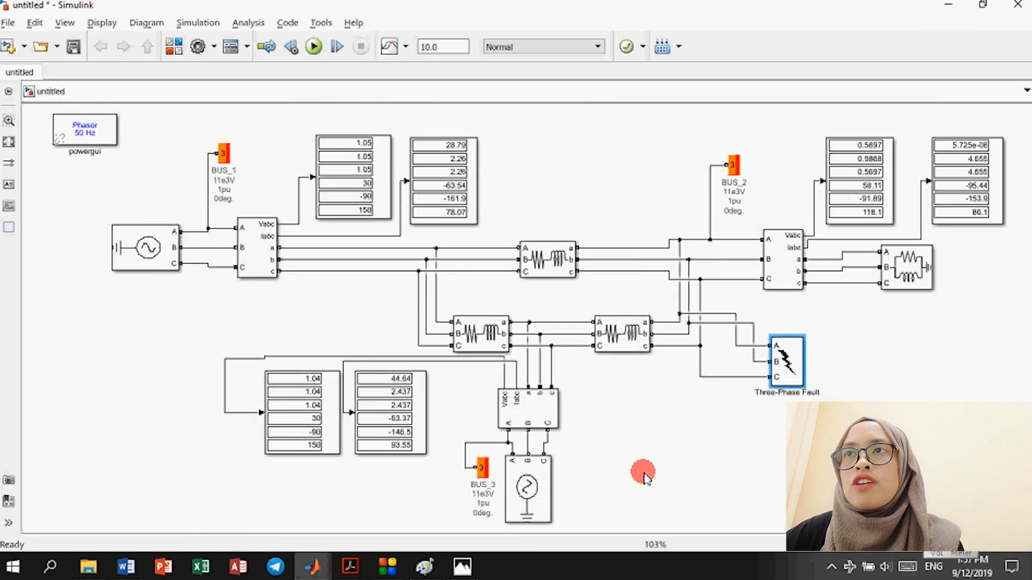
click(463, 567)
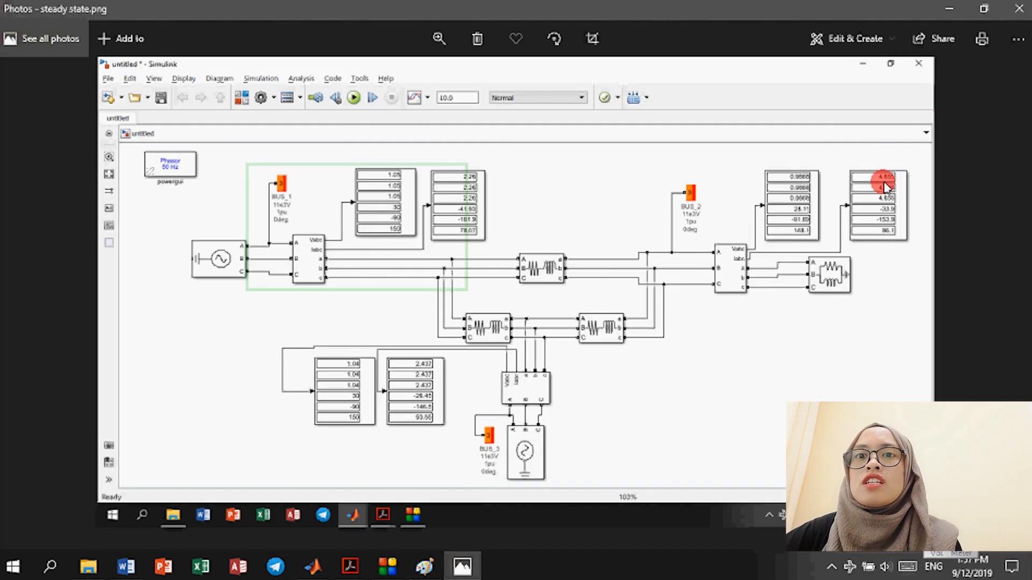
click(949, 8)
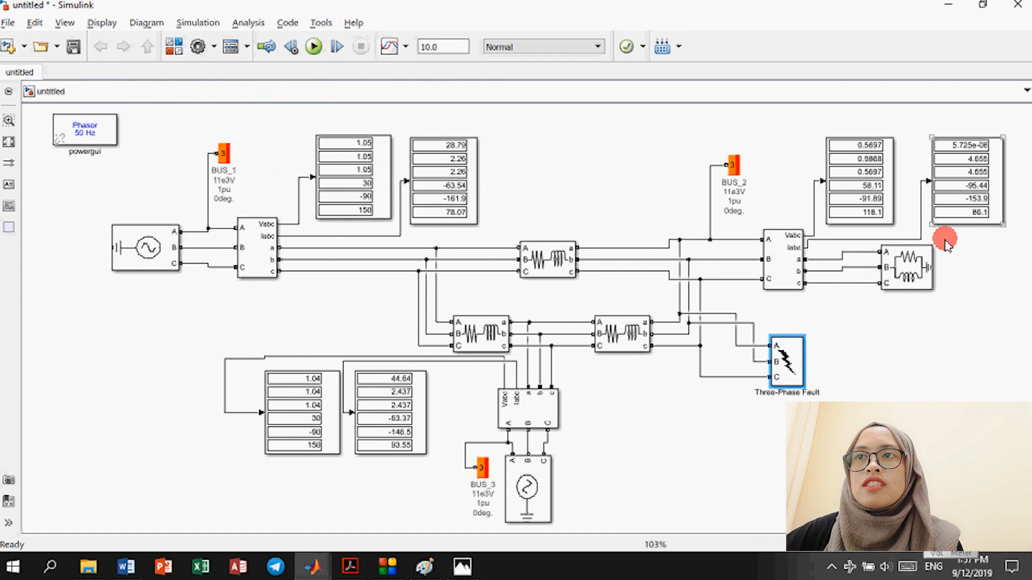
click(463, 568)
click(462, 567)
click(462, 567)
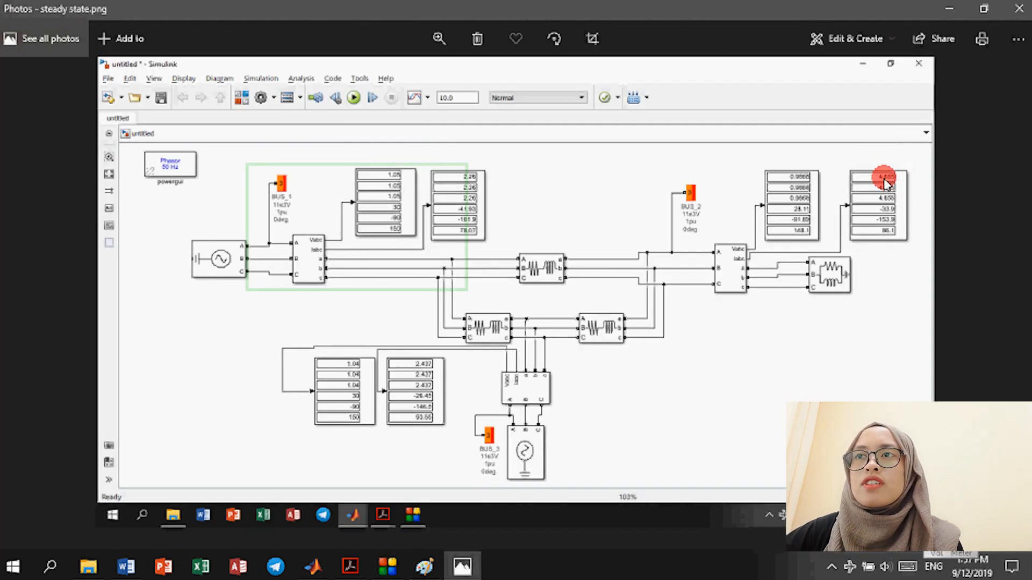
click(957, 7)
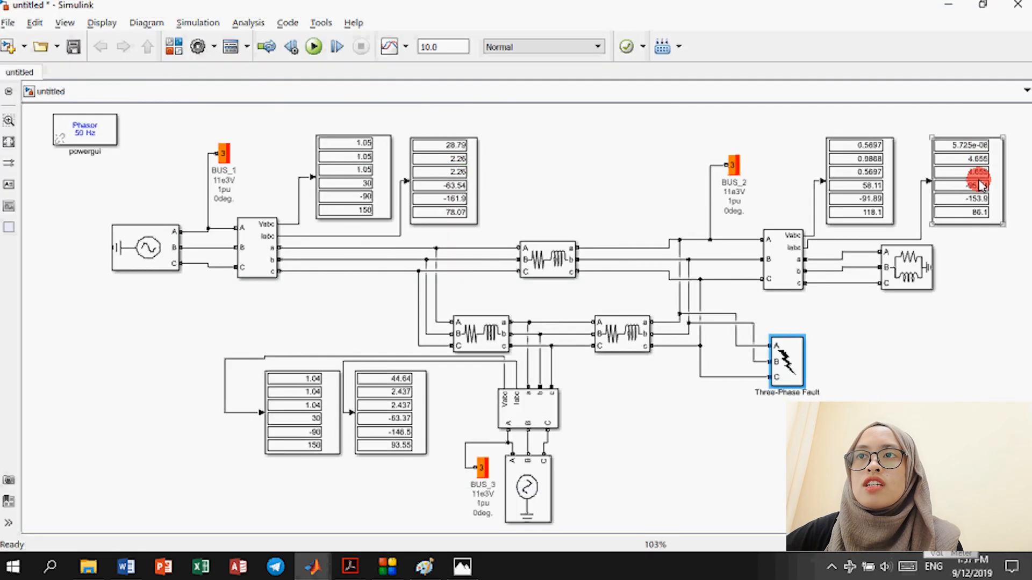
click(976, 180)
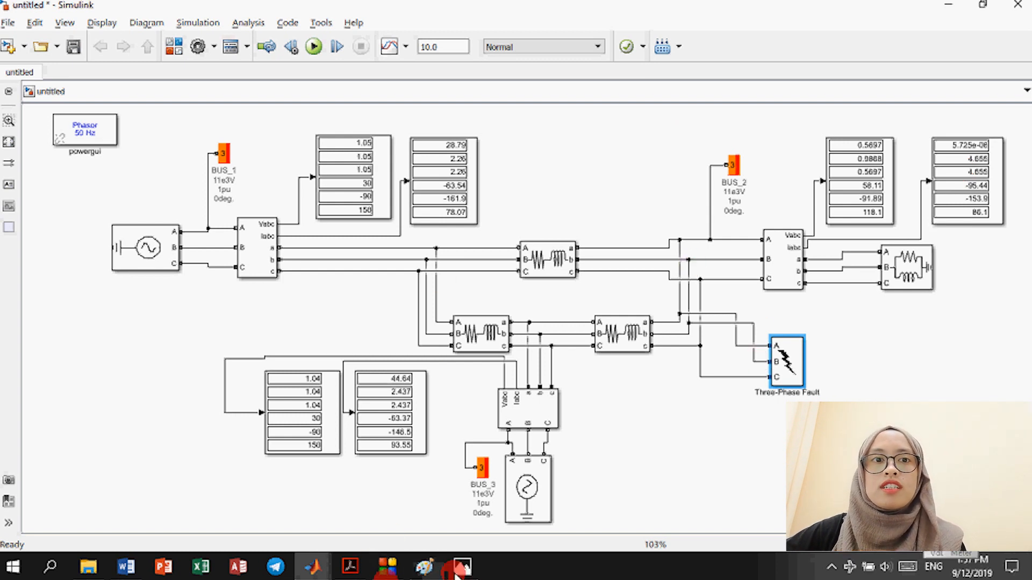
mouse_move(456, 565)
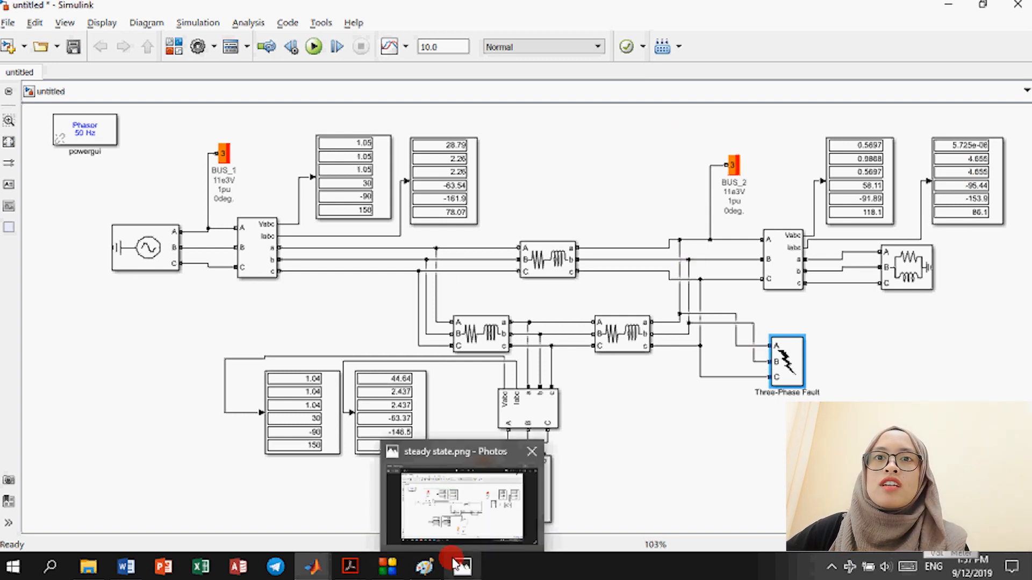
Step: Reopen the powergui block settings and launch the Load Flow Tool from its Tools tab
click(85, 133)
double_click(84, 133)
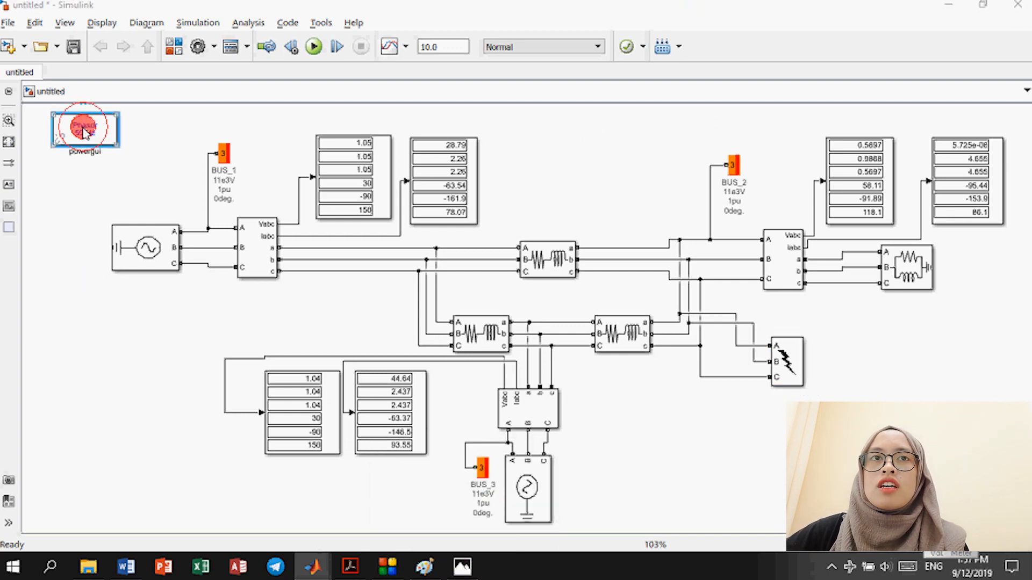
click(310, 42)
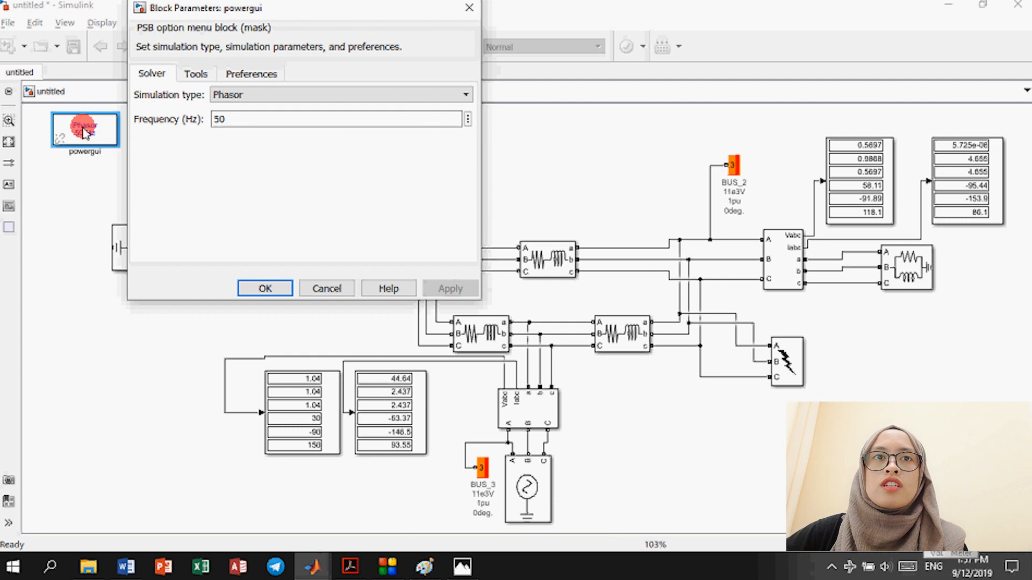
click(469, 7)
click(92, 131)
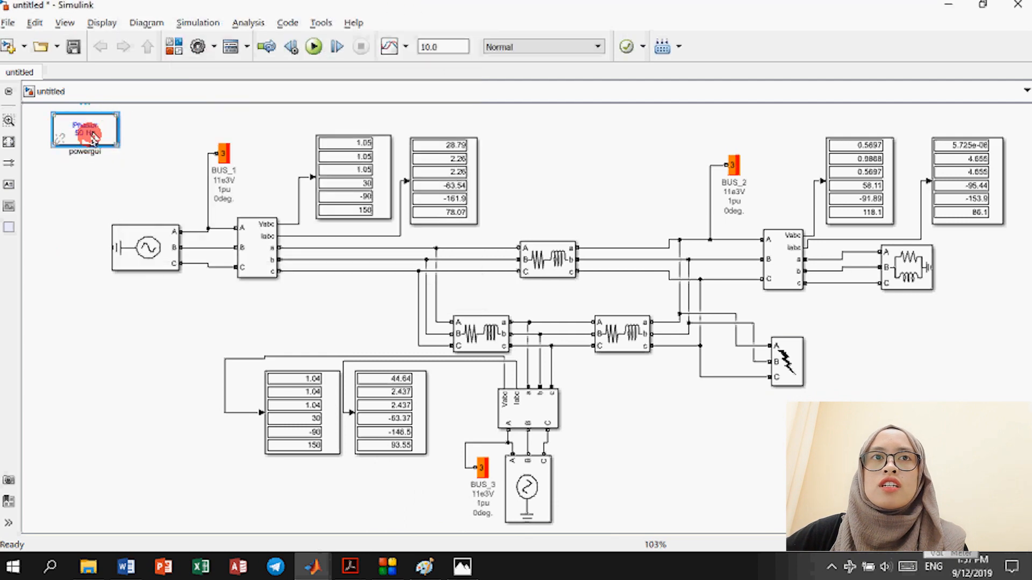
right_click(92, 138)
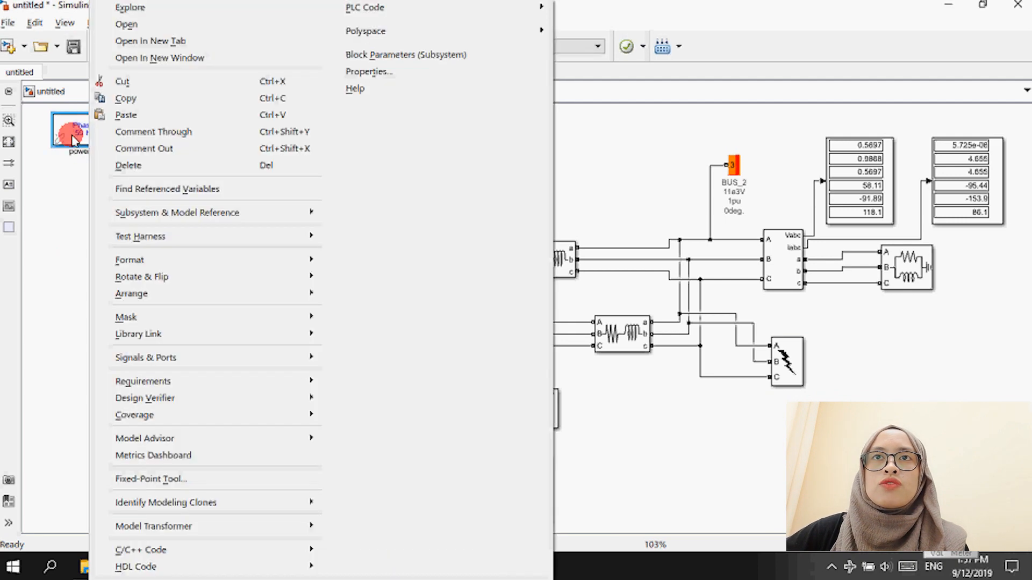
click(64, 141)
double_click(65, 141)
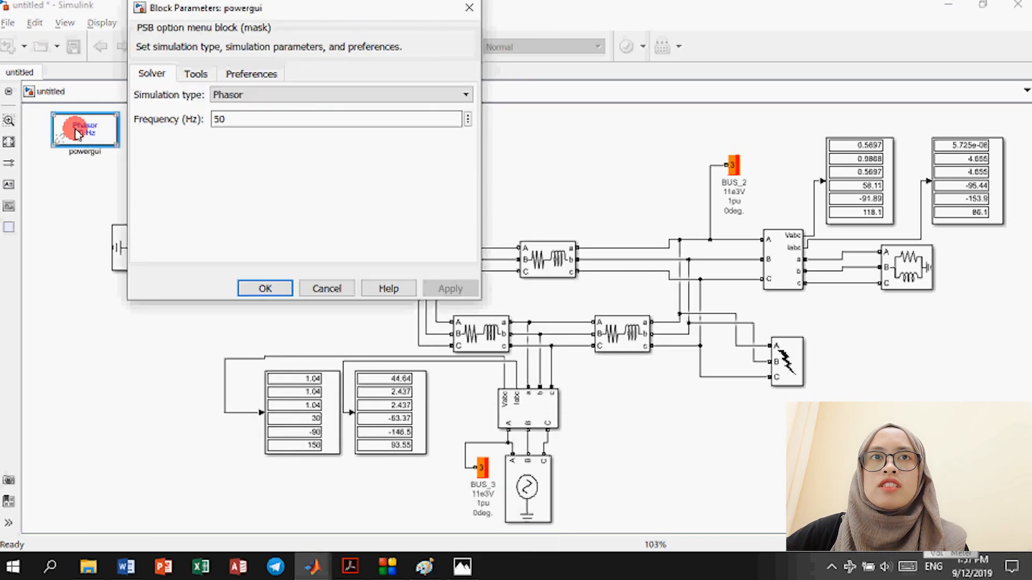
click(198, 73)
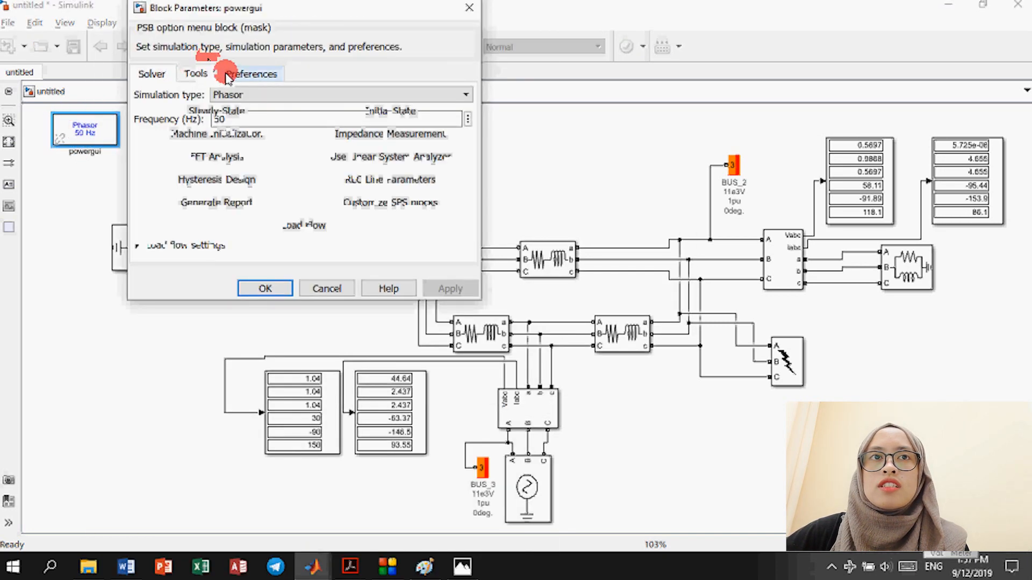
click(280, 235)
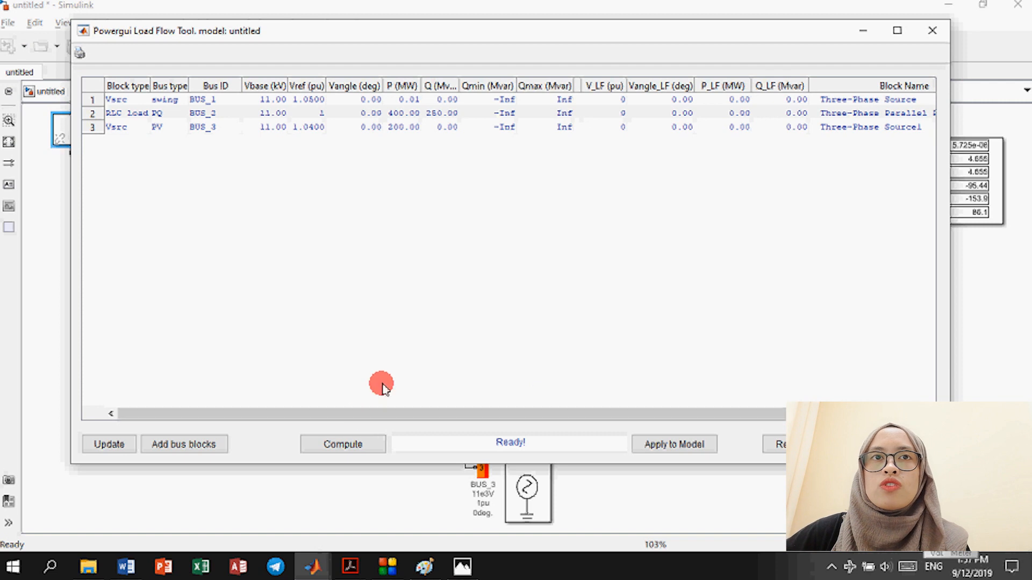
Step: Compute the load flow until it converges with BUS_2 at 0.9741 pu, −3.78°, and view the Block Name column
click(344, 444)
click(344, 444)
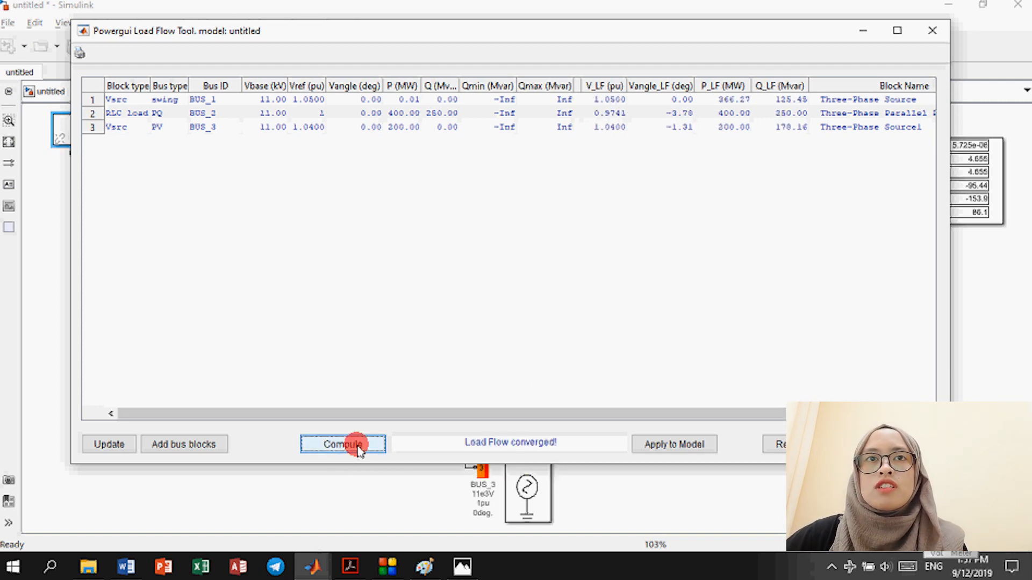
drag(425, 413, 529, 404)
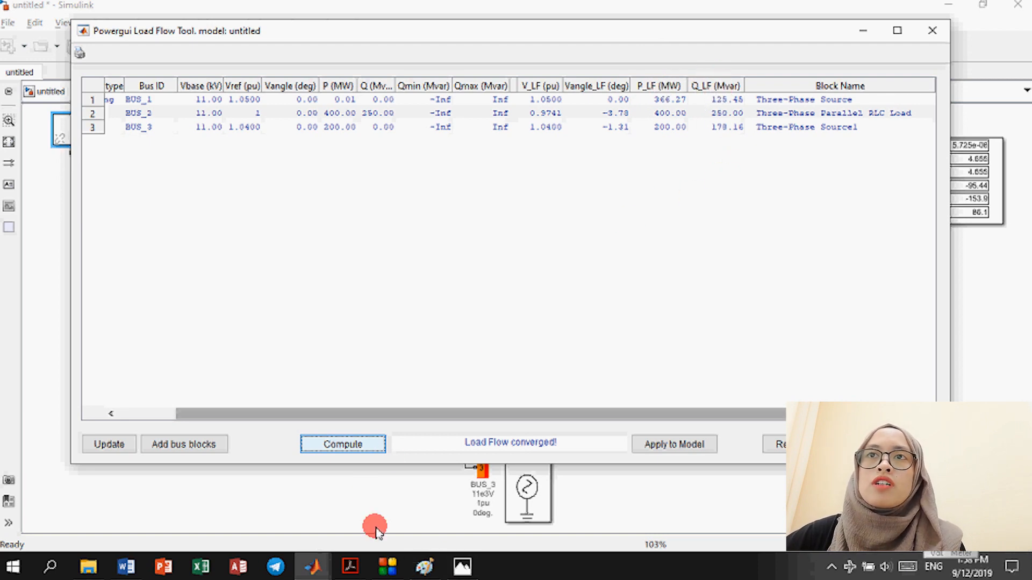
click(426, 568)
Step: Open the saved ld steady state.png screenshot in Photos
click(427, 571)
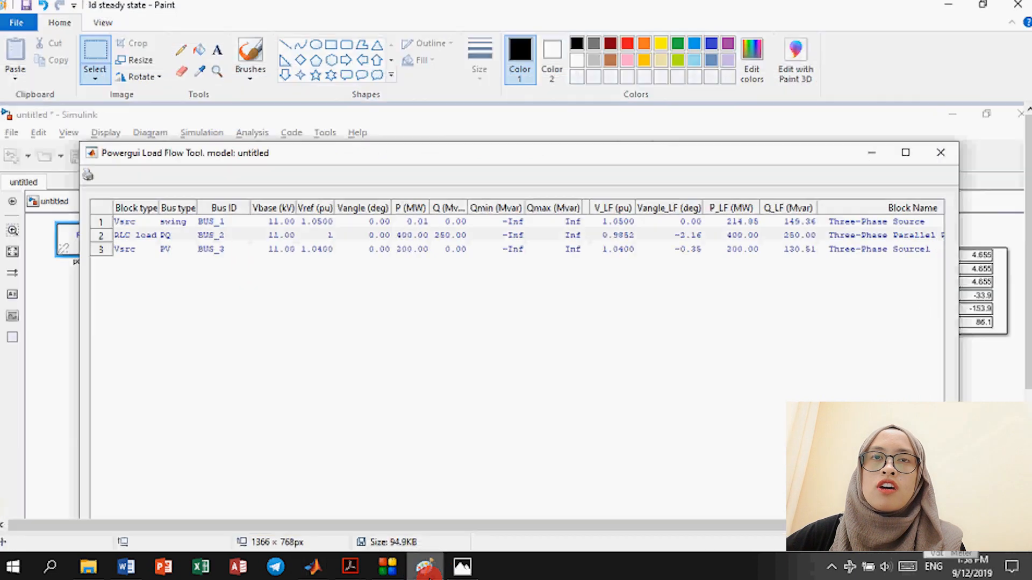
click(462, 567)
click(520, 423)
key(Right)
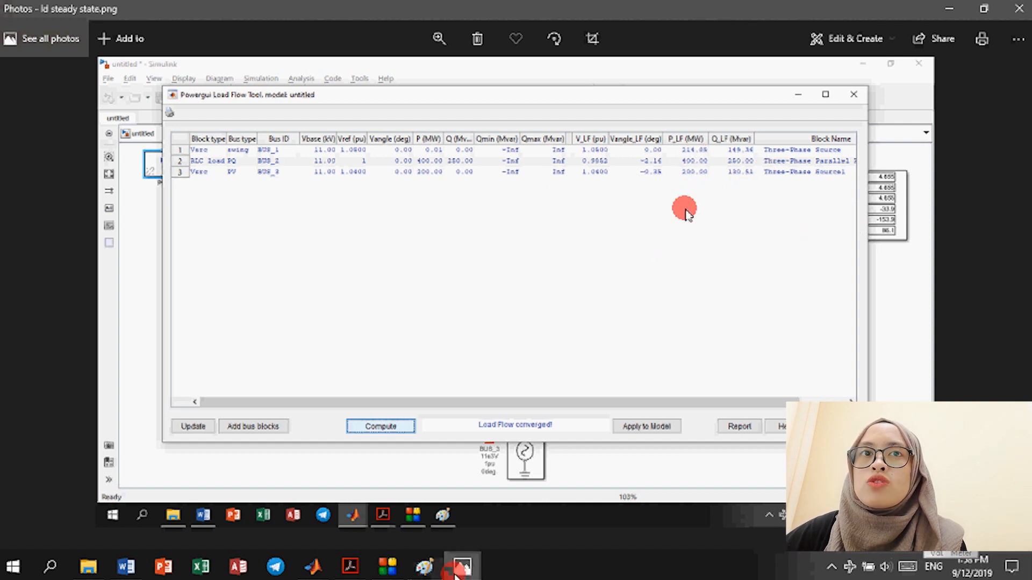
Step: Alternate between the ld steady state screenshot and the live Load Flow Tool table
mouse_move(457, 571)
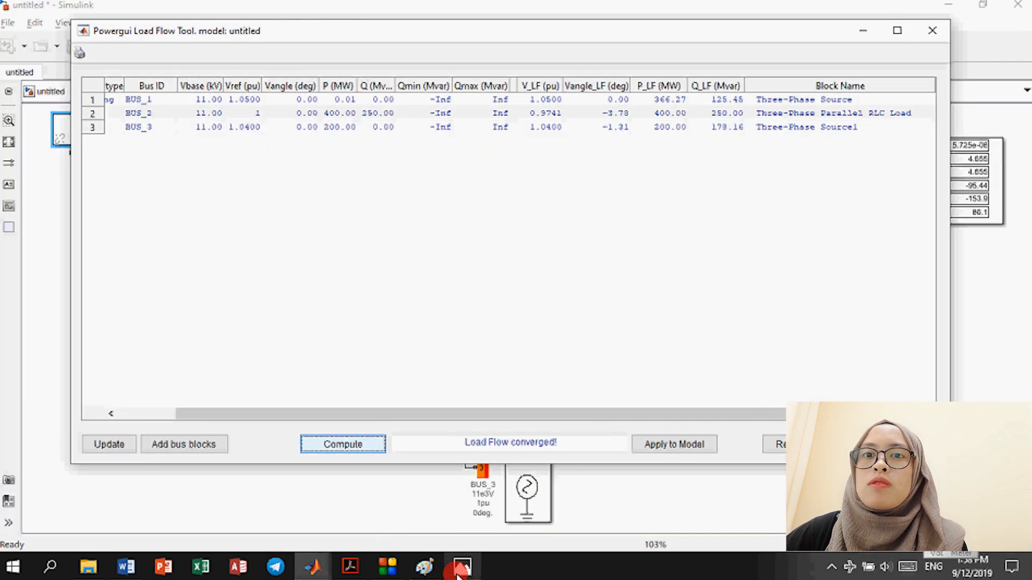
click(458, 568)
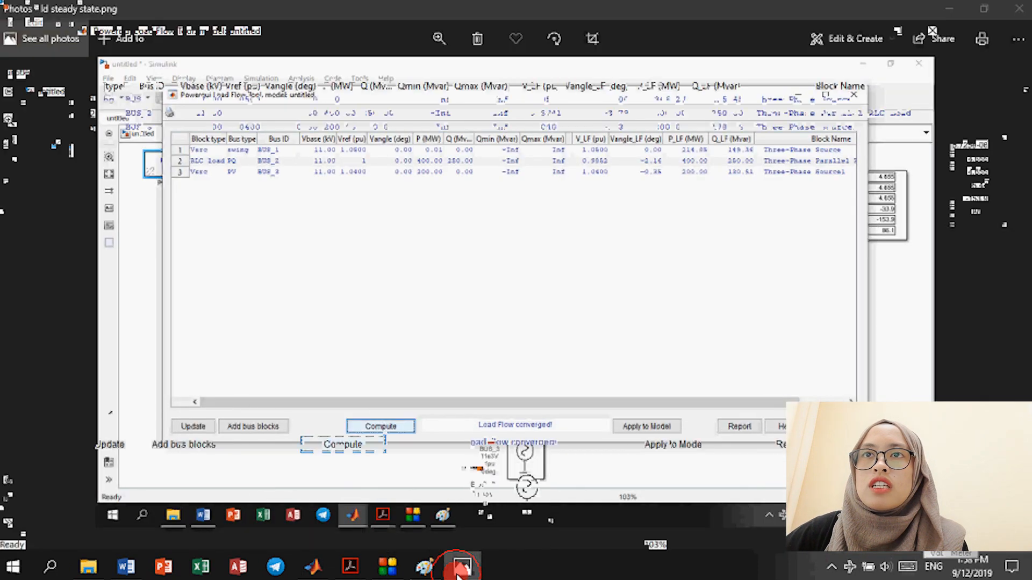
click(457, 572)
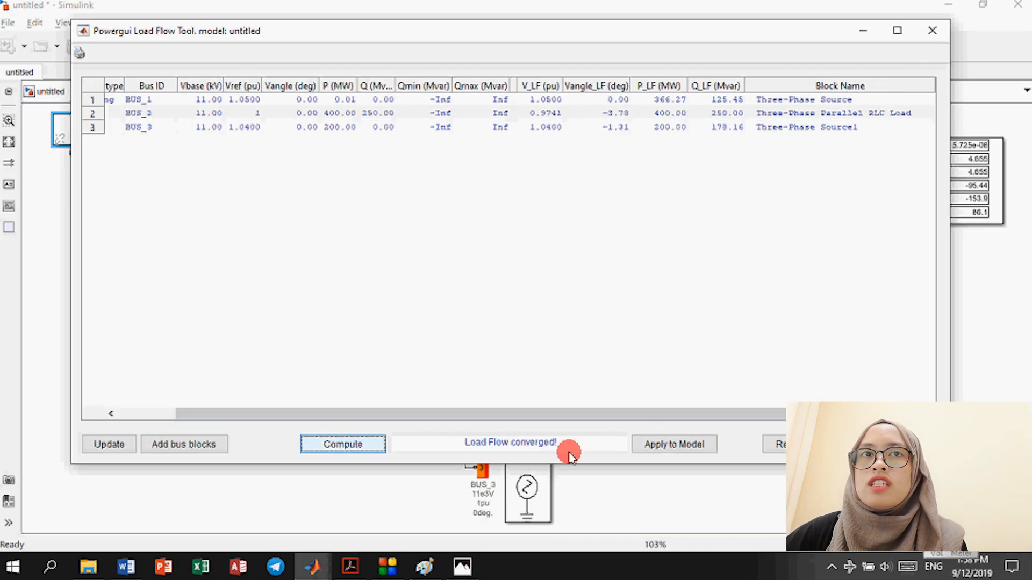
click(458, 572)
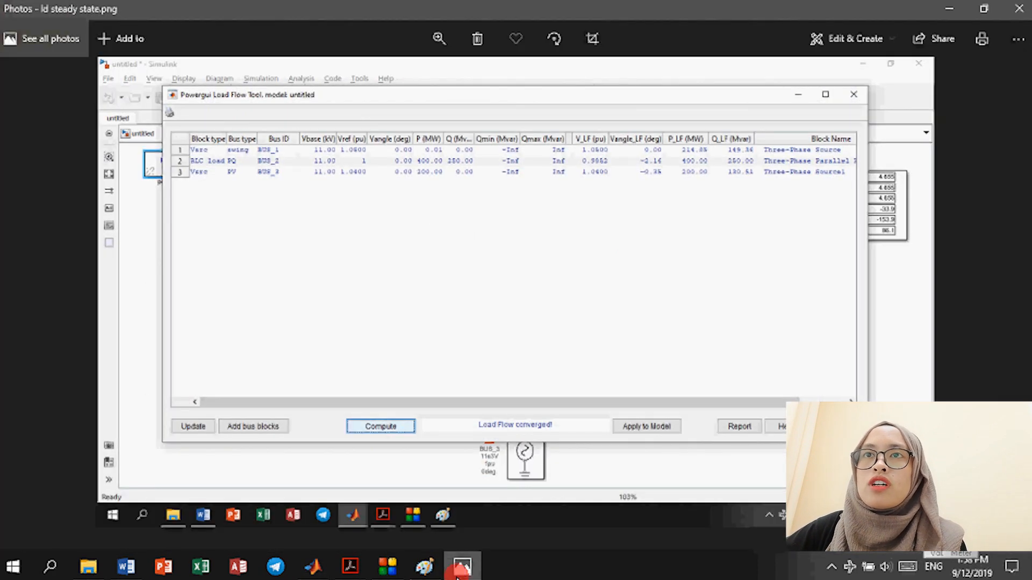
click(458, 573)
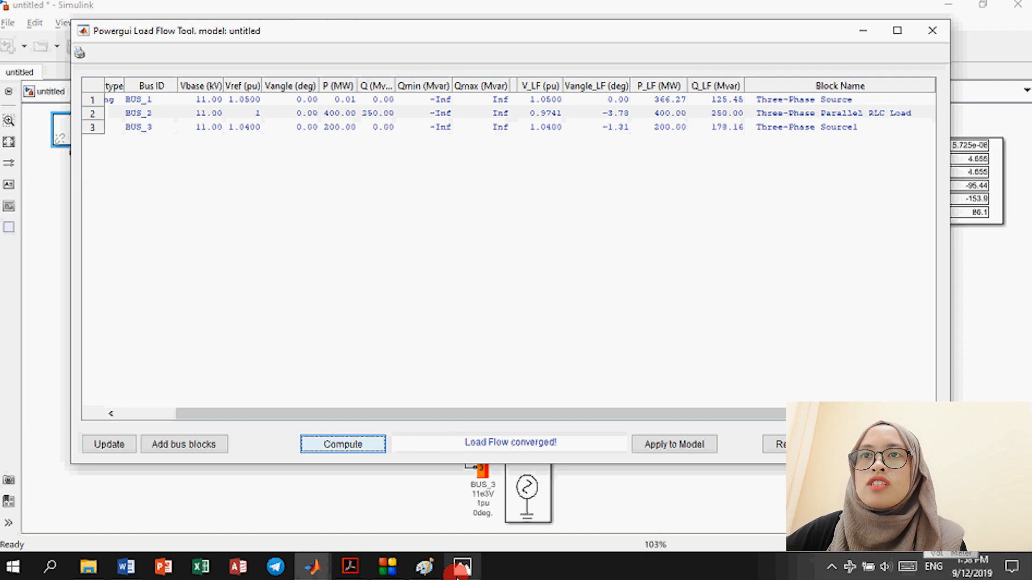
click(458, 572)
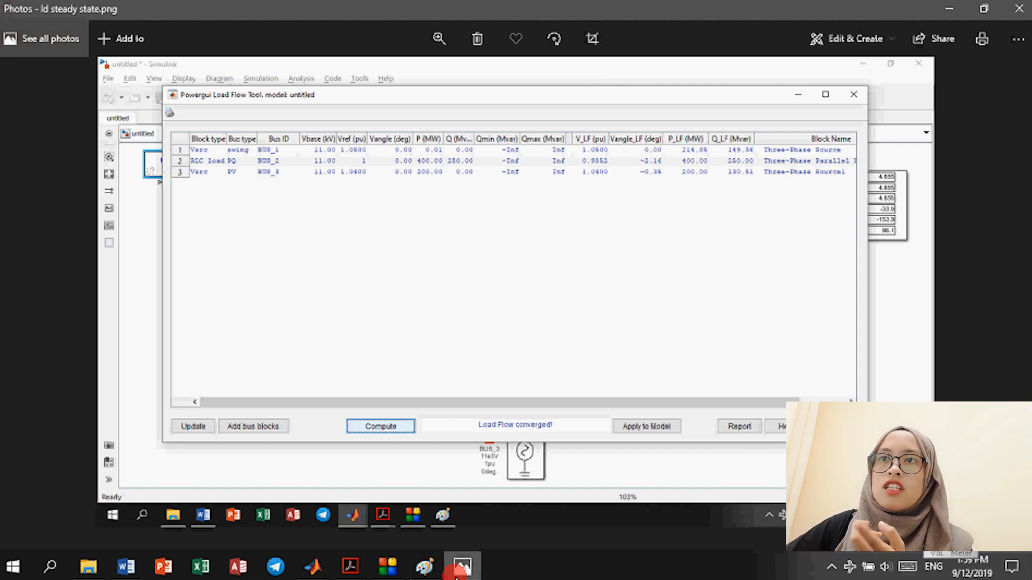
Step: Keep comparing the screenshot with the live results, ending on the live table showing BUS_1 at 366.27 MW
click(454, 575)
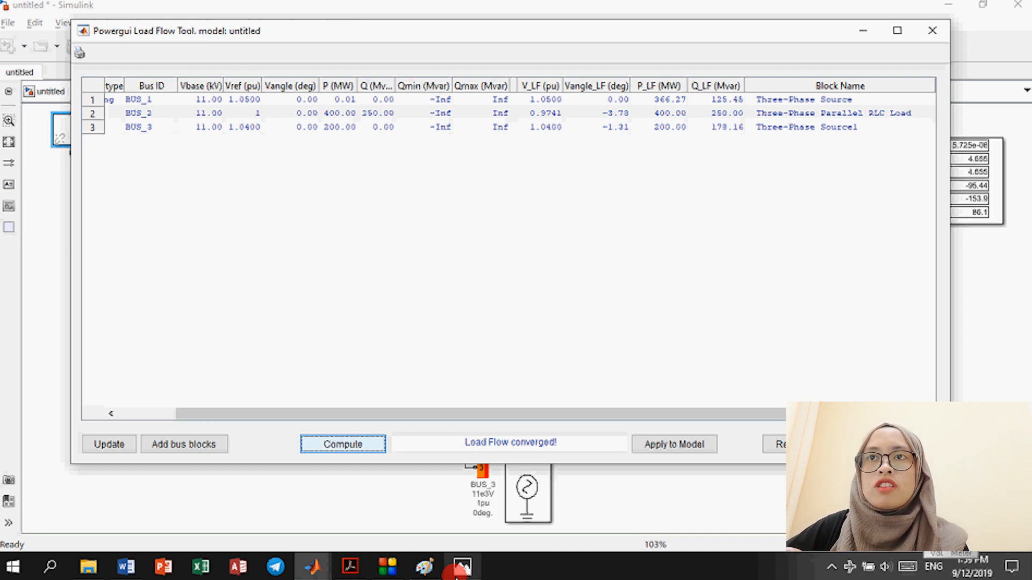
click(456, 576)
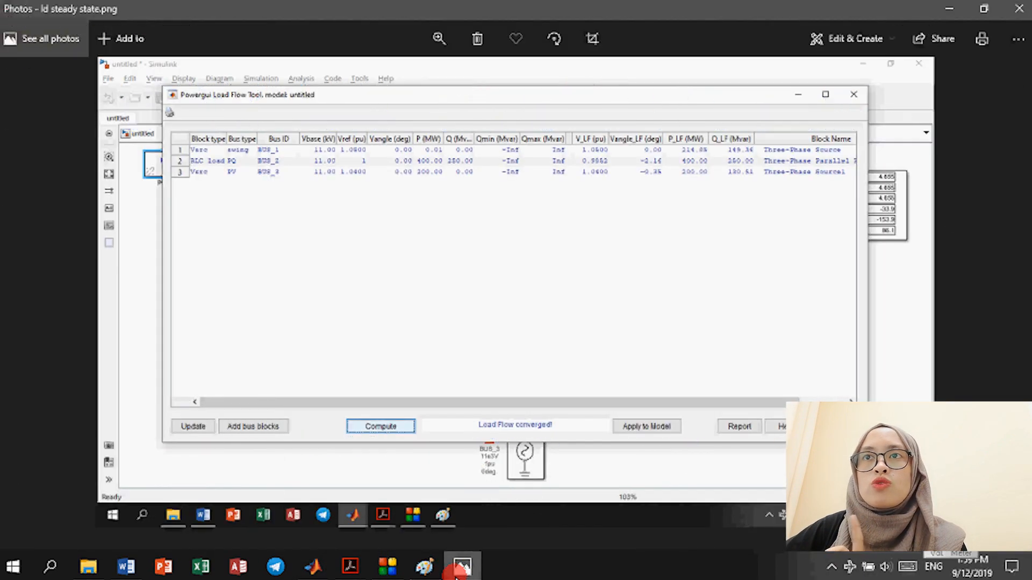
click(456, 575)
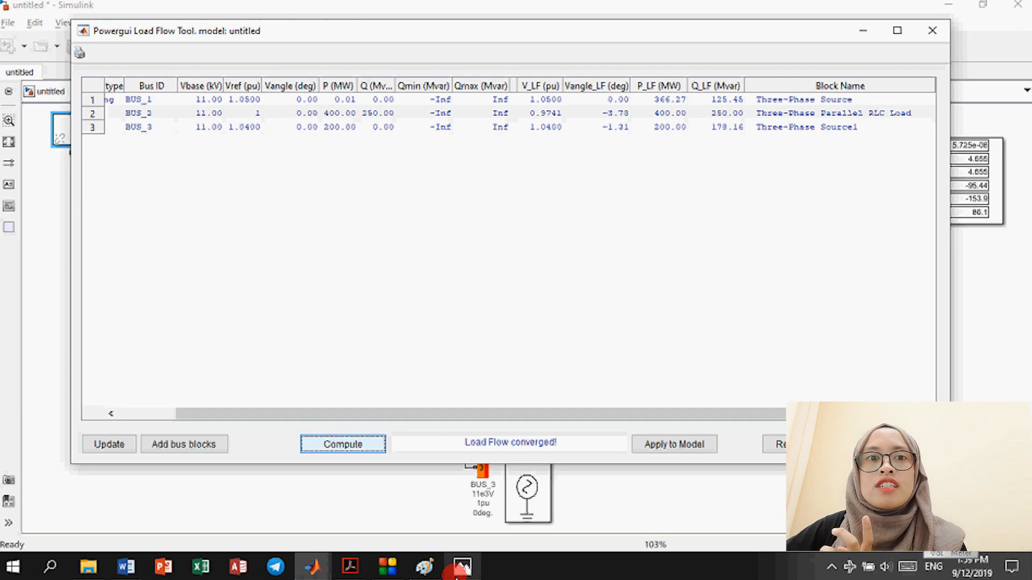
click(456, 576)
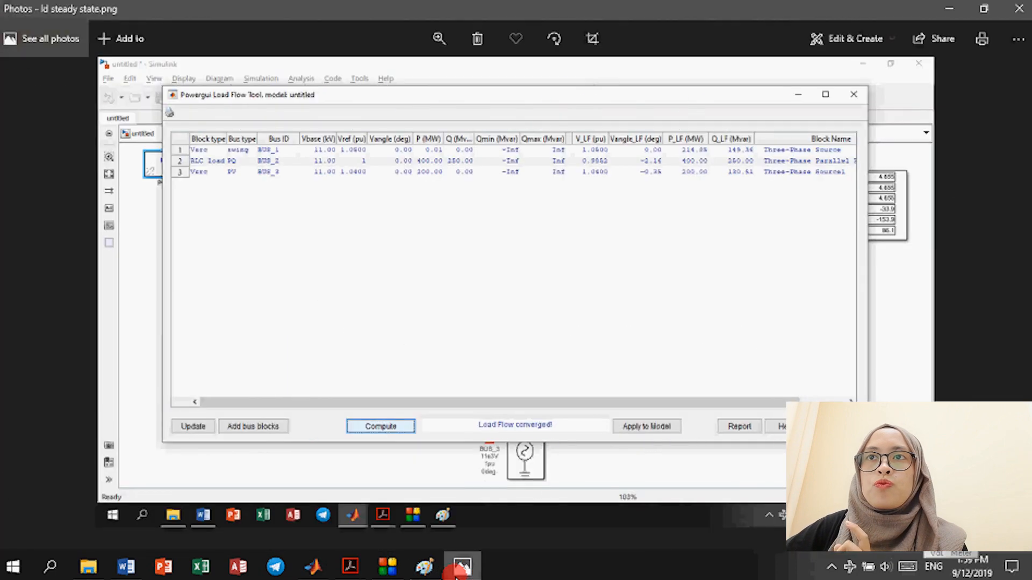
click(456, 575)
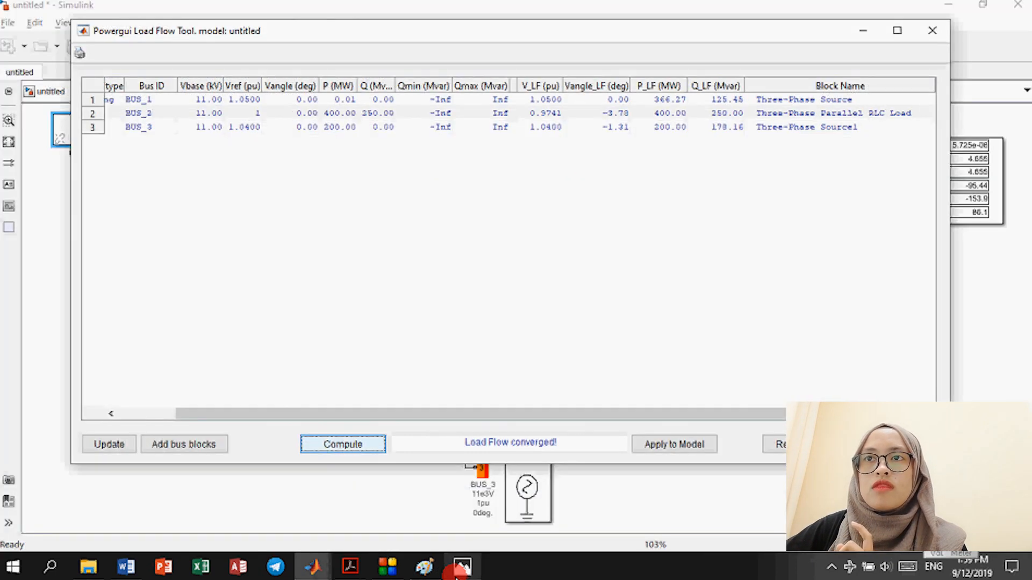
click(456, 575)
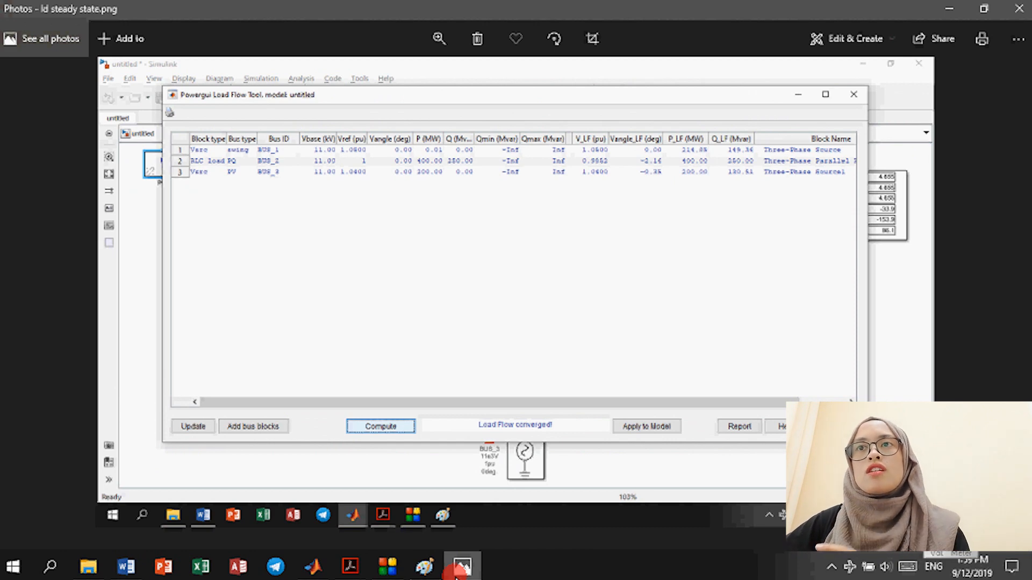
click(455, 575)
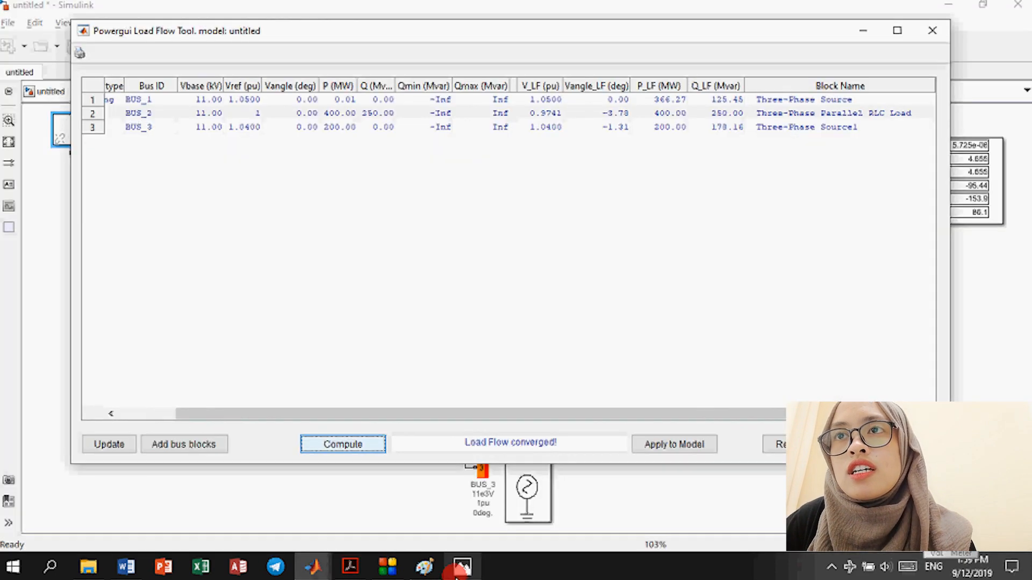
click(459, 570)
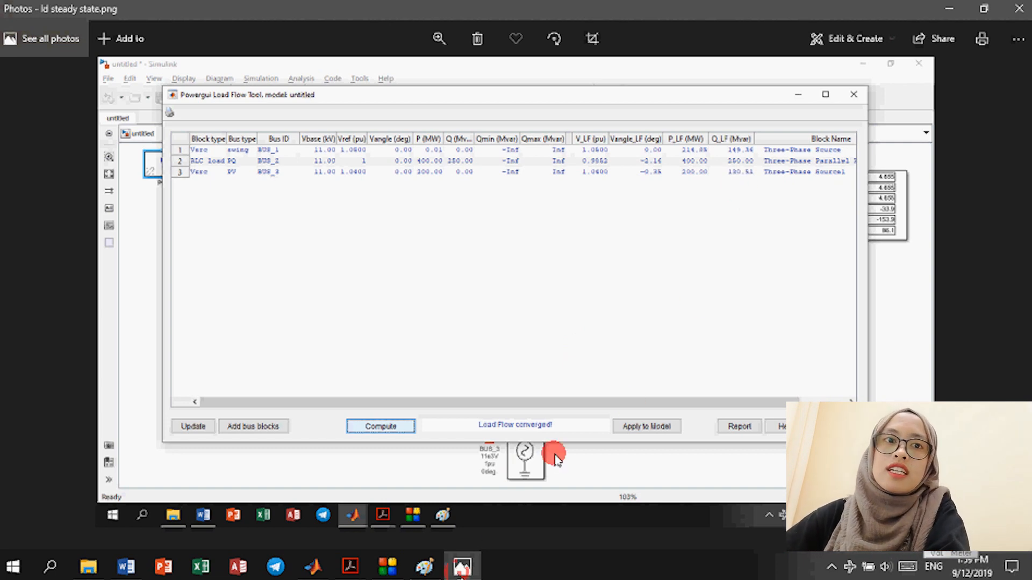
click(459, 571)
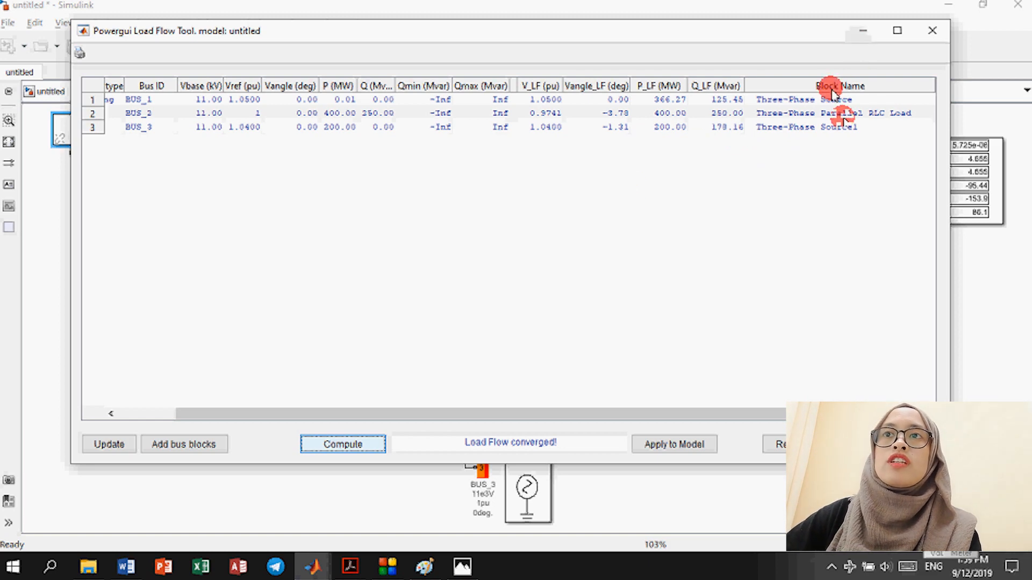
Step: Close the Load Flow Tool to return to the faulted three-bus model with BUS_1 reading 28.79
click(389, 568)
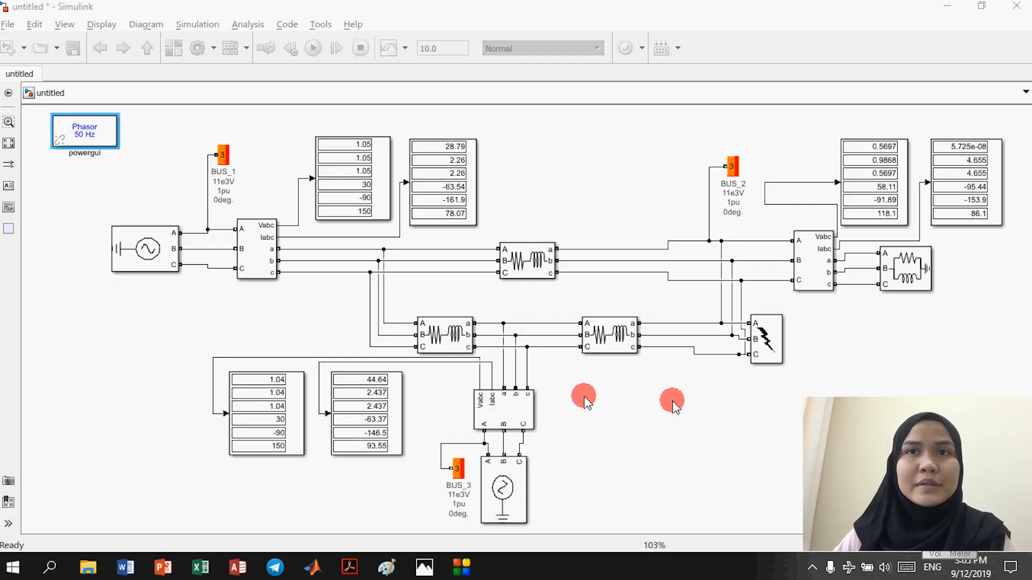
Step: Delete the wires between the lower RL lines and from the RL line to the fault block
click(628, 340)
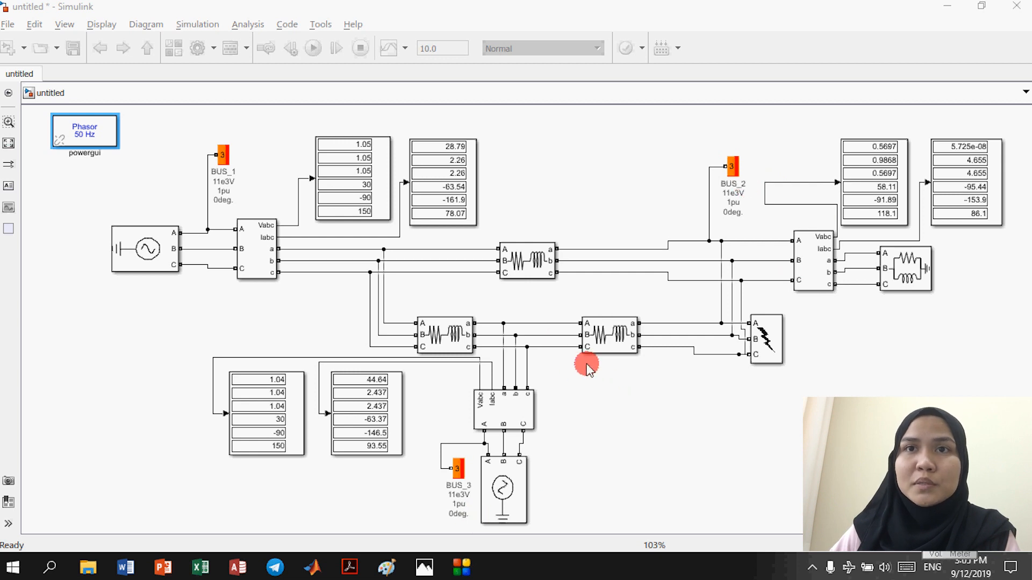
click(551, 324)
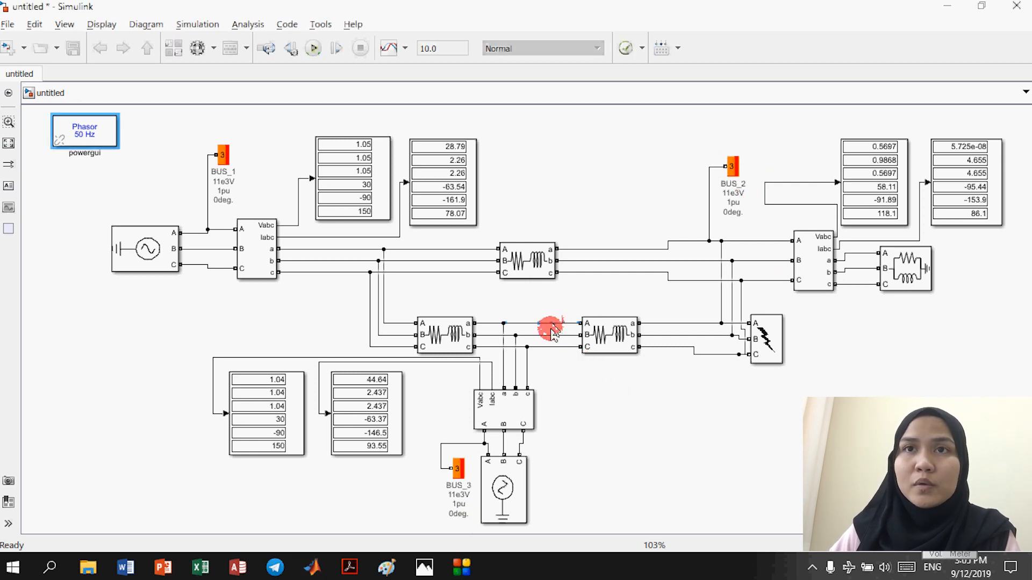
key(Delete)
click(673, 324)
key(Delete)
click(677, 348)
key(Delete)
click(610, 334)
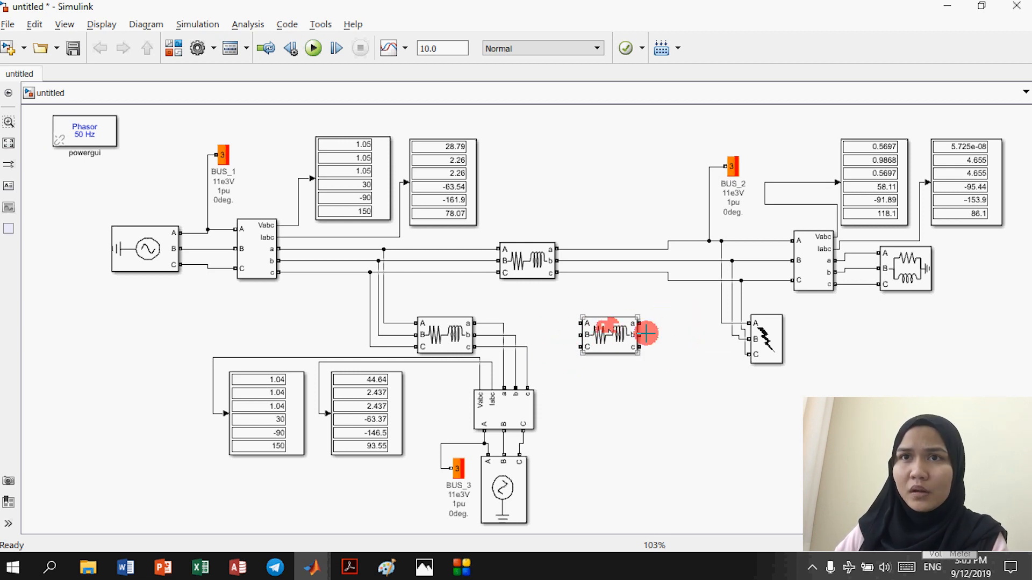
click(621, 340)
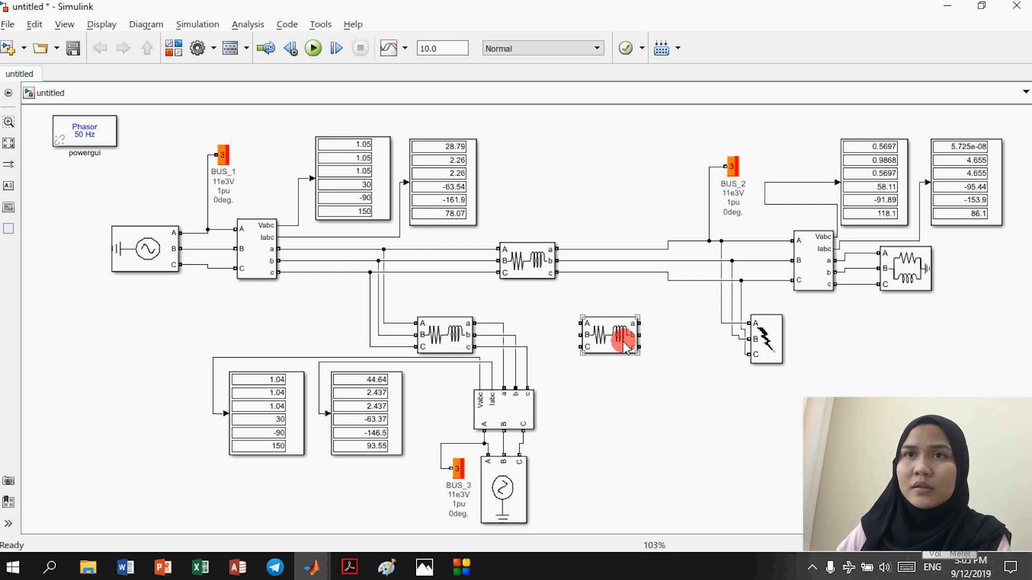
Step: Delete the remaining bus wires into the Three-Phase Fault block so it stands unwired
click(719, 311)
key(Delete)
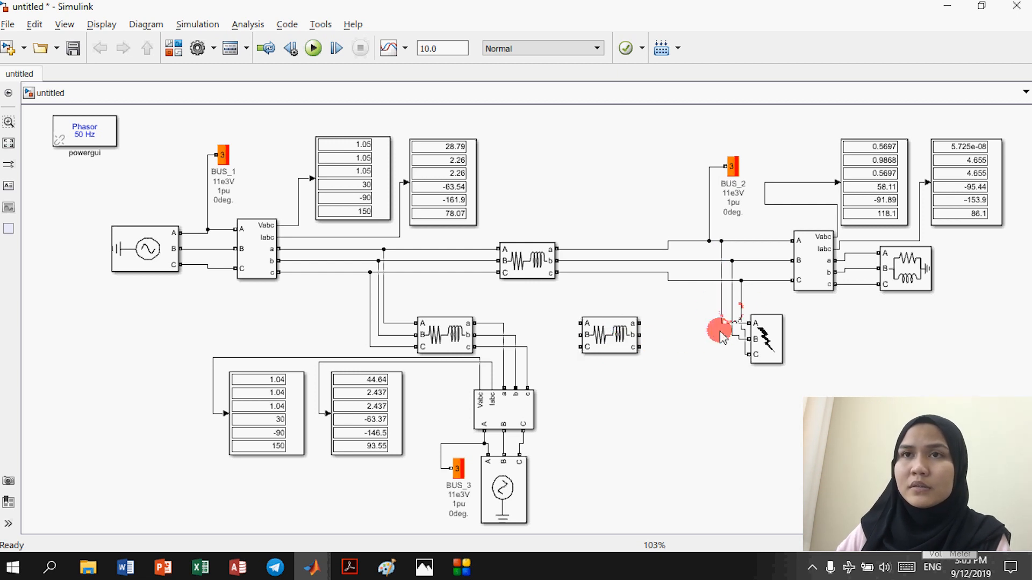
click(732, 311)
key(Delete)
click(742, 312)
key(Delete)
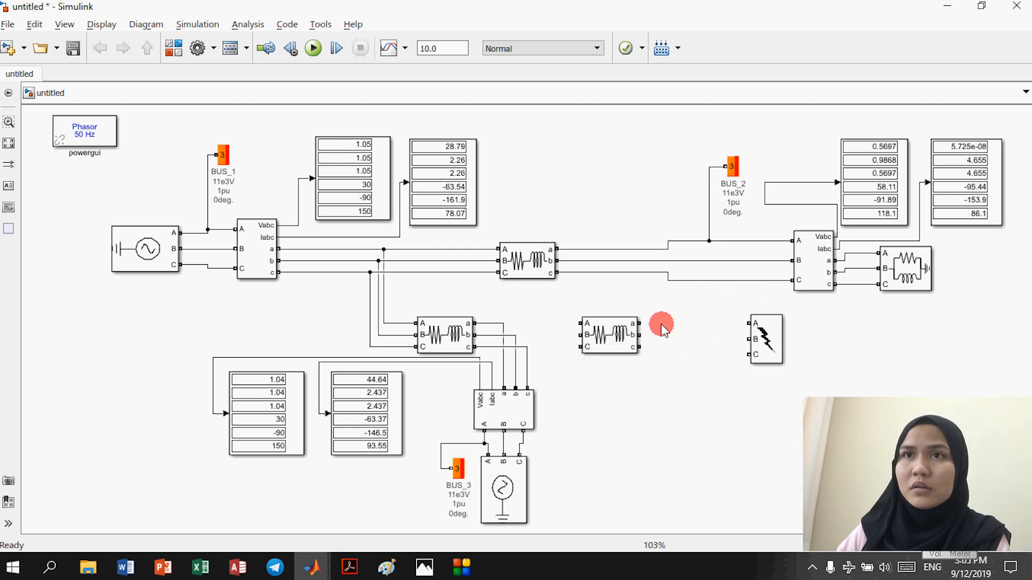
click(579, 323)
mouse_move(579, 323)
mouse_down()
mouse_move(554, 323)
mouse_move(573, 316)
mouse_up()
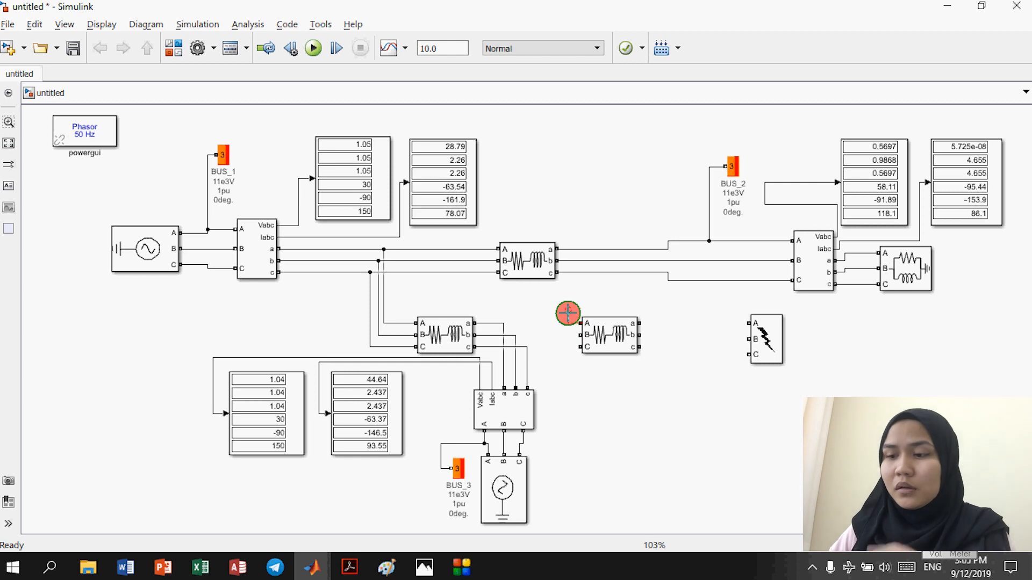
drag(570, 323, 570, 326)
click(173, 48)
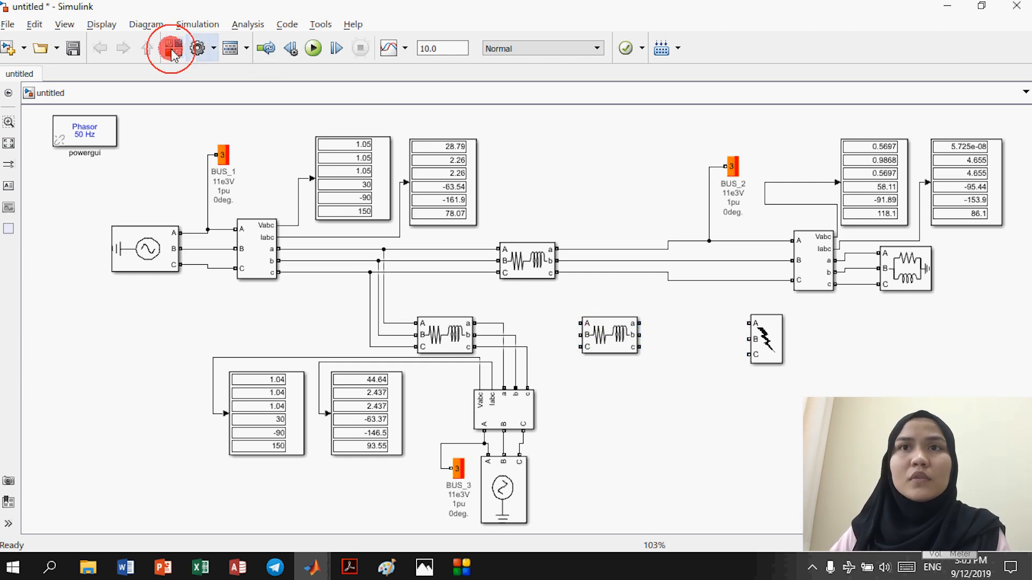
click(494, 505)
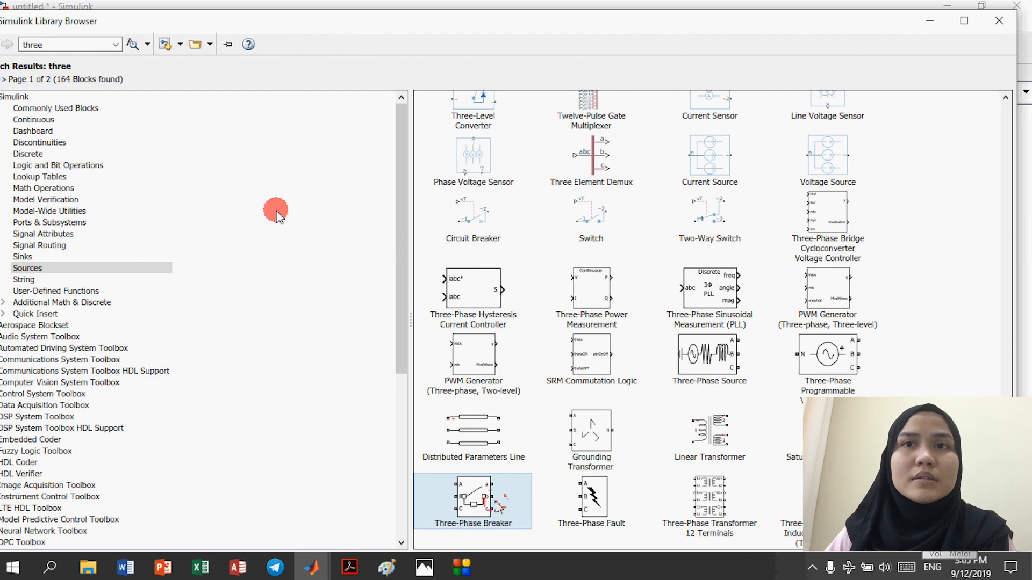
Step: Add a Three-Phase Breaker, copy it, and place the two breakers on either side of the second RLC branch
right_click(506, 501)
click(506, 501)
right_click(504, 500)
click(509, 506)
click(929, 21)
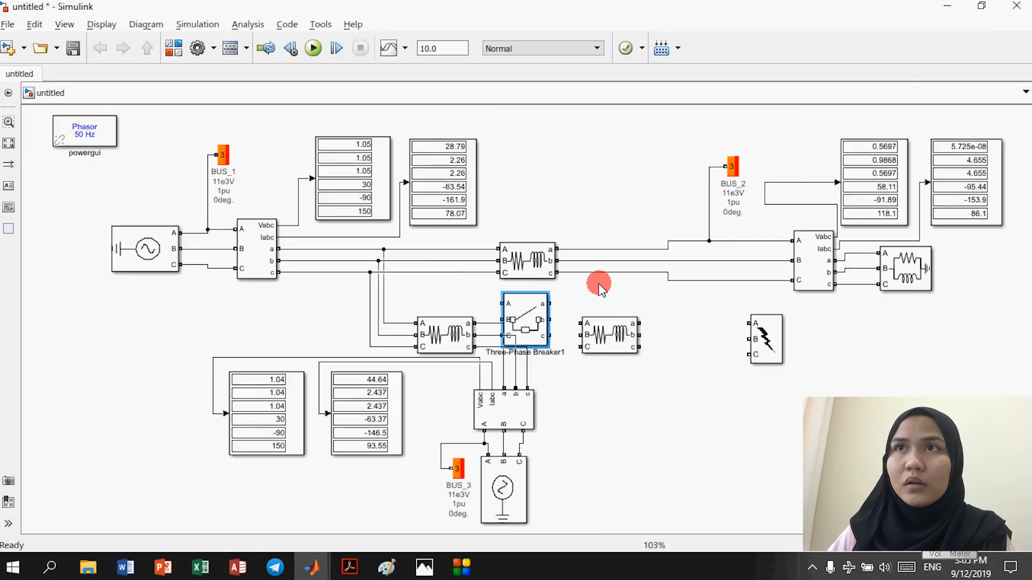
drag(527, 313, 607, 333)
drag(526, 331, 537, 329)
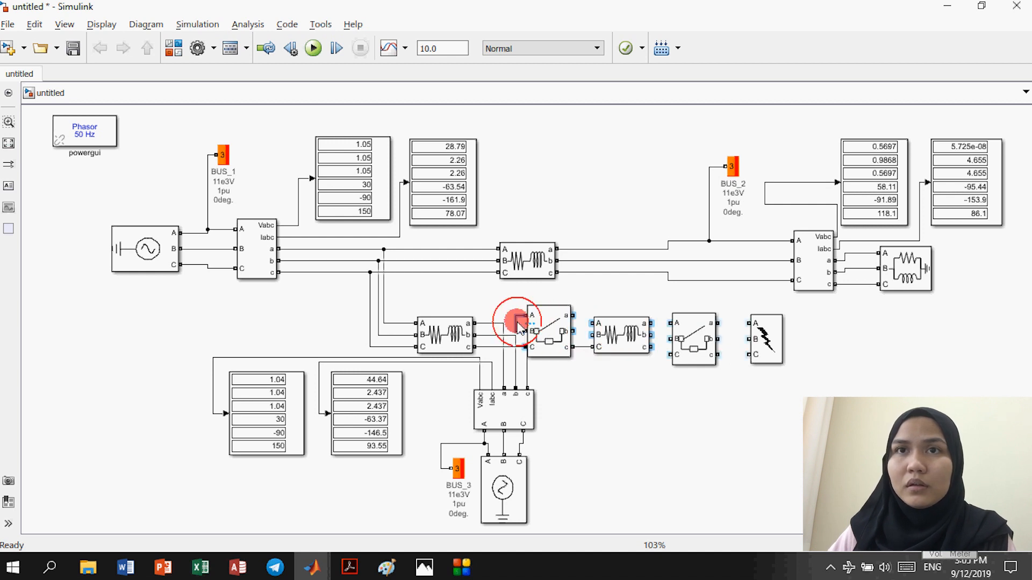
drag(517, 322, 526, 317)
drag(547, 330, 556, 331)
click(700, 344)
drag(679, 348, 691, 348)
drag(626, 335, 638, 340)
drag(574, 335, 583, 335)
click(595, 351)
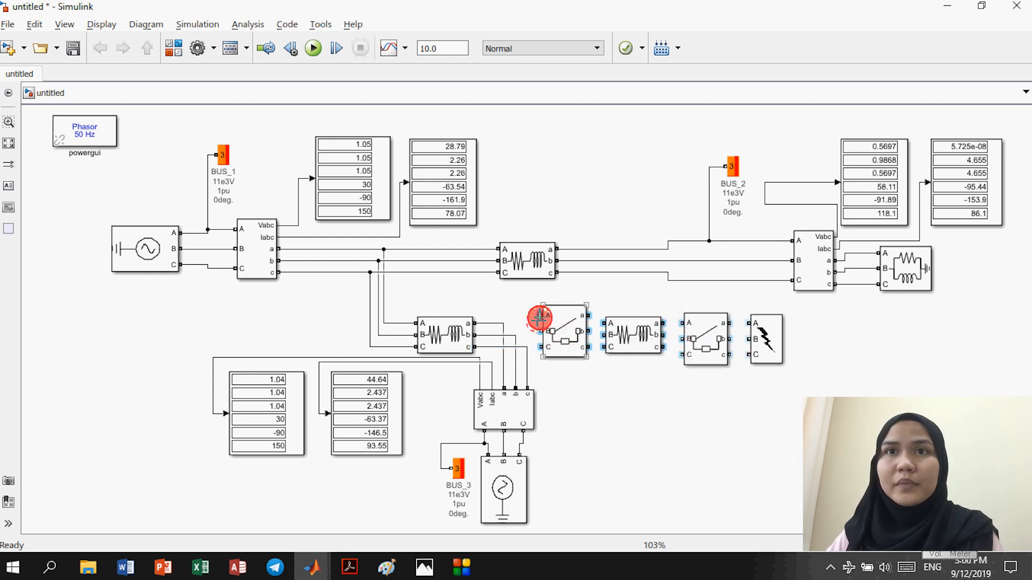
Step: Wire the first breaker into the line and the RLC branch outputs into the second breaker
mouse_move(538, 321)
mouse_down()
mouse_move(505, 323)
mouse_move(542, 329)
mouse_move(518, 336)
mouse_move(536, 344)
mouse_move(527, 348)
mouse_up()
click(588, 318)
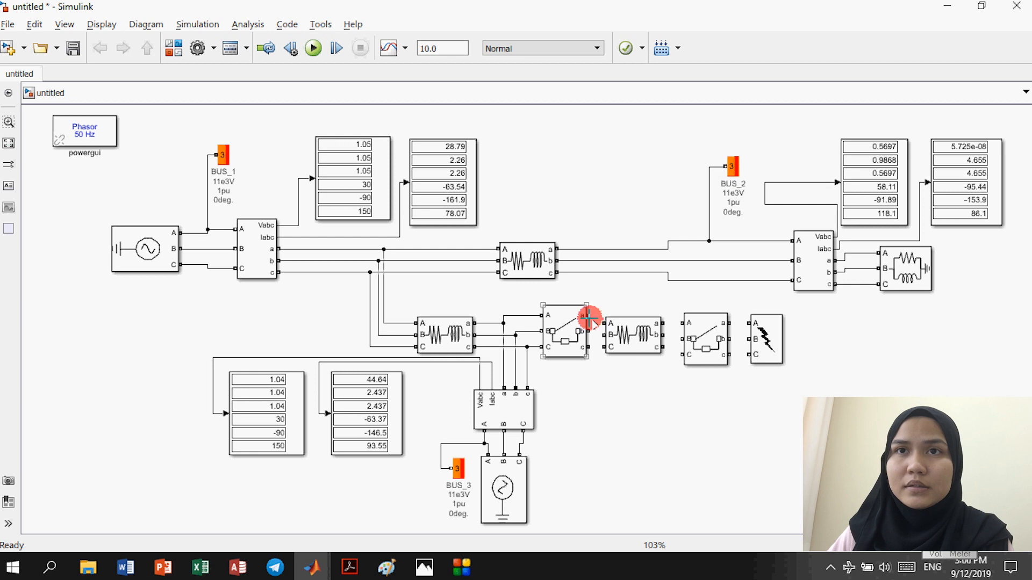
drag(591, 321, 604, 347)
click(682, 350)
mouse_move(665, 324)
mouse_down()
mouse_move(683, 324)
mouse_move(679, 353)
mouse_up()
drag(766, 344, 799, 400)
drag(713, 339, 767, 253)
drag(757, 355, 765, 281)
click(765, 244)
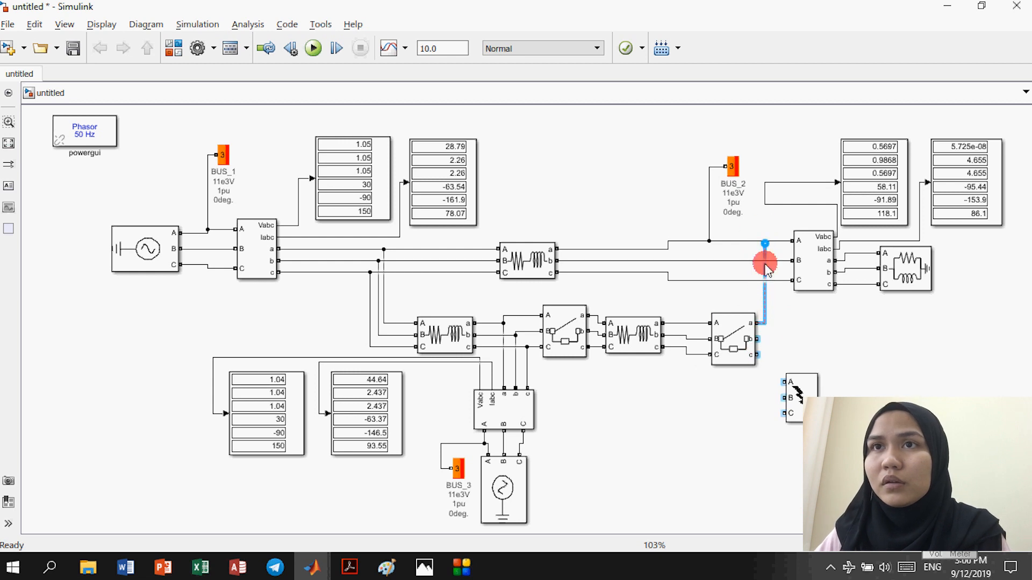
Step: Connect Breaker1's a, b and c outputs to lines A, B and C, and move the fault block left
drag(772, 341, 762, 255)
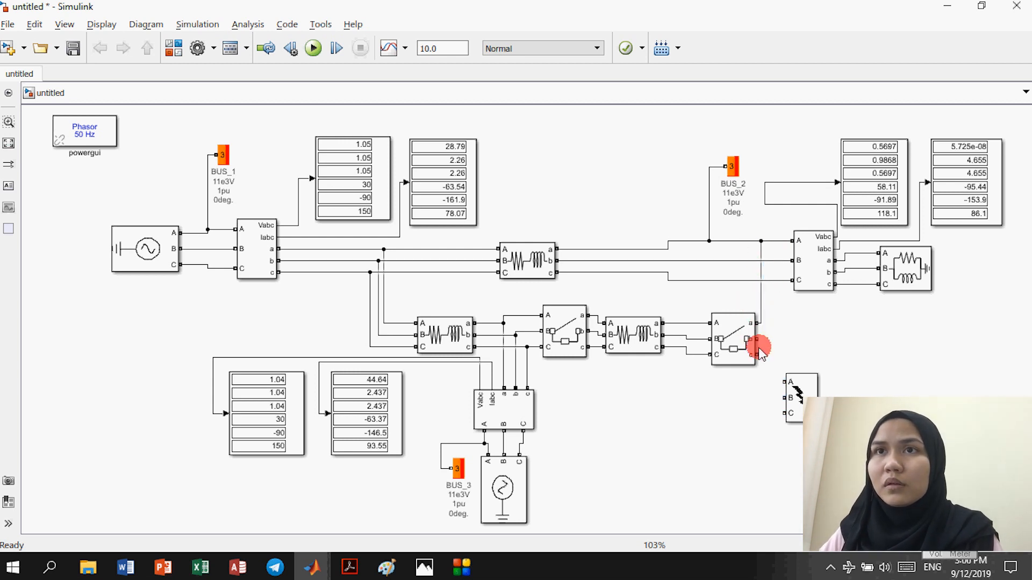
drag(759, 340, 772, 264)
drag(758, 356, 782, 286)
drag(792, 393, 693, 324)
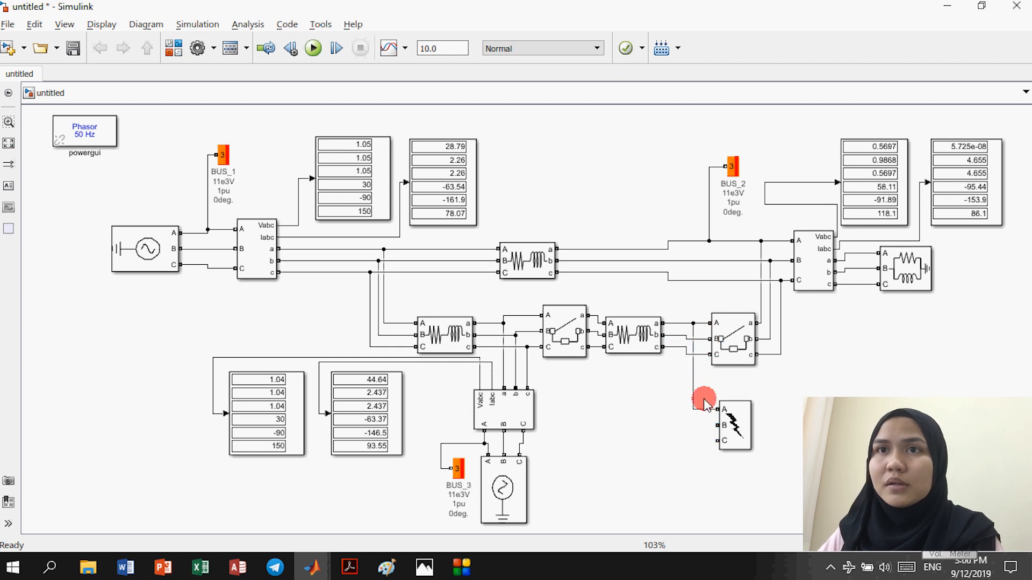
Step: Connect the fault block's A and B phases to the line and tidy the branch wiring
drag(718, 425, 693, 428)
drag(673, 384, 683, 342)
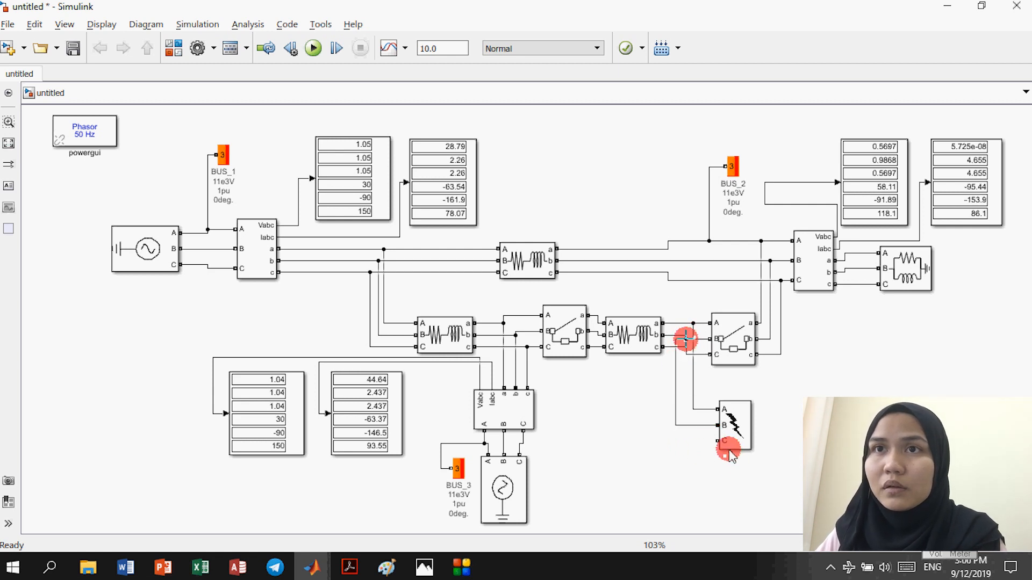
click(725, 360)
drag(725, 361, 700, 380)
click(702, 326)
mouse_move(702, 326)
mouse_down()
mouse_move(688, 339)
mouse_move(699, 338)
mouse_up()
click(677, 385)
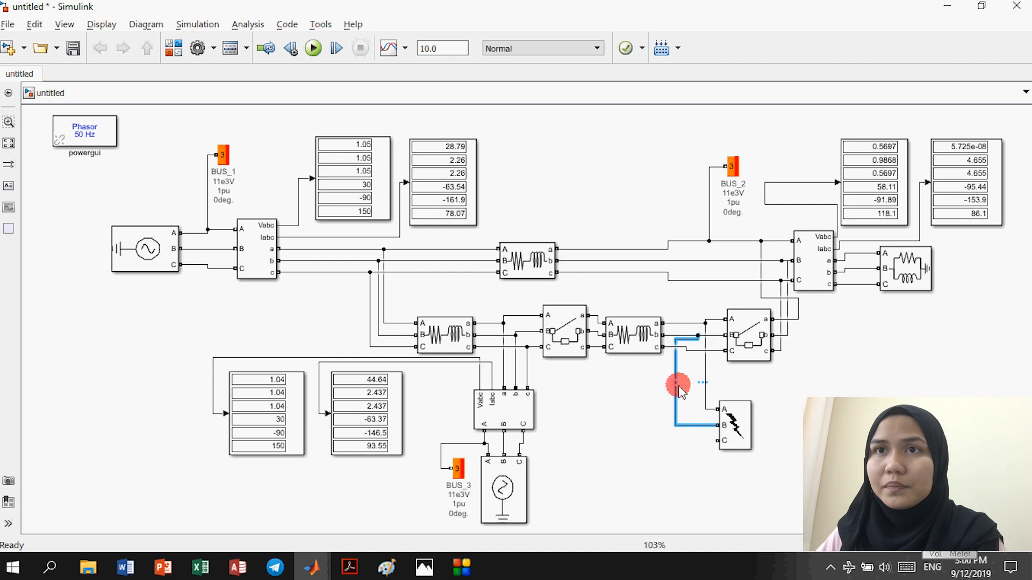
drag(680, 388, 698, 383)
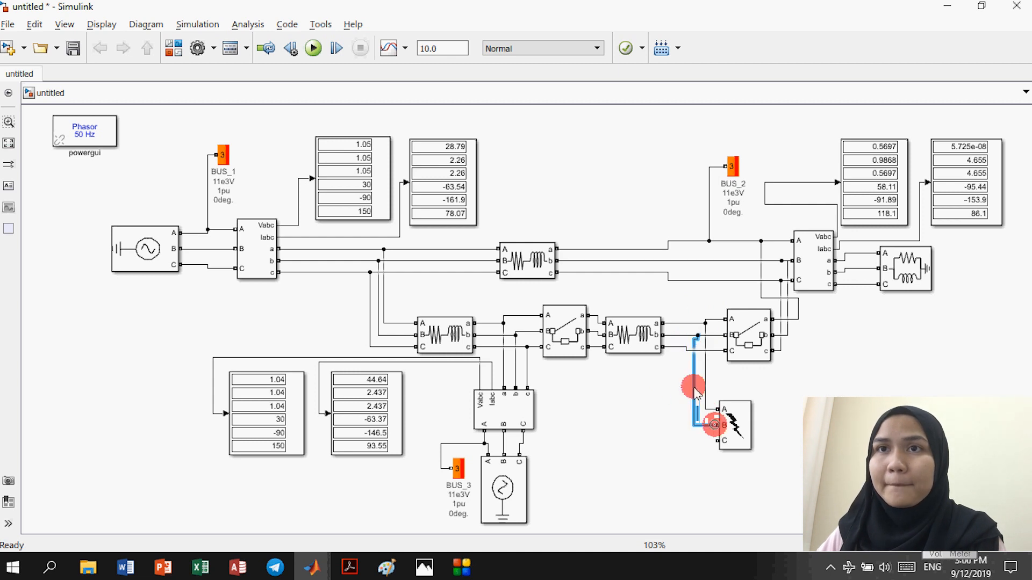
Step: Connect the fault block's C phase to line C
click(717, 444)
click(689, 385)
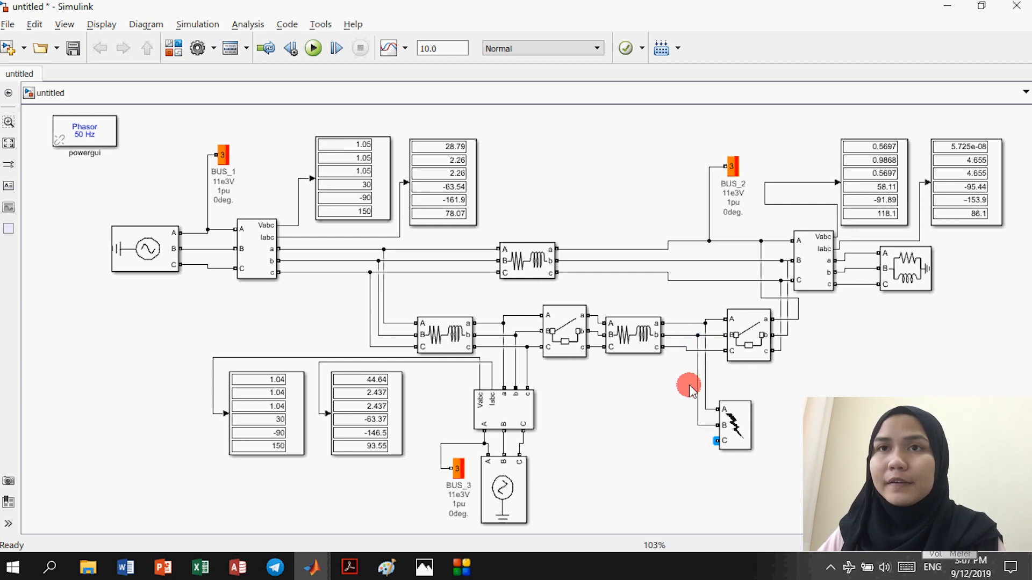
mouse_move(718, 442)
mouse_down()
mouse_move(675, 350)
mouse_move(684, 347)
mouse_up()
click(764, 434)
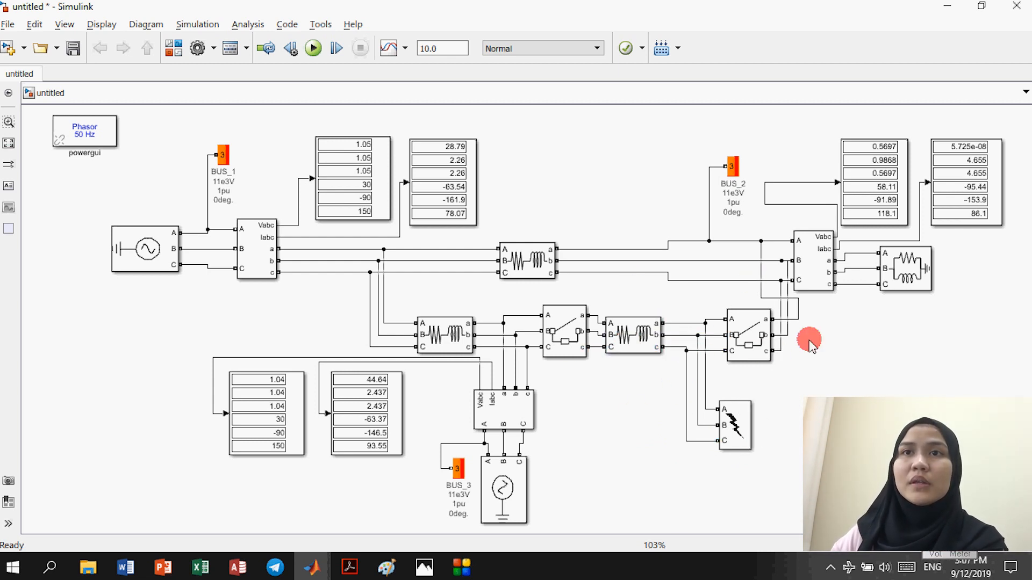
click(639, 344)
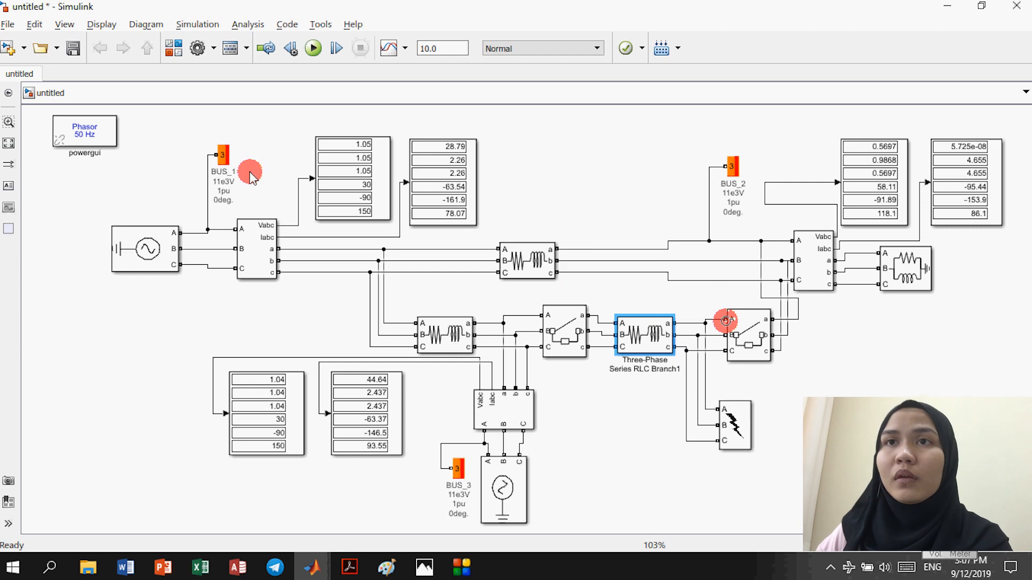
Step: Rerun the model and point out the new readings: BUS_1 current 4.617, BUS_2 at 0.9112 pu
click(313, 48)
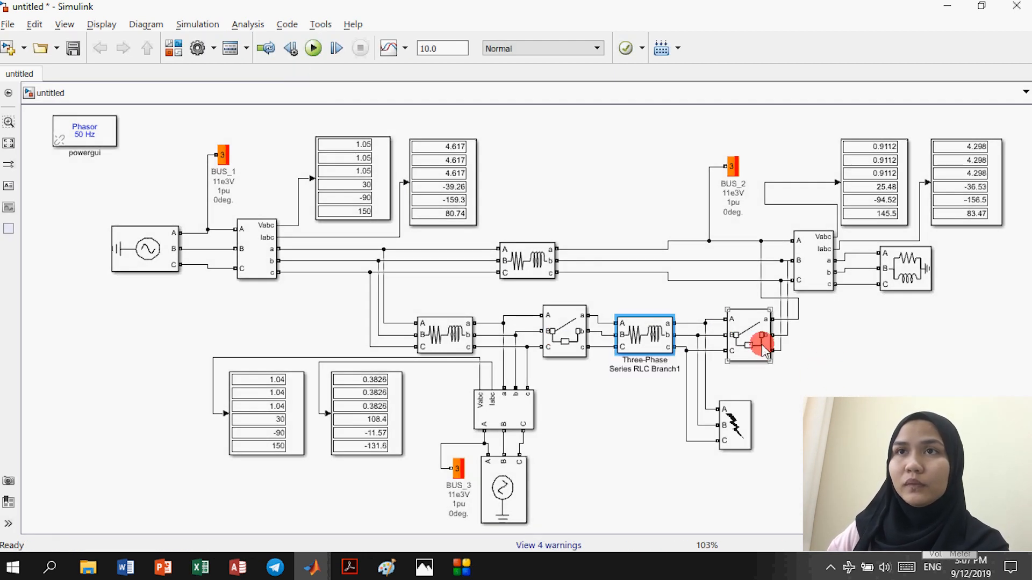
click(836, 379)
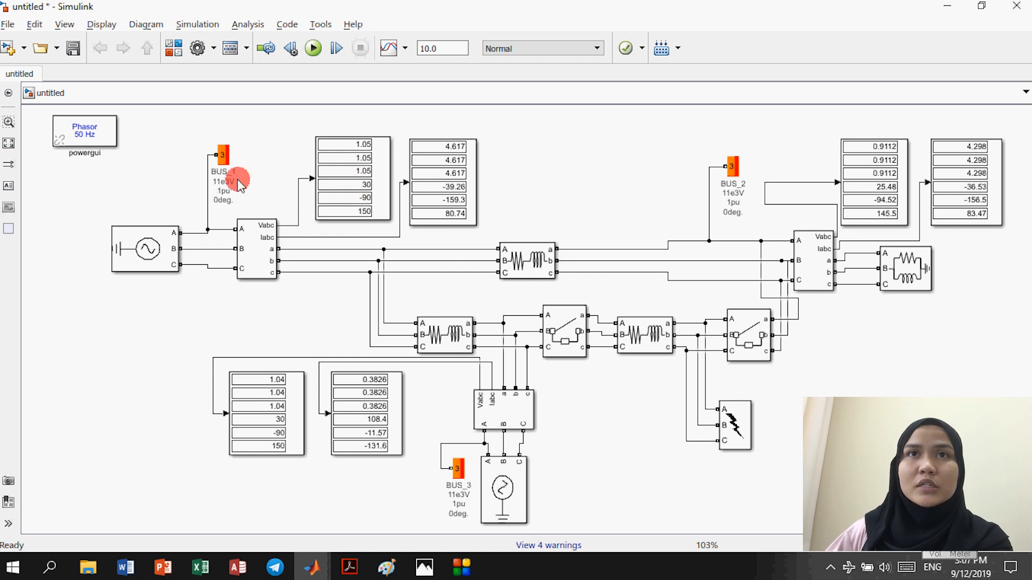
click(371, 154)
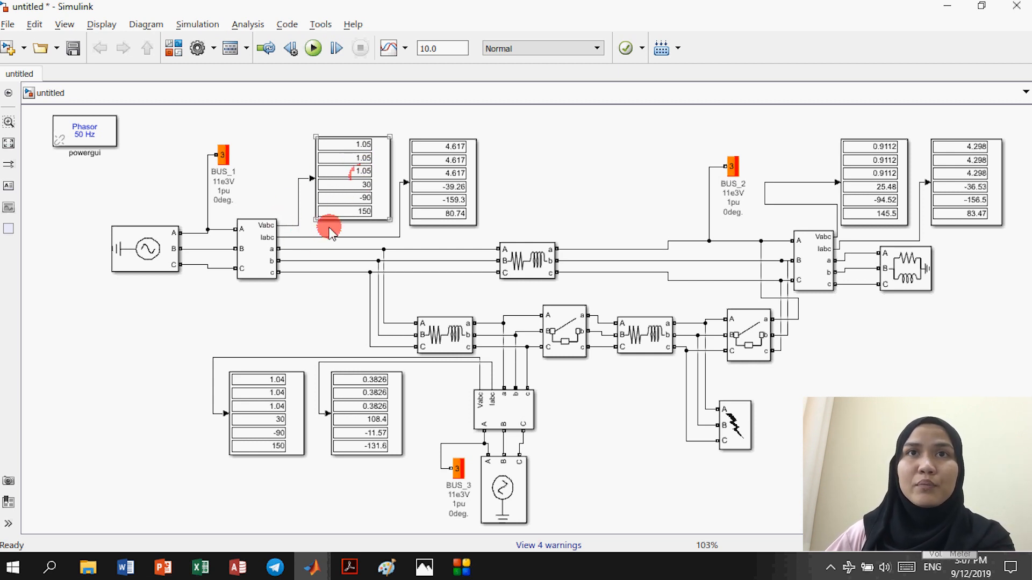
click(454, 171)
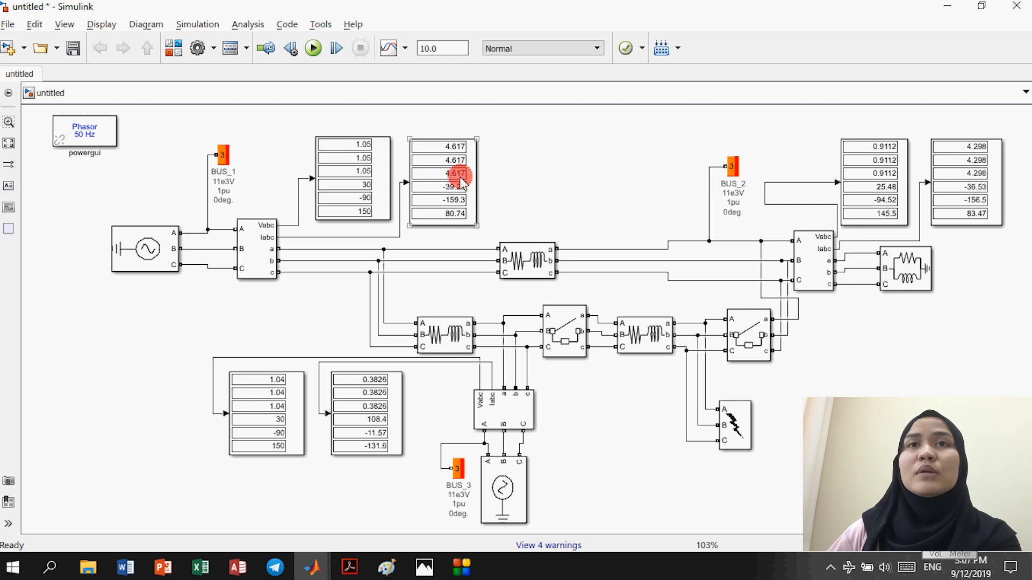
click(568, 430)
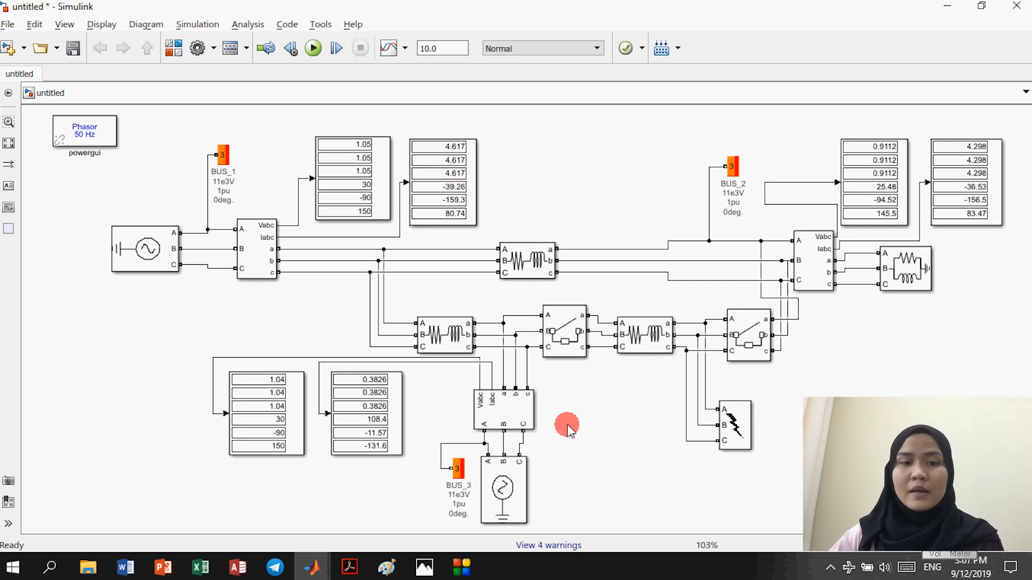
Step: Point out BUS_1's 4.617 current, then bring up fault.png showing the earlier 28.79 and 0.5697 pu readings
click(465, 188)
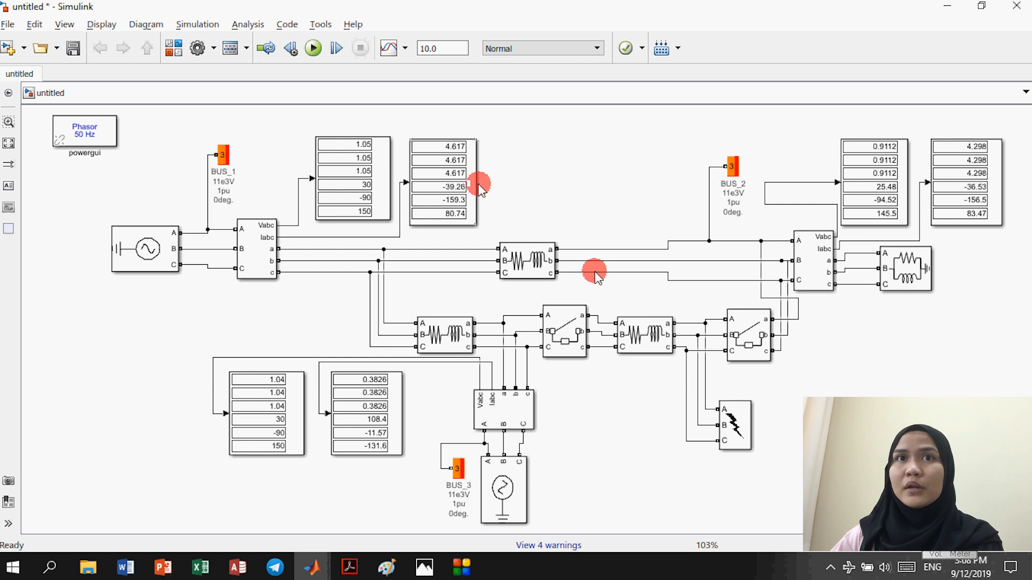
click(498, 233)
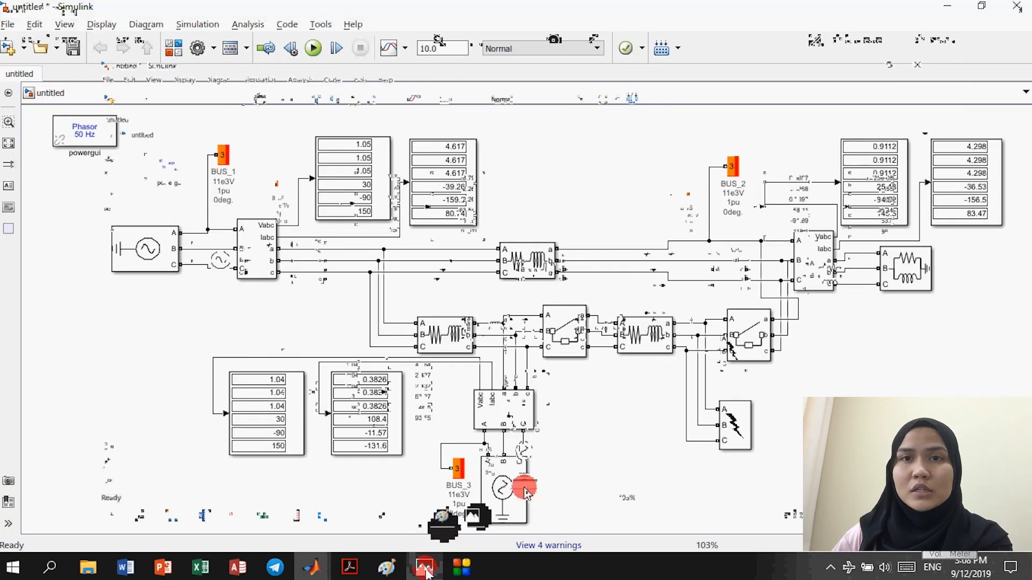
click(424, 567)
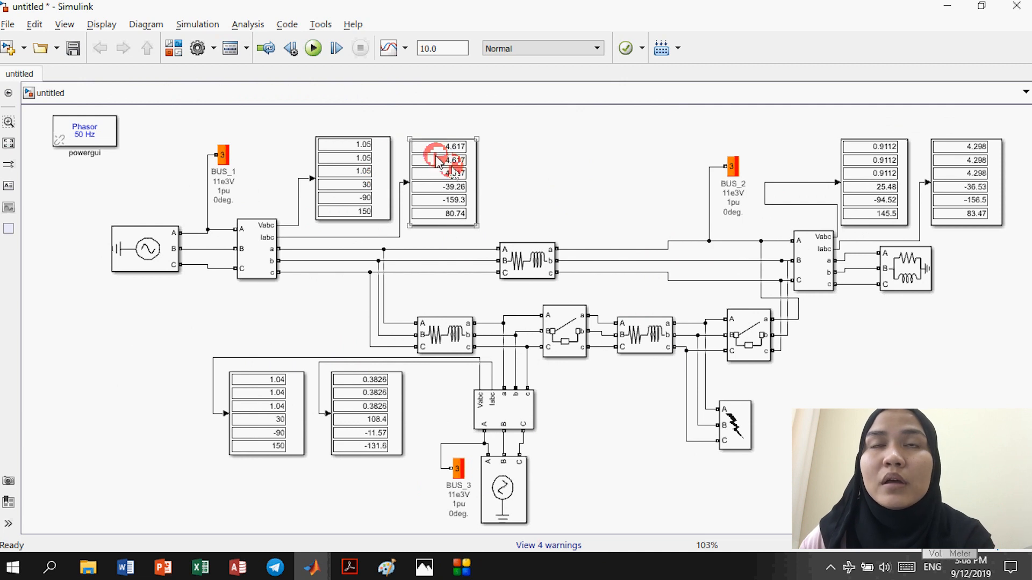
click(385, 165)
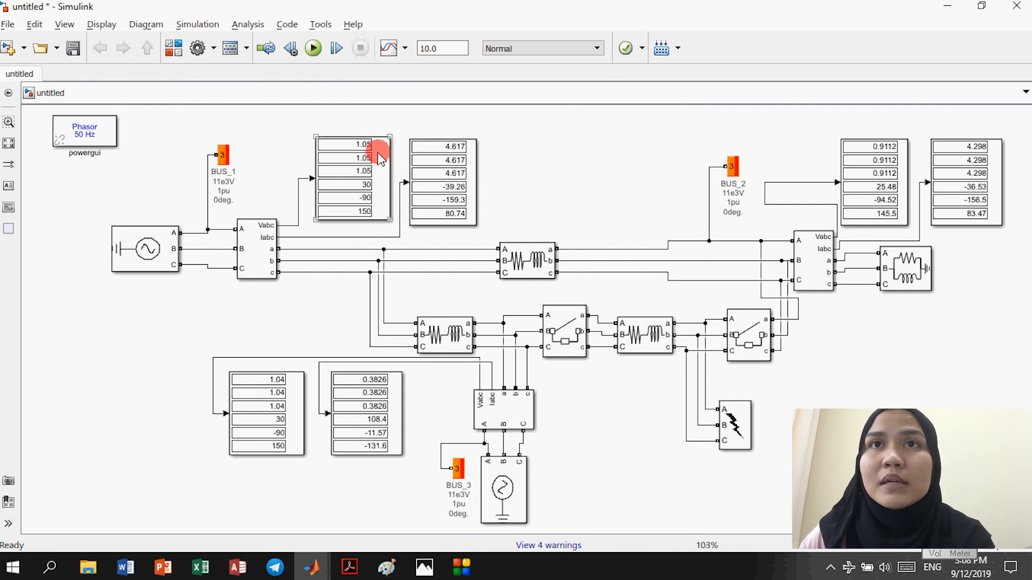
click(452, 171)
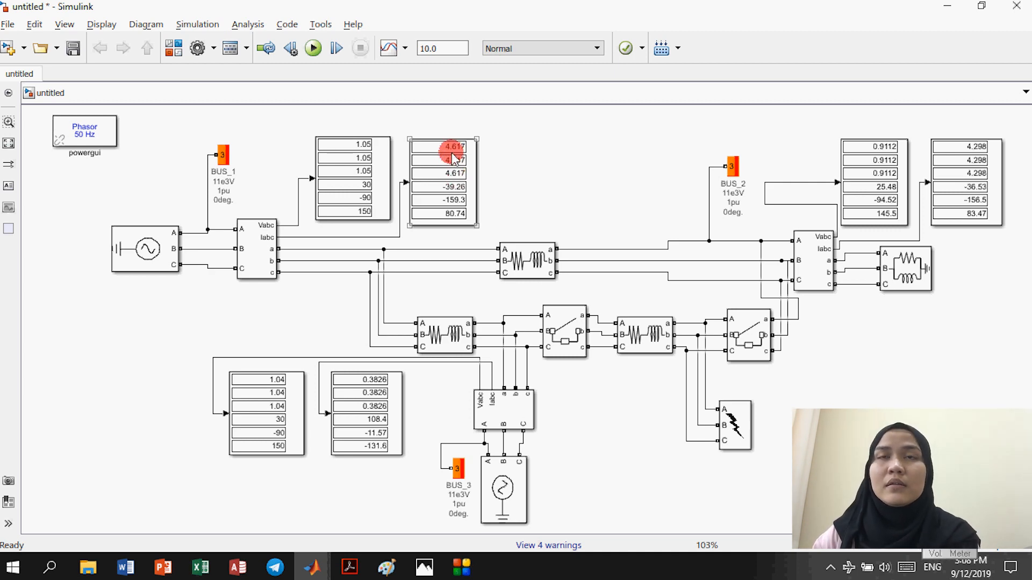
key(alt+Tab)
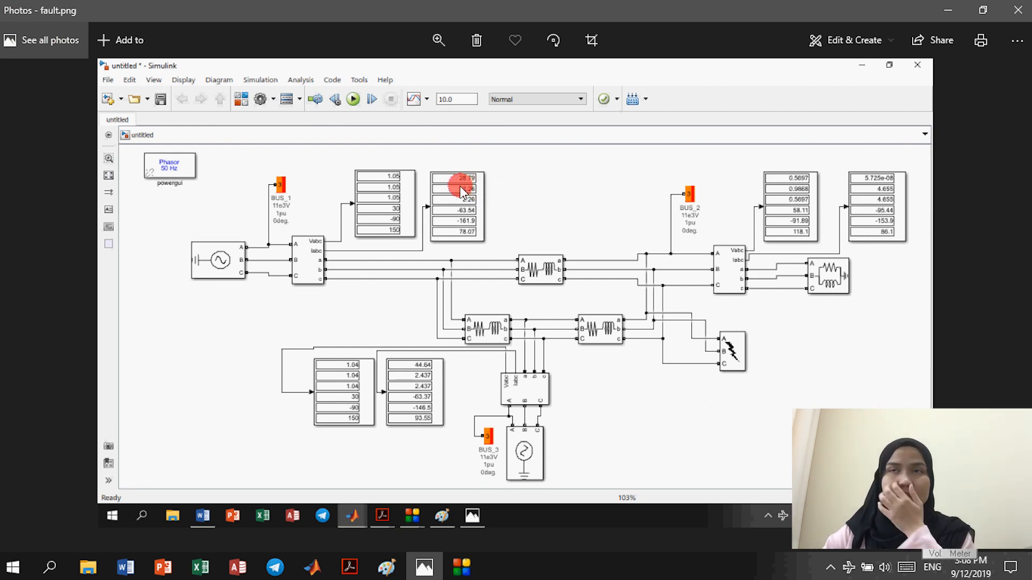
Step: Compare fault.png against the rerun model's BUS_2 reading of 0.9112 pu at 25.48°, then return to Simulink
key(alt+Tab)
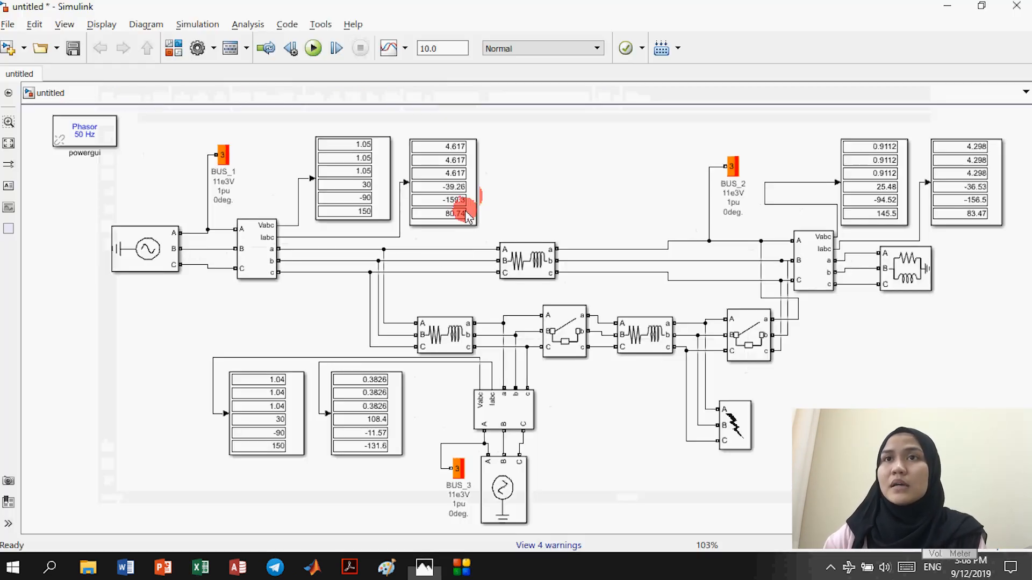
click(735, 164)
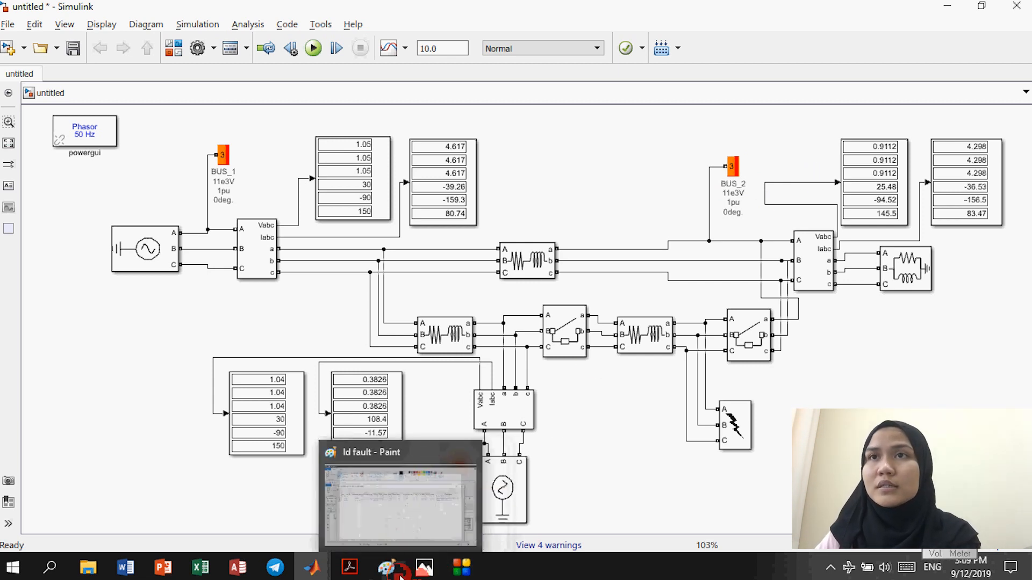
click(424, 567)
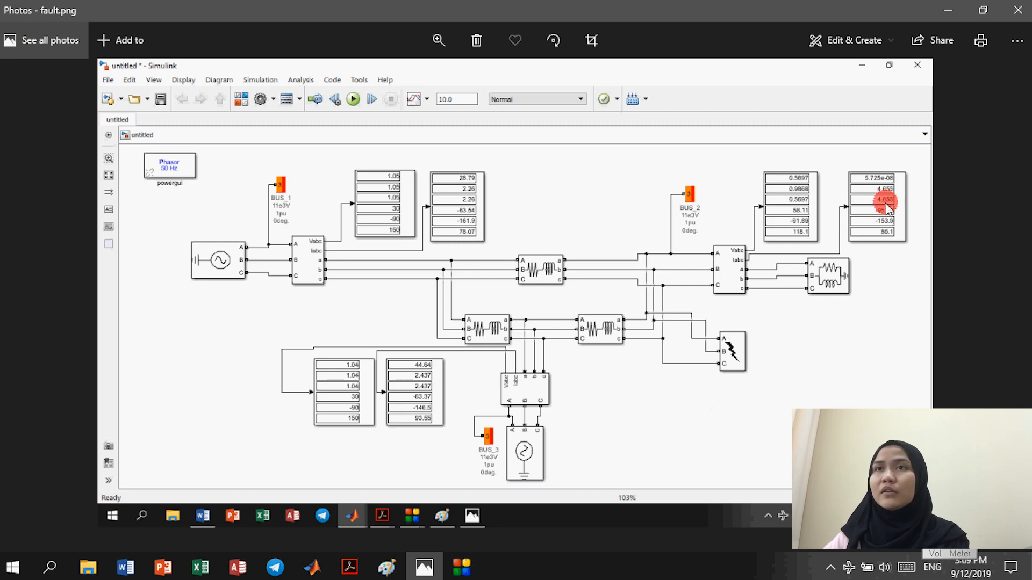
key(alt+Tab)
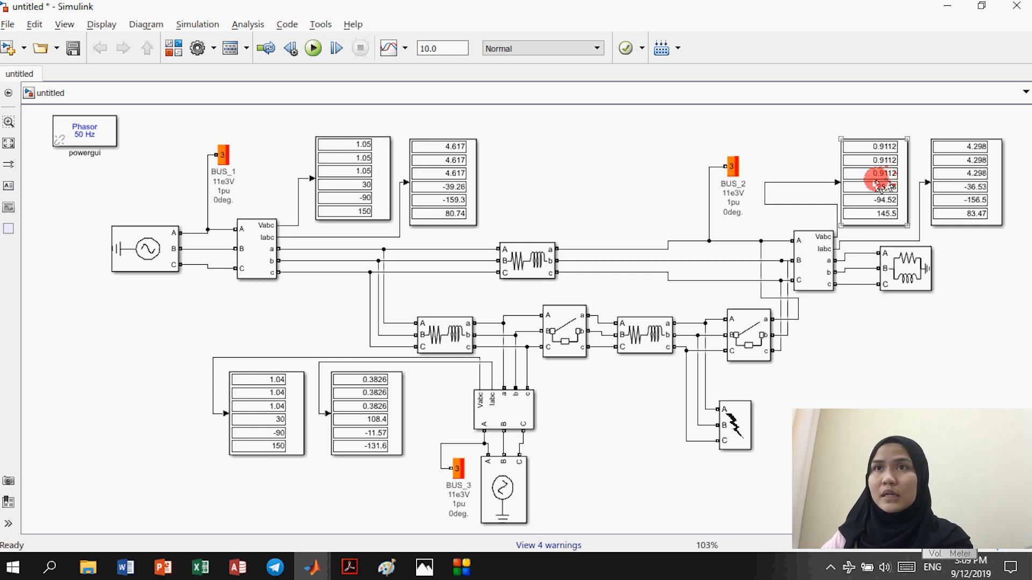
Step: Review BUS_2's 4.298 current readings on the Display blocks, then bring up fault.png for comparison
key(alt+Tab)
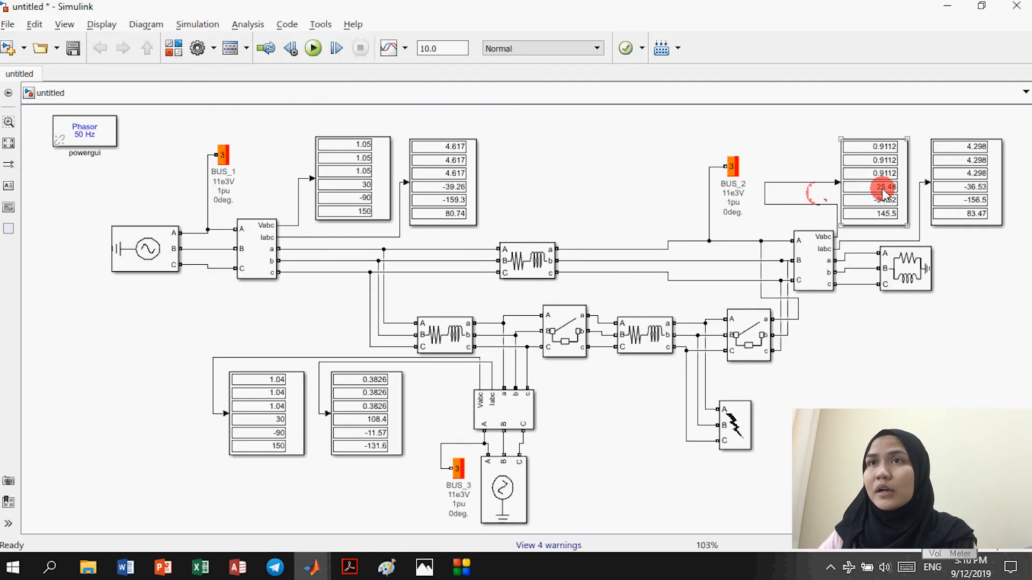
click(979, 166)
click(981, 160)
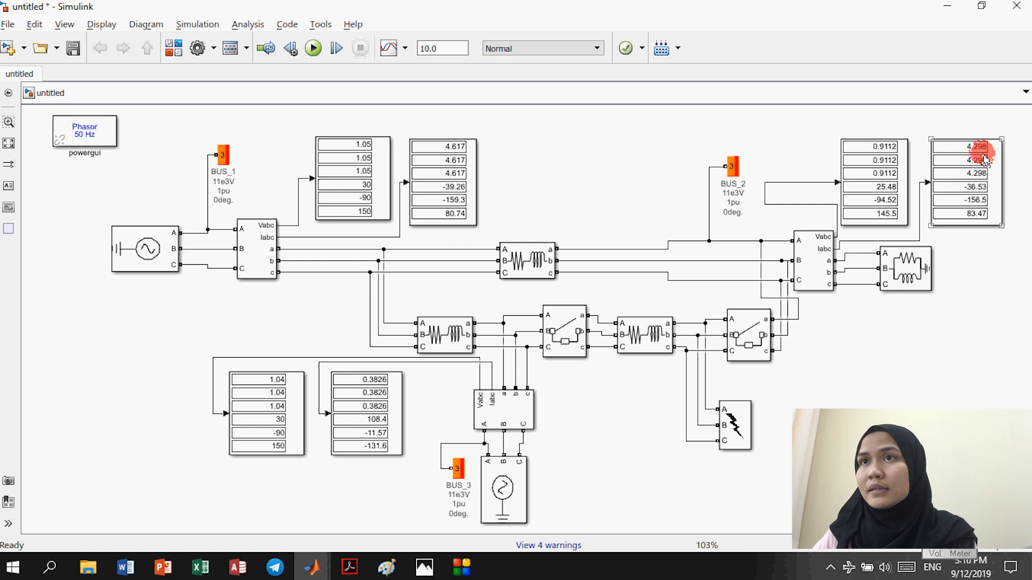
click(974, 156)
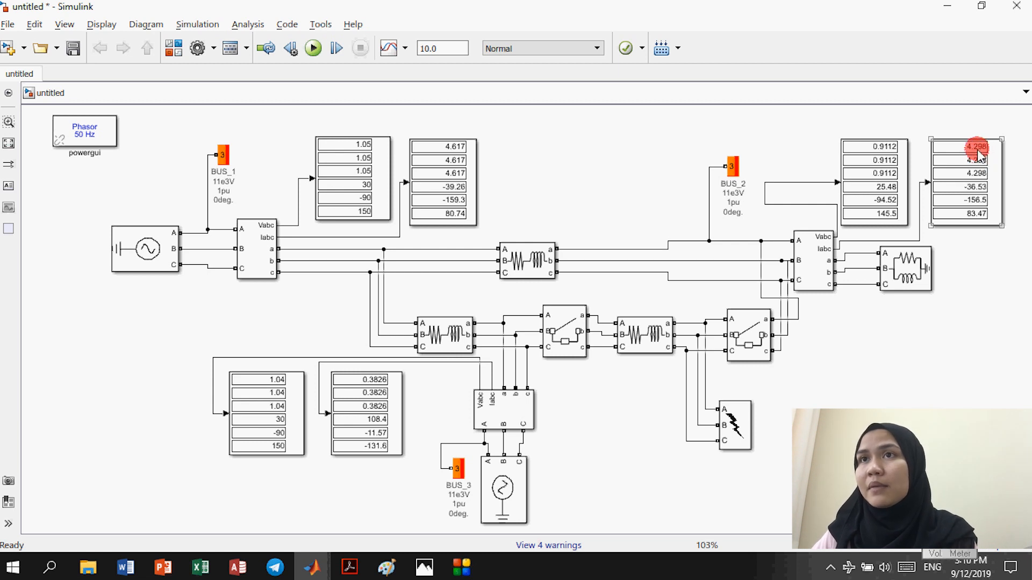
click(984, 161)
click(974, 162)
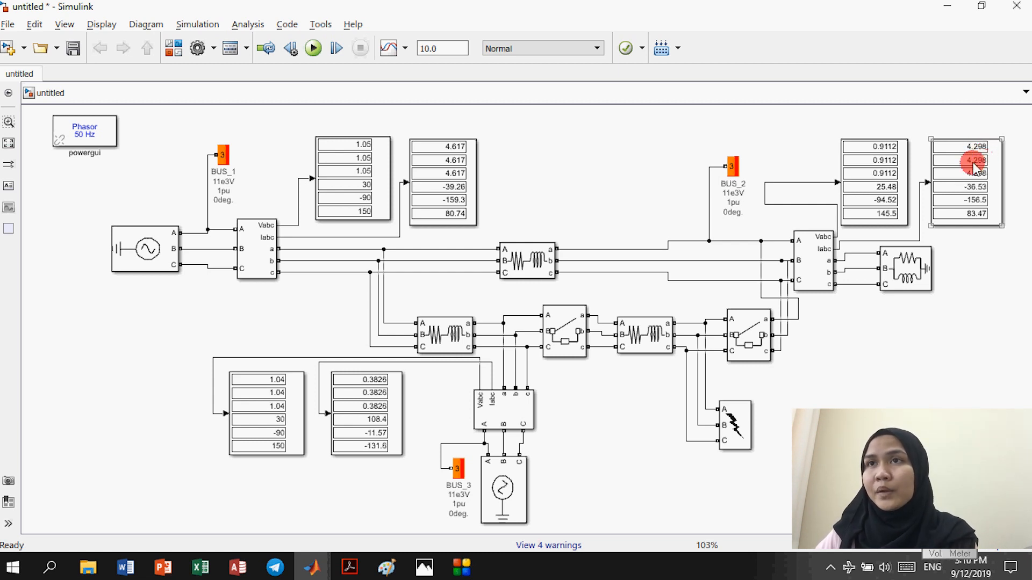
click(972, 175)
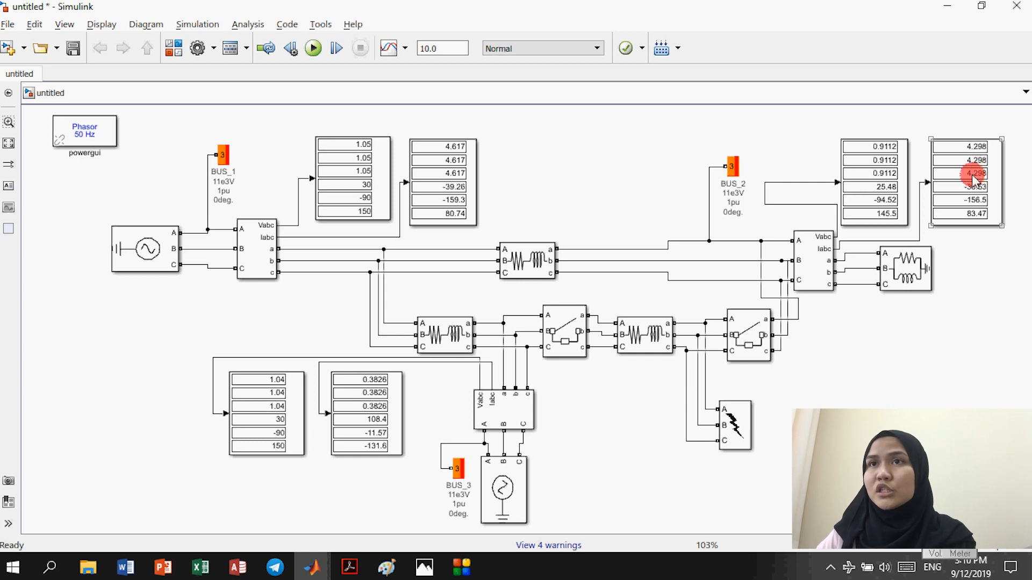
key(alt+Tab)
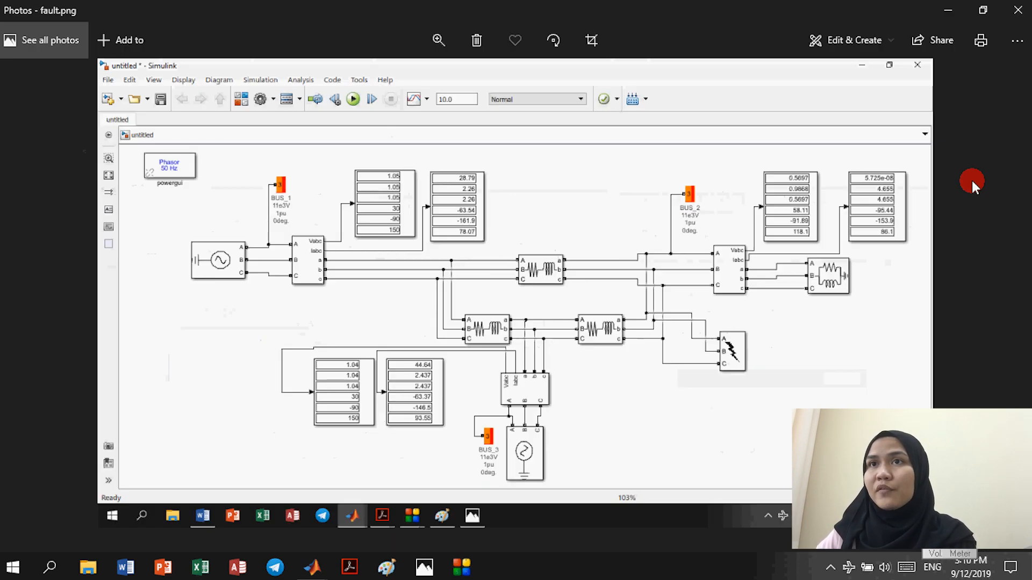
key(alt+Tab)
key(alt+Tab)
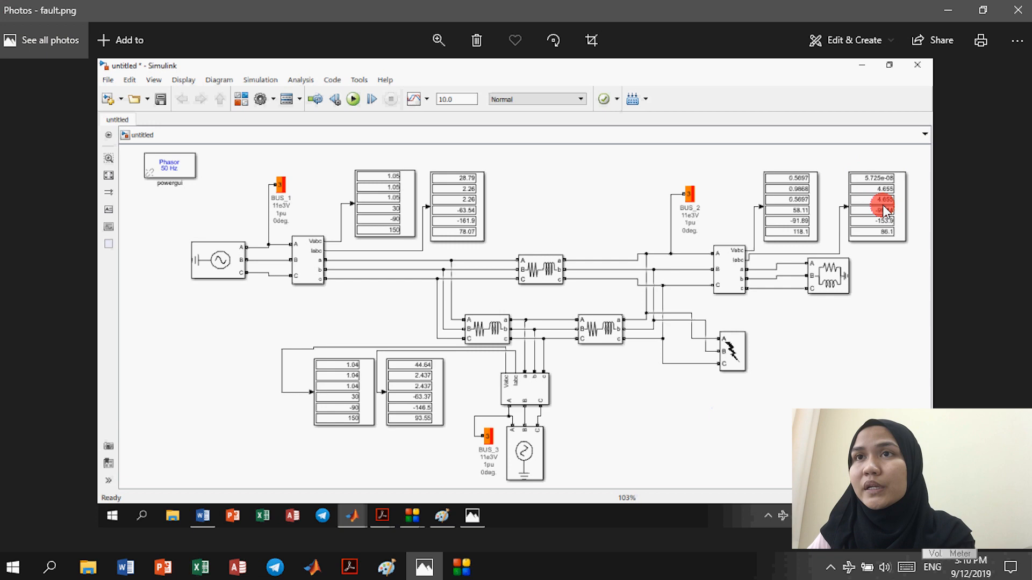
Step: Check fault.png's BUS_2 currents (5.725e-08, 4.655) against the live model's 4.298 readings
key(alt+Tab)
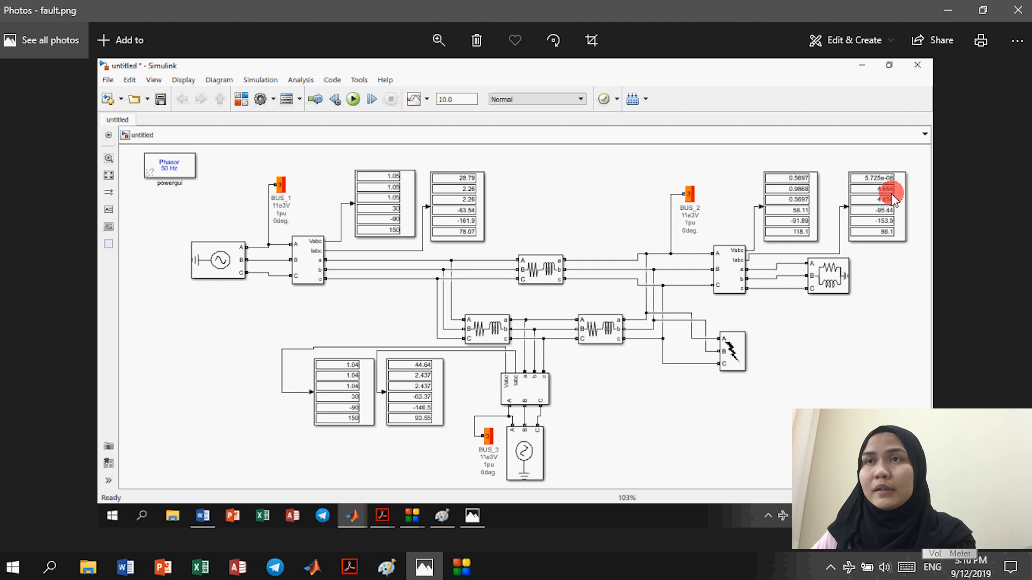
key(alt+Tab)
click(956, 181)
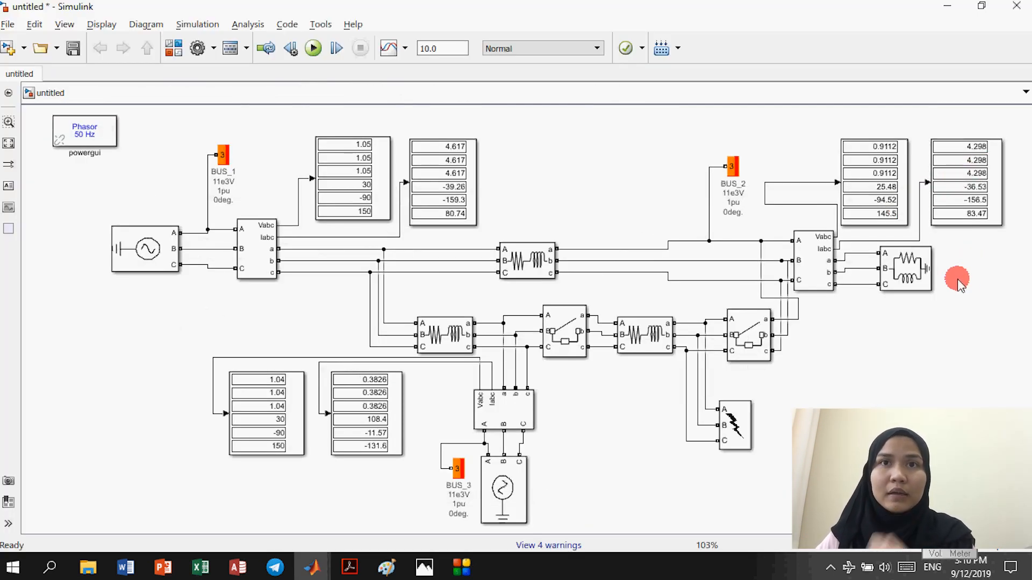
click(969, 266)
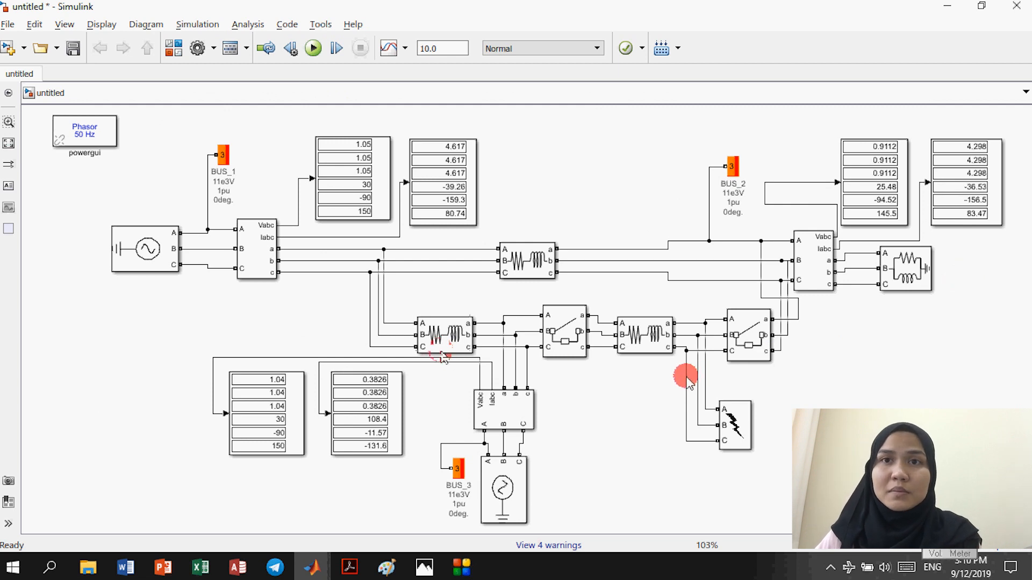
click(344, 437)
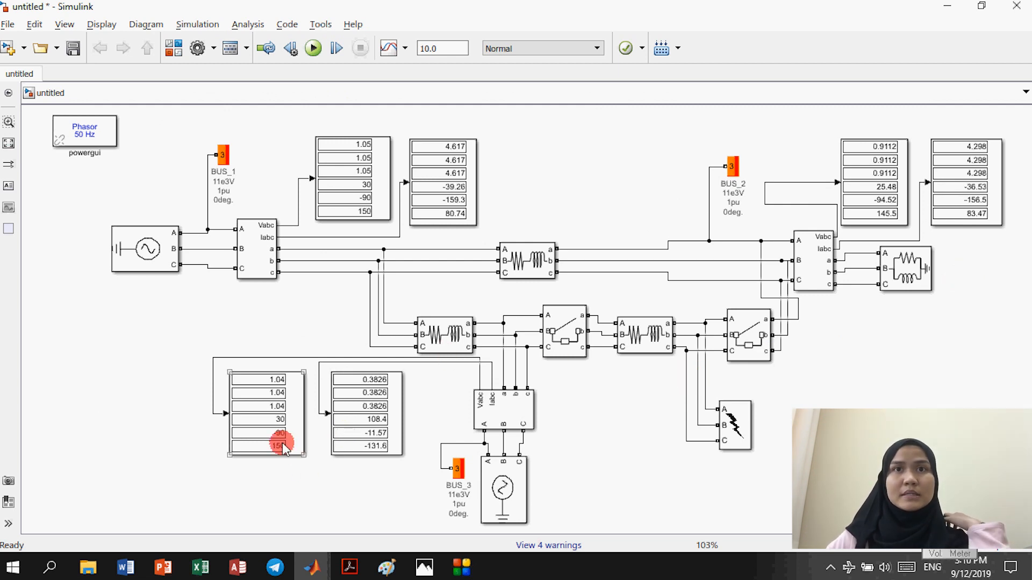
click(504, 500)
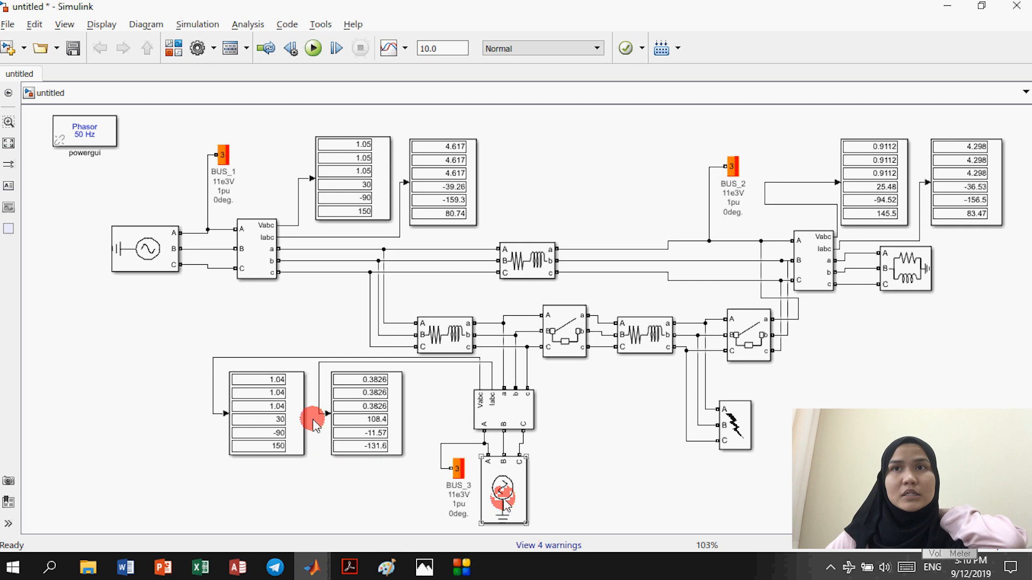
click(272, 398)
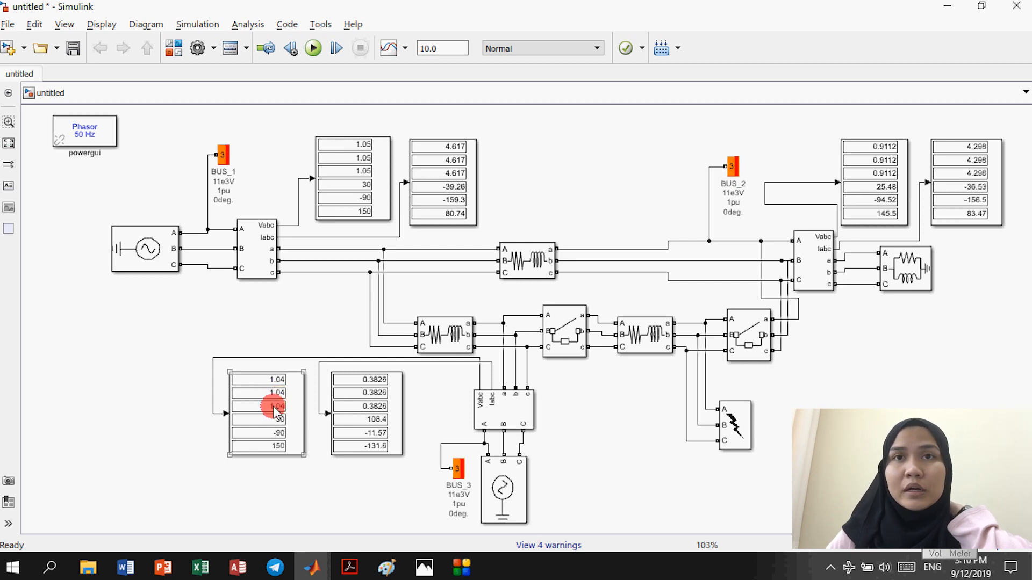
click(350, 403)
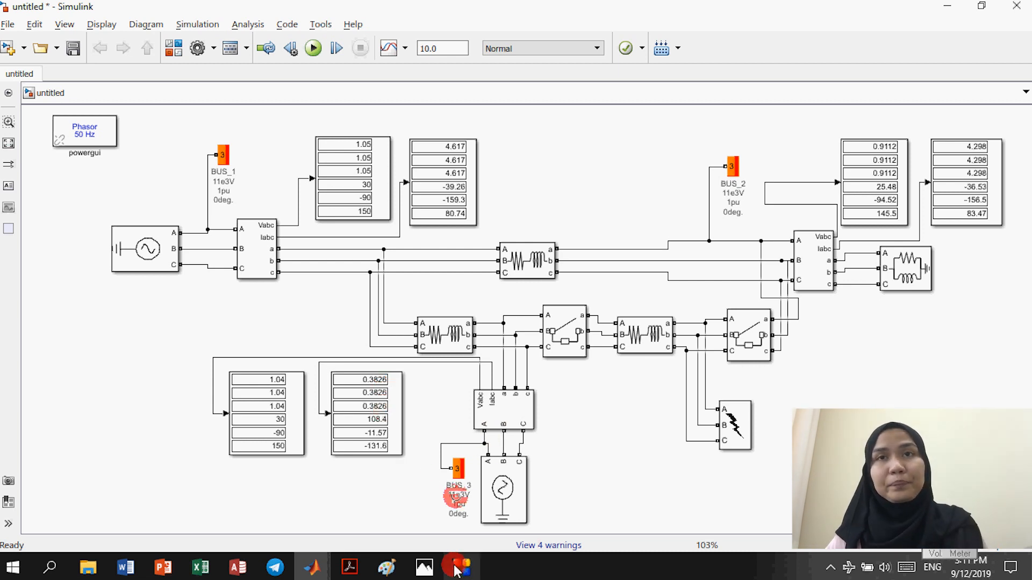
mouse_move(454, 571)
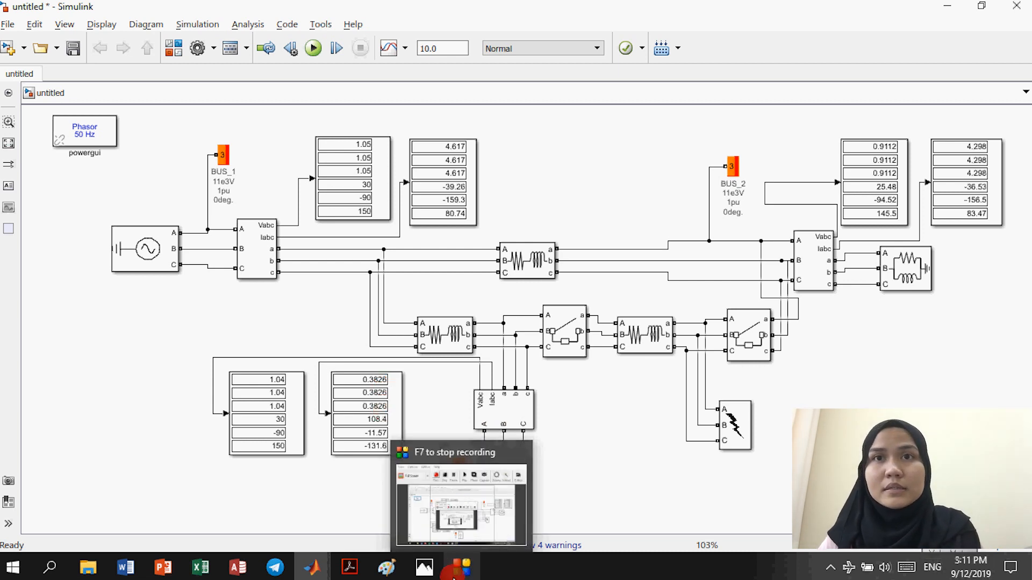
click(424, 567)
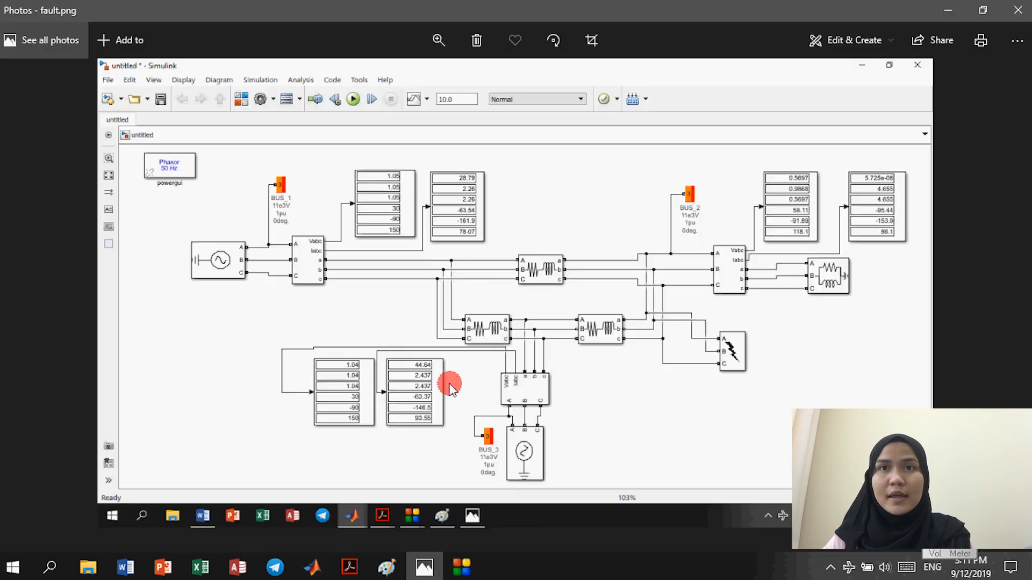
key(alt+Tab)
key(alt+Tab)
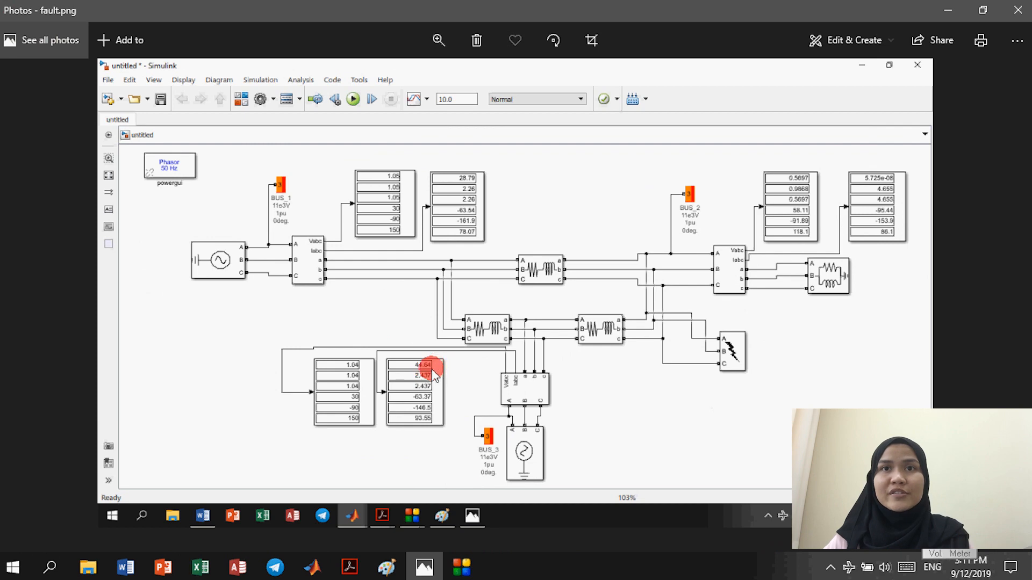
key(alt+Tab)
key(alt+Tab)
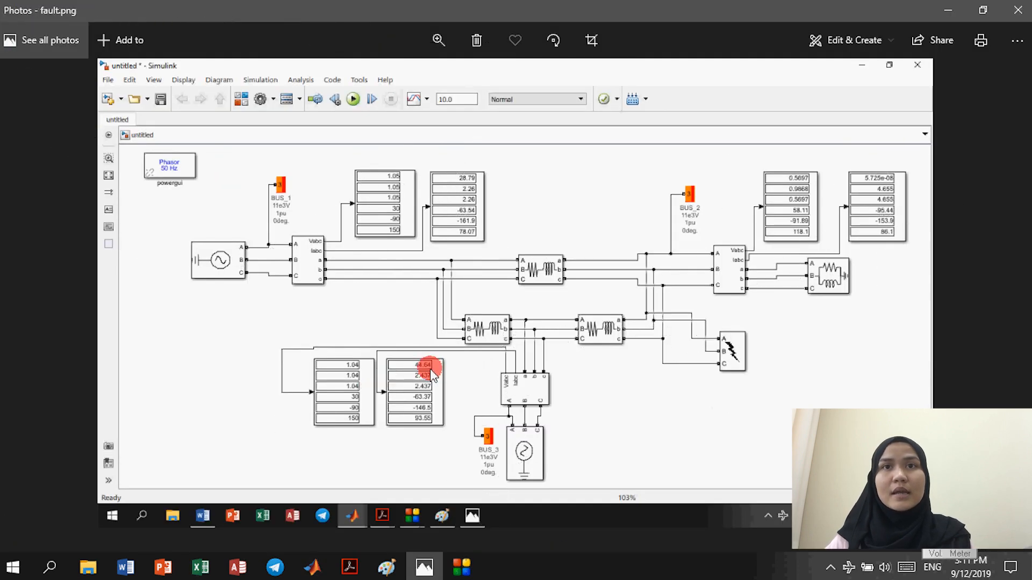
key(alt+Tab)
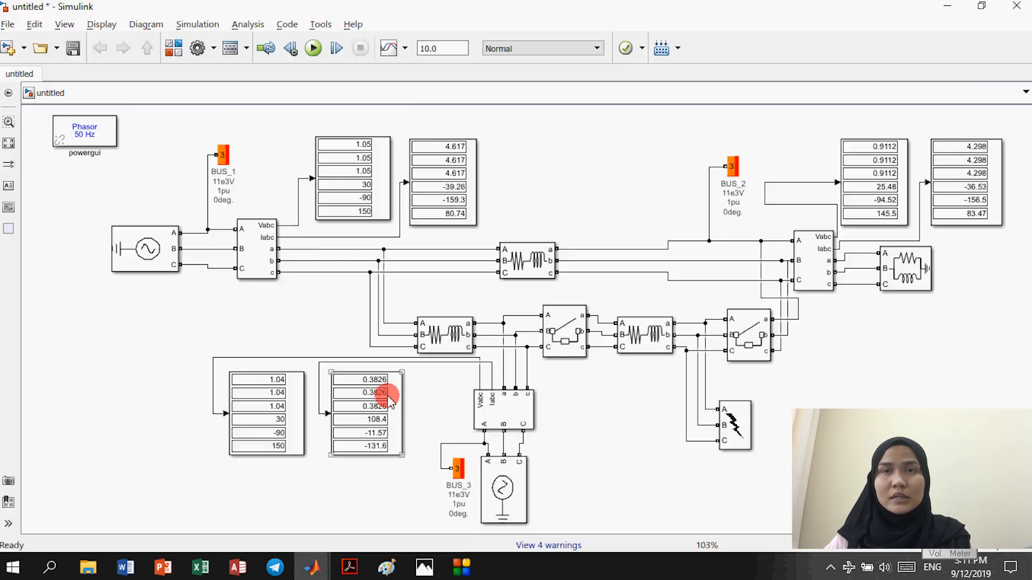
key(alt+Tab)
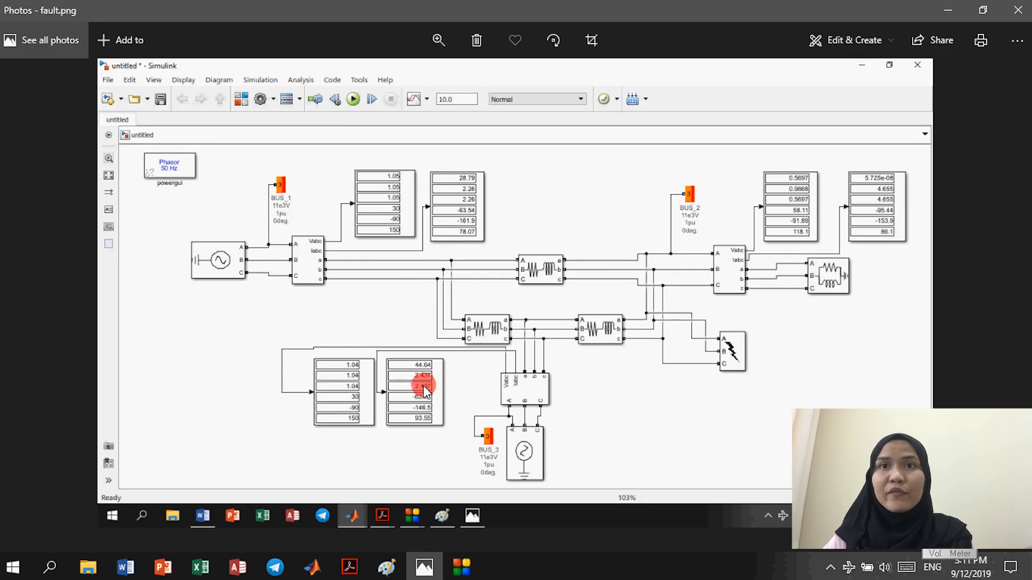
key(alt+Tab)
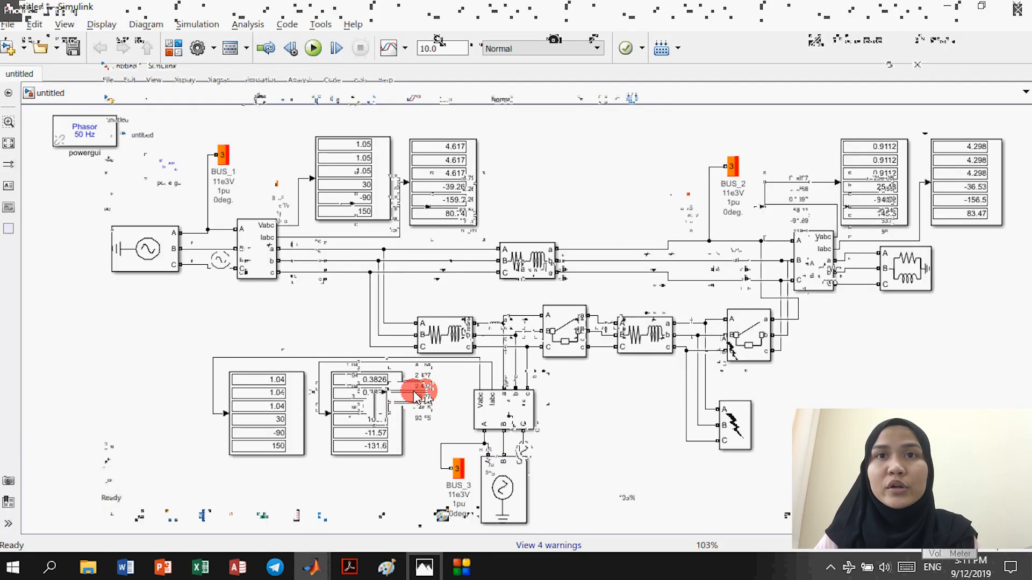
key(alt+Tab)
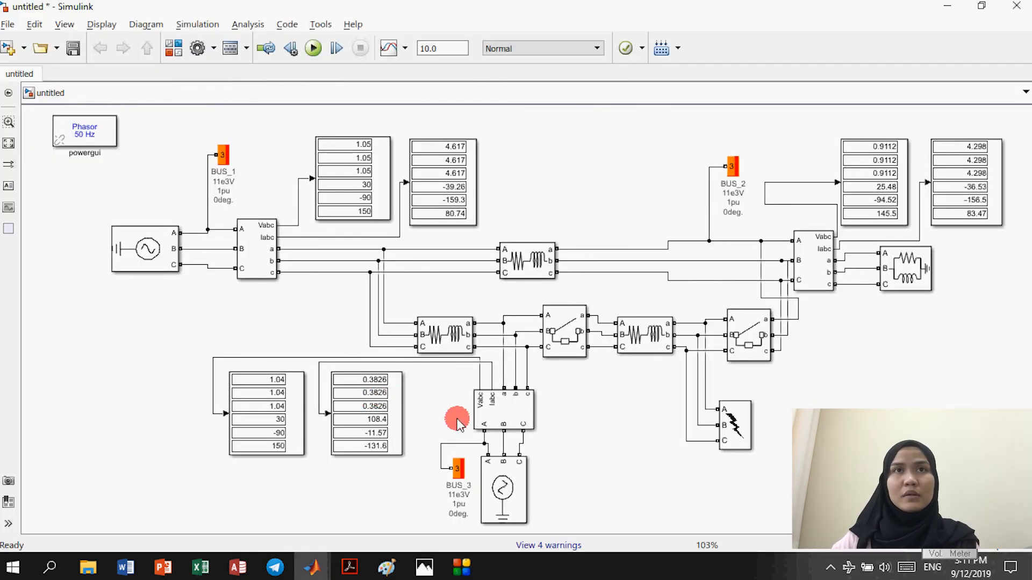
Step: Compute the load flow in powergui's Load Flow Tool, converging with BUS_2 at 0.8748 pu, −5.68°
click(85, 131)
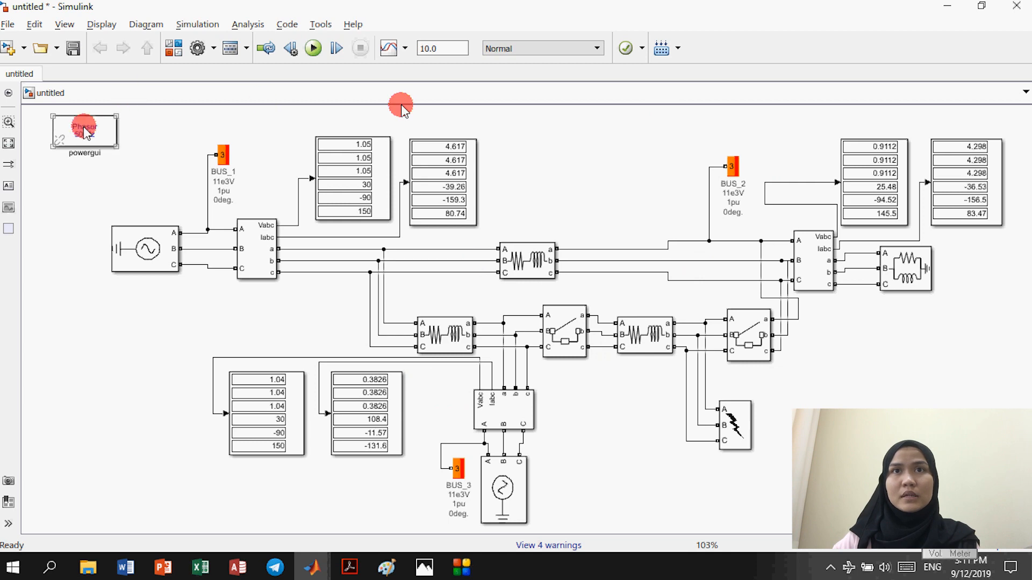
double_click(85, 131)
click(196, 74)
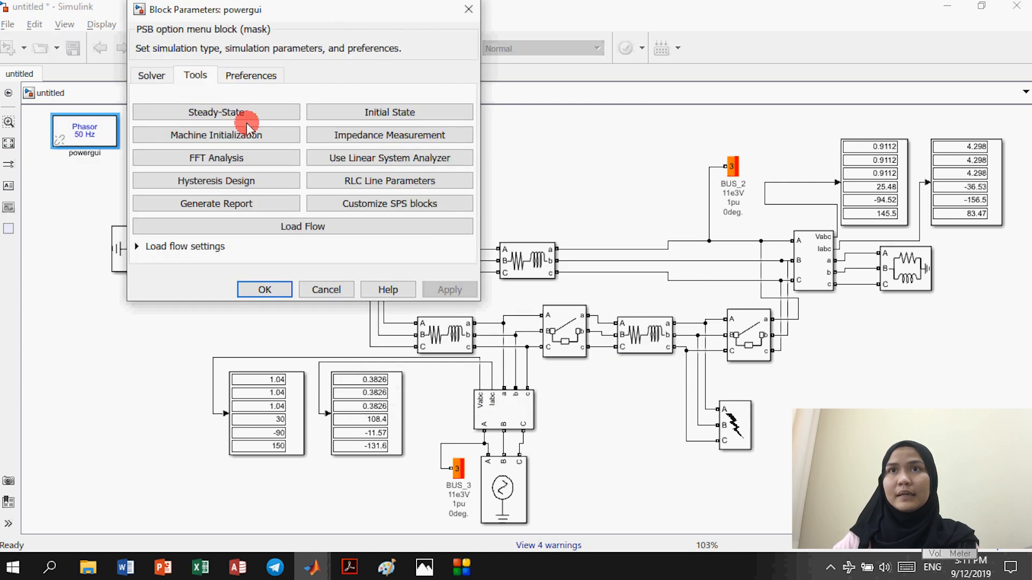
click(330, 226)
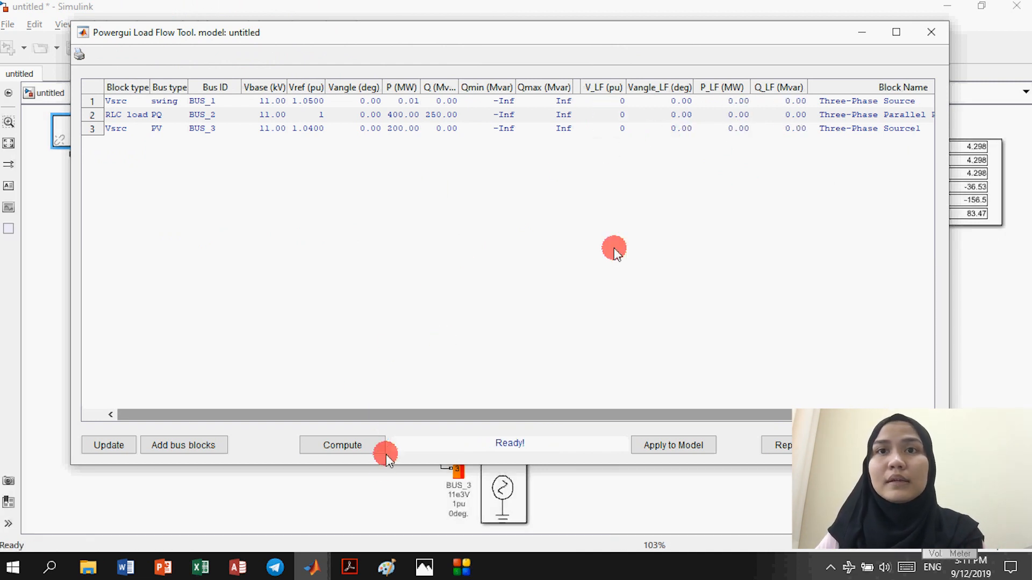
click(369, 451)
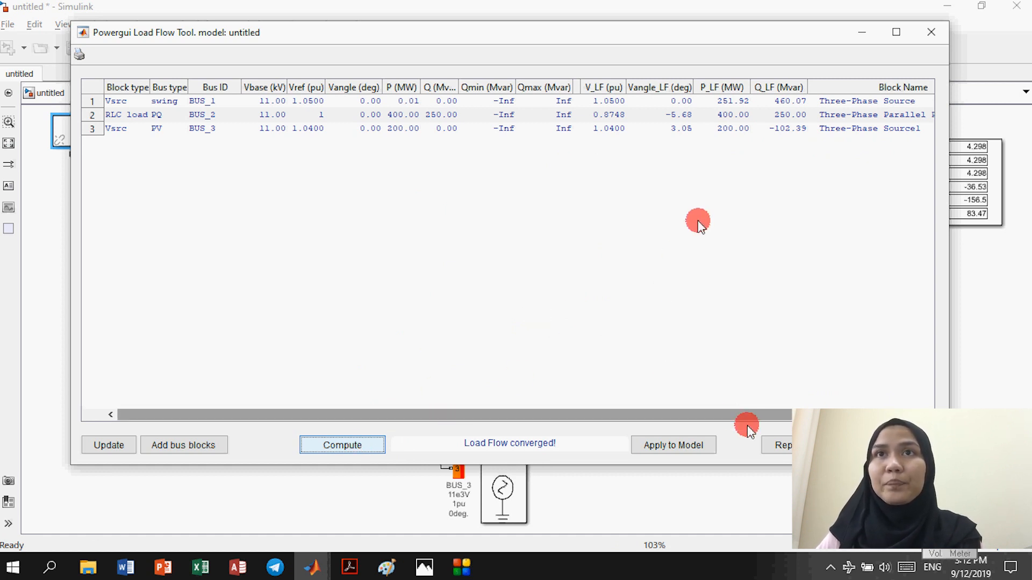
drag(752, 416, 806, 415)
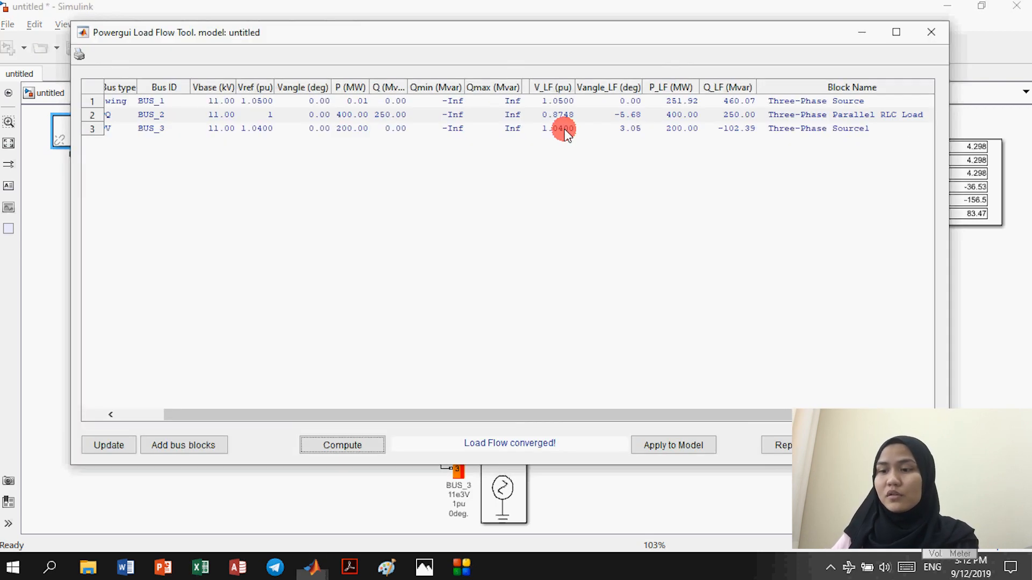
click(425, 566)
Step: Zoom into the ld fault.png load flow table and compare it with the recomputed Load Flow Tool results
click(588, 273)
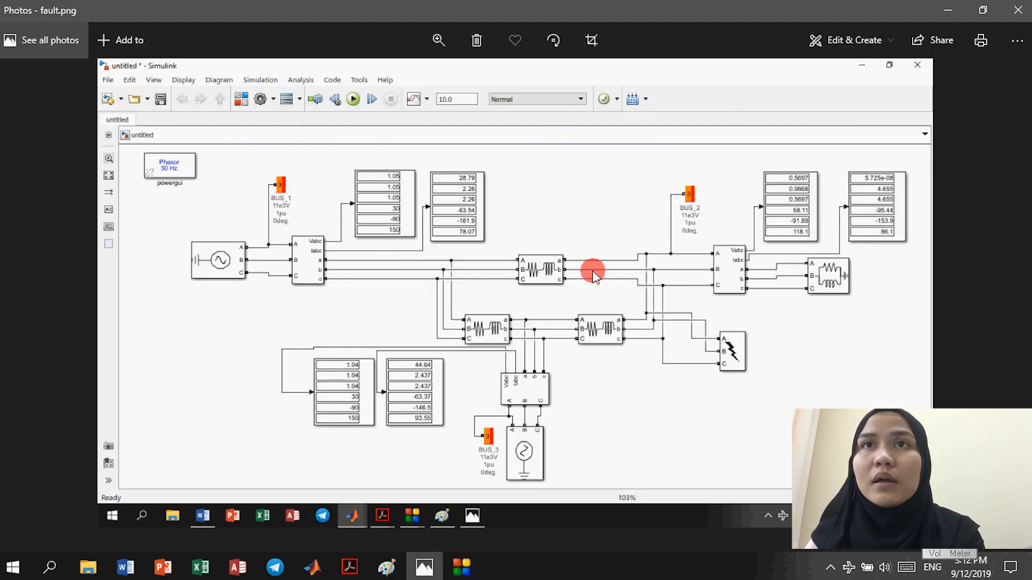
key(Right)
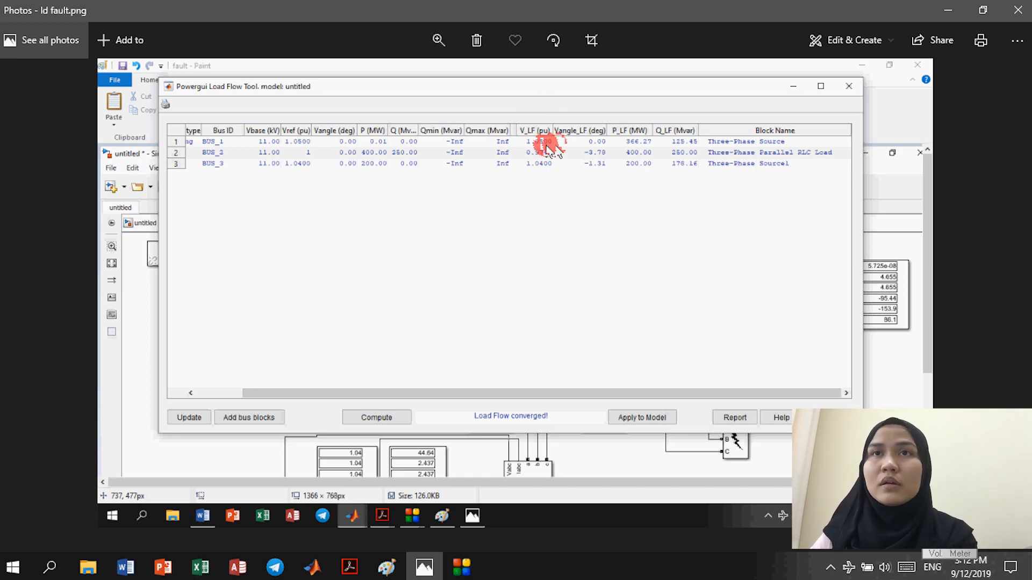
key(alt+Tab)
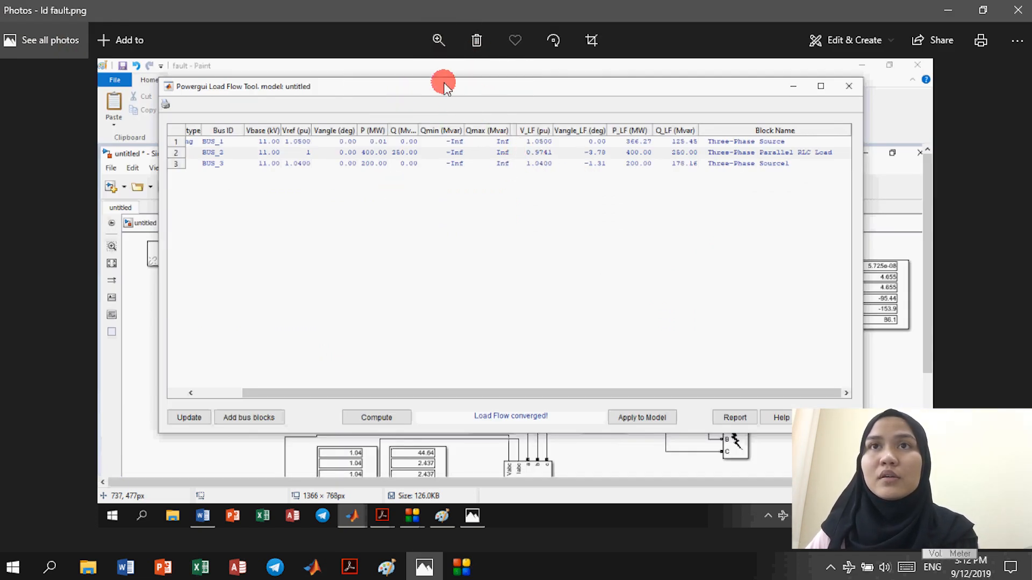
scroll(386, 74, up, 2)
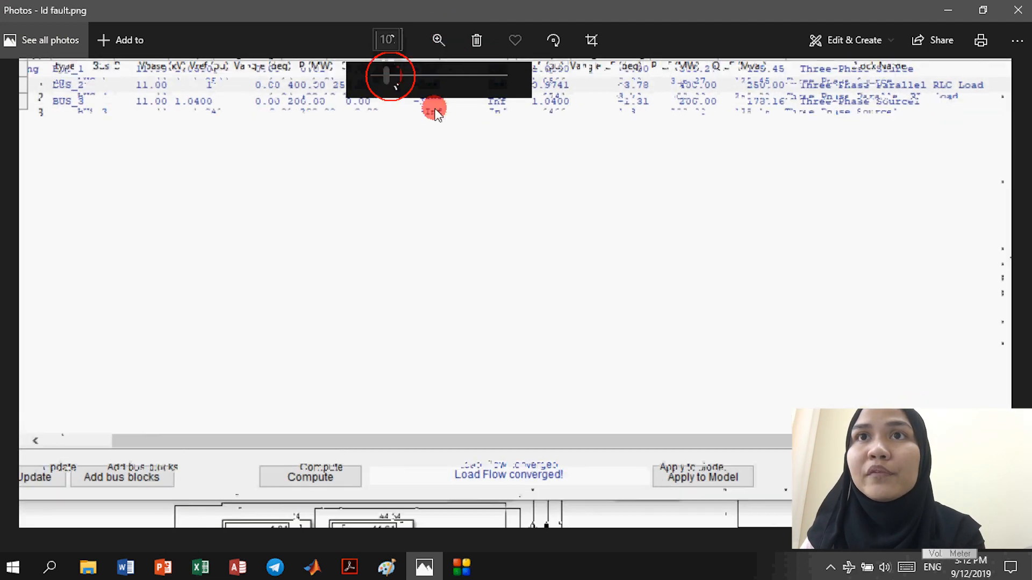
scroll(510, 182, down, 2)
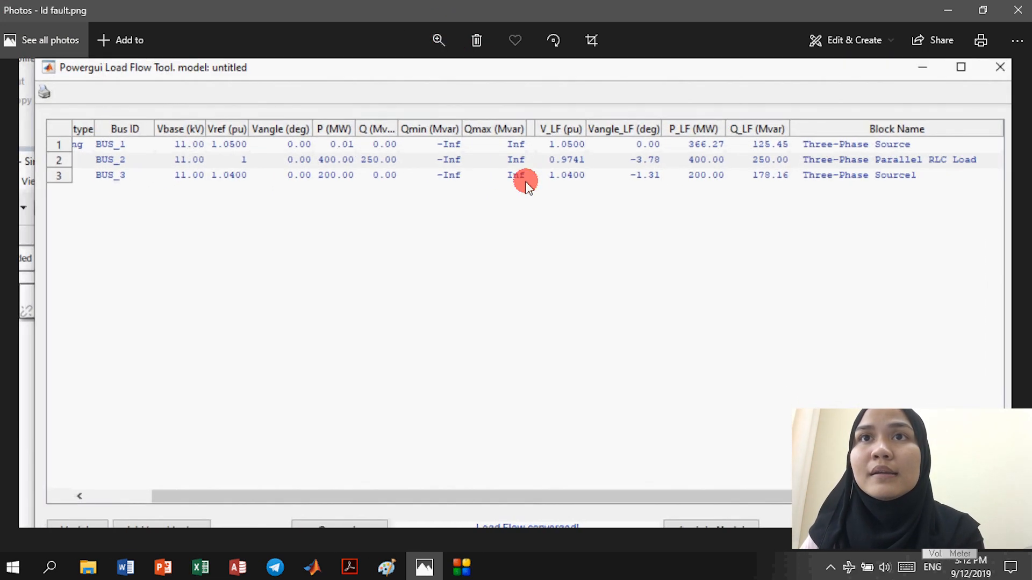
scroll(531, 183, up, 1)
scroll(525, 180, up, 1)
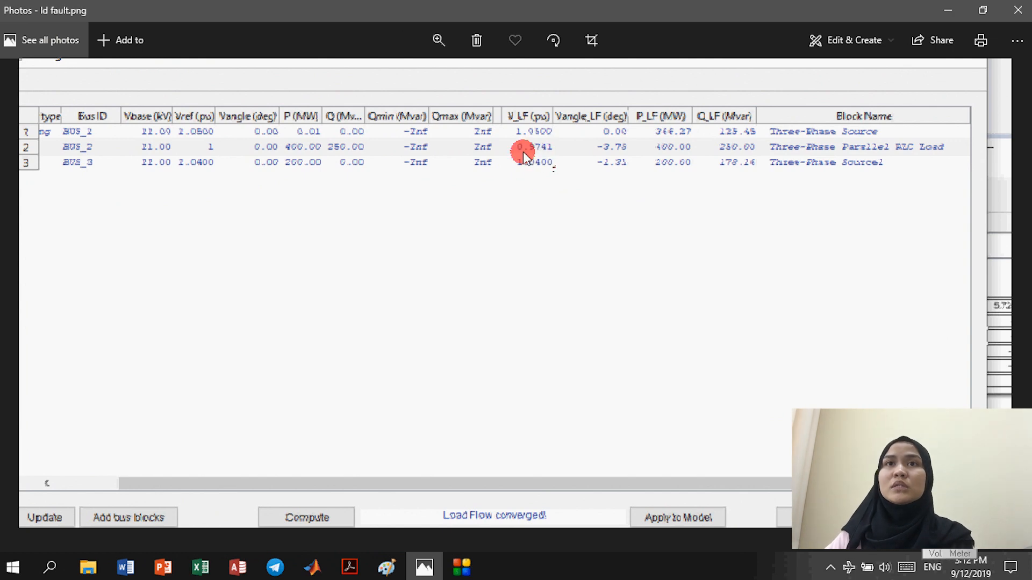
key(alt+Tab)
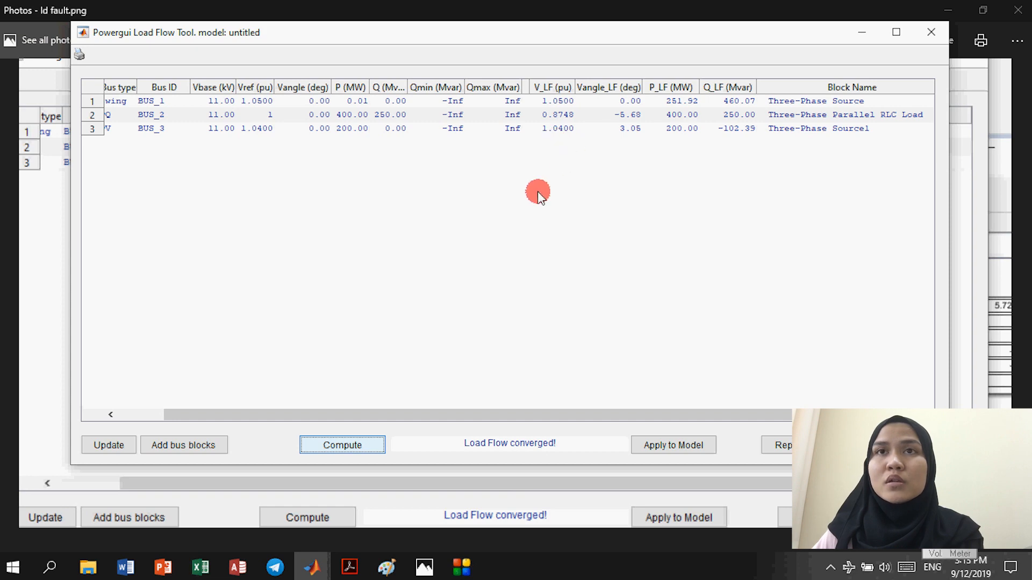
key(alt+Tab)
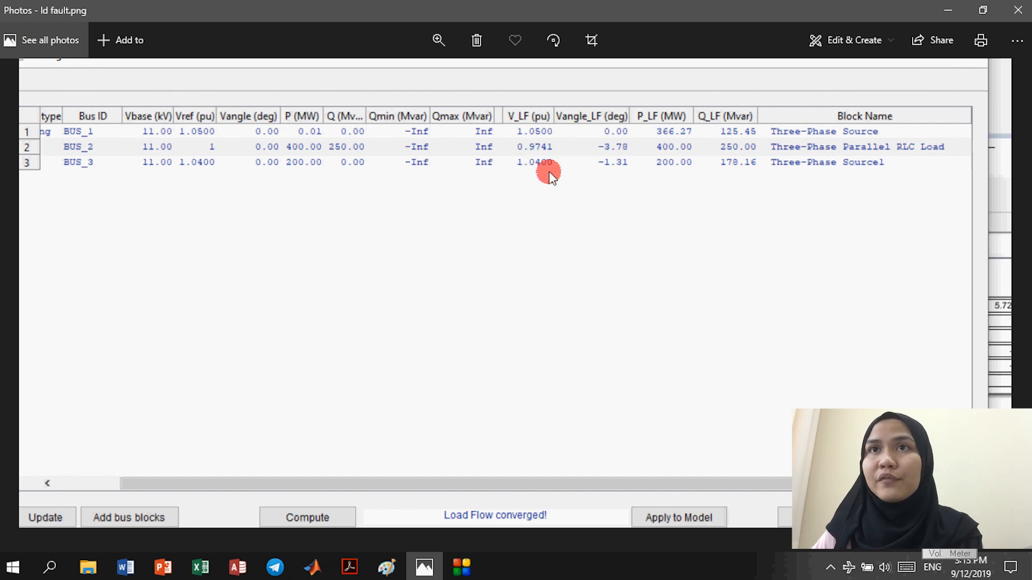
key(alt+Tab)
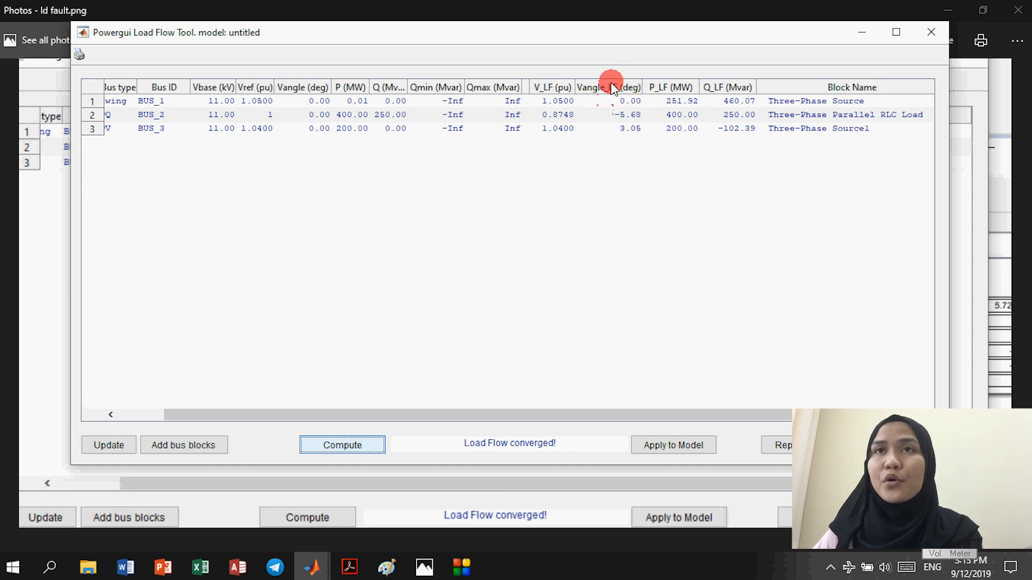
Step: Compare the Vangle_LF bus angles in ld fault.png with the recomputed ones, ending on the screenshot
key(alt+Tab)
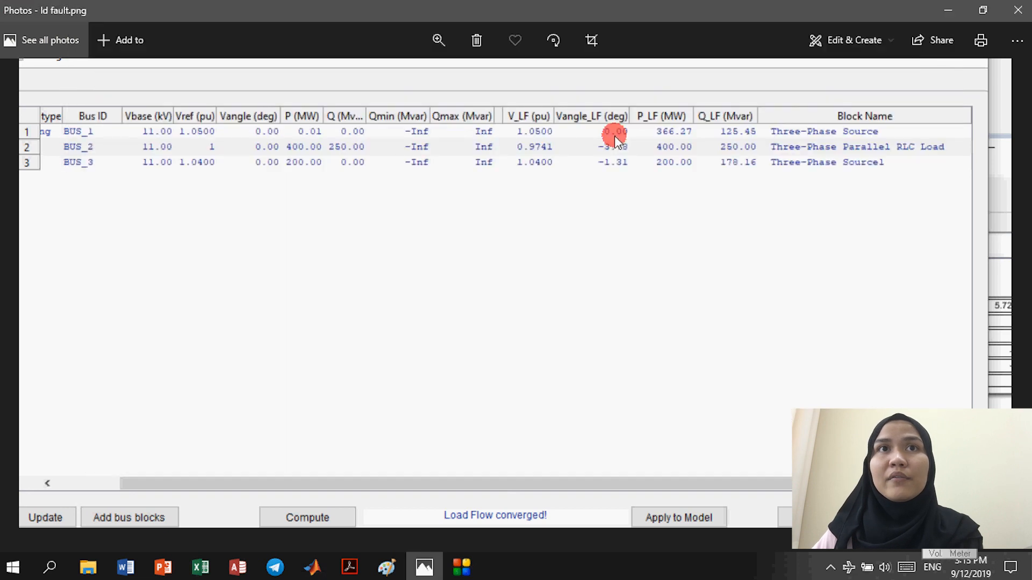
key(alt+Tab)
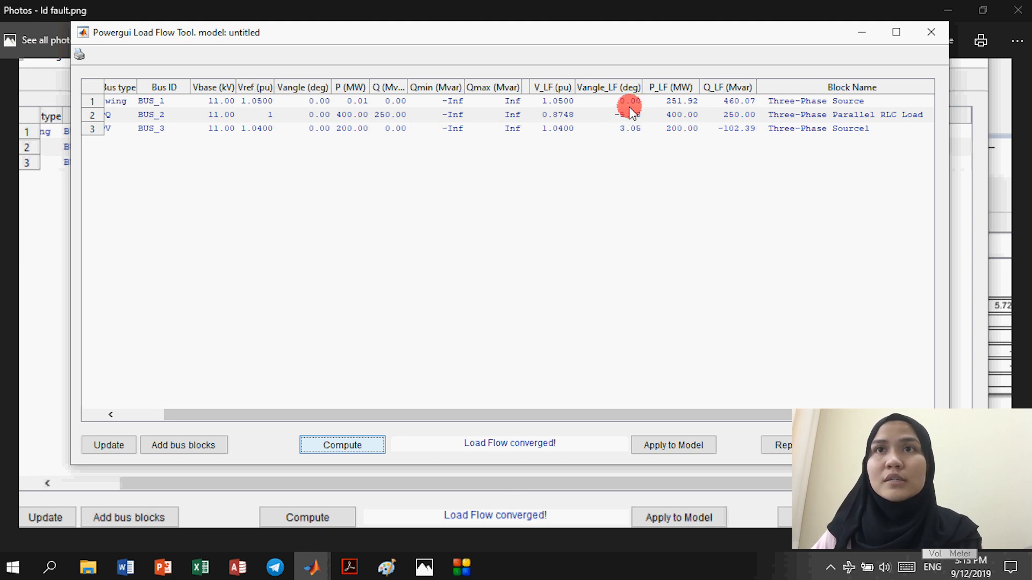
key(alt+Tab)
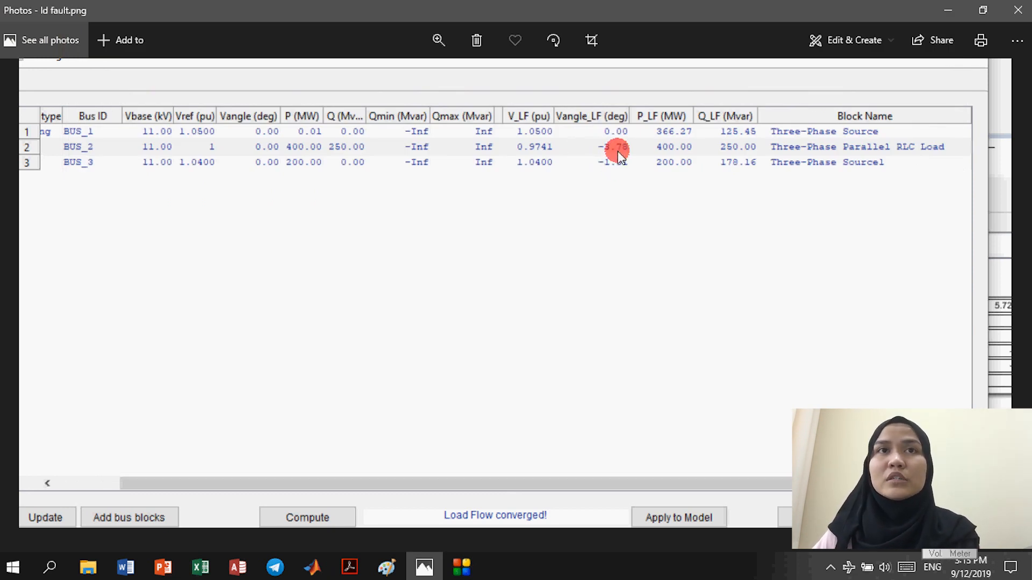
key(alt+Tab)
key(alt+Tab)
key(alt+Tab)
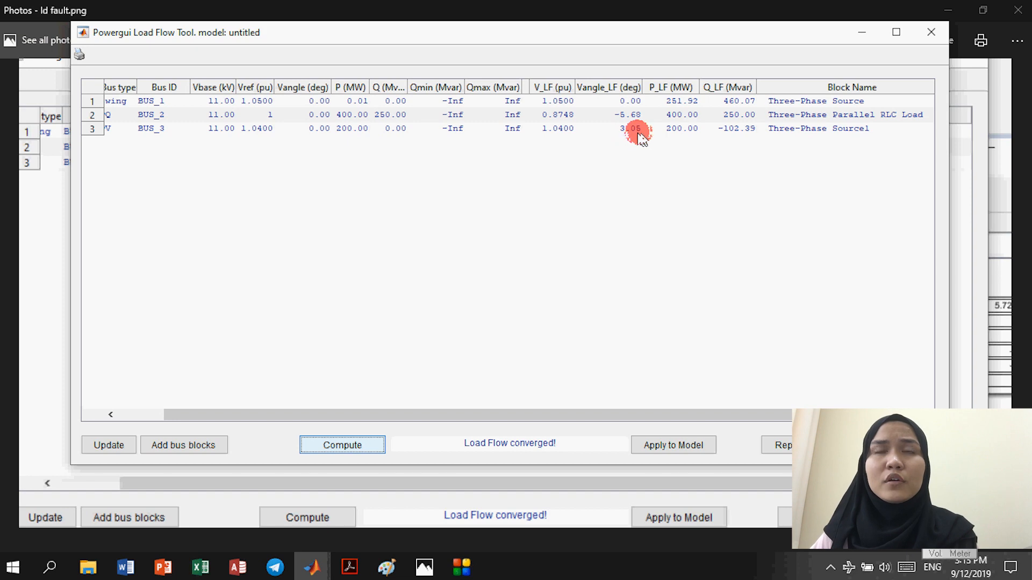
key(alt+Tab)
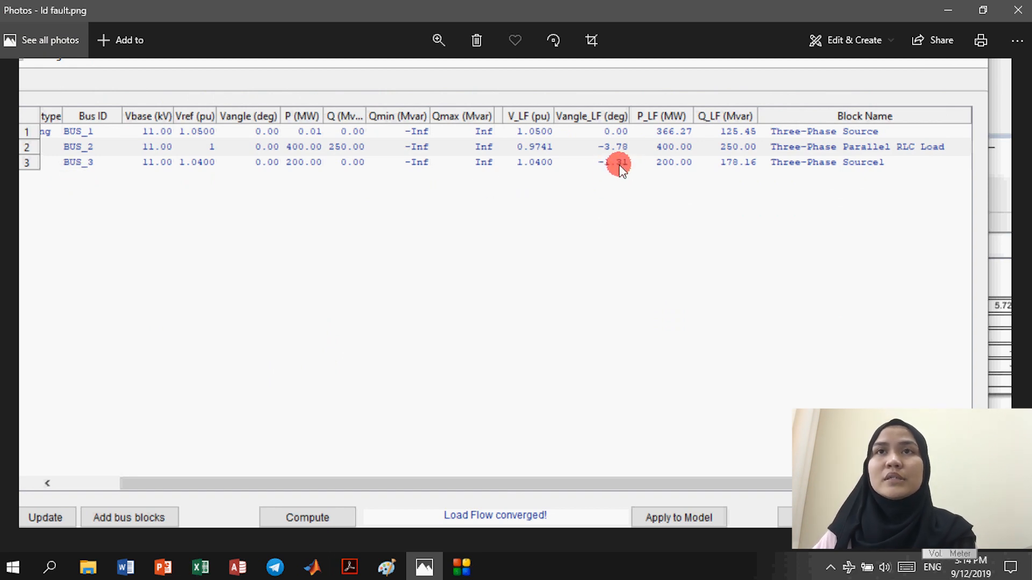
key(alt+Tab)
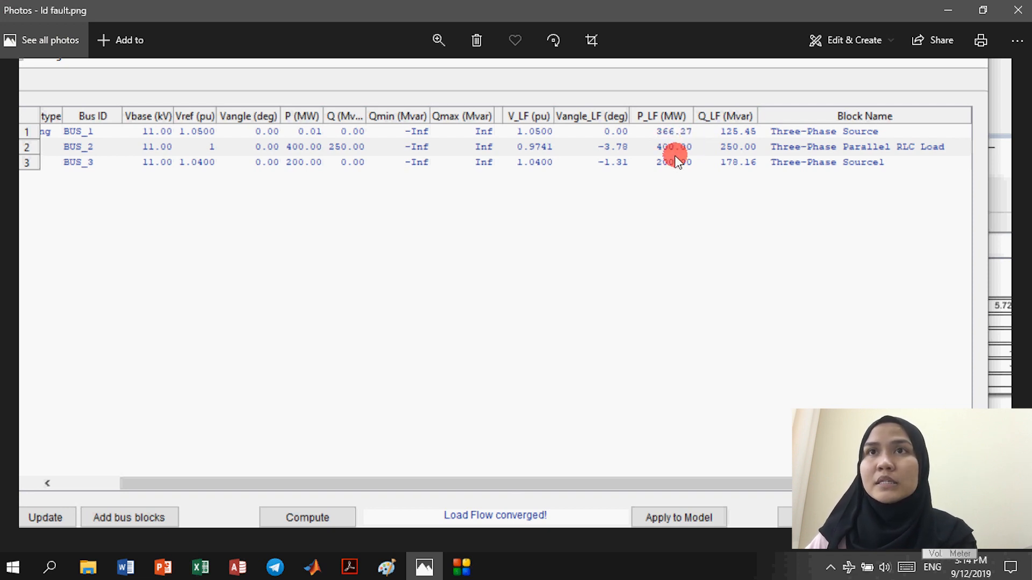
key(alt+Tab)
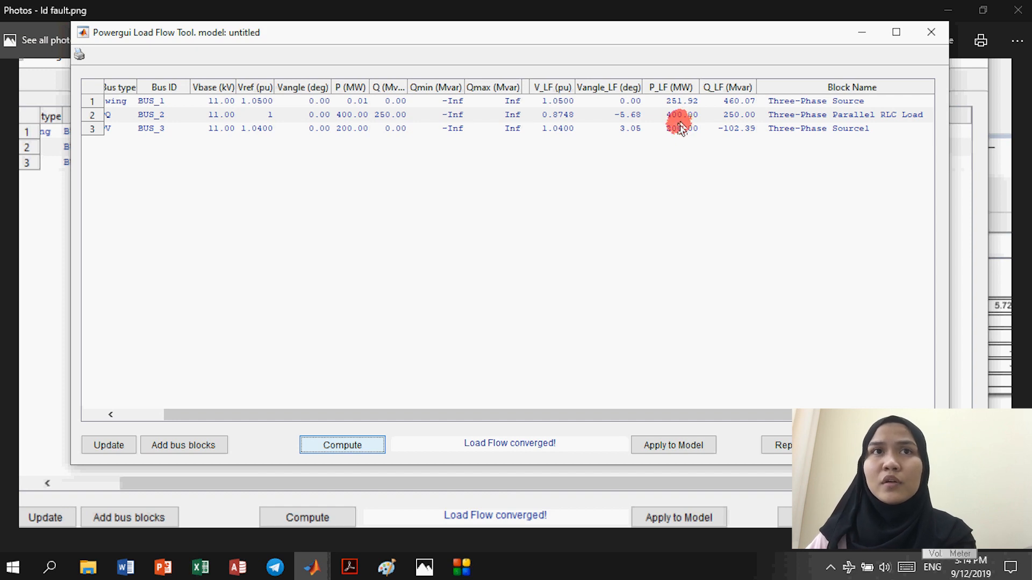
key(alt+Tab)
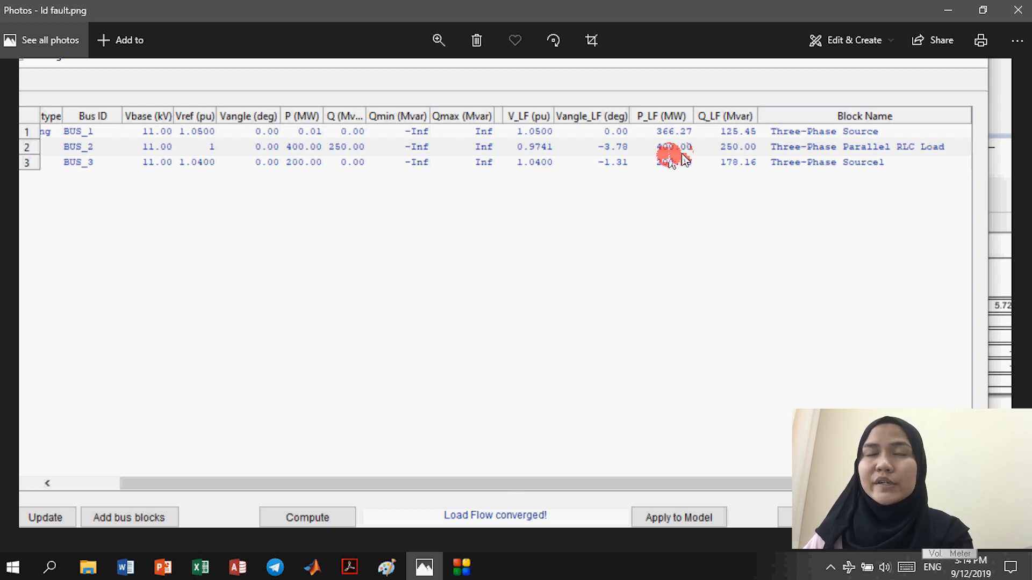
key(alt+Tab)
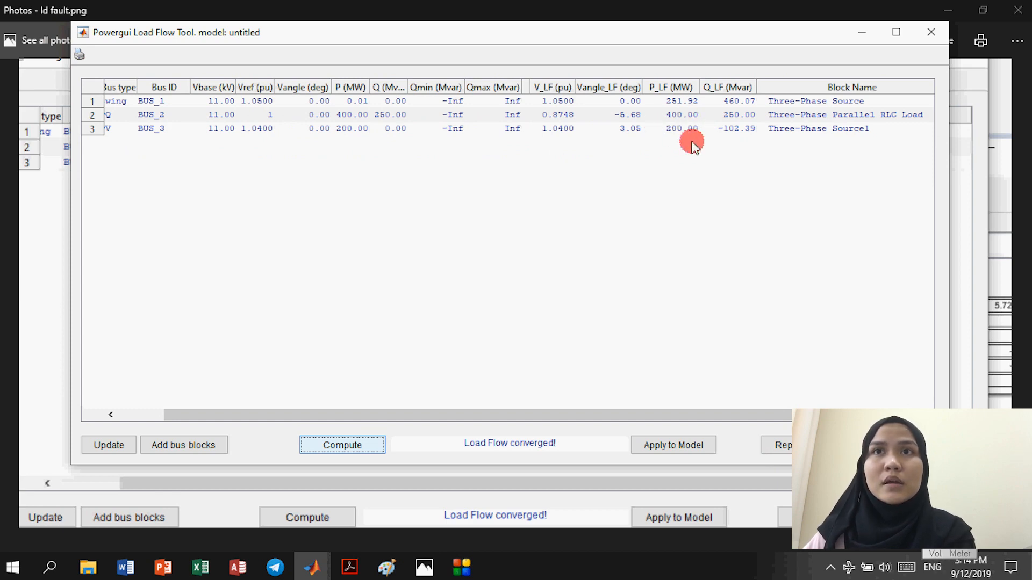
key(alt+Tab)
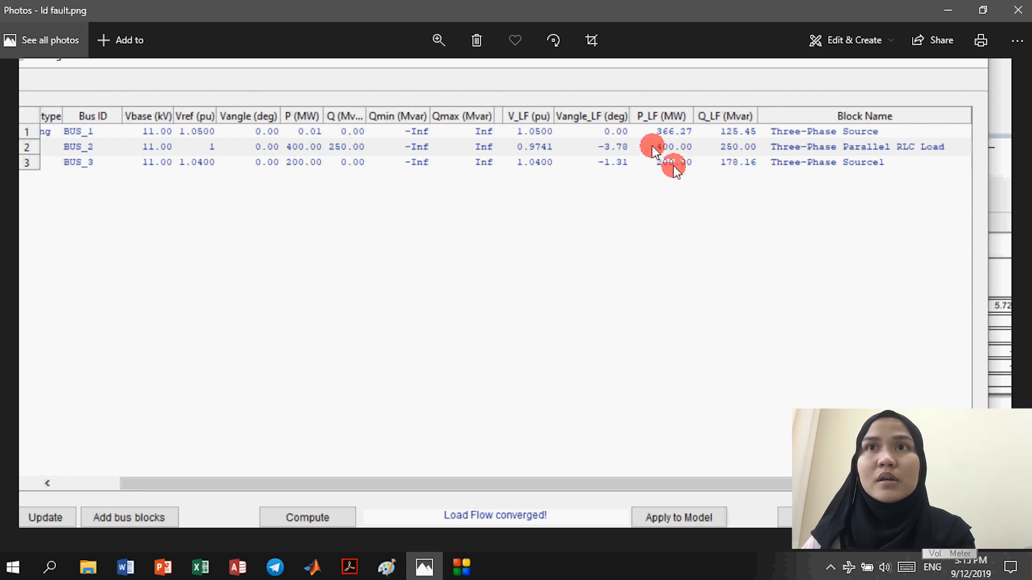
click(674, 168)
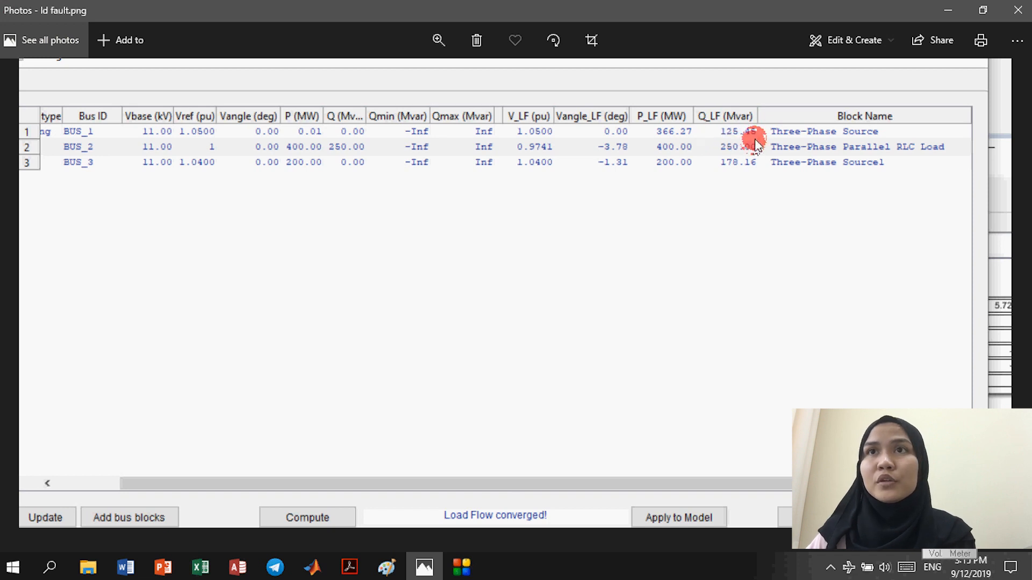
Step: Compare Q_LF reactive power between the fault screenshot and recomputed results, then recompute the load flow
key(alt+Tab)
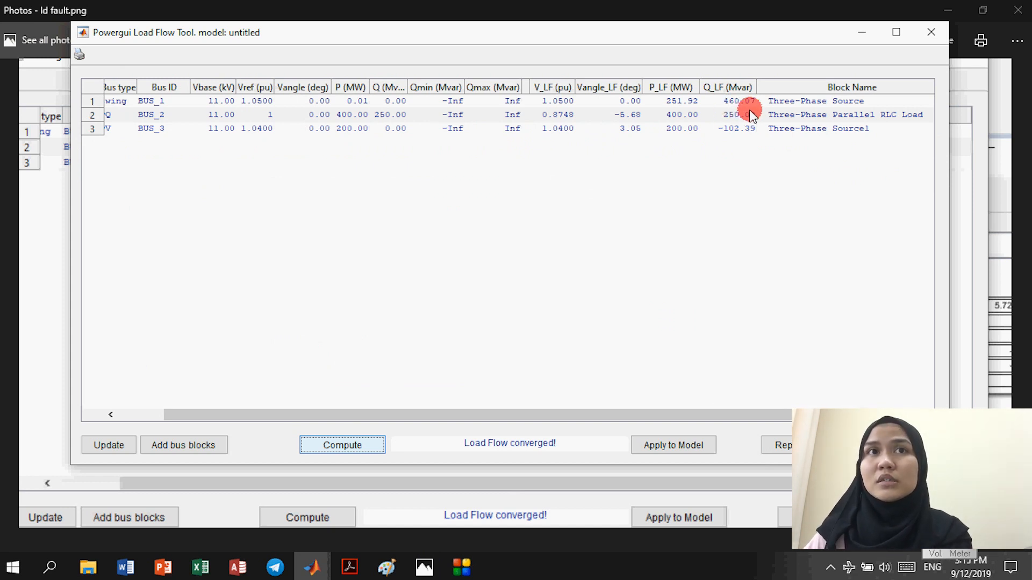
key(alt+Tab)
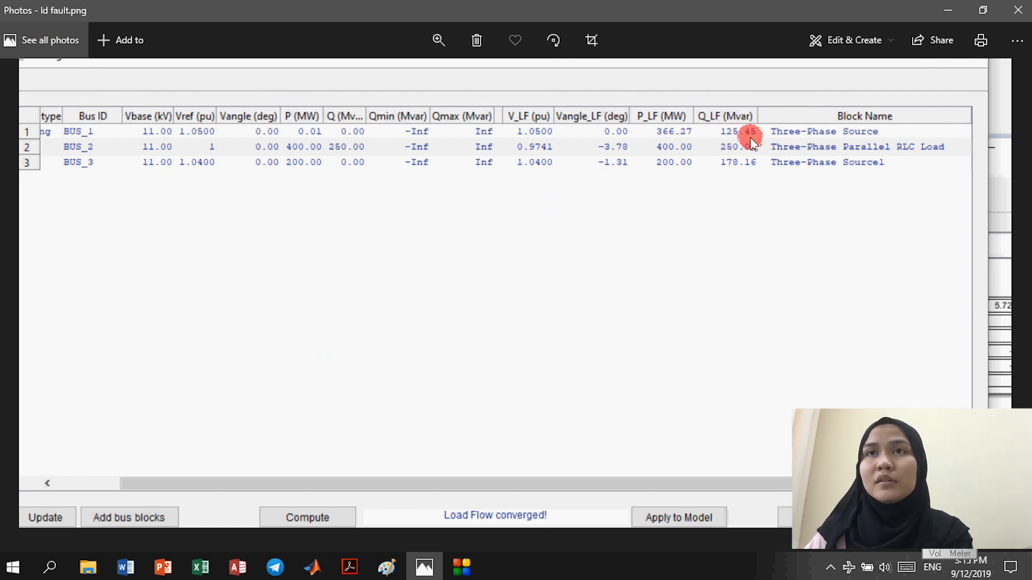
key(alt+Tab)
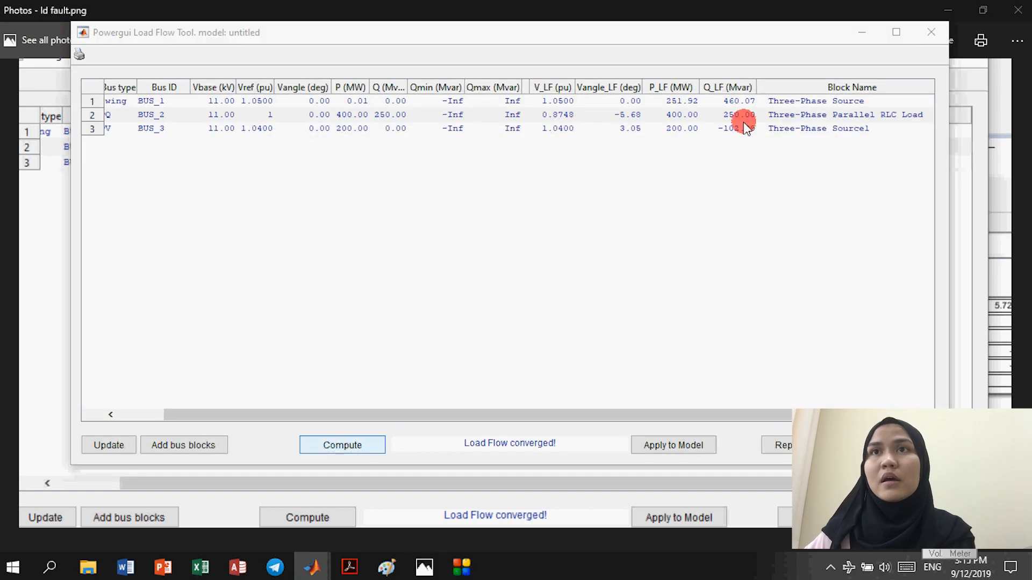
key(alt+Tab)
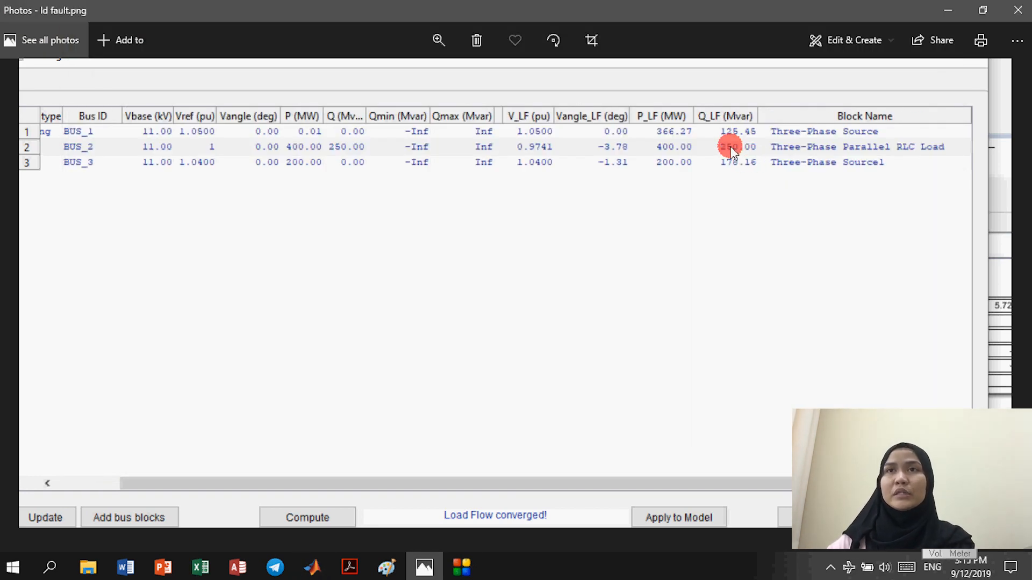
click(751, 161)
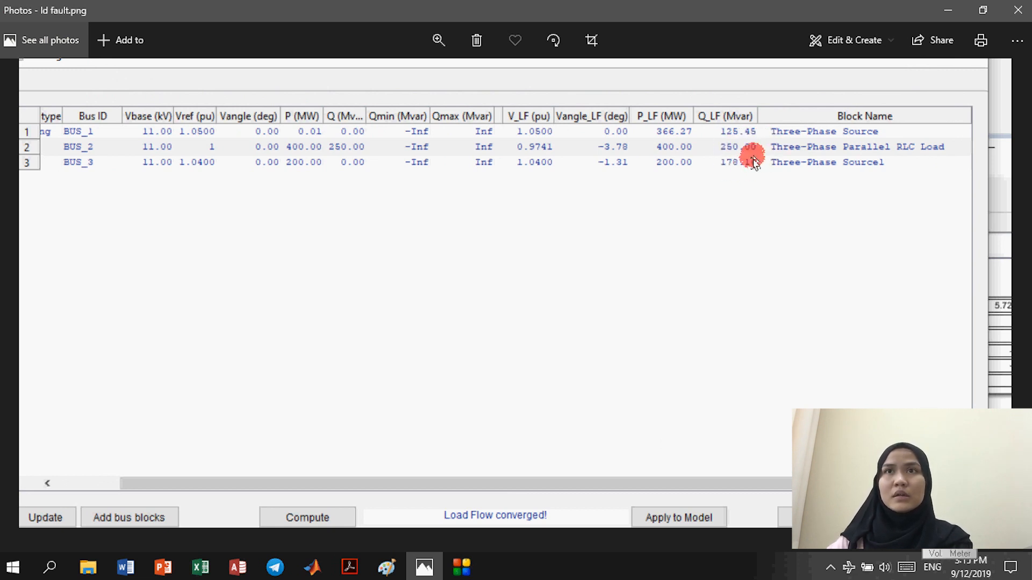
key(alt+Tab)
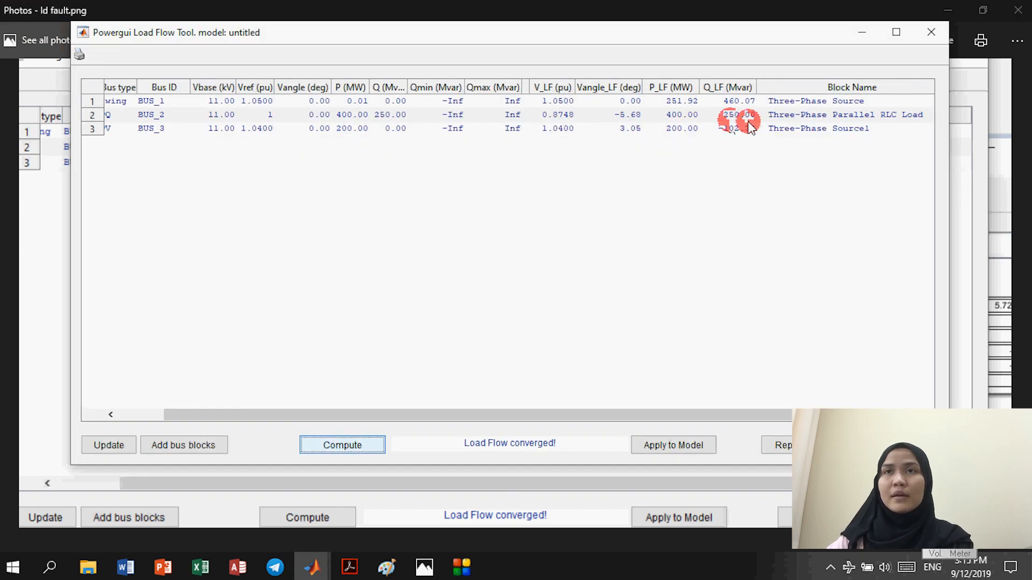
key(alt+Tab)
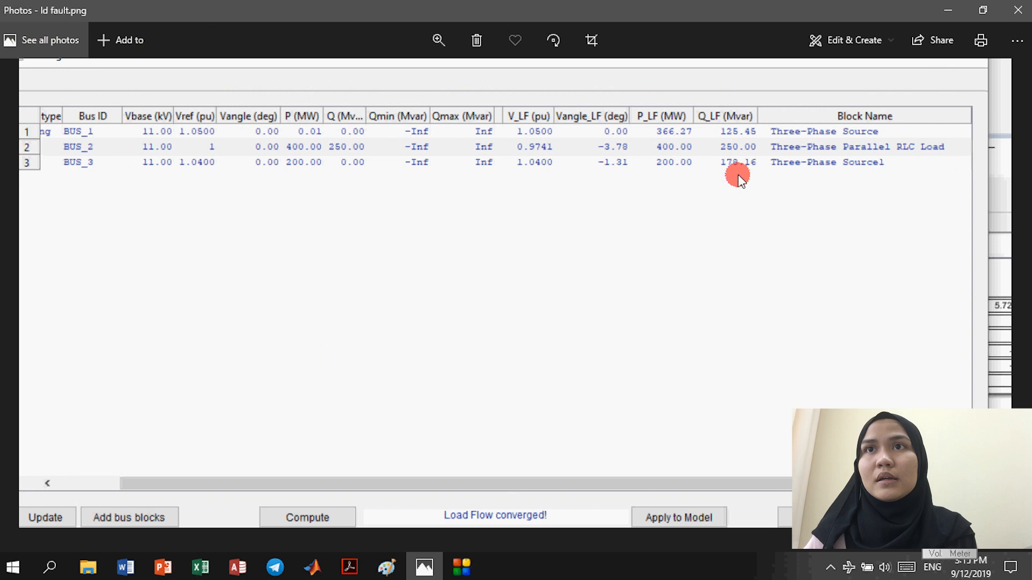
key(alt+Tab)
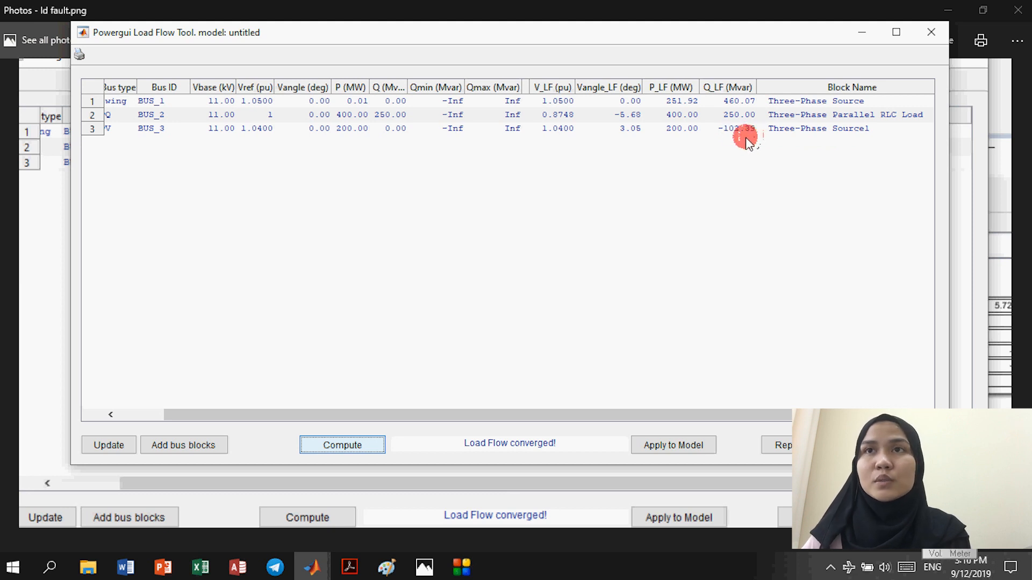
key(alt+Tab)
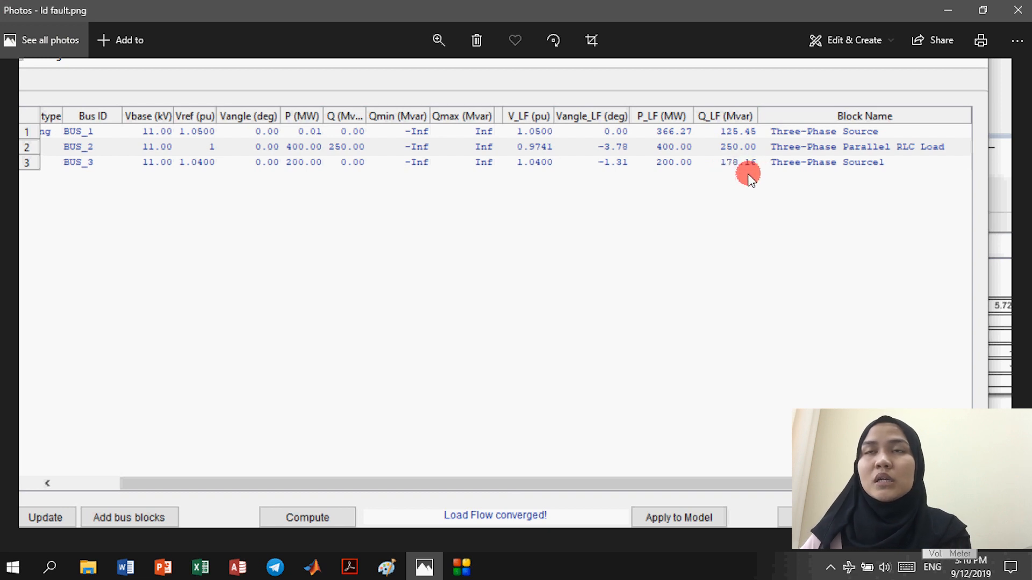
key(alt+Tab)
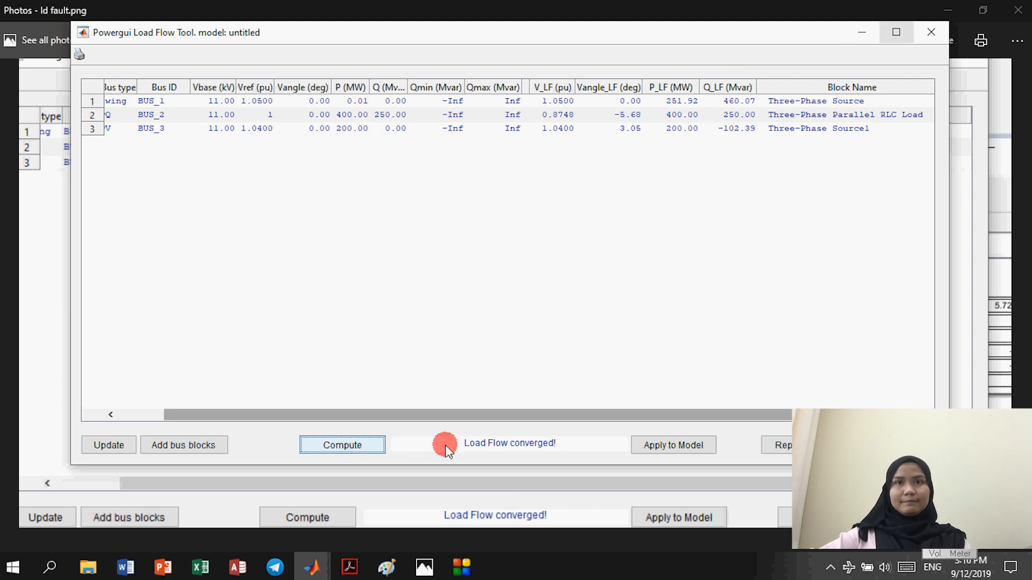
click(357, 446)
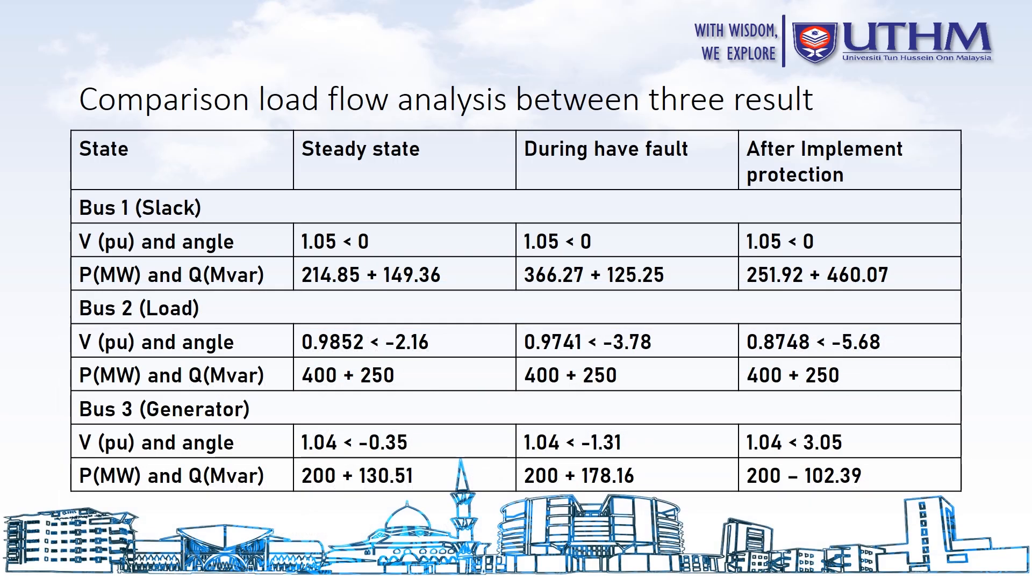